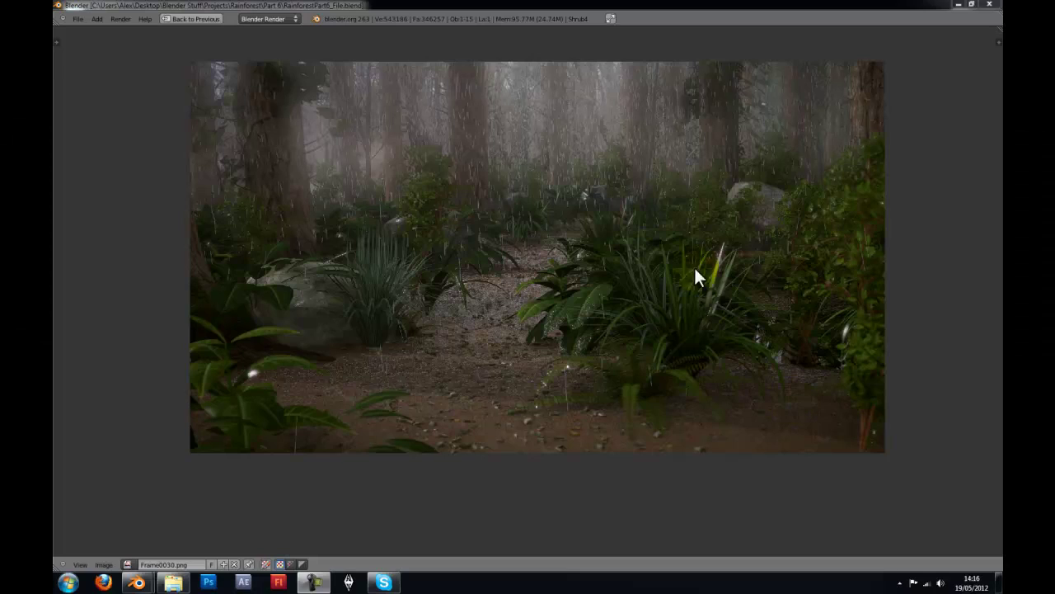
Examine the rain, tree trunks and background foliage up close in the maximised rainforest render Frame0030.png.
left_click(611, 18)
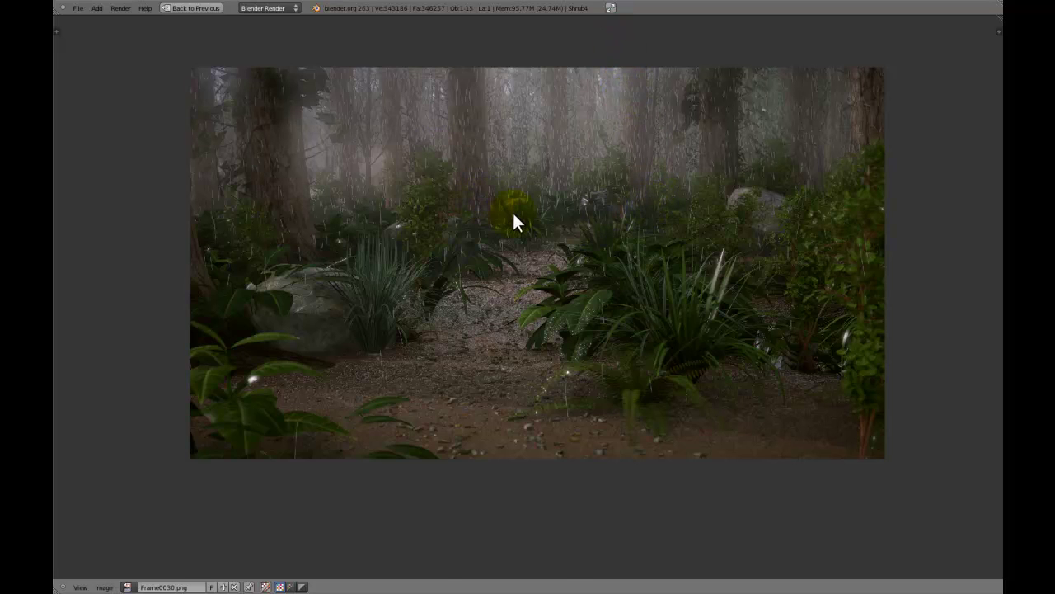
scroll(512, 216, "up", 3)
scroll(276, 132, "up", 2)
middle_click_drag(658, 246, 805, 401)
scroll(516, 169, "up", 3)
middle_click_drag(554, 219, 742, 494)
scroll(681, 403, "up", 1)
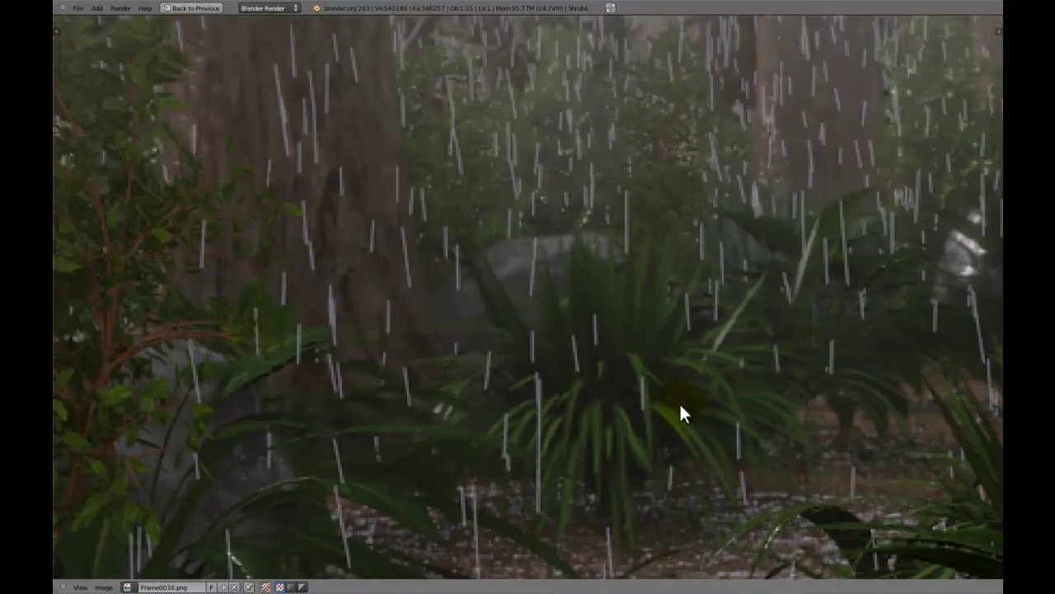
middle_click_drag(680, 403, 602, 338)
scroll(638, 320, "down", 3)
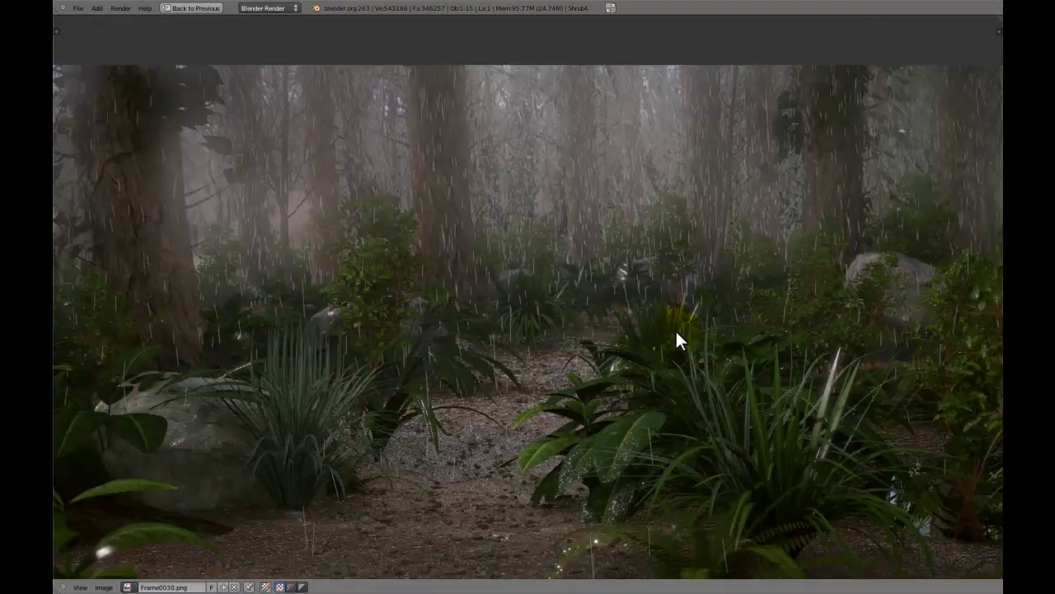
Examine the long-bladed grass plants in the foreground of the rainforest render up close.
scroll(676, 341, "down", 1)
middle_click_drag(547, 239, 424, 228)
scroll(458, 275, "up", 4)
middle_click_drag(459, 275, 582, 333)
scroll(582, 333, "up", 2)
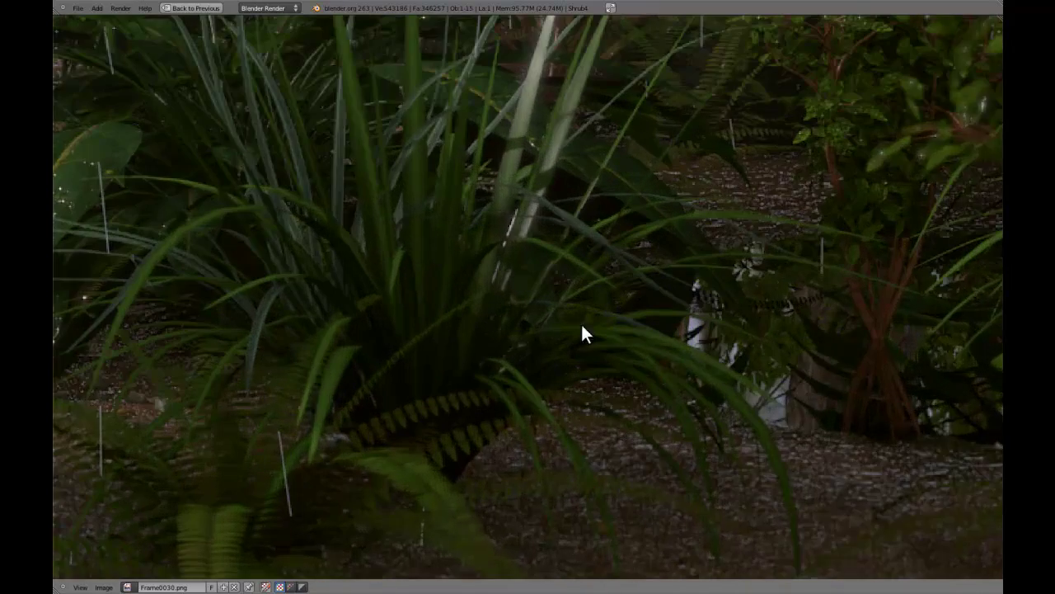
middle_click_drag(486, 330, 589, 375)
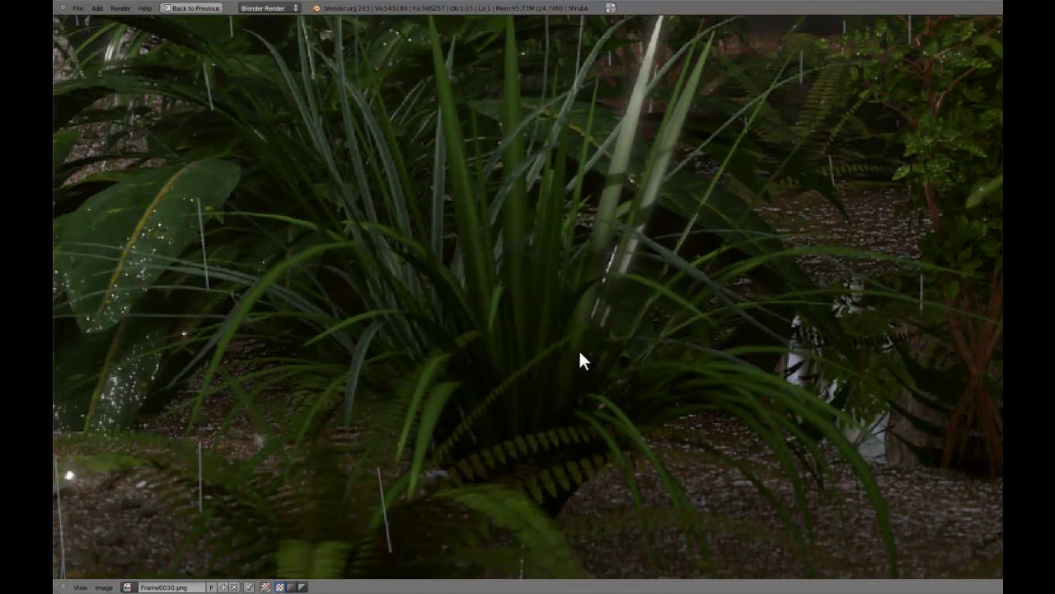
scroll(560, 236, "down", 2)
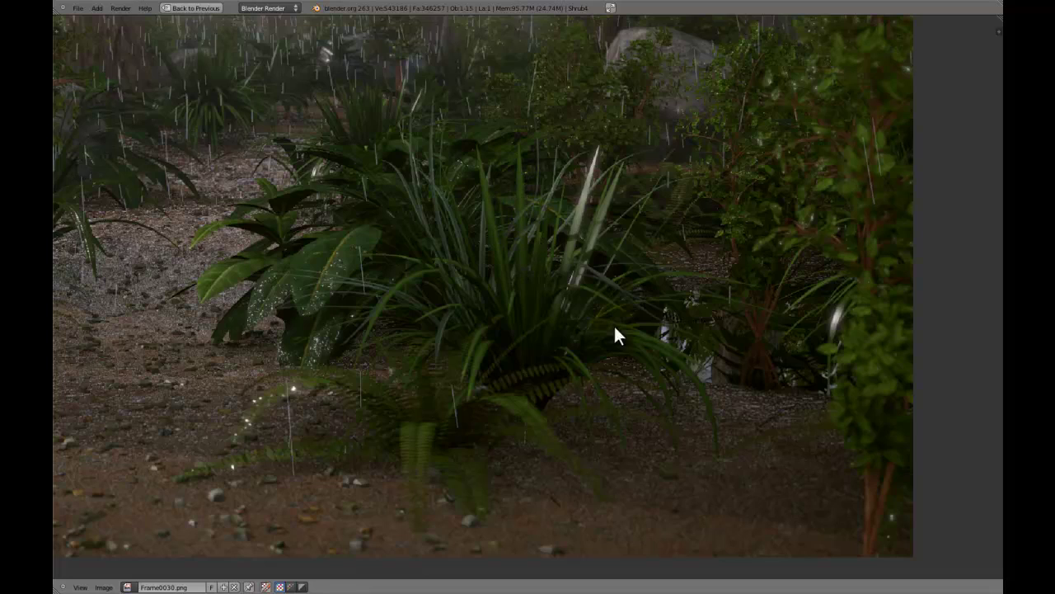
middle_click_drag(538, 324, 646, 336)
scroll(528, 316, "down", 2)
mouse_move(503, 322)
middle_mouse_down()
mouse_move(697, 323)
mouse_move(618, 309)
mouse_move(508, 314)
middle_mouse_up()
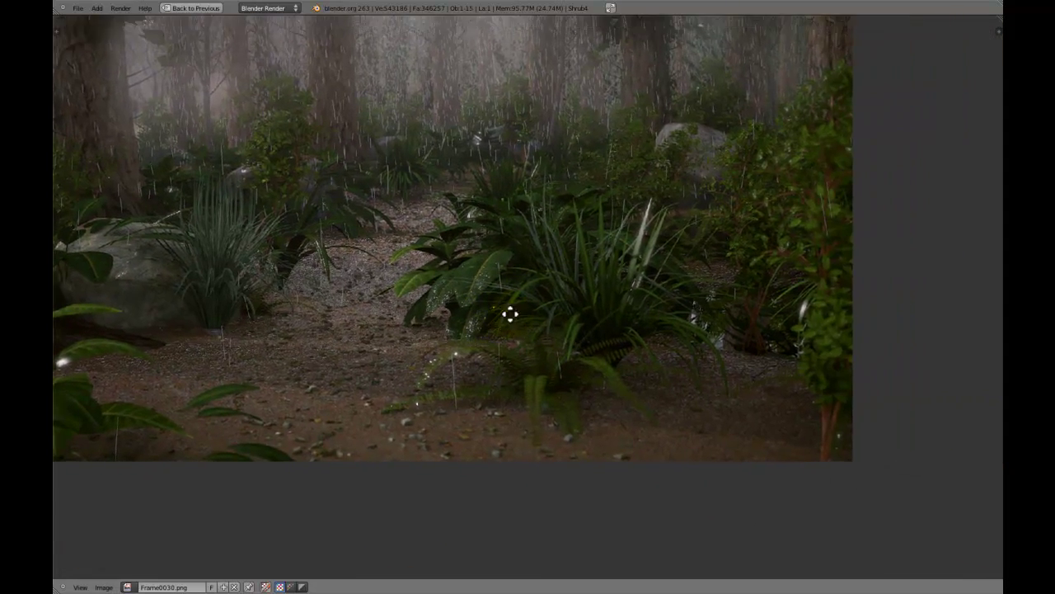
scroll(588, 328, "up", 3)
middle_click_drag(588, 326, 534, 321)
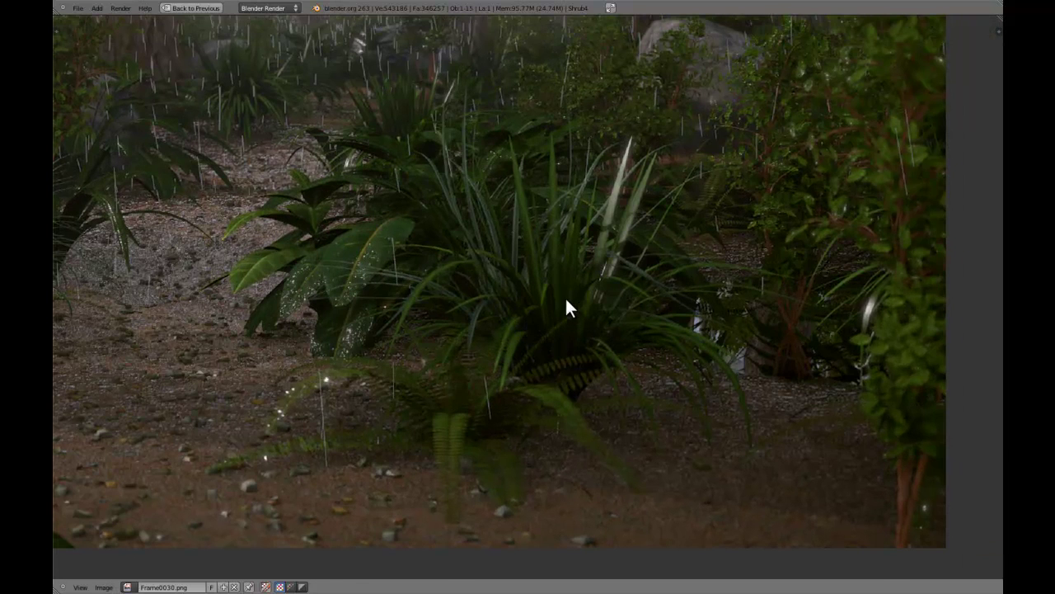
Restore the full layout from the maximised image and merge the image area into the 3D view.
key("ctrl+Up")
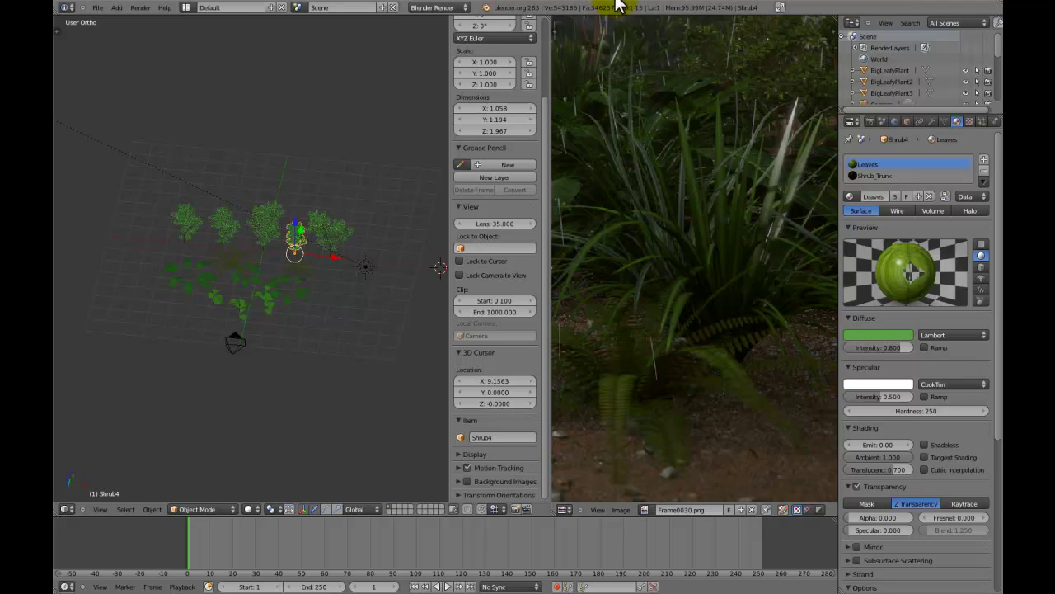
left_click_drag(547, 16, 631, 28)
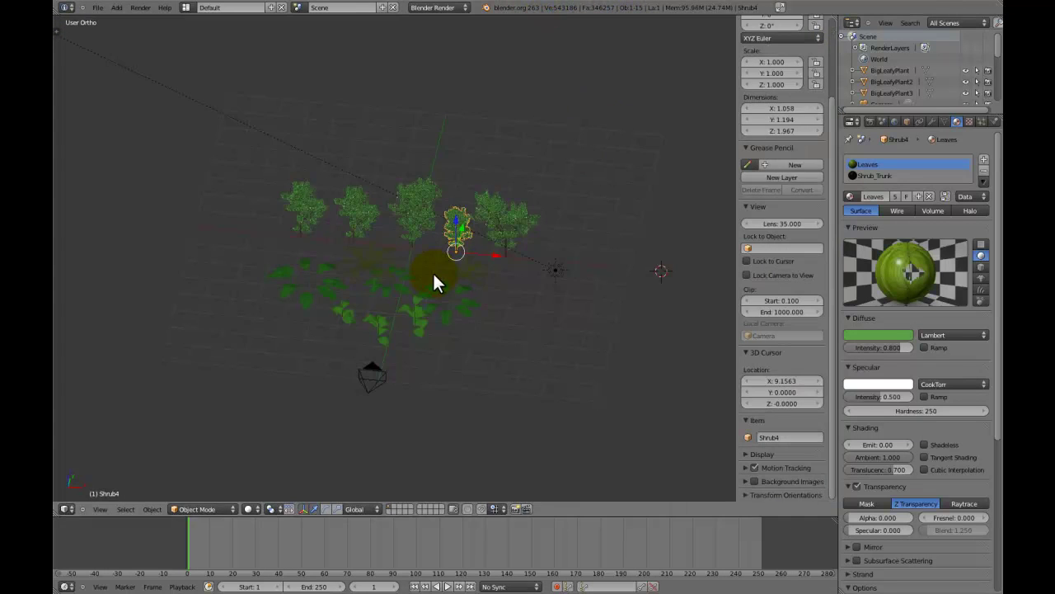
Snap the 3D cursor to the scene's centre.
key("ctrl+s")
left_click(433, 274)
key("shift+s")
left_click(431, 284)
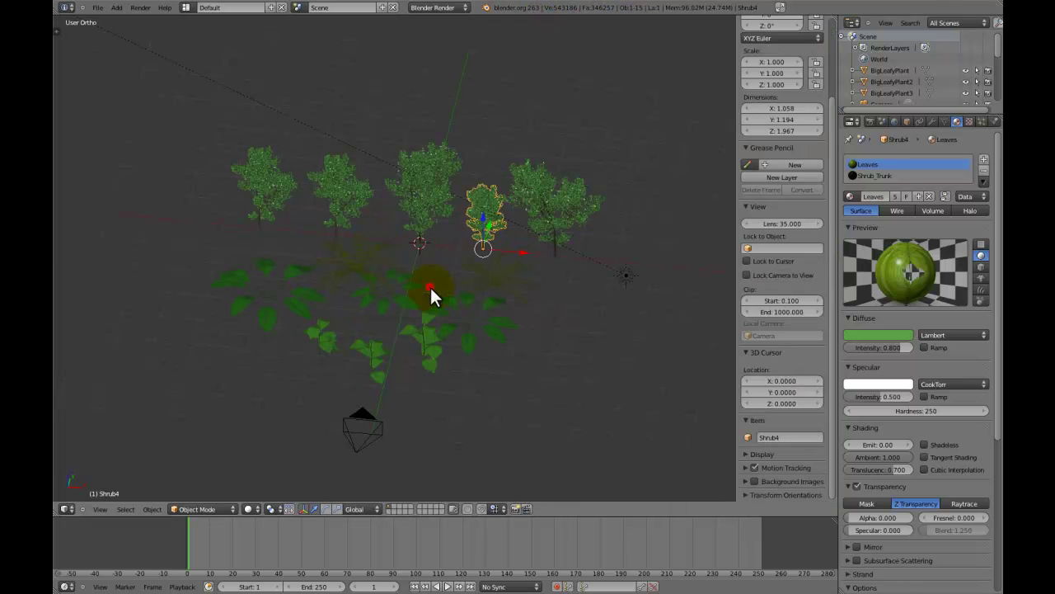
middle_click_drag(430, 286, 445, 332, "shift")
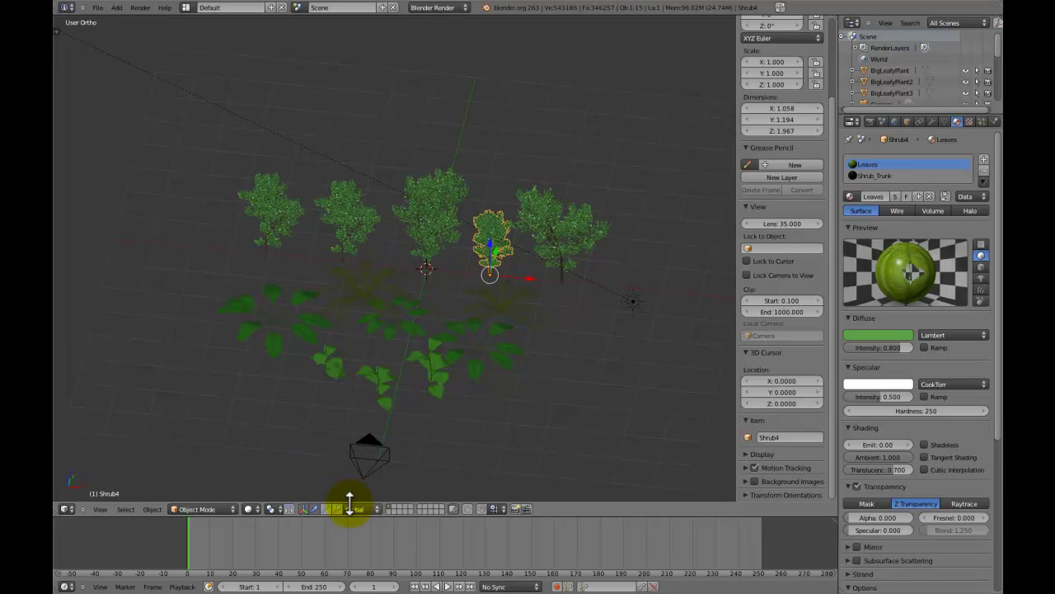
Switch to the empty second layer and add a plane at the 3D cursor in top view.
left_click(397, 507)
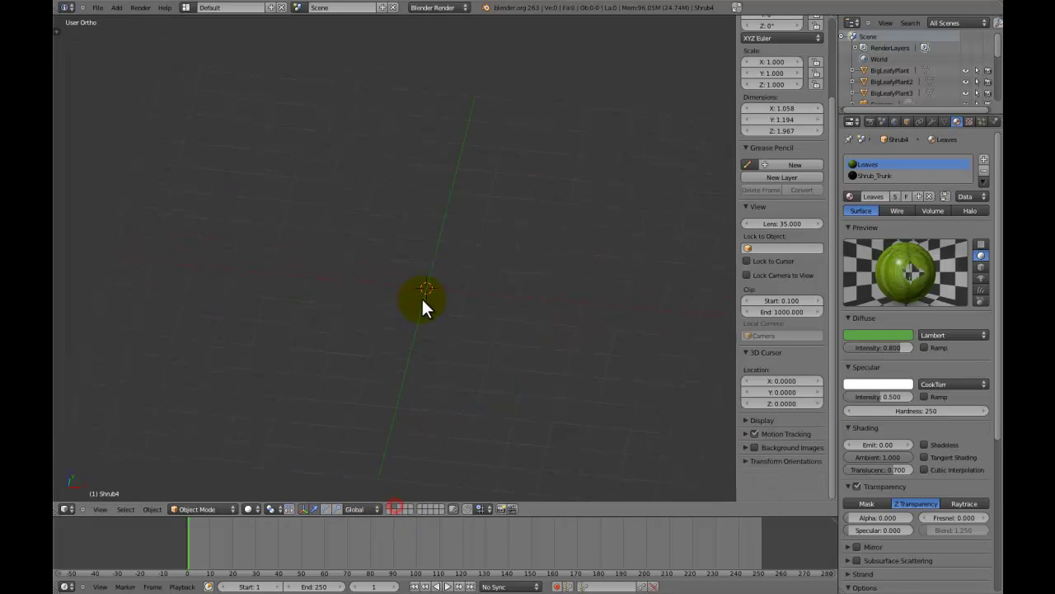
middle_click_drag(405, 233, 395, 241, "shift")
key("ctrl+s")
left_click(395, 241)
key("KP_7")
key("shift+a")
left_click(552, 278)
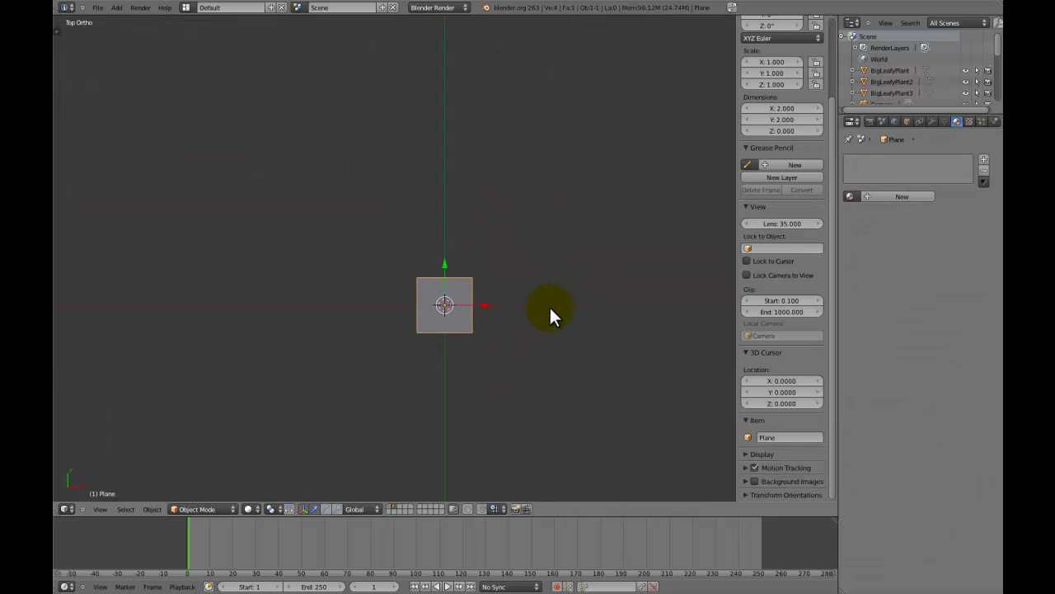
key("g")
key("y")
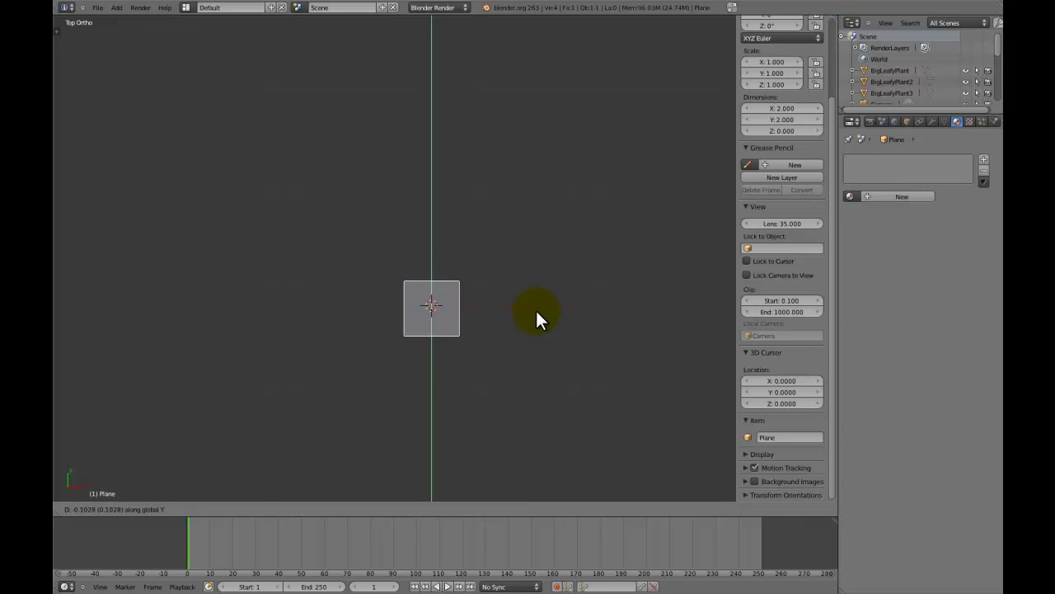
key("1")
key("Escape")
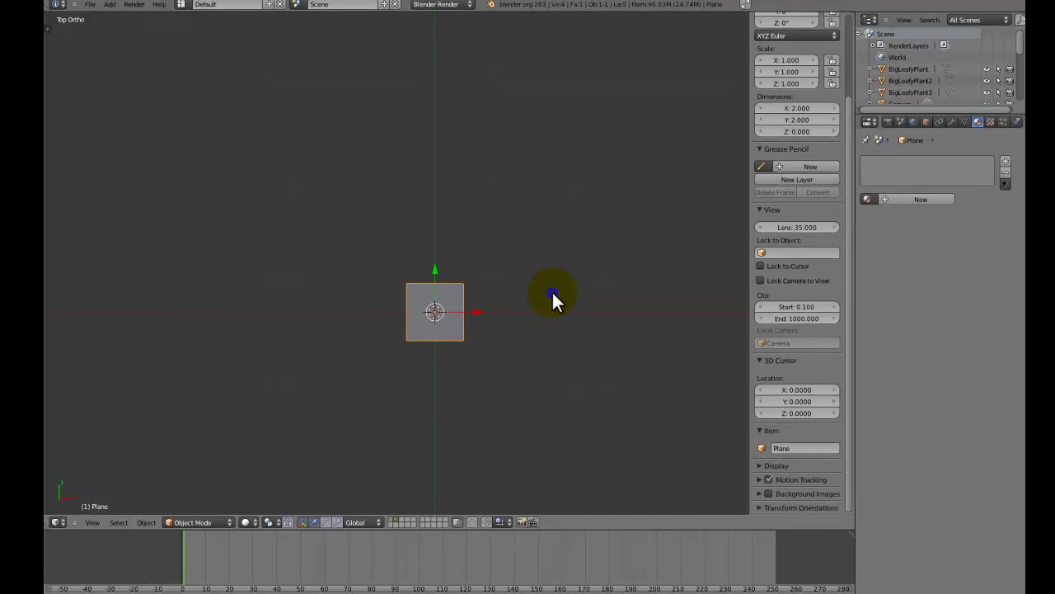
In Edit Mode, move the whole plane 1 unit along Y so its near edge sits on the object's origin.
key("Tab")
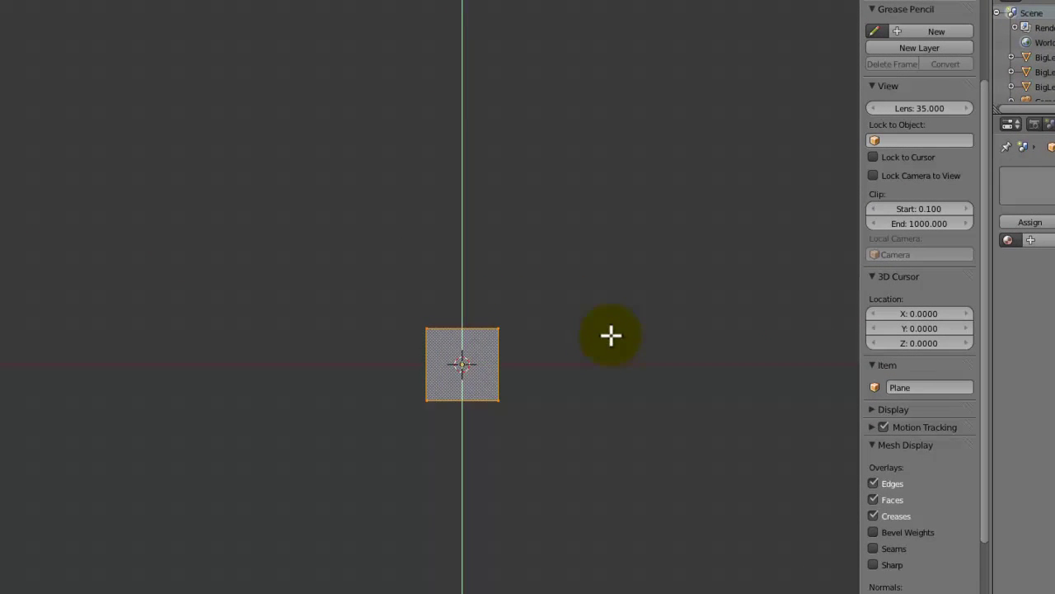
key("g")
key("y")
key("1")
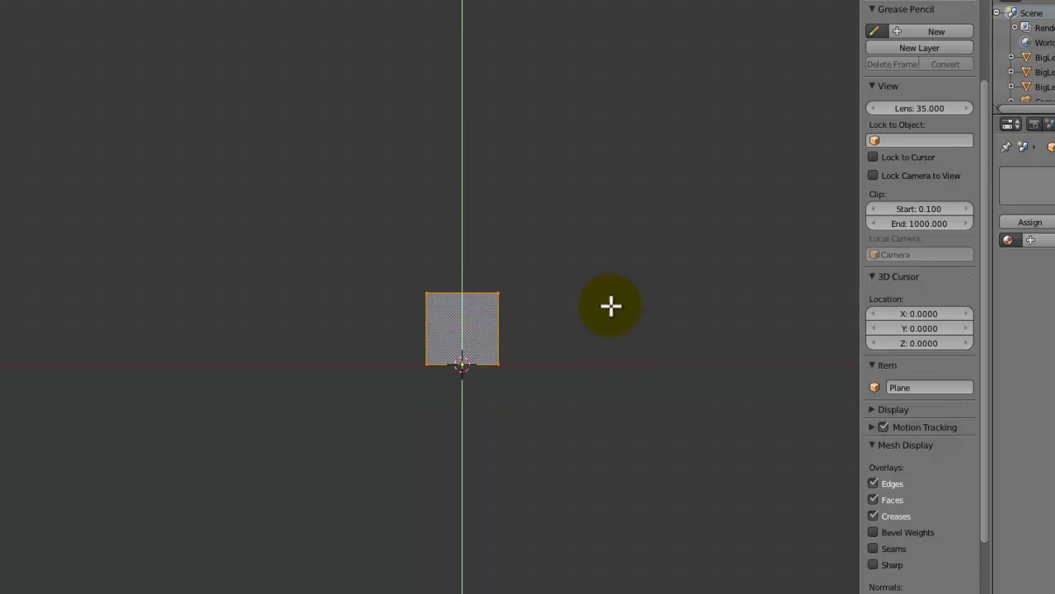
Scale the plane down along X into a narrow strip.
scroll(622, 313, "up", 4)
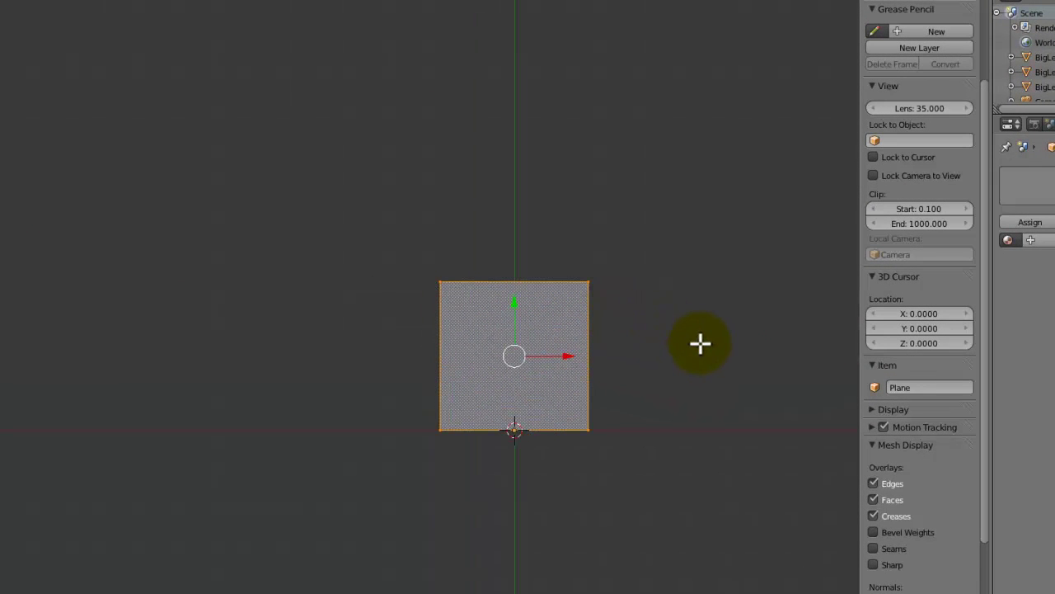
key("s")
key("x")
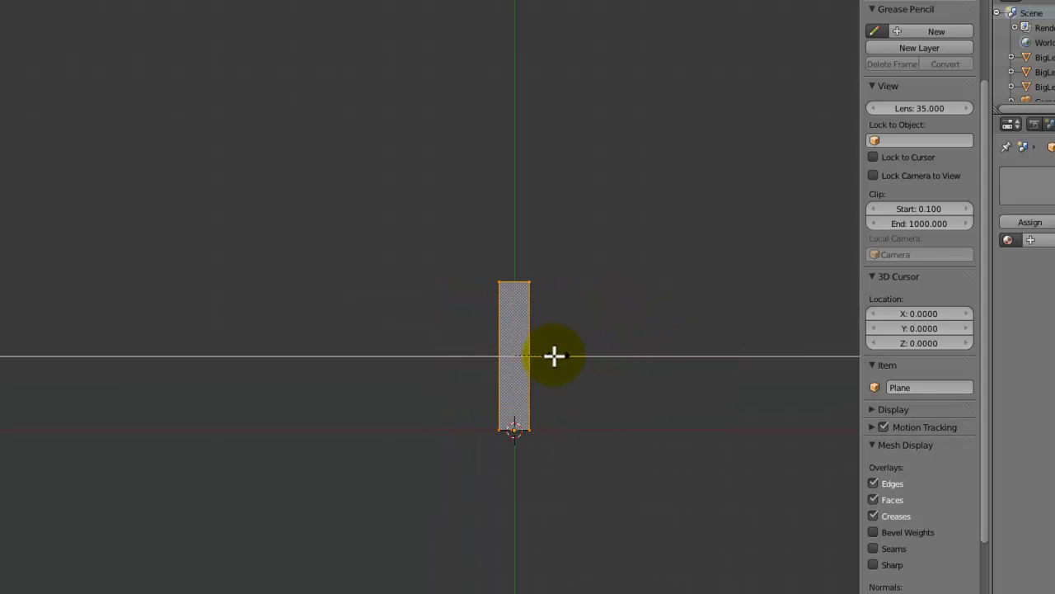
left_click(541, 359)
Stretch the strip by moving its far edge along Y, and check its length from several angles.
middle_click_drag(555, 357, 408, 321)
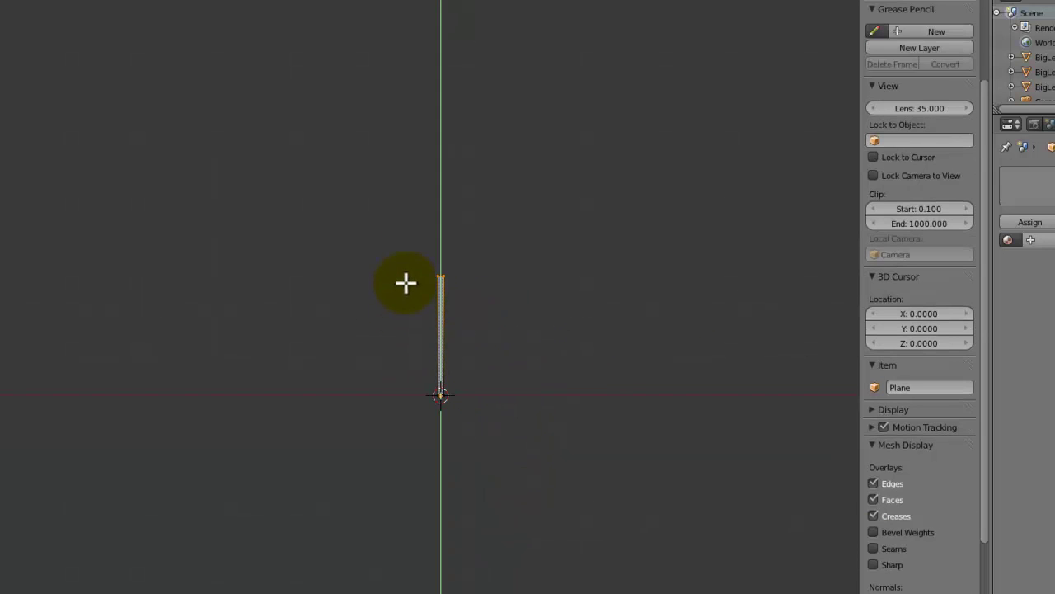
middle_click_drag(394, 180, 370, 248)
left_click(437, 279)
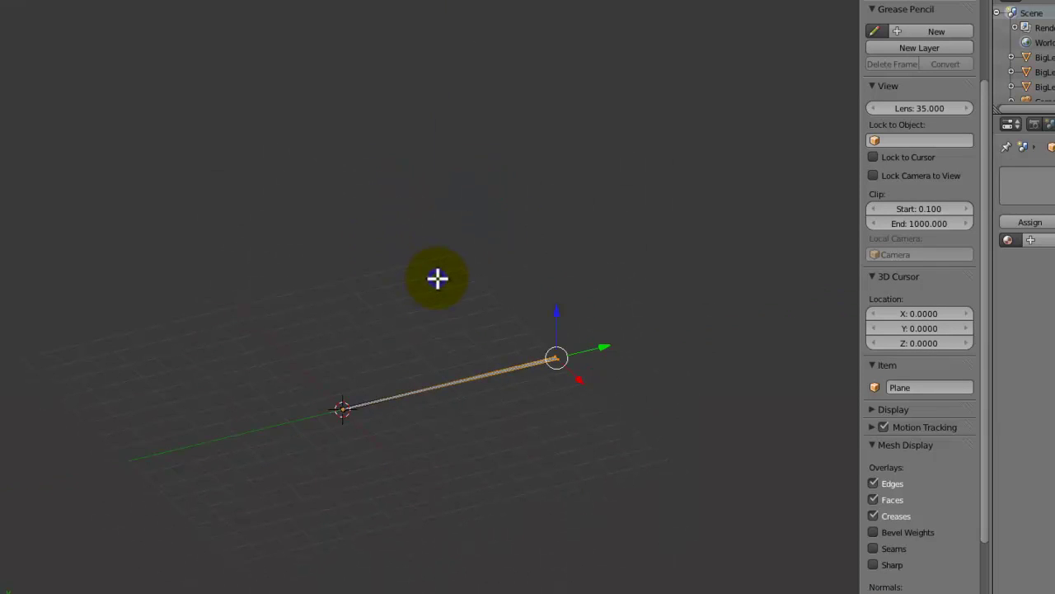
key("KP_7")
key("KP_3")
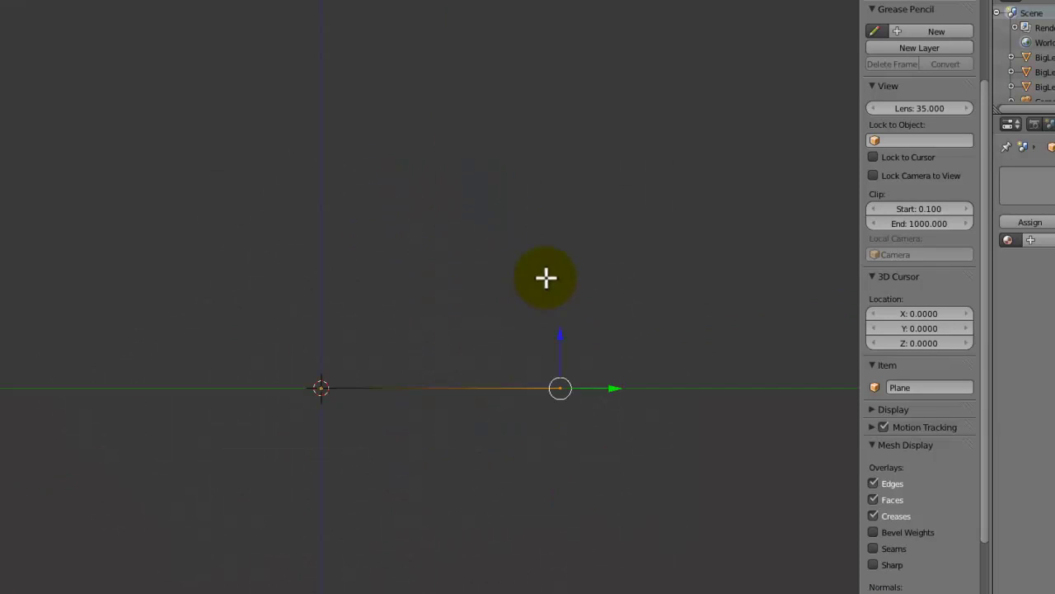
middle_click_drag(490, 268, 600, 322)
key("KP_7")
Add three evenly spaced loop cuts across the strip's length and clear the selection.
scroll(598, 323, "up", 5)
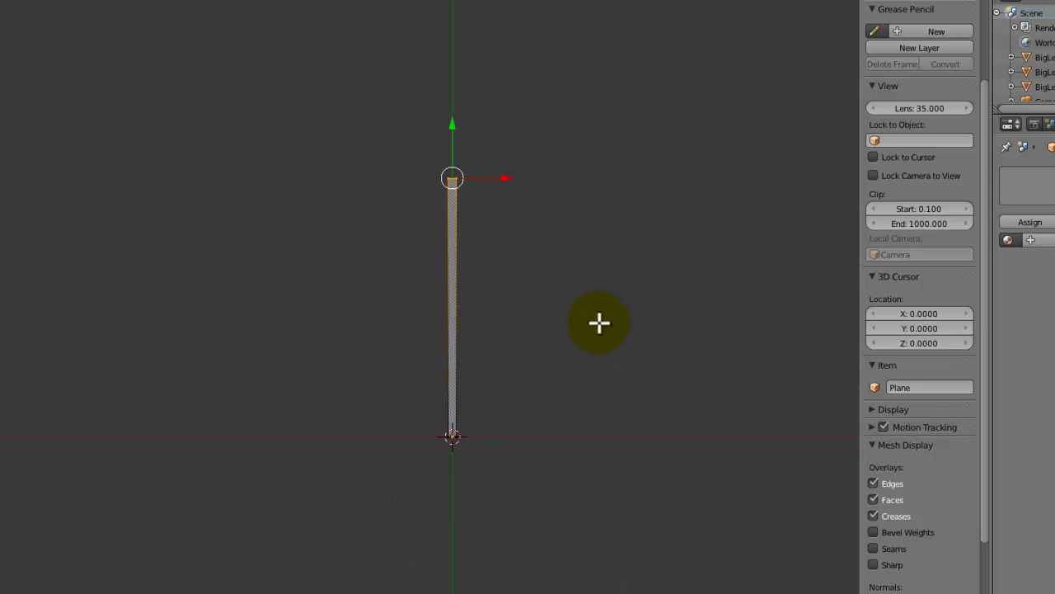
right_click(533, 311)
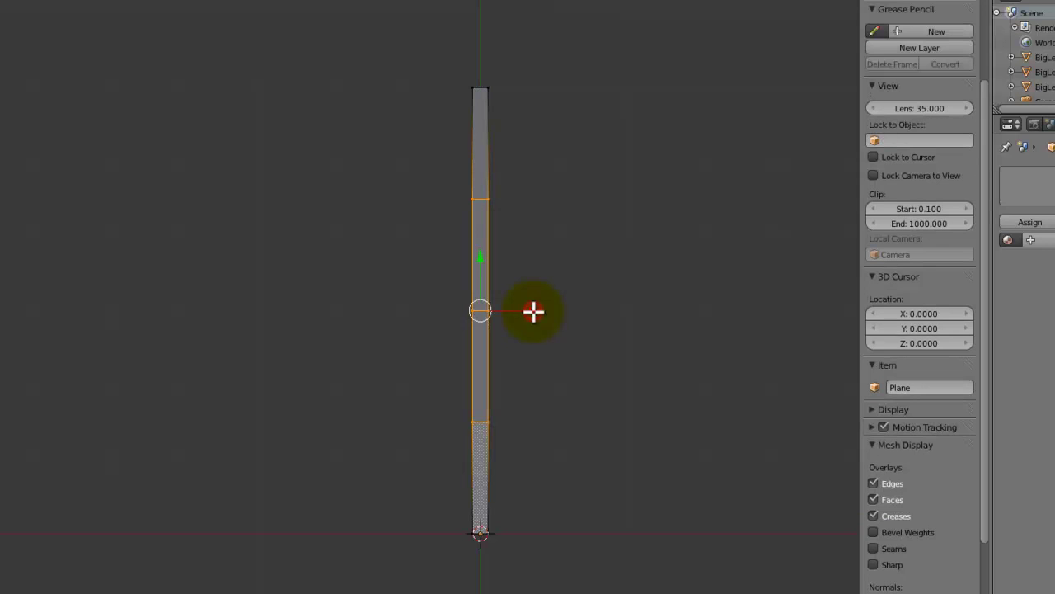
key("a")
Widen the strip's middle edge loop along X with proportional editing so the blade bulges gently at its centre.
right_click(521, 311)
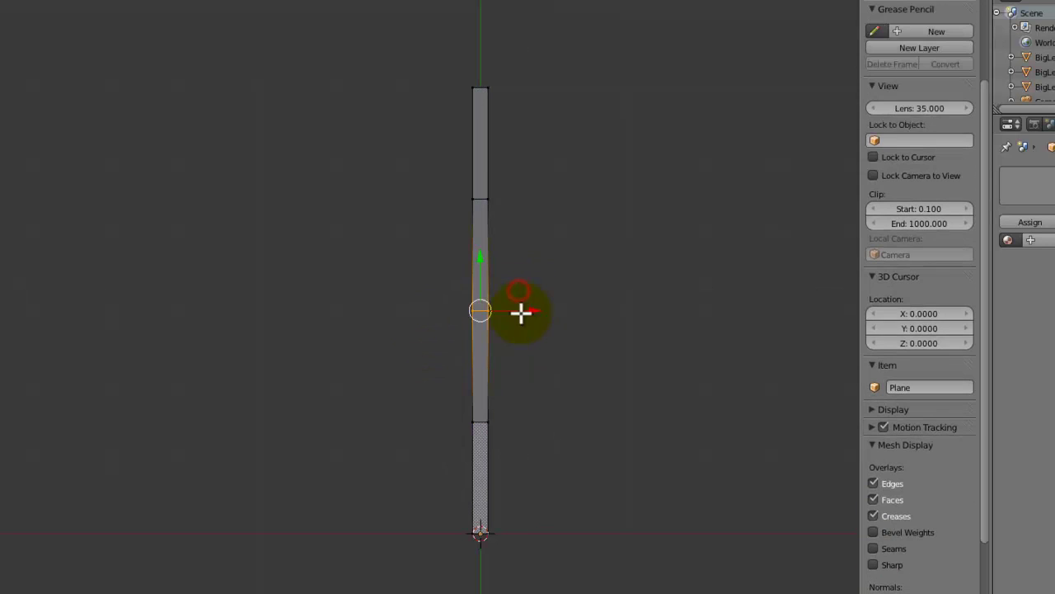
key("s")
key("x")
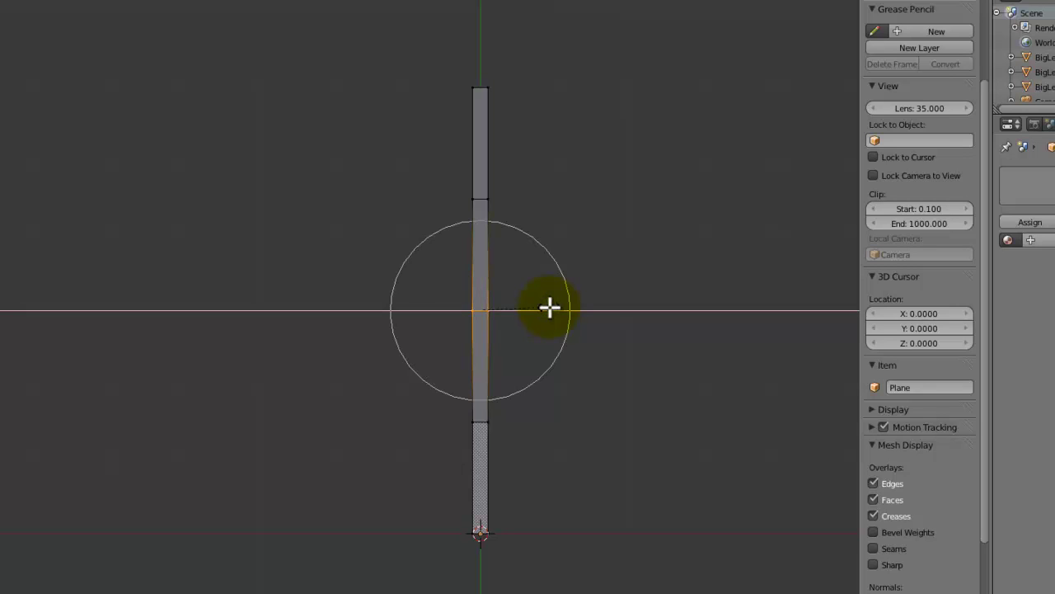
scroll(561, 315, "down", 7)
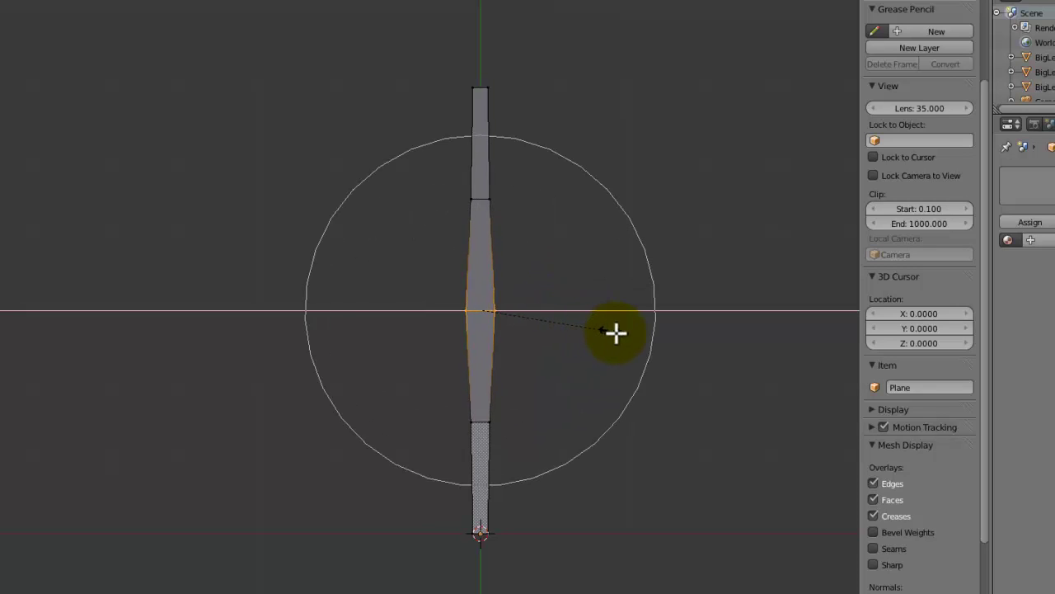
scroll(614, 328, "down", 2)
left_click(597, 319)
key("a")
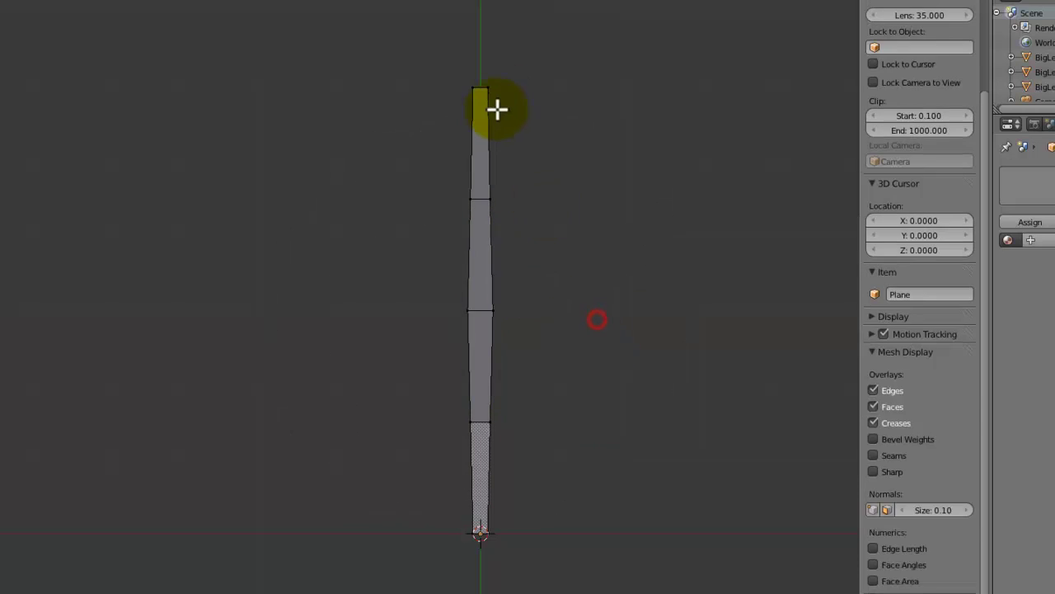
Taper the blade's tip by scaling its end edge down along X with proportional editing.
key("b")
left_click_drag(493, 71, 448, 106)
key("s")
key("x")
scroll(551, 124, "up", 2)
scroll(536, 111, "up", 3)
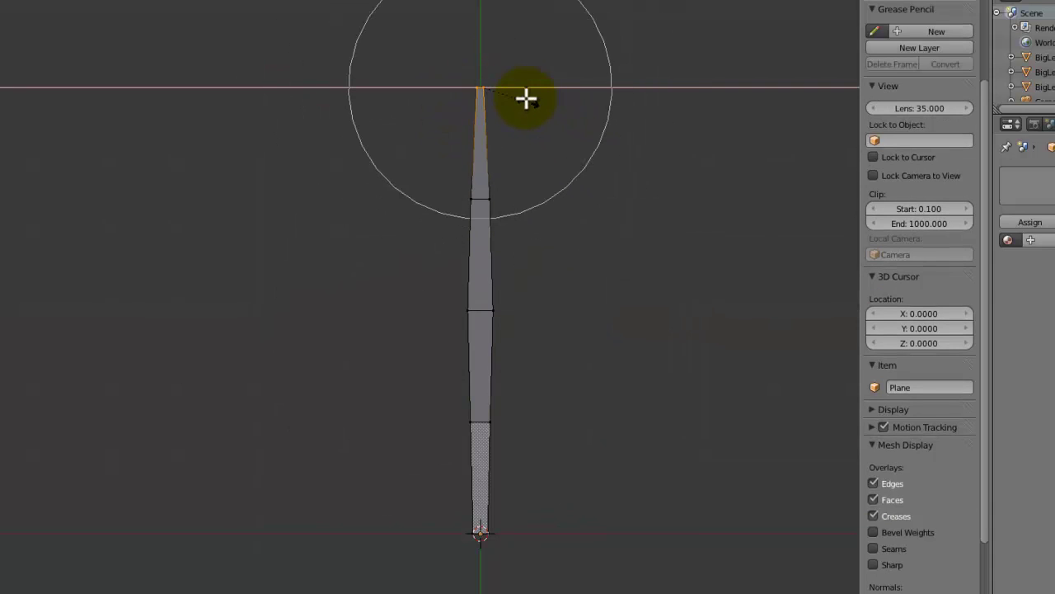
left_click(516, 95)
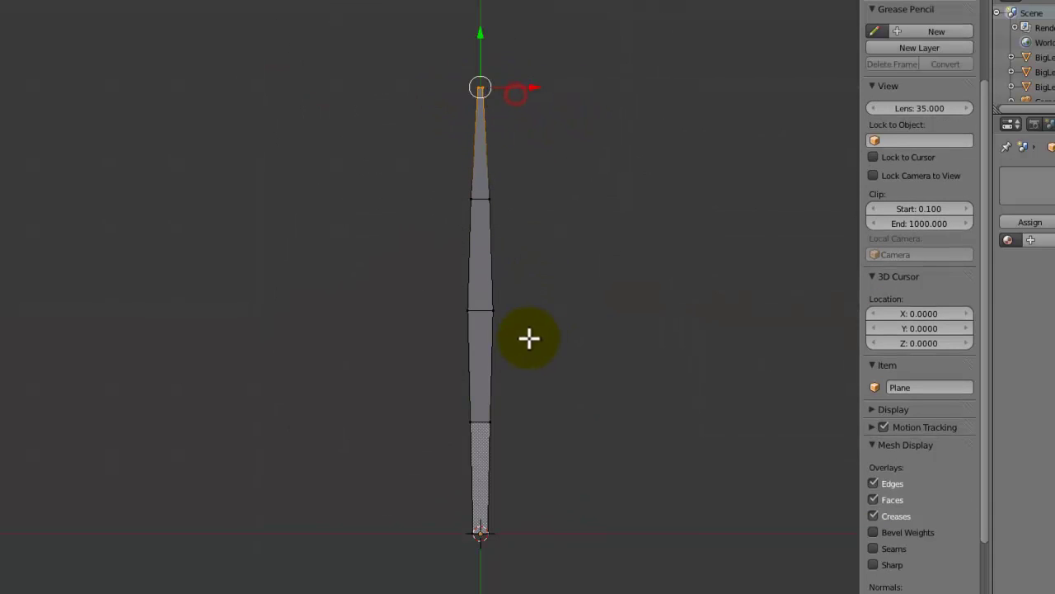
Add a lengthwise loop cut down the blade's centre and lower its three inner centre vertices along Z to form a crease.
mouse_move(483, 314)
middle_mouse_down()
mouse_move(443, 247)
mouse_move(431, 261)
mouse_move(592, 238)
middle_mouse_up()
scroll(592, 239, "up", 1)
right_click(492, 356)
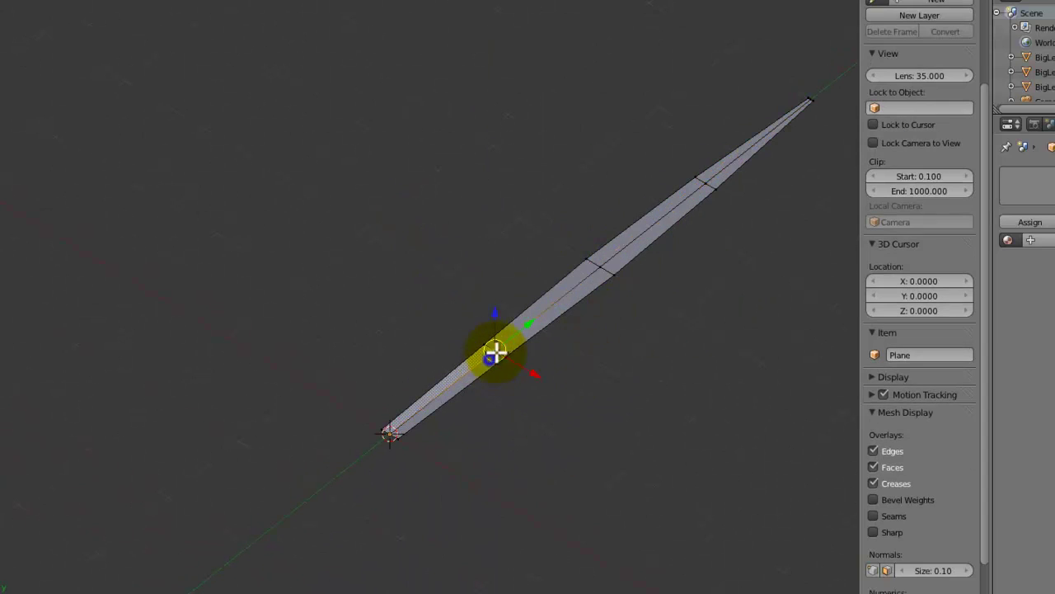
right_click(596, 268, "shift")
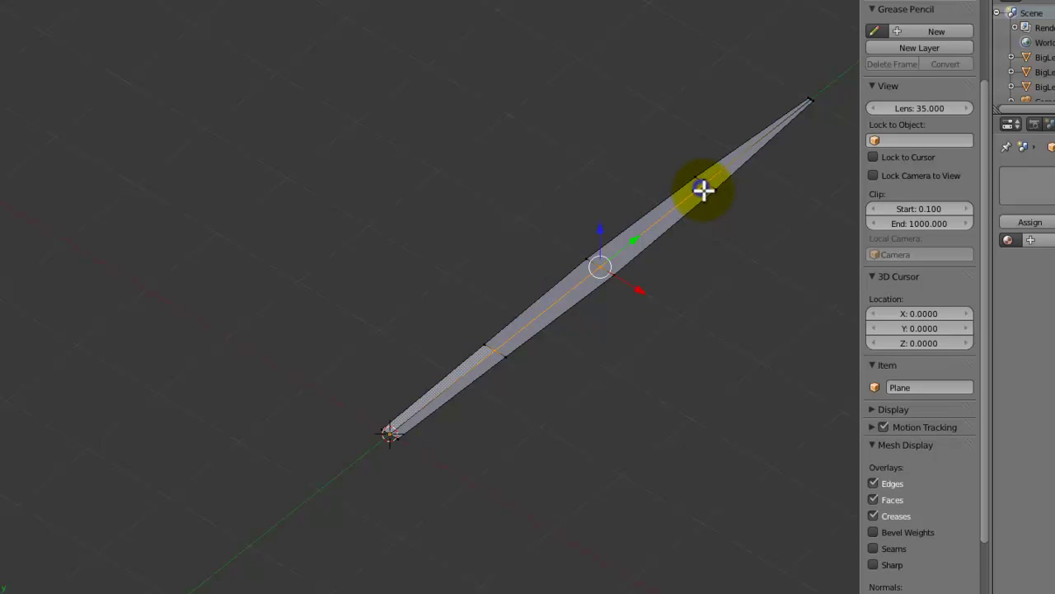
key("g")
key("z")
right_click(705, 191)
scroll(701, 199, "up", 2)
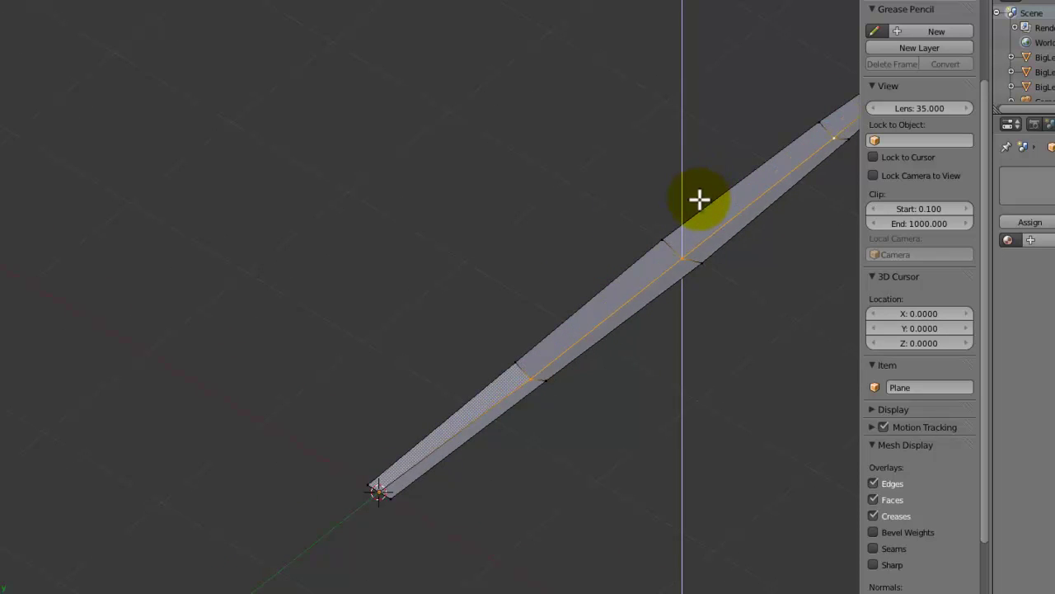
left_click(699, 198)
scroll(712, 188, "down", 6)
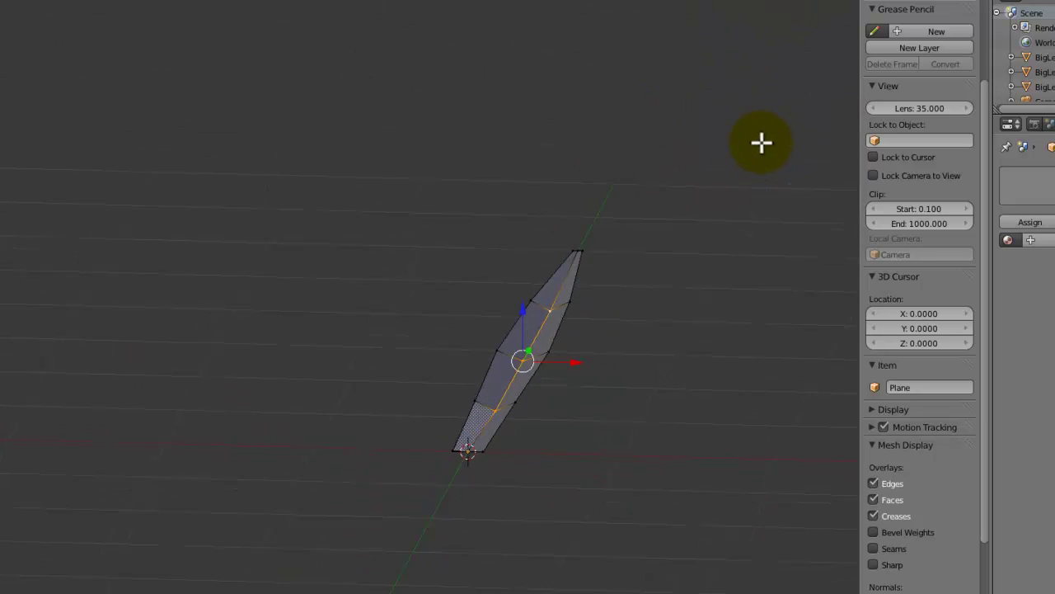
Undo the centre crease and the lengthwise loop cut, and save over the existing file.
middle_click_drag(762, 143, 442, 245)
key("ctrl+z")
key("ctrl+z")
key("ctrl+z")
key("ctrl+z")
key("ctrl+z")
scroll(442, 245, "down", 2)
key("KP_3")
key("ctrl+s")
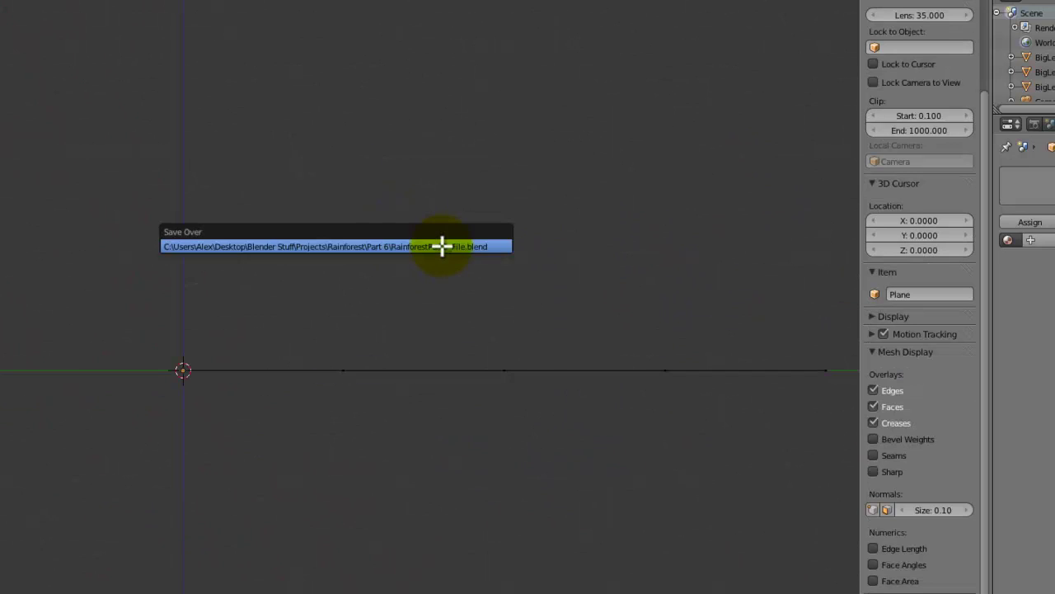
left_click(442, 246)
Try to bend the blade by rotating its tip edge in side view with proportional editing.
middle_click_drag(849, 298, 594, 205, "shift")
key("b")
left_click_drag(622, 228, 546, 320)
middle_click_drag(549, 320, 723, 318, "shift")
scroll(693, 330, "down", 3)
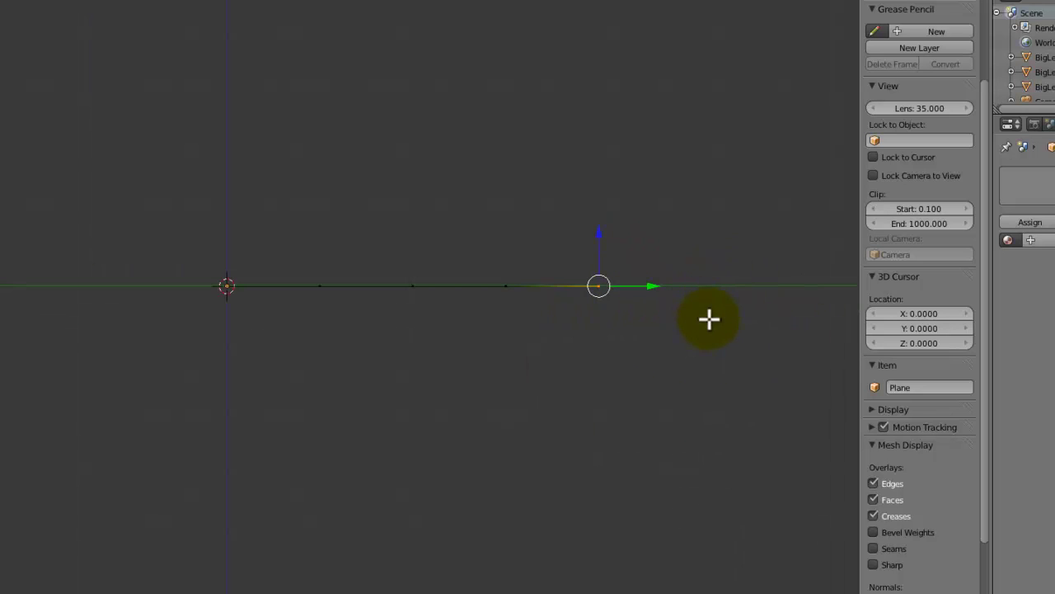
key("g")
scroll(706, 332, "down", 8)
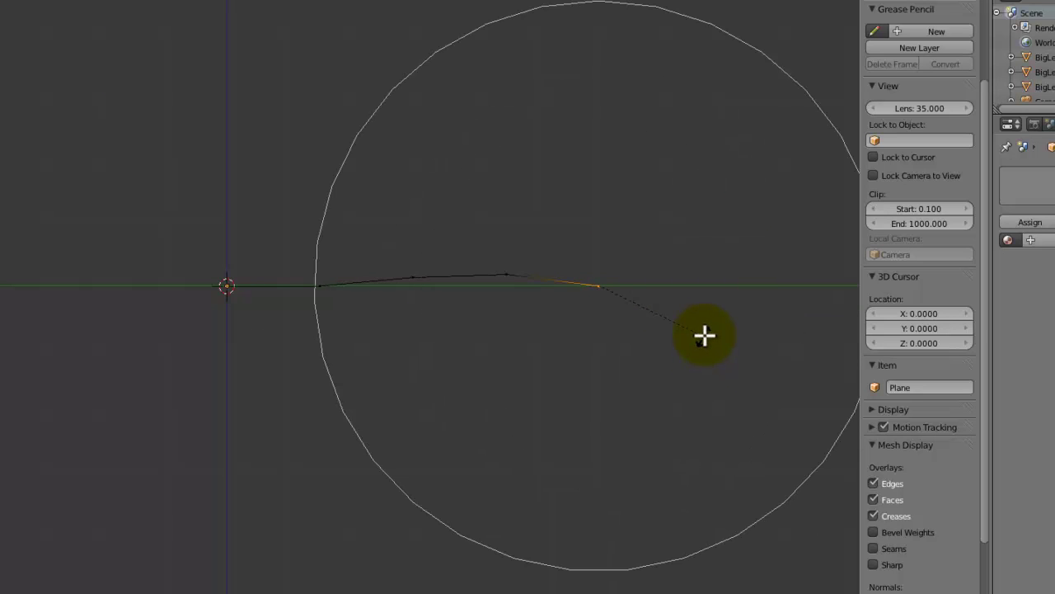
left_click(707, 335)
middle_click_drag(526, 280, 556, 319)
key("KP_3")
key("g")
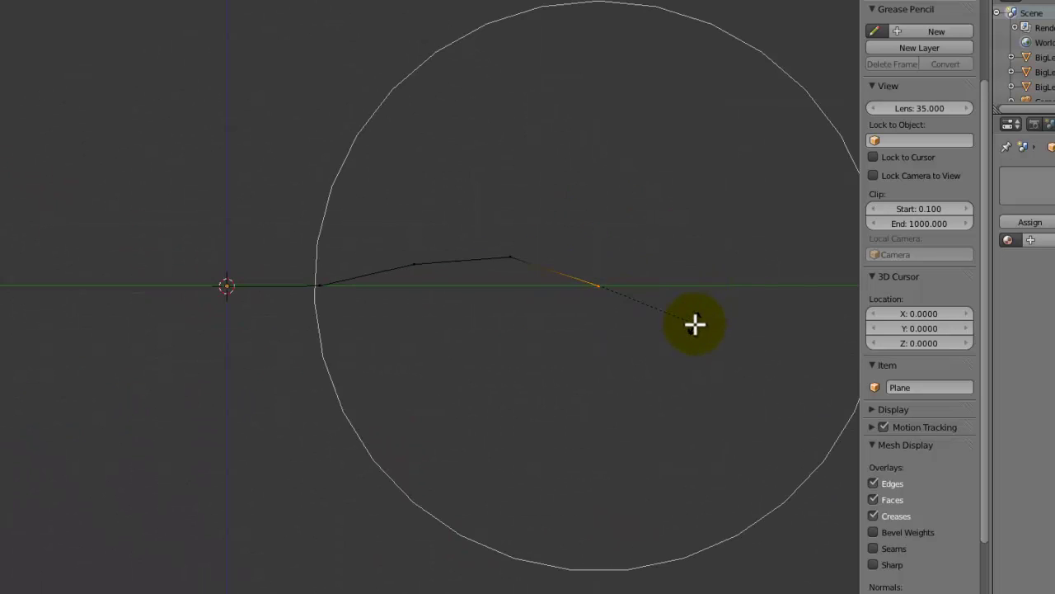
scroll(697, 313, "down", 5)
key("Escape")
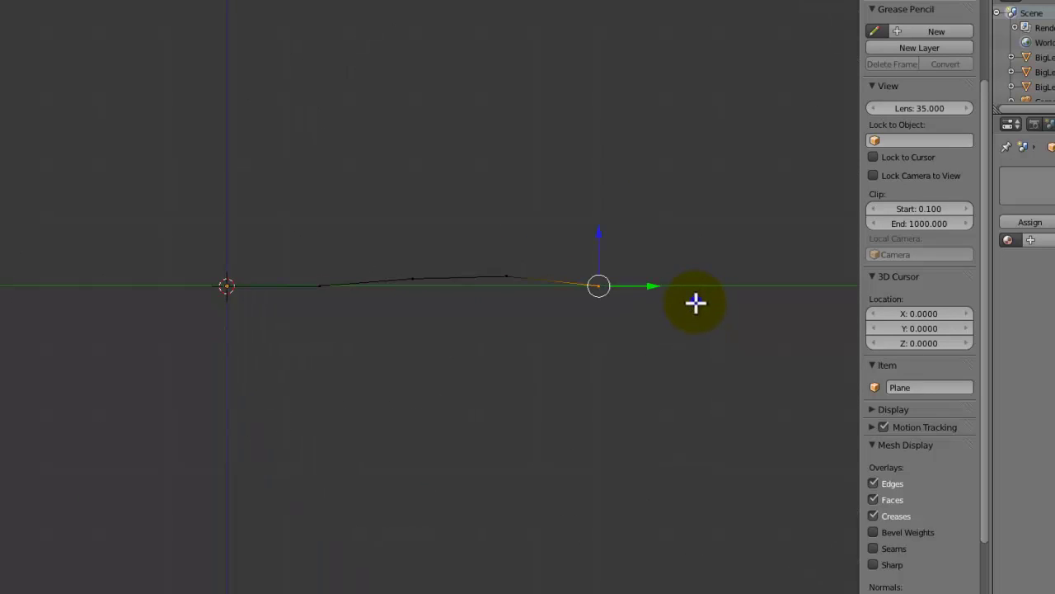
Arch the whole blade by rotating its tip edge in side view with a large proportional radius, and save over the file.
key("a")
key("b")
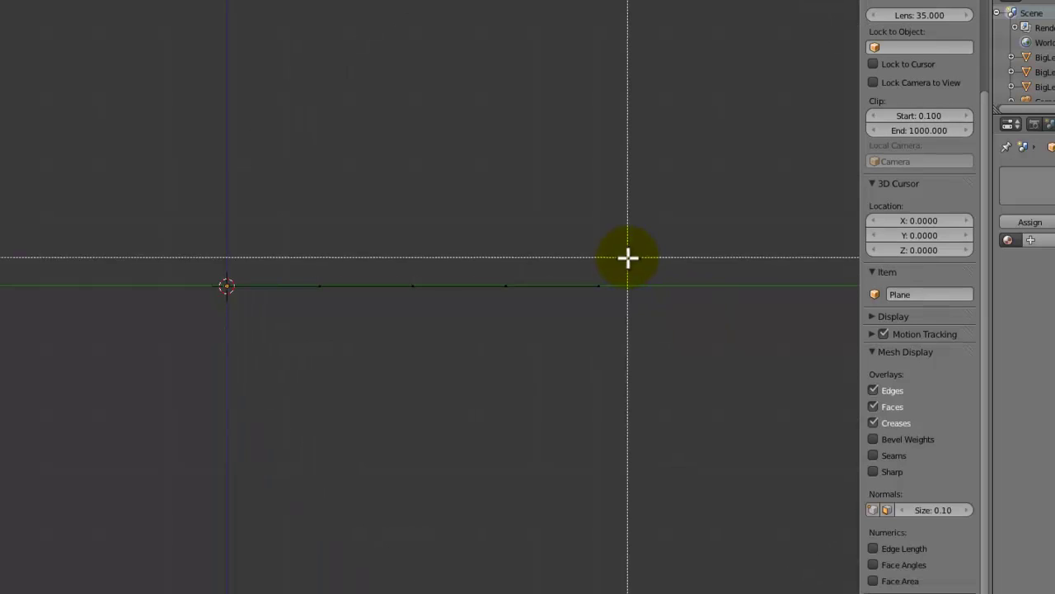
left_click_drag(620, 265, 578, 310)
key("r")
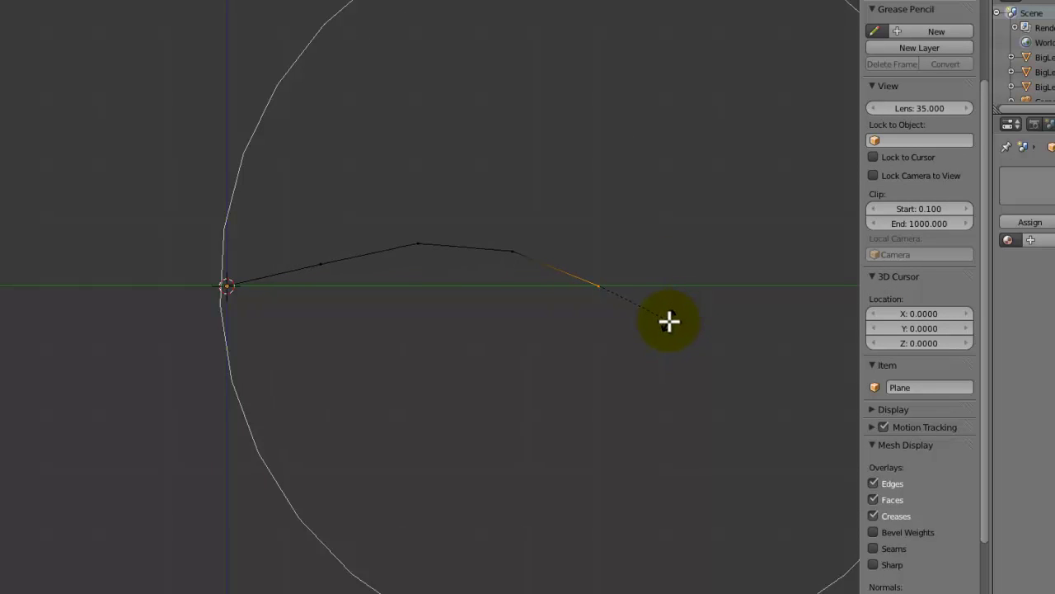
left_click(666, 326)
middle_click_drag(546, 302, 583, 337)
key("Tab")
key("ctrl+s")
left_click(583, 338)
Apply smooth shading to the blade and save over the file.
key("n")
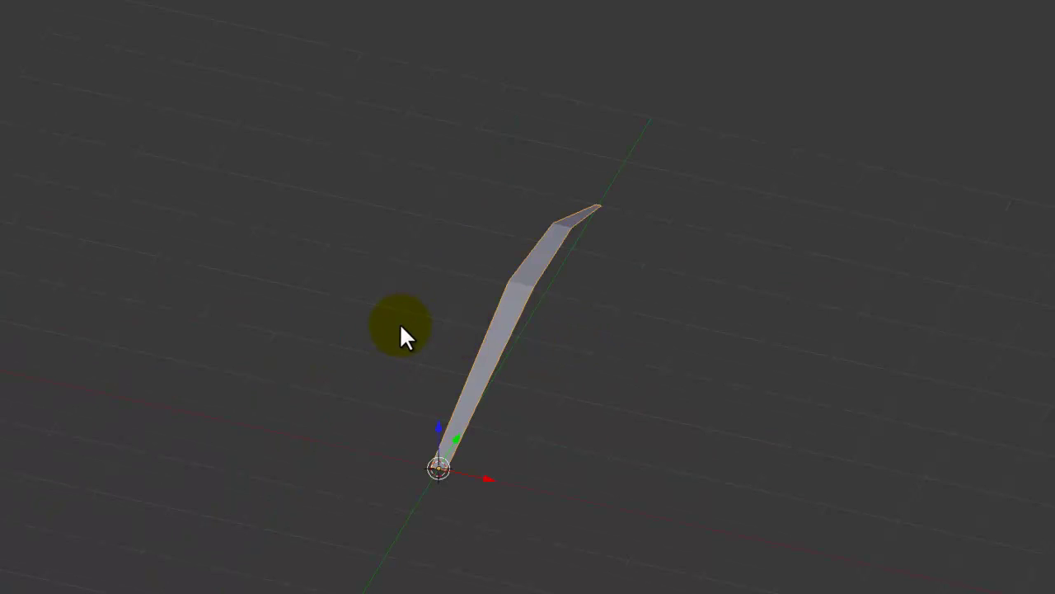
key("n")
key("n")
key("t")
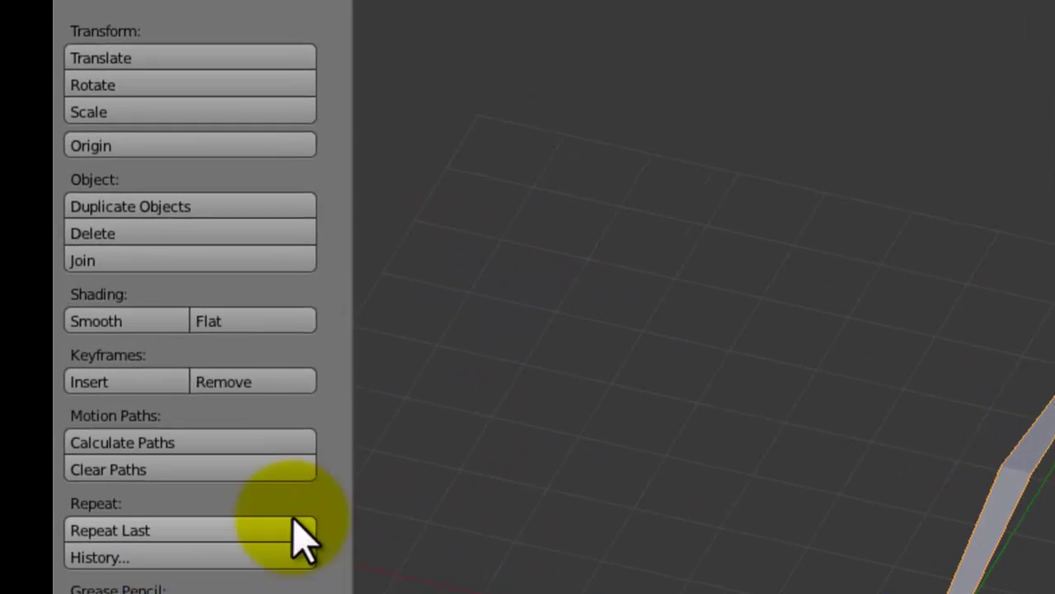
left_click(163, 320)
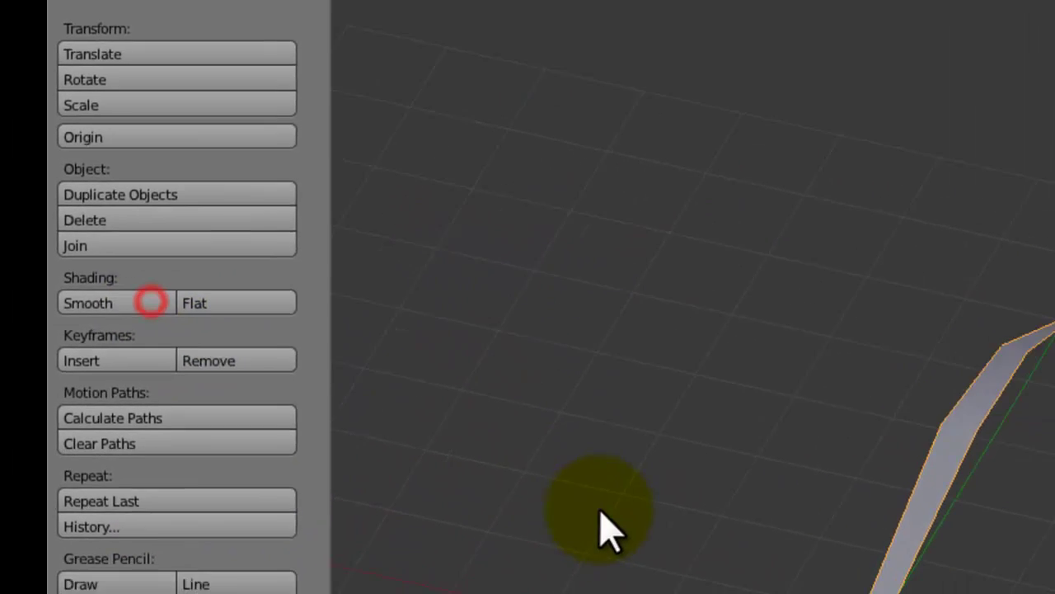
key("ctrl+s")
left_click(600, 512)
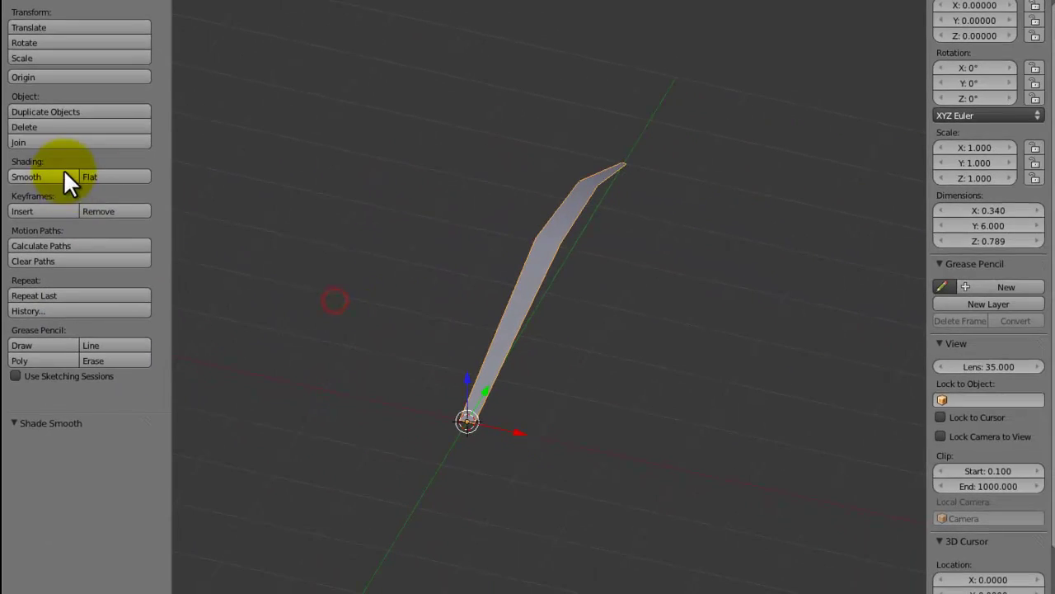
key("t")
Add a Subdivision Surface modifier to the blade.
middle_click_drag(396, 221, 291, 394)
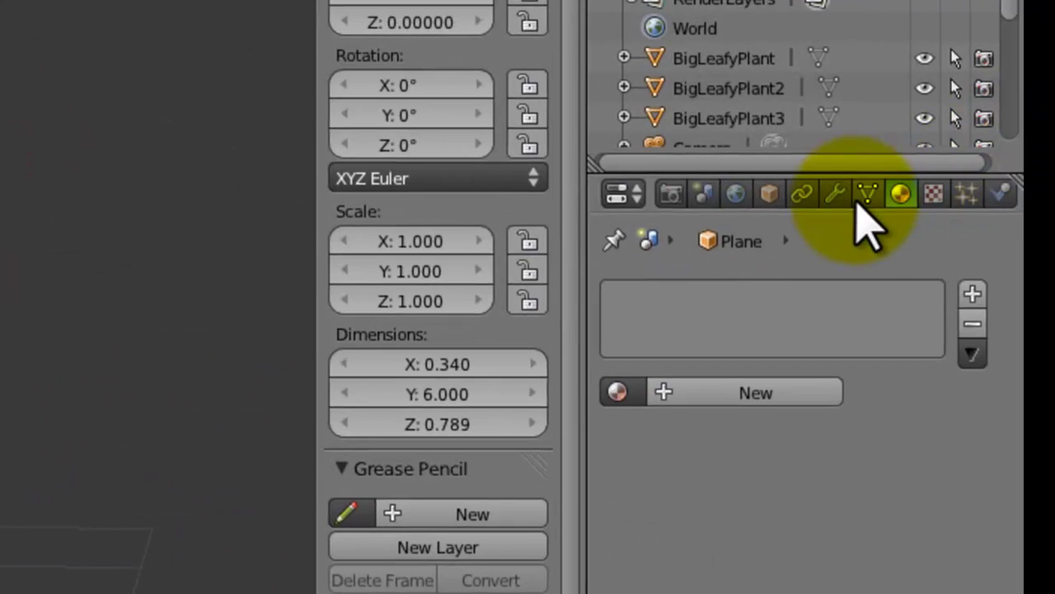
left_click(841, 188)
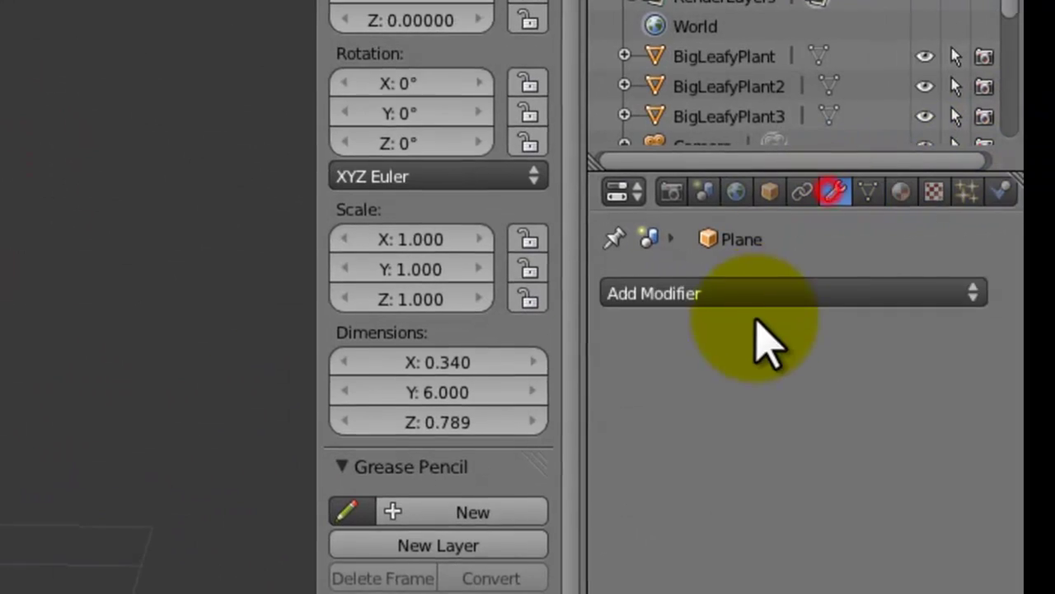
left_click(752, 292)
left_click(396, 527)
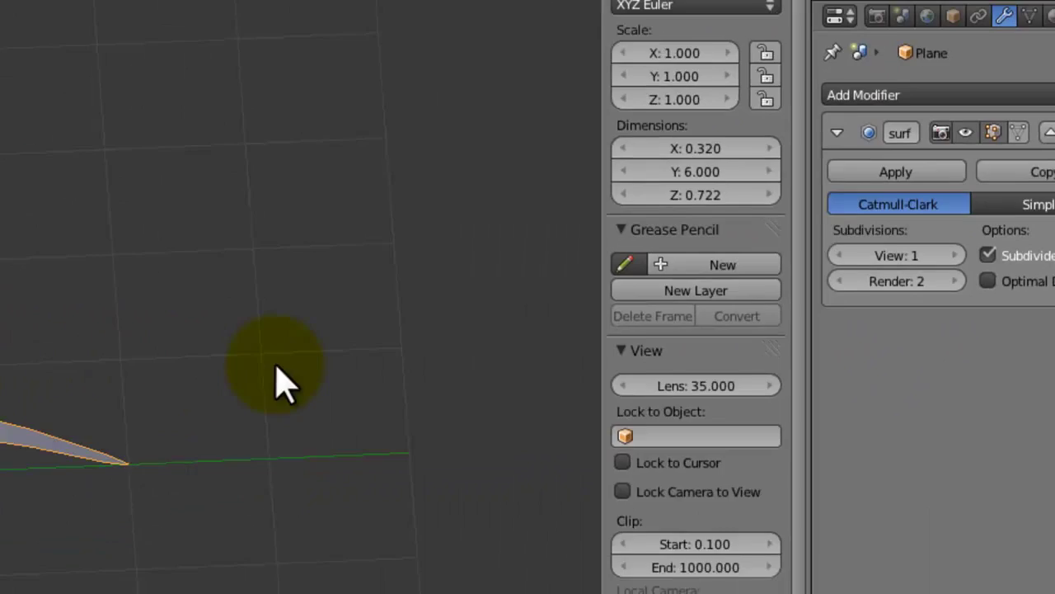
Set the subdivision modifier's view and render levels to 1 and apply it.
key("KP_7")
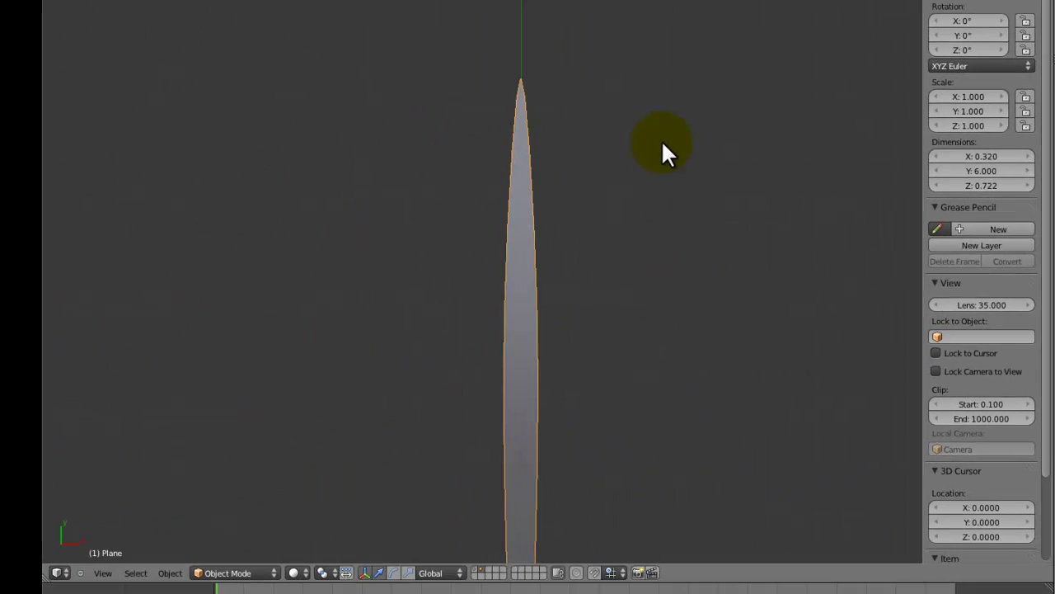
middle_click_drag(661, 141, 534, 72)
mouse_move(701, 350)
middle_mouse_down()
mouse_move(624, 312)
mouse_move(563, 308)
mouse_move(540, 294)
mouse_move(561, 306)
mouse_move(638, 415)
middle_mouse_up()
key("z")
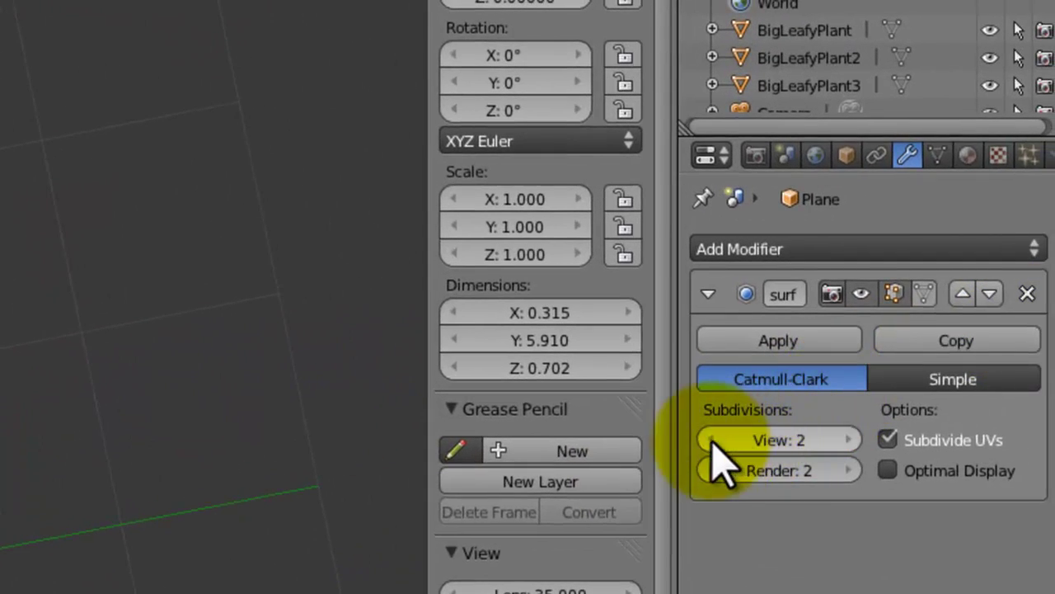
left_click(710, 441)
left_click(711, 469)
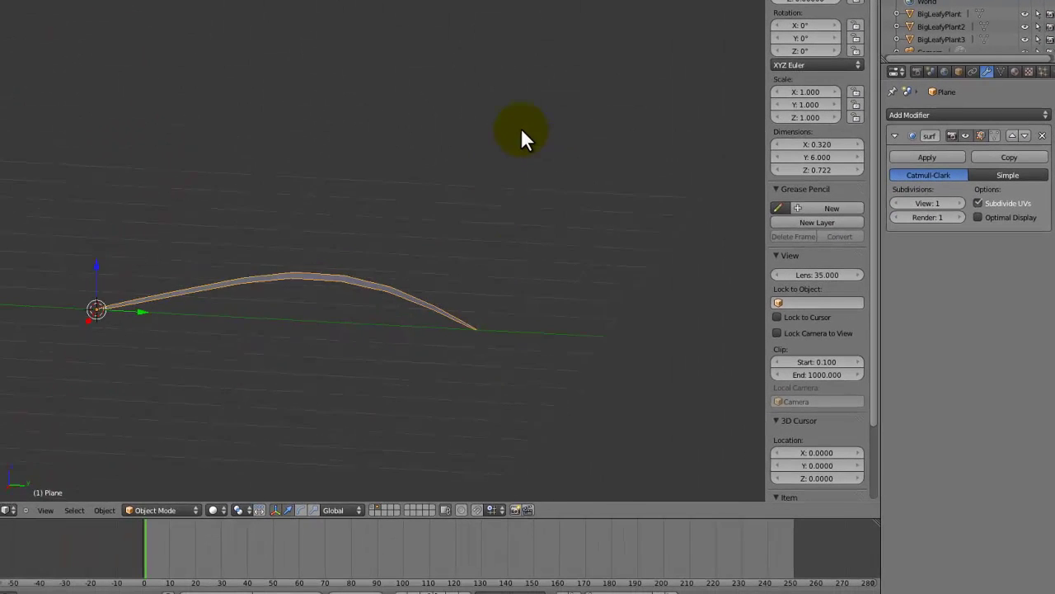
middle_click_drag(521, 128, 529, 105)
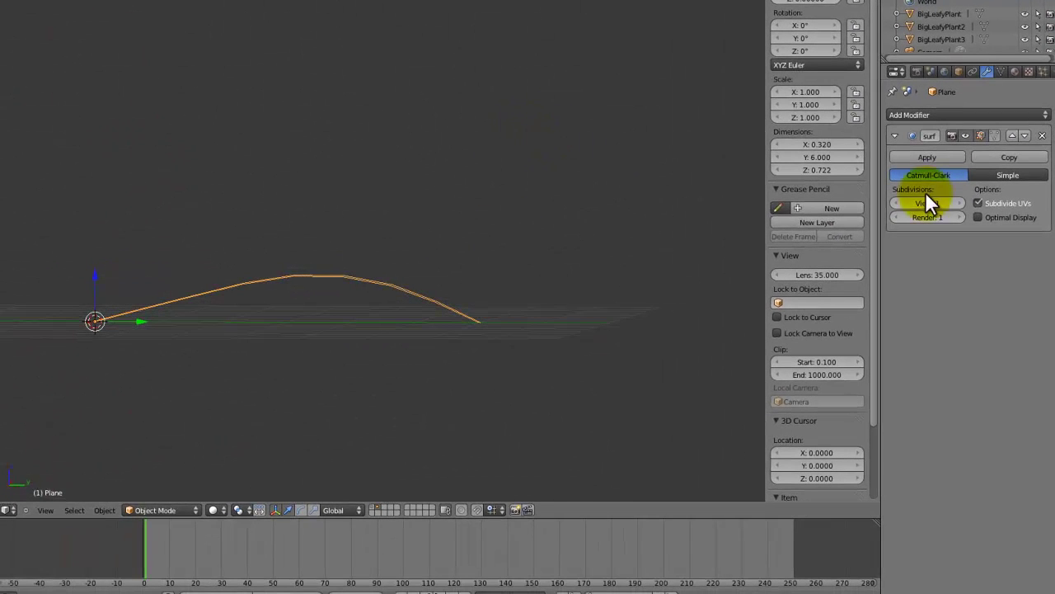
left_click(933, 154)
Select the inner vertices along the blade's lengthwise centre line in edit mode, leaving out the end vertices.
key("KP_1")
key("Tab")
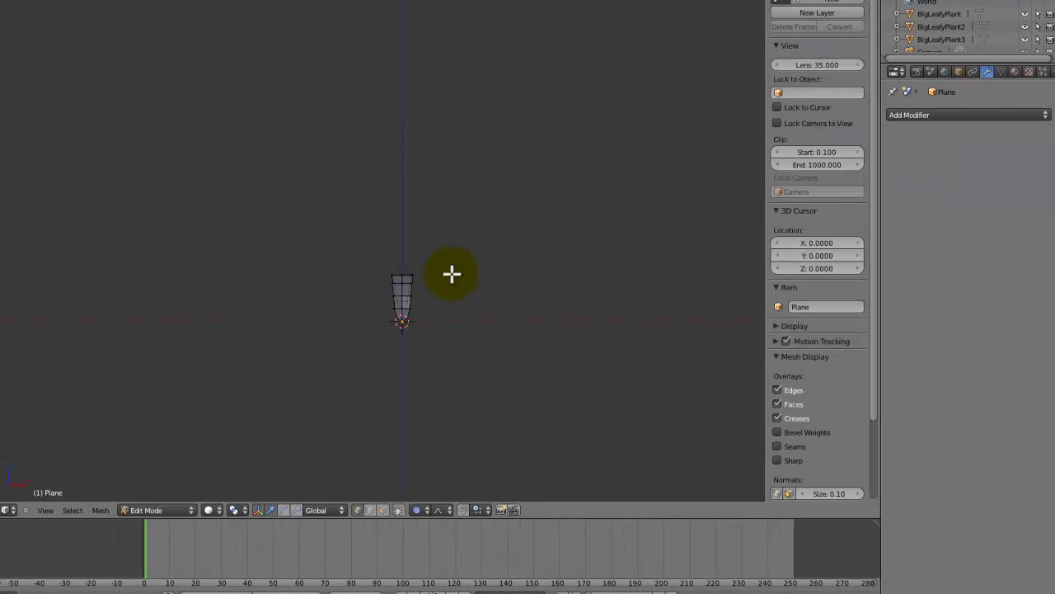
key("KP_3")
scroll(450, 273, "up", 5)
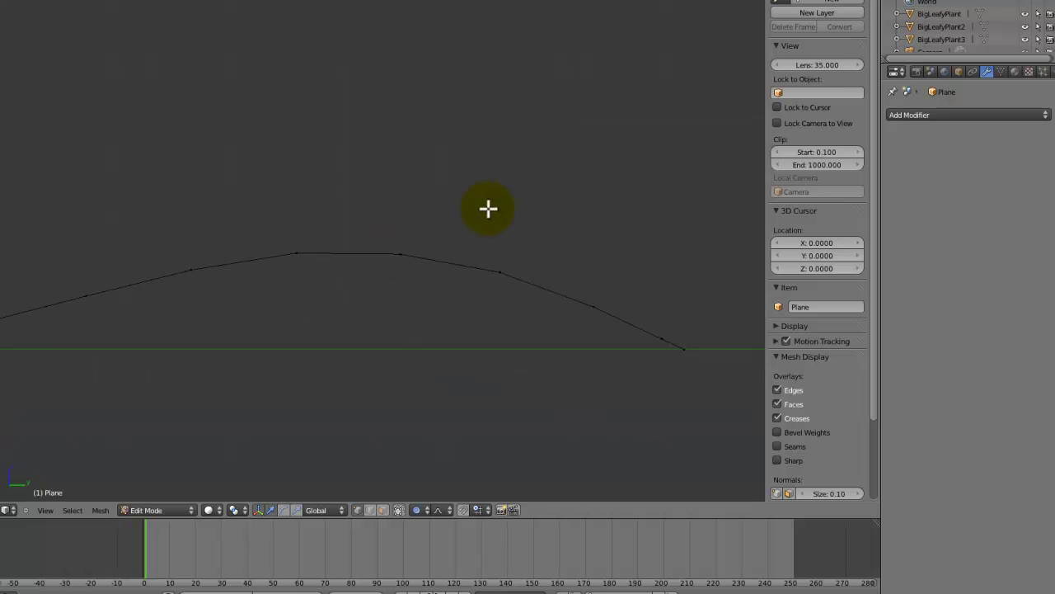
mouse_move(520, 207)
middle_mouse_down()
mouse_move(520, 278)
mouse_move(615, 308)
mouse_move(613, 252)
mouse_move(656, 239)
mouse_move(651, 344)
mouse_move(584, 287)
mouse_move(568, 297)
mouse_move(473, 238)
mouse_move(561, 174)
mouse_move(369, 366)
middle_mouse_up()
key("Tab")
key("Tab")
right_click(375, 414)
right_click(389, 365, "shift")
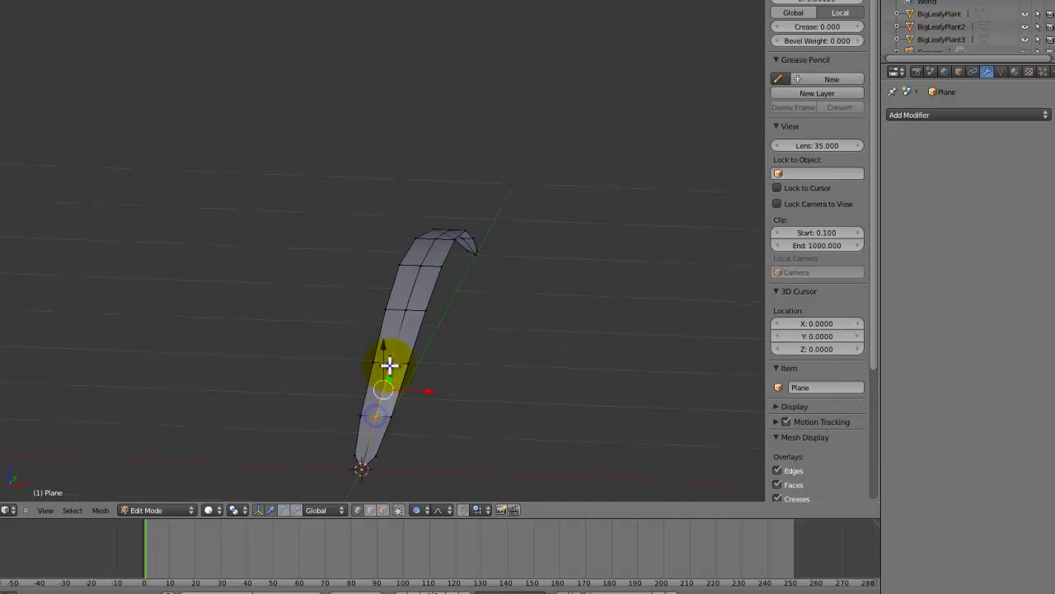
right_click(409, 310, "shift")
right_click(421, 269, "shift")
middle_click_drag(427, 262, 429, 326)
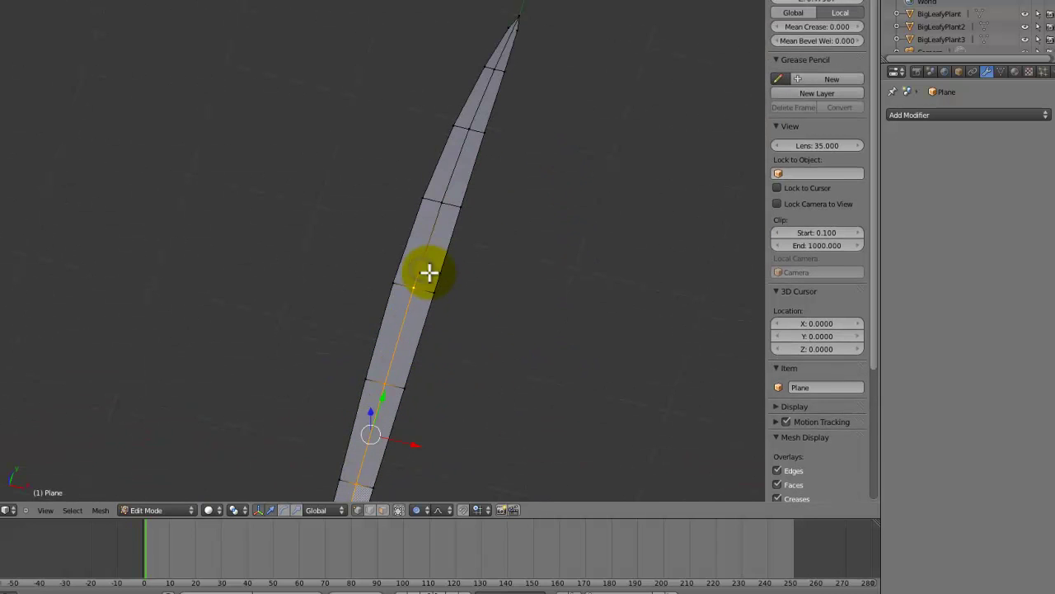
right_click(440, 203, "shift")
right_click(465, 136, "shift")
right_click(492, 69, "shift")
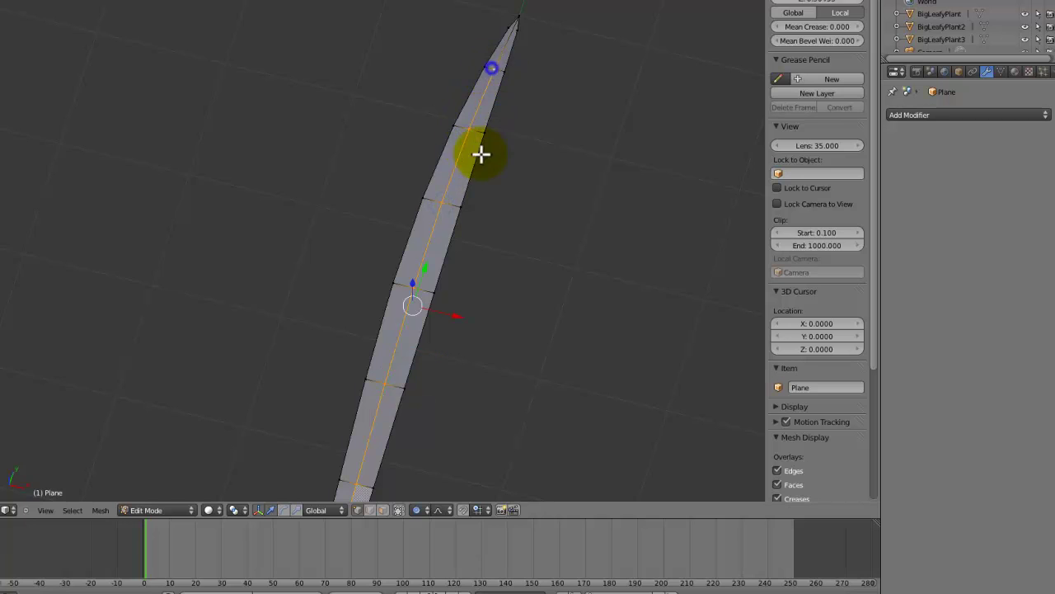
middle_click_drag(481, 153, 481, 94)
key("g")
key("z")
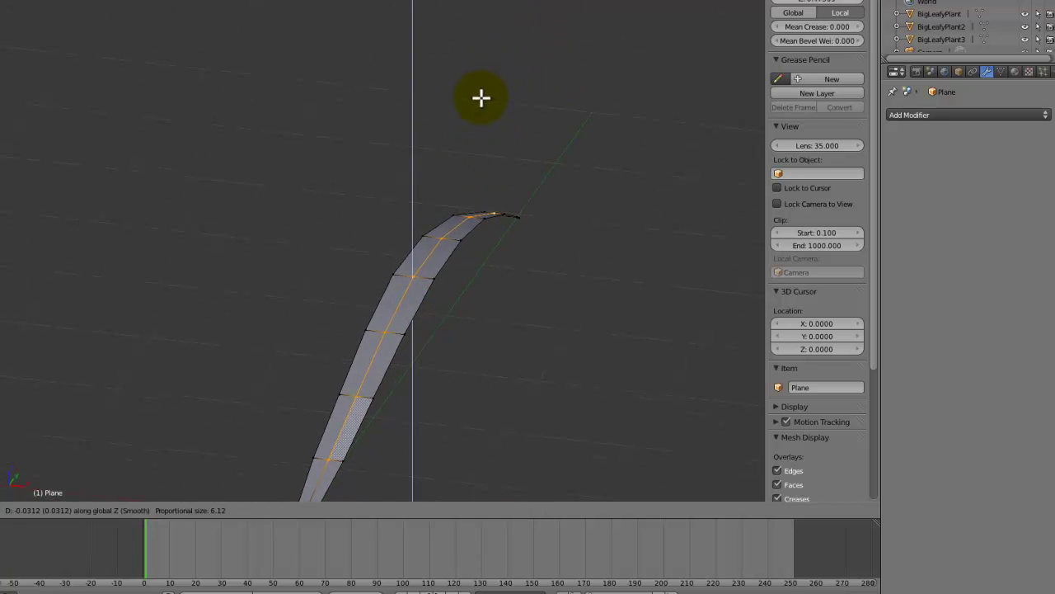
right_click(480, 97)
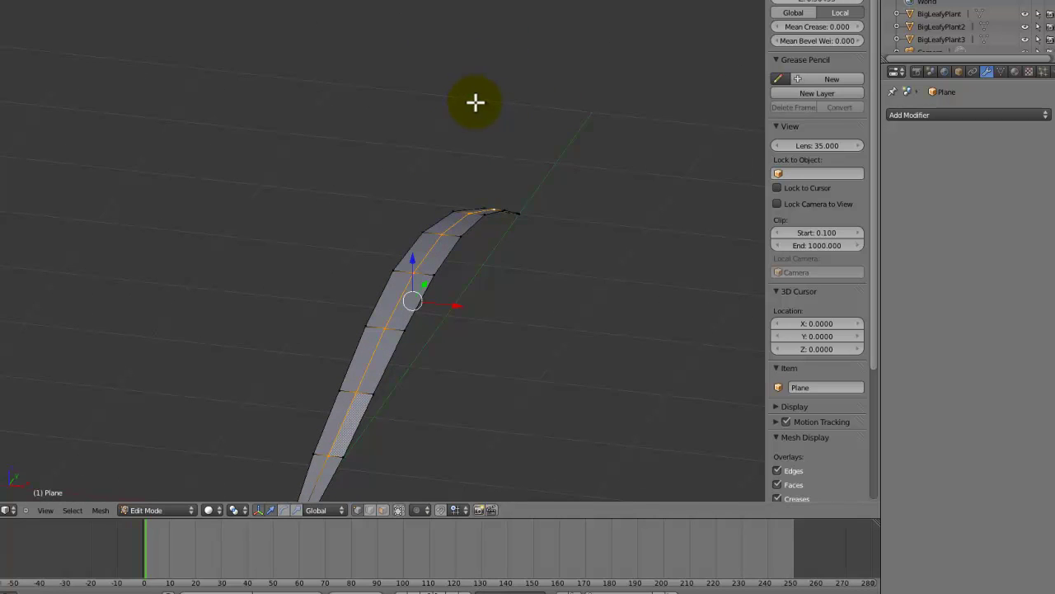
Lower the selected centre vertices slightly along Z without proportional editing to crease the blade, and return to object mode.
key("g")
key("z")
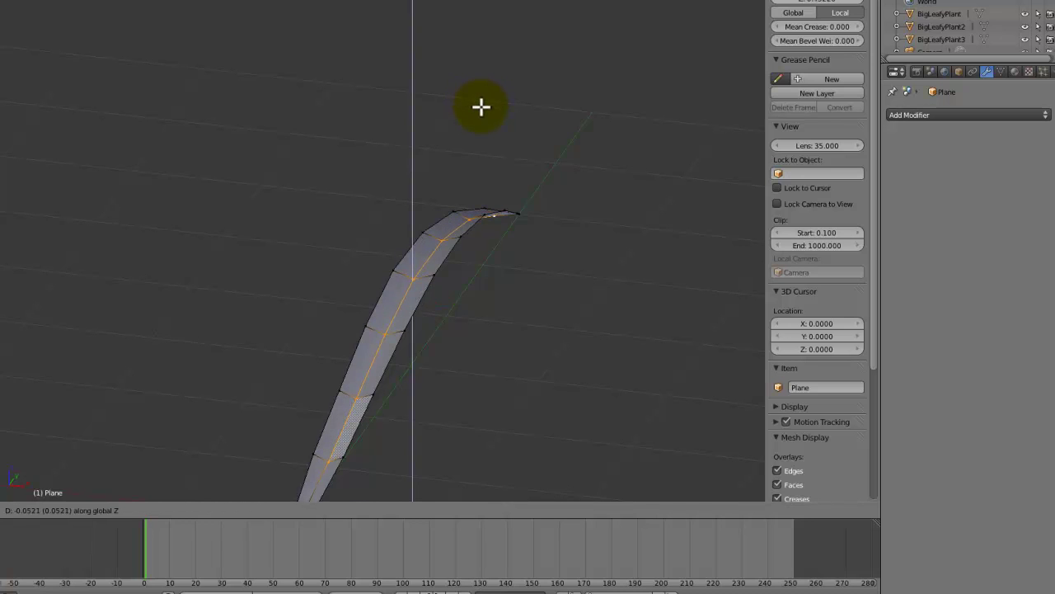
left_click(487, 97)
key("Tab")
middle_click_drag(542, 207, 443, 231)
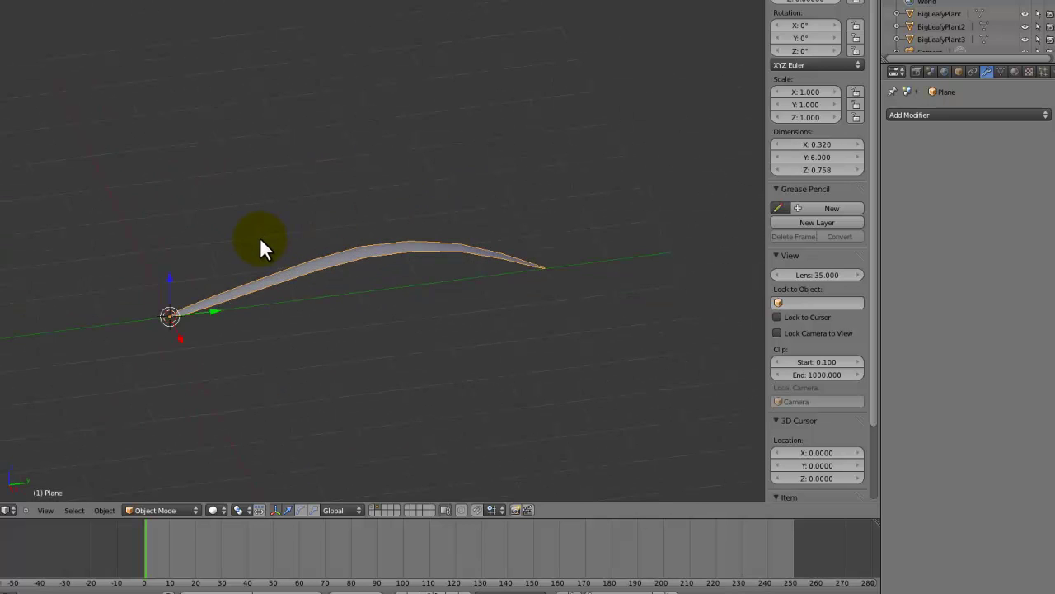
Move the finished blade along Y, clear of the scene's origin.
key("g")
key("y")
left_click(622, 185)
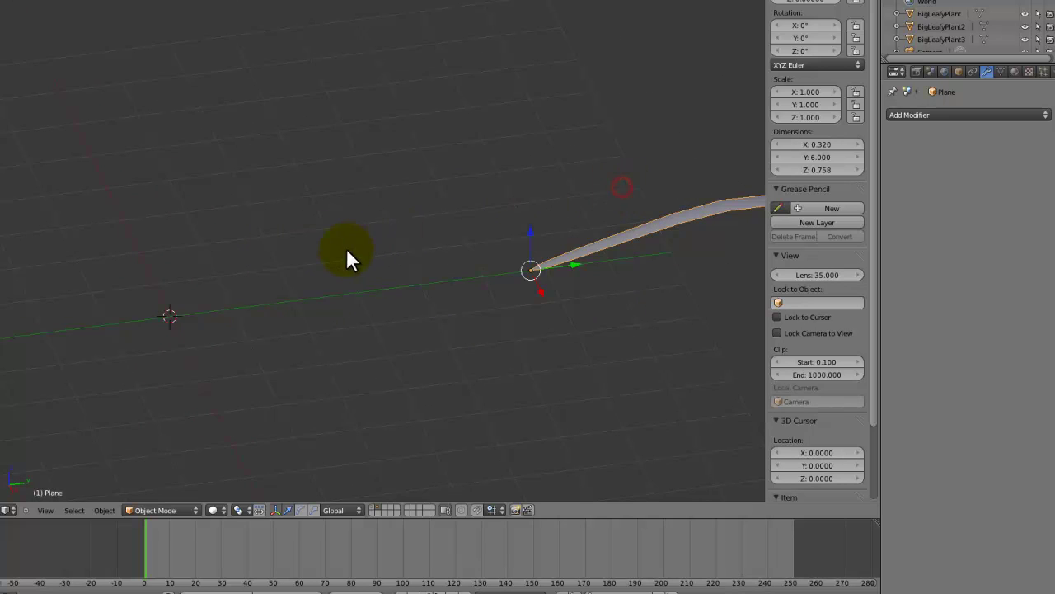
Add a UV sphere at the origin with 8 segments and 8 rings.
middle_click_drag(347, 250, 498, 234, "shift")
key("shift+a")
mouse_move(498, 236)
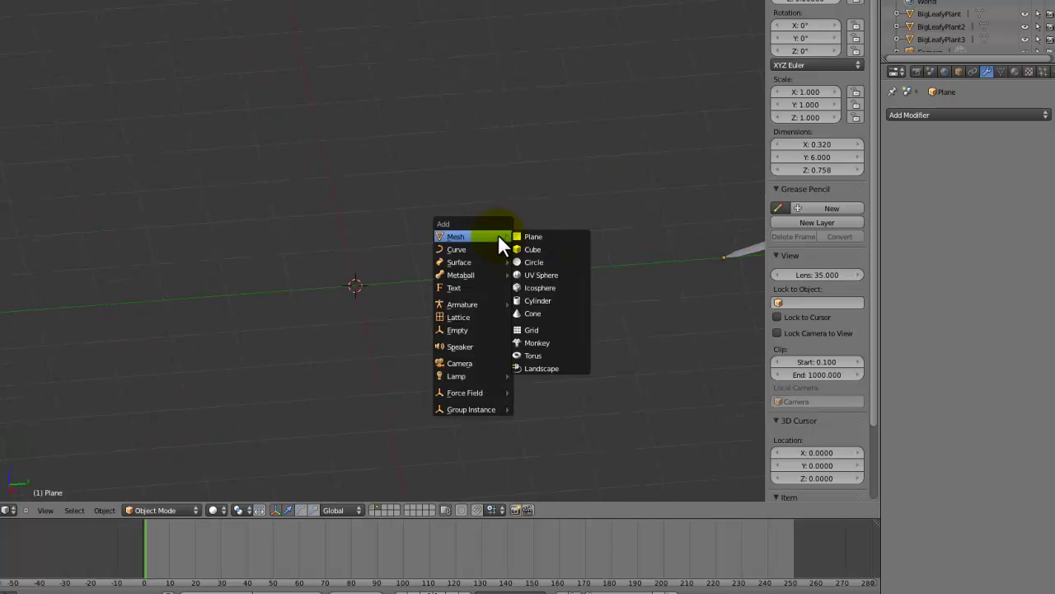
left_click(536, 275)
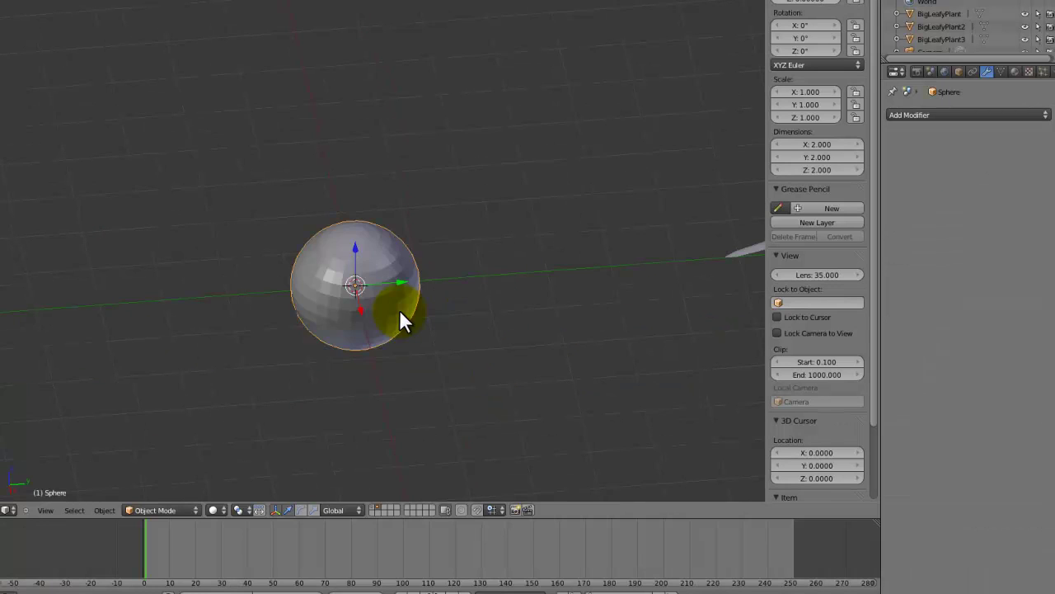
key("t")
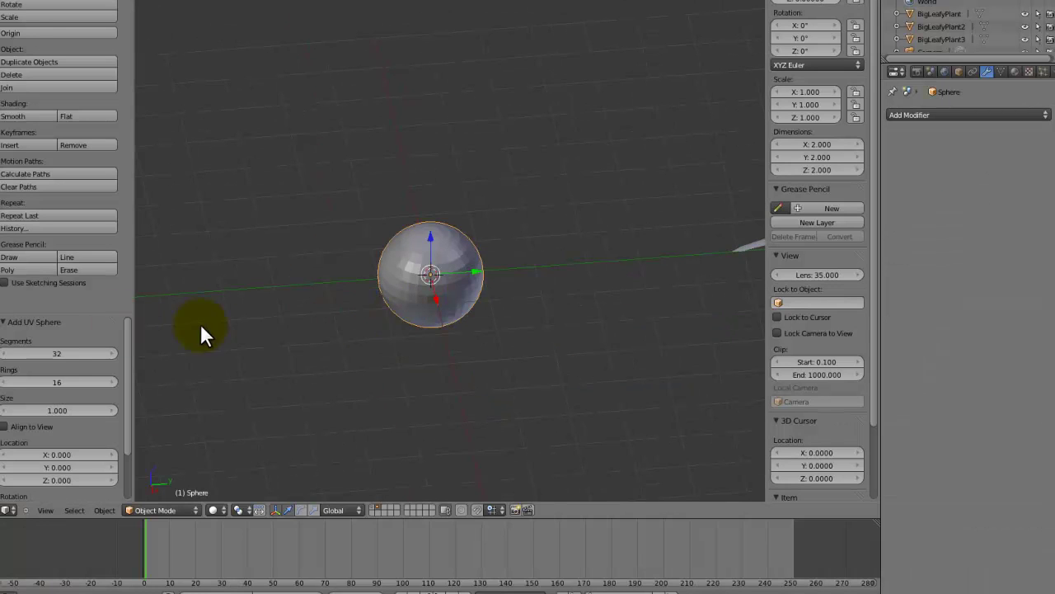
left_click(52, 352)
type("8")
key("Return")
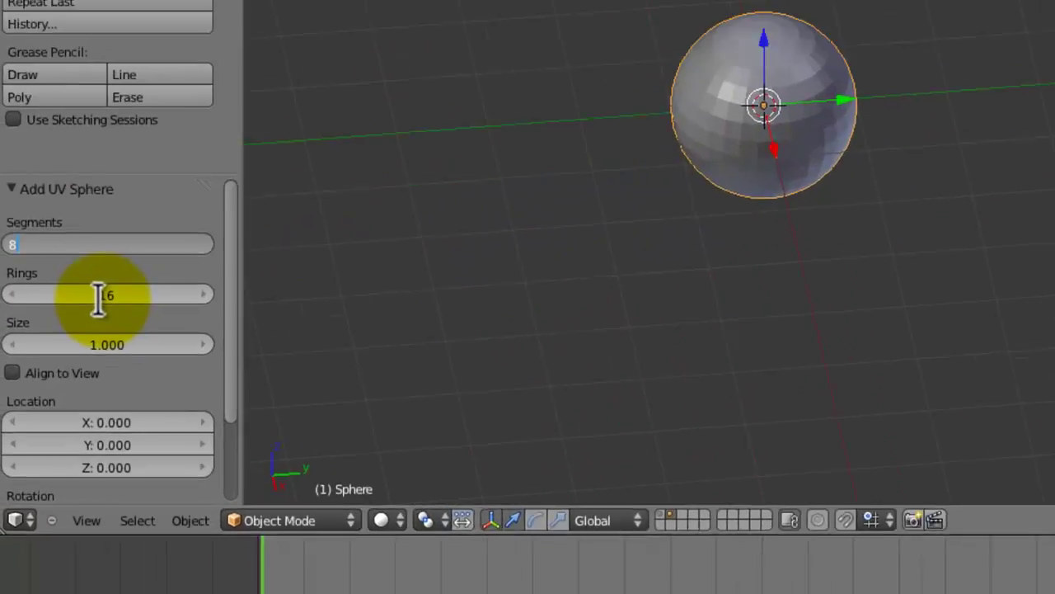
left_click(58, 384)
type("8")
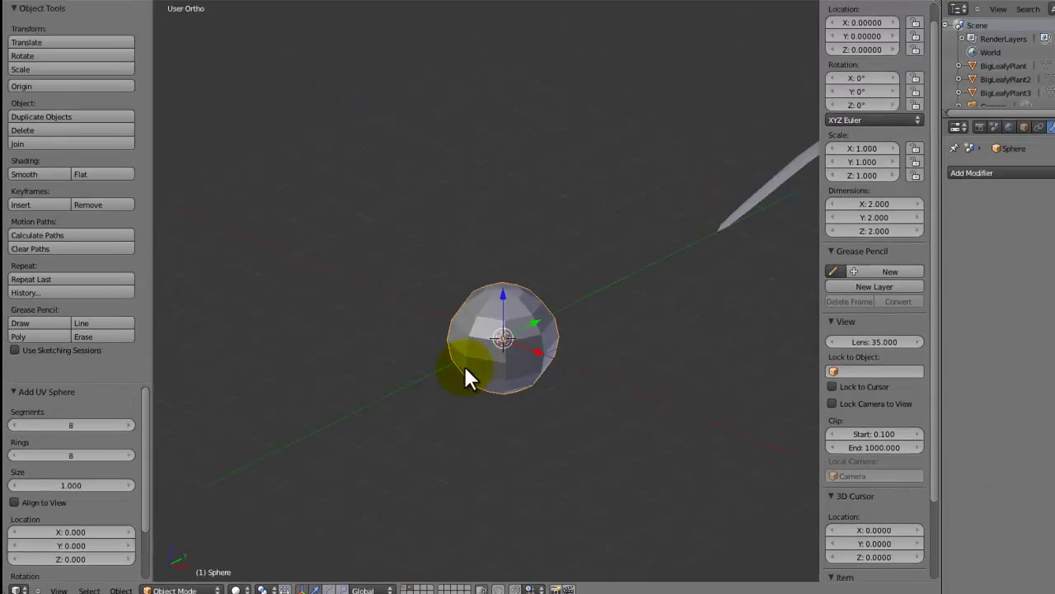
Delete the lower half of the sphere's vertices in front view to leave a dome.
key("Tab")
key("KP_1")
key("a")
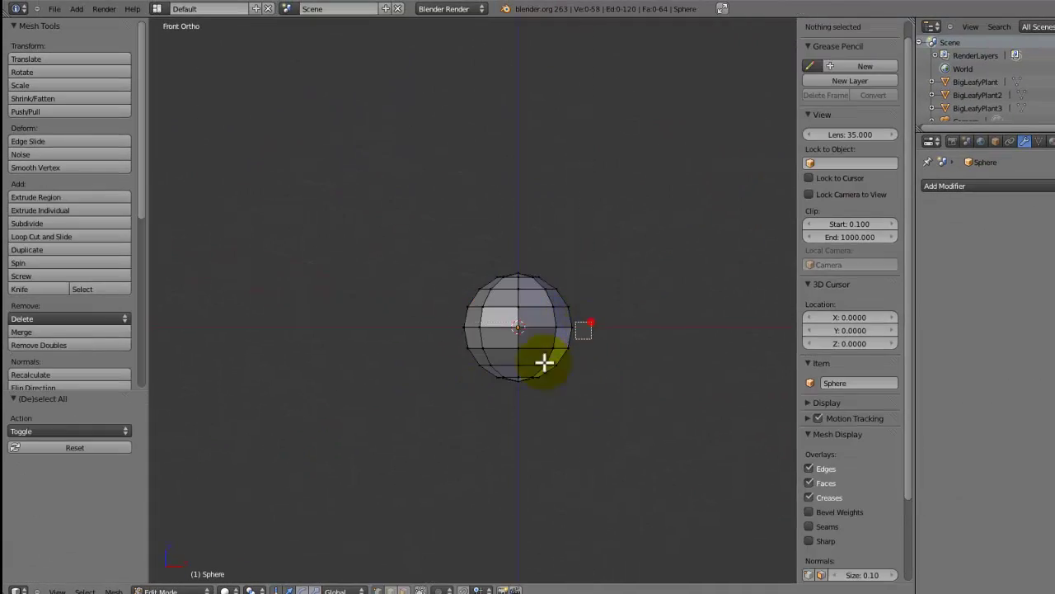
left_click_drag(544, 363, 383, 452)
key("x")
left_click(393, 439)
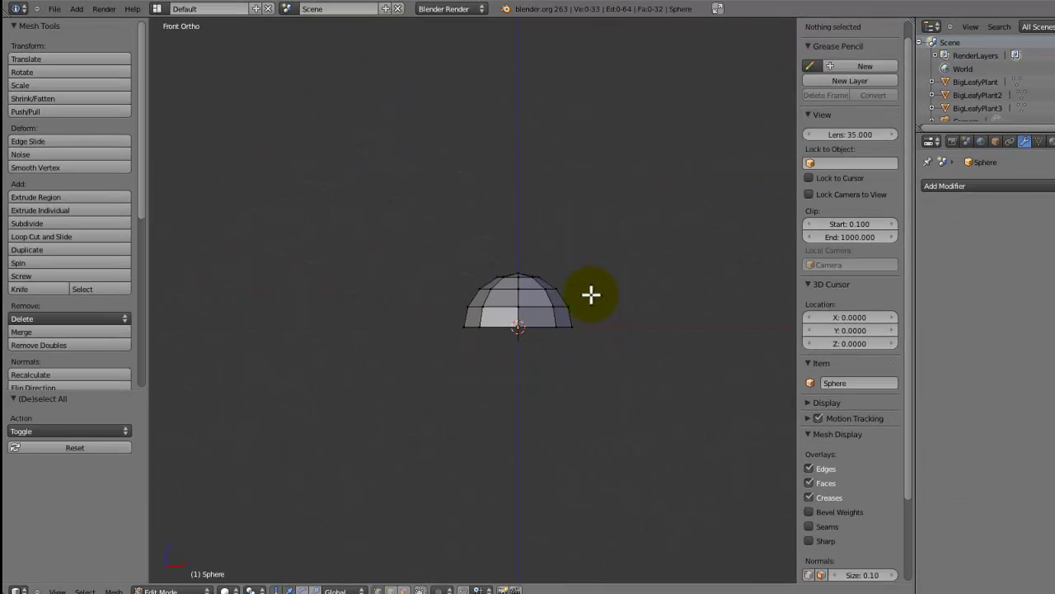
Set the pivot point to 3D Cursor and flatten the whole dome along Z onto its base.
key("a")
key("s")
key("z")
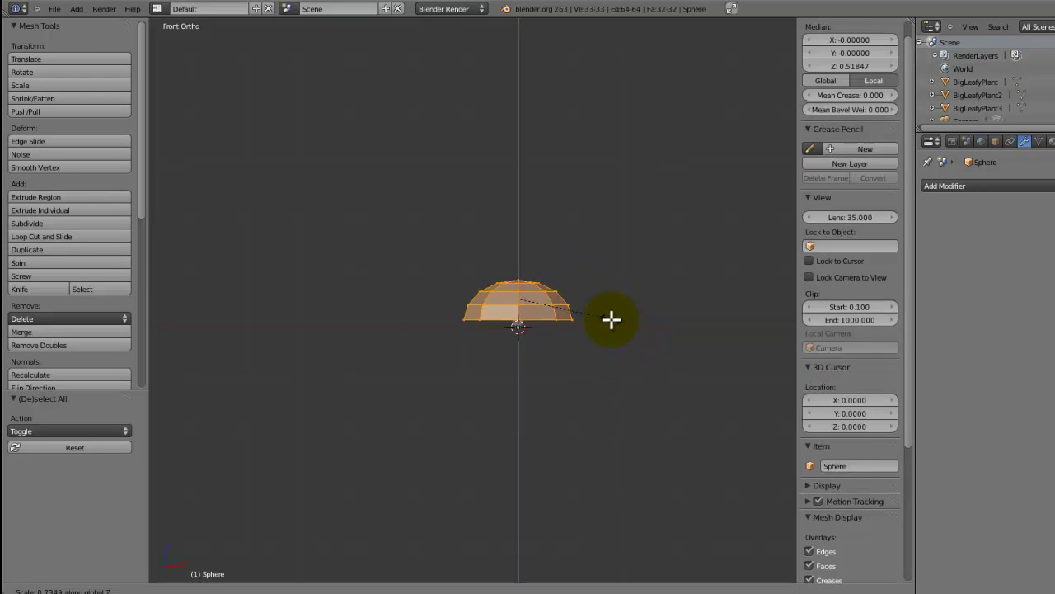
left_click(588, 314)
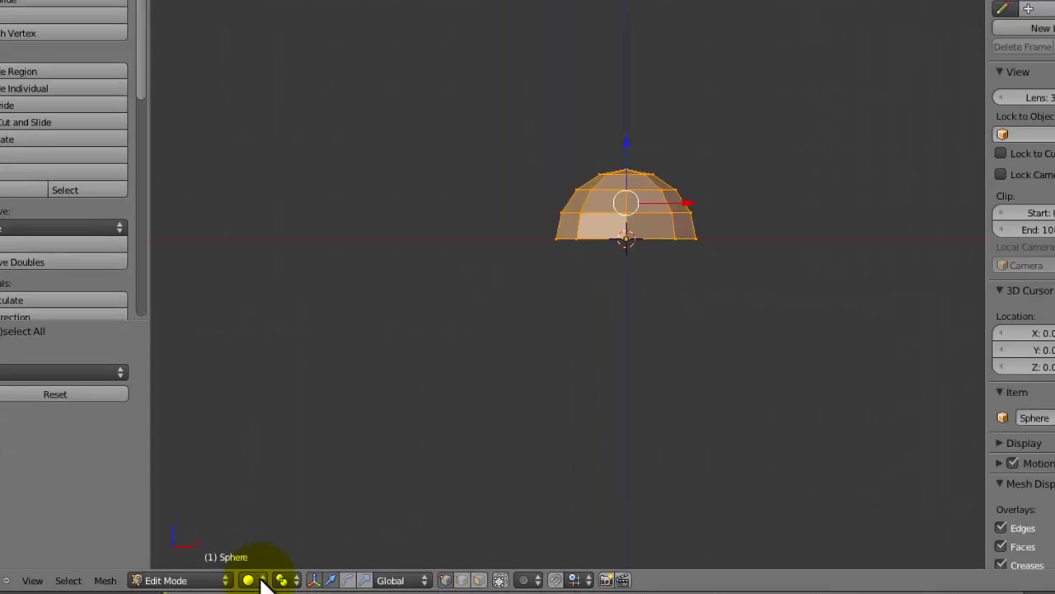
left_click(250, 590)
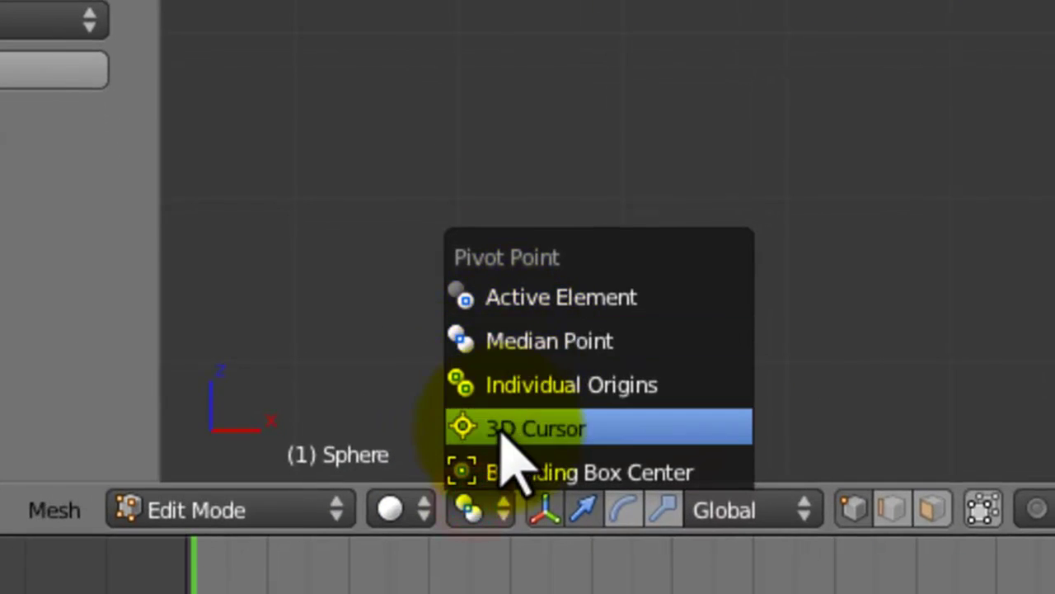
left_click(495, 445)
key("s")
left_click(914, 411)
Select only the lowest ring of vertices around the dome's base.
key("a")
key("b")
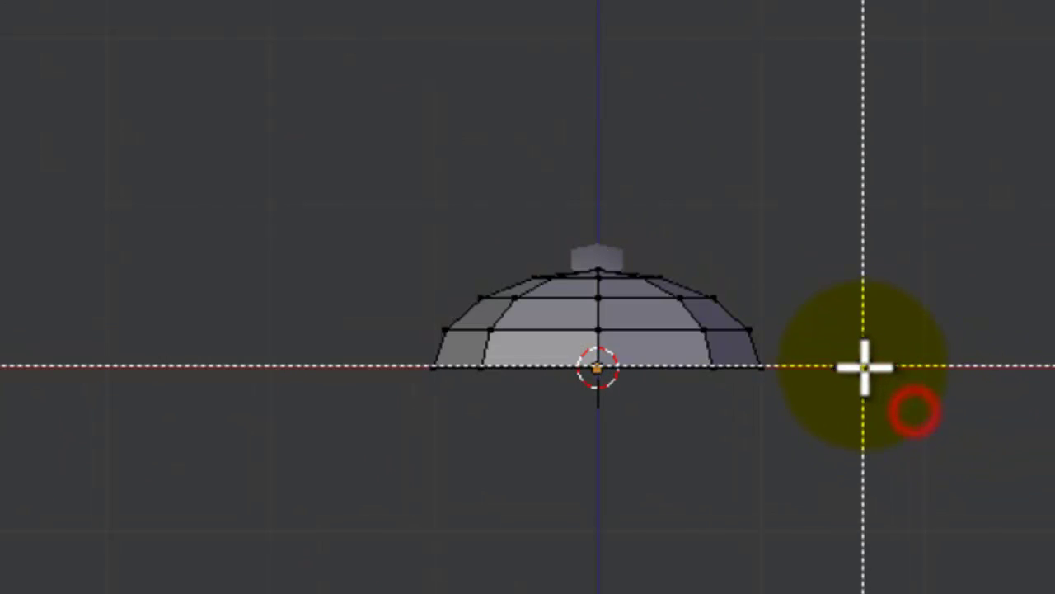
left_click_drag(850, 351, 396, 491)
key("s")
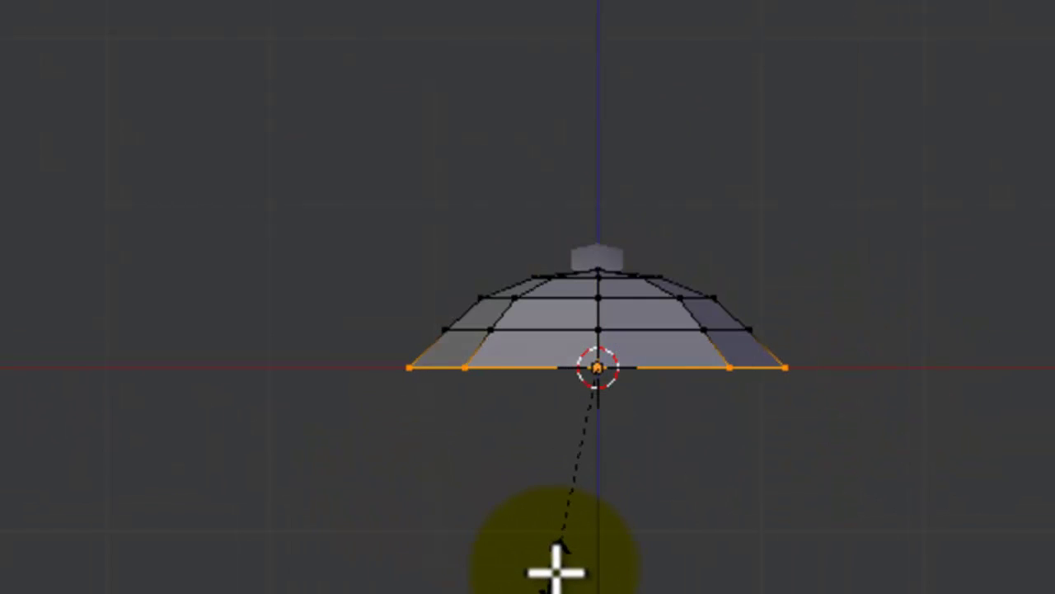
right_click(557, 577)
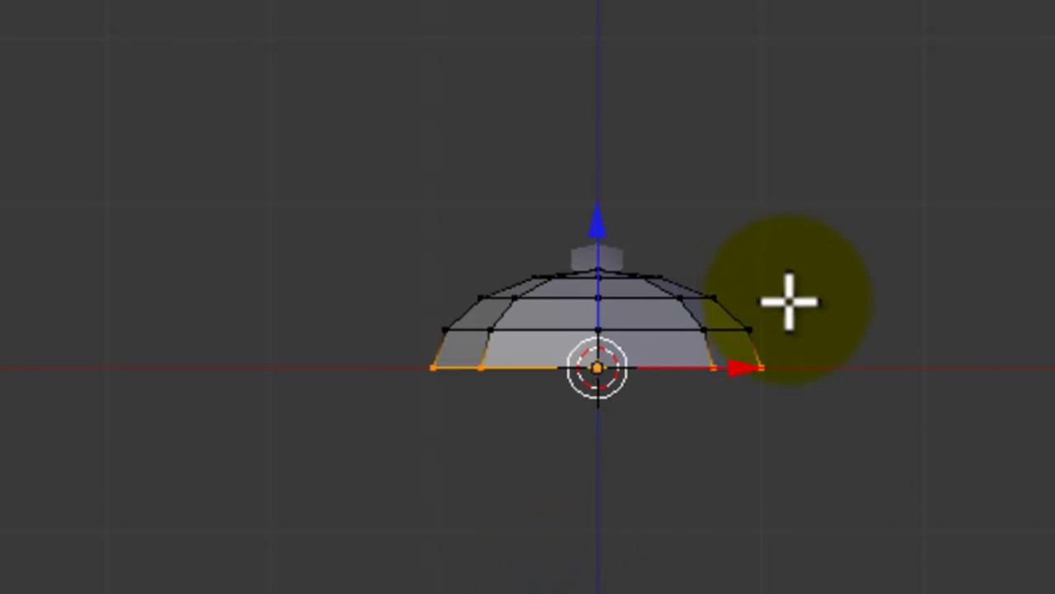
key("s")
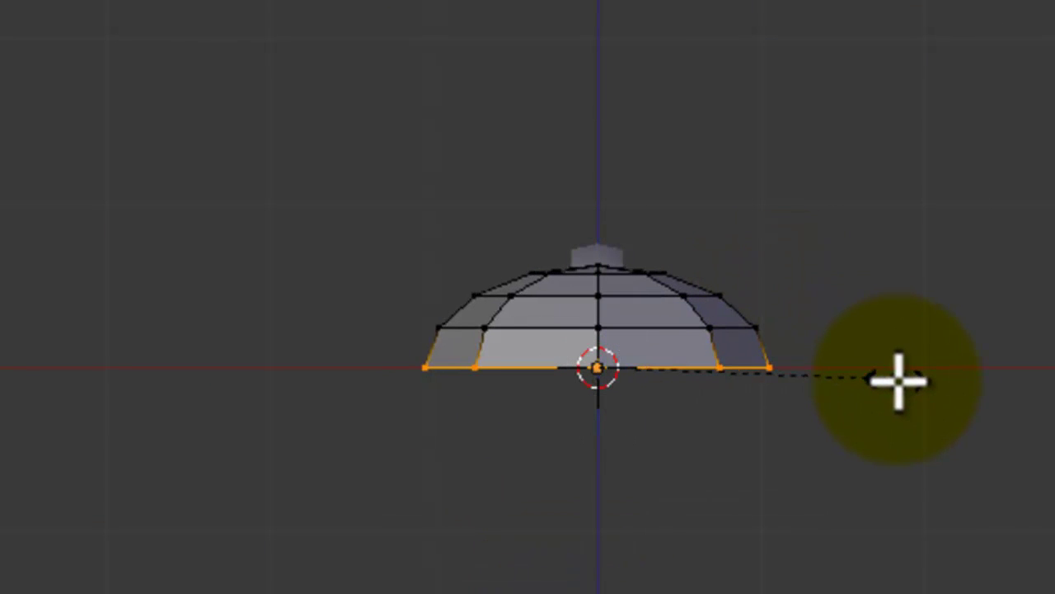
key("z")
scroll(907, 379, "up", 5)
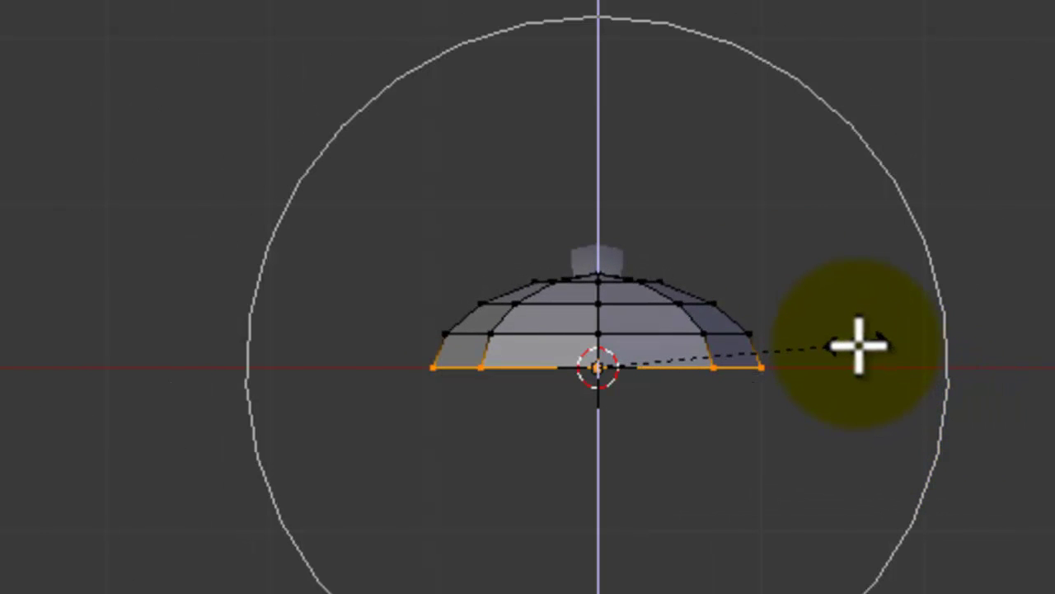
left_click(878, 354)
Scale the dome's base ring outward with proportional editing, using a smaller influence radius so the top keeps its shape.
key("s")
scroll(931, 386, "up", 3)
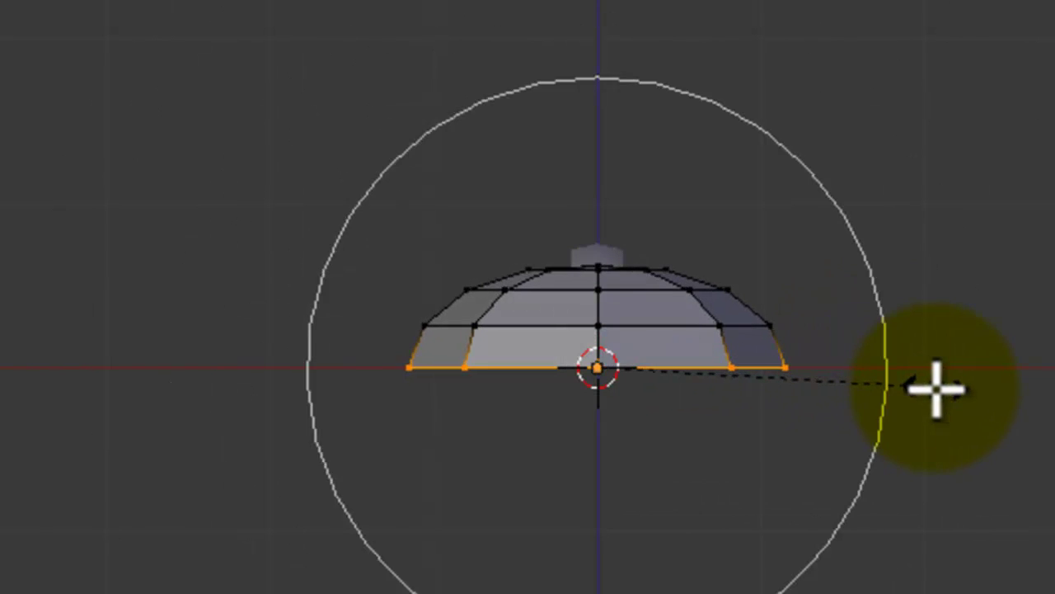
scroll(940, 386, "up", 3)
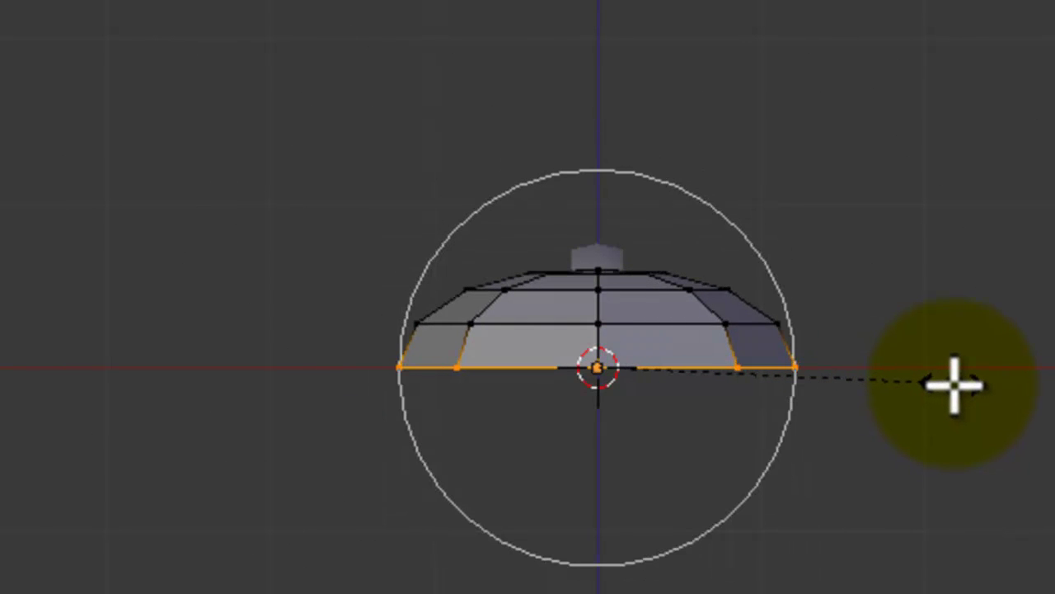
left_click(949, 389)
key("s")
scroll(989, 399, "up", 3)
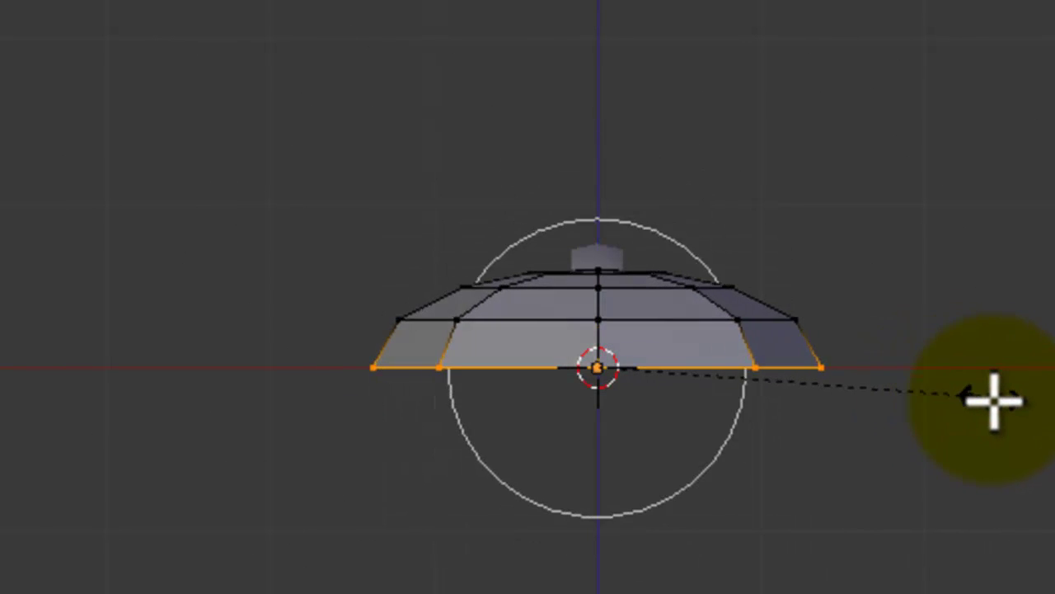
right_click(1000, 406)
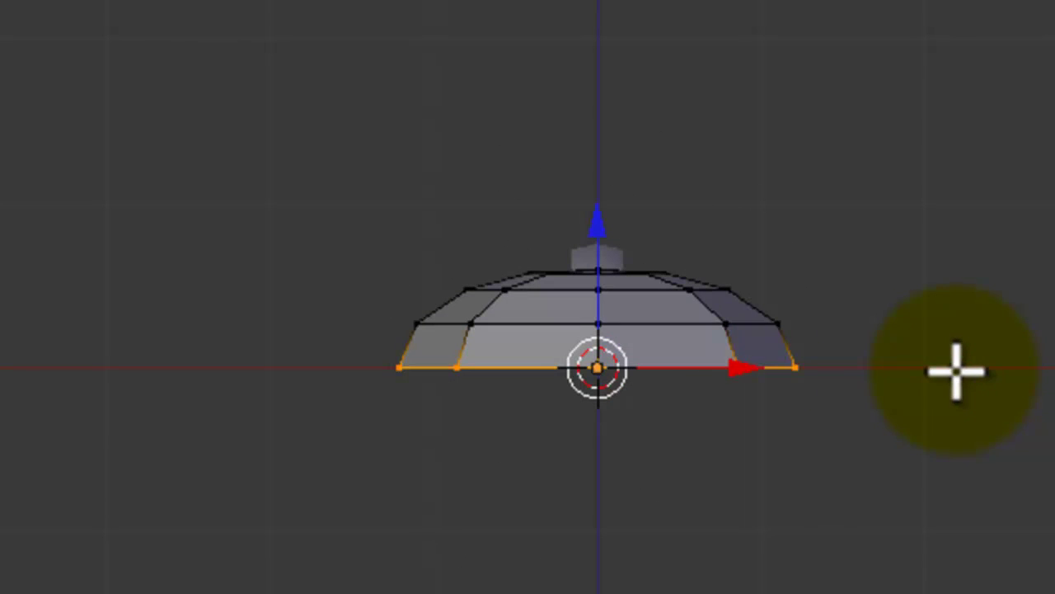
Flare the dome's base ring further outward without proportional editing, and save the file from object mode.
key("s")
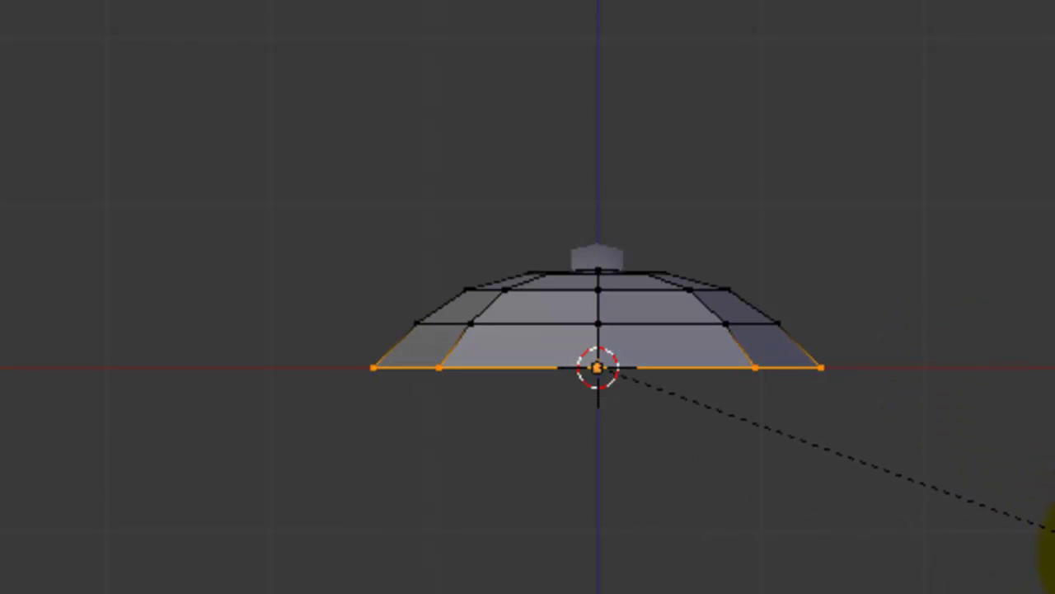
left_click(942, 485)
middle_click_drag(942, 485, 852, 589)
key("Tab")
key("ctrl+s")
left_click(851, 590)
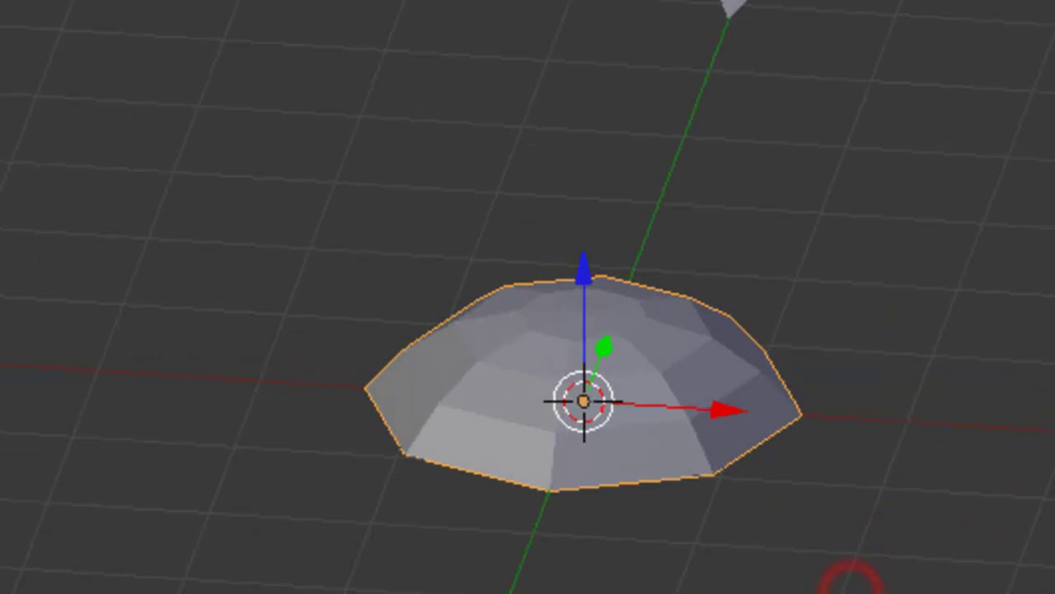
Try smooth shading on the dome and set it back to flat shading.
left_click(17, 188)
middle_click_drag(780, 235, 662, 283)
left_click(76, 189)
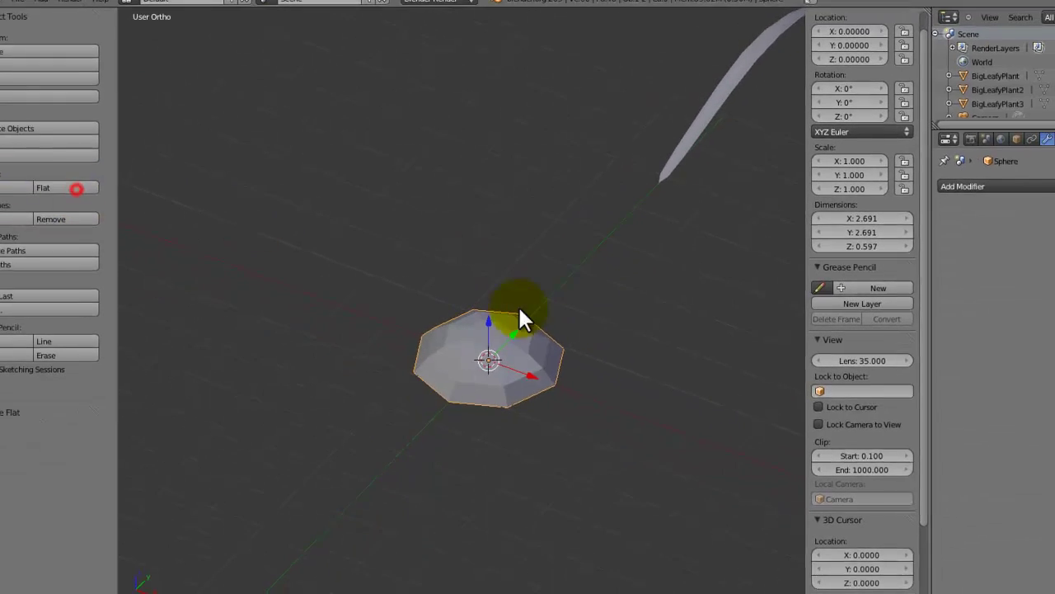
Select the grass blade, frame it in top view and save over the existing file.
middle_click_drag(518, 318, 424, 403)
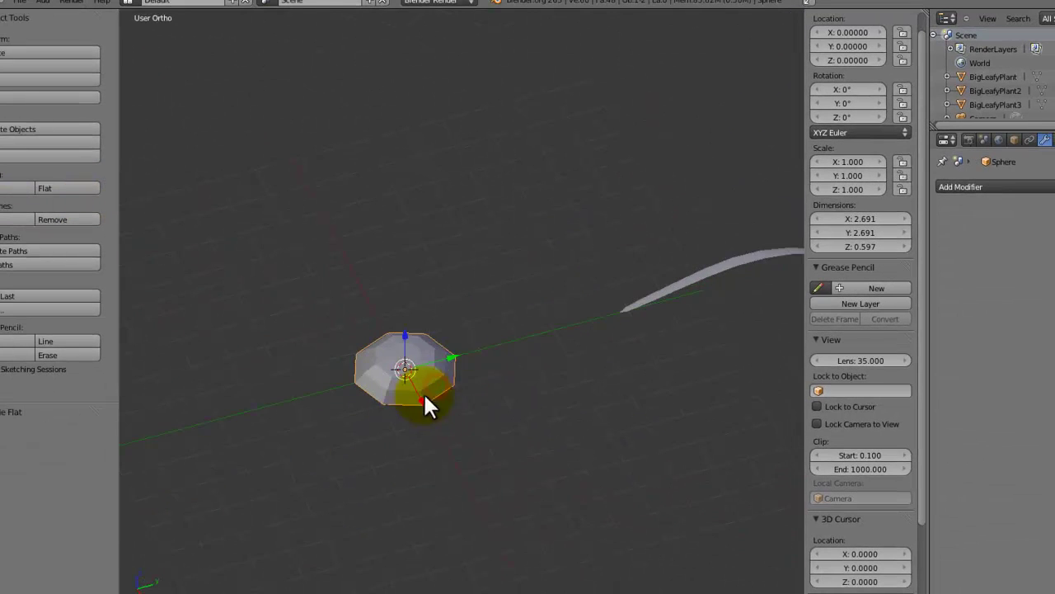
right_click(684, 284)
key("KP_Decimal")
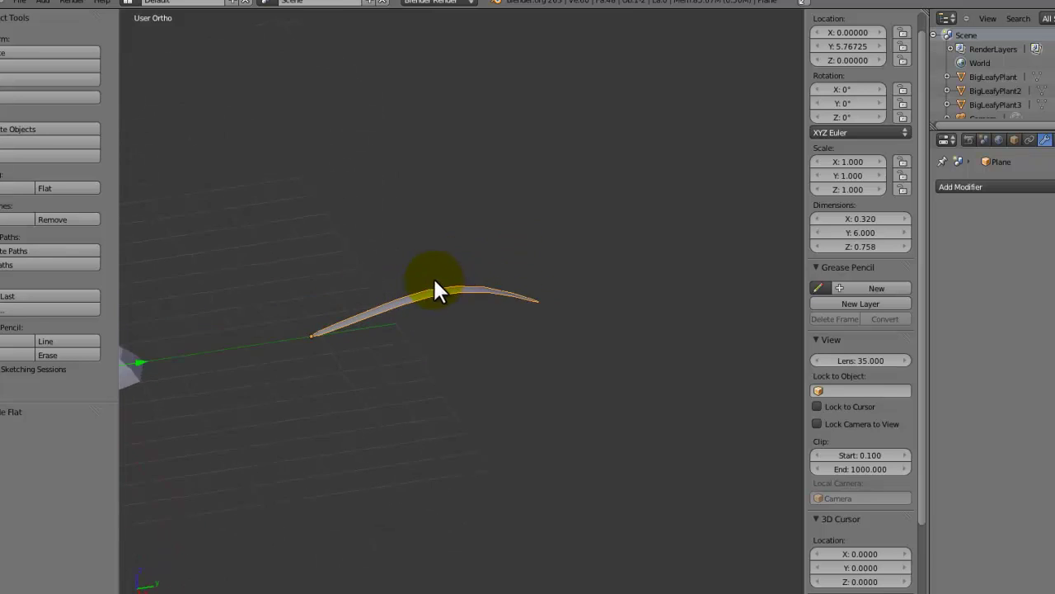
key("KP_7")
key("ctrl+s")
left_click(440, 281)
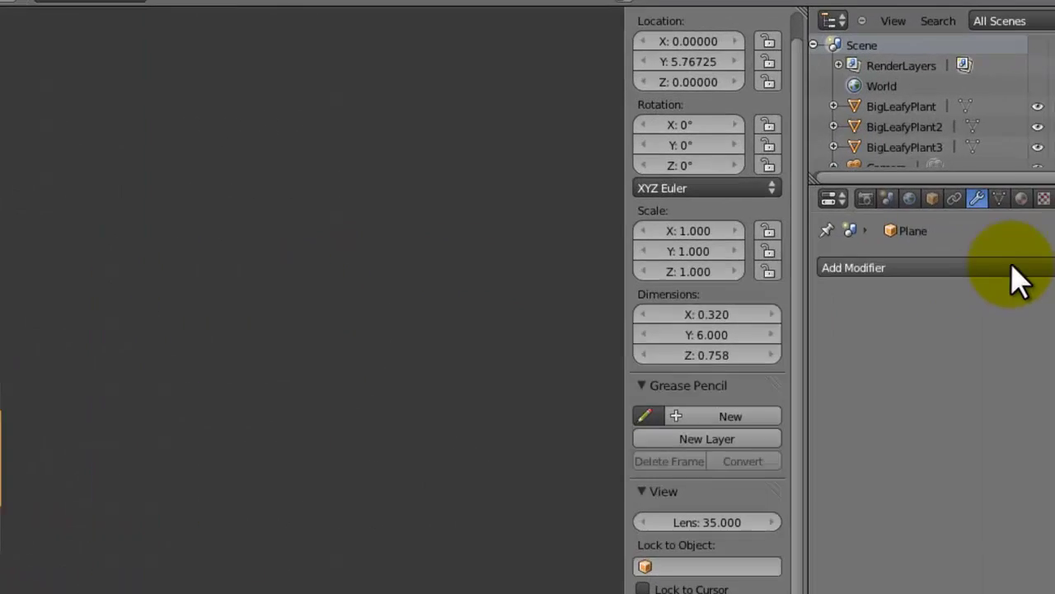
Add a new material named GrassyLeaf to the grass blade.
left_click(935, 295)
left_click(796, 501)
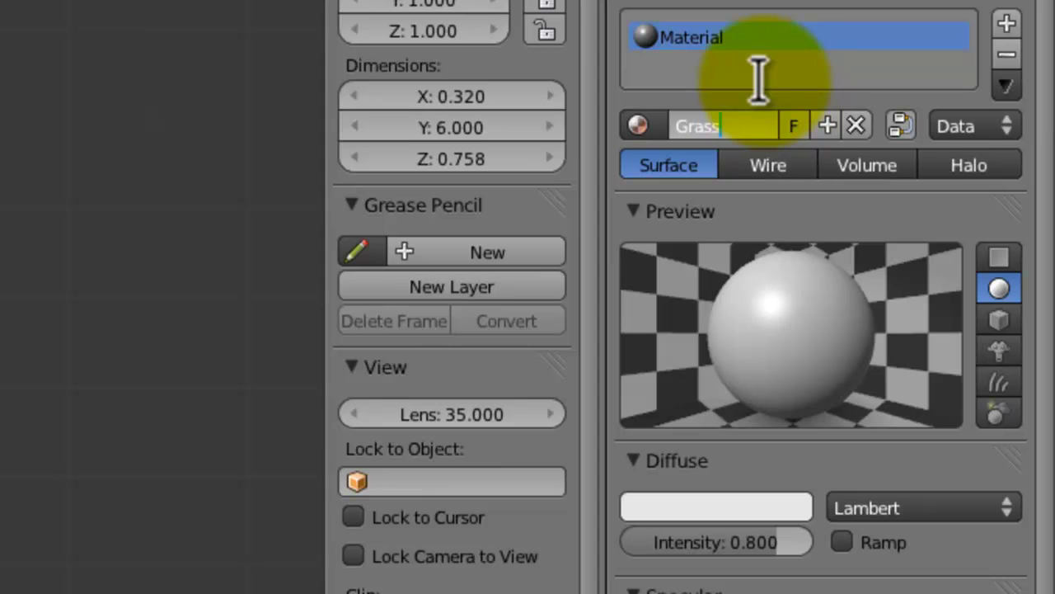
key("Return")
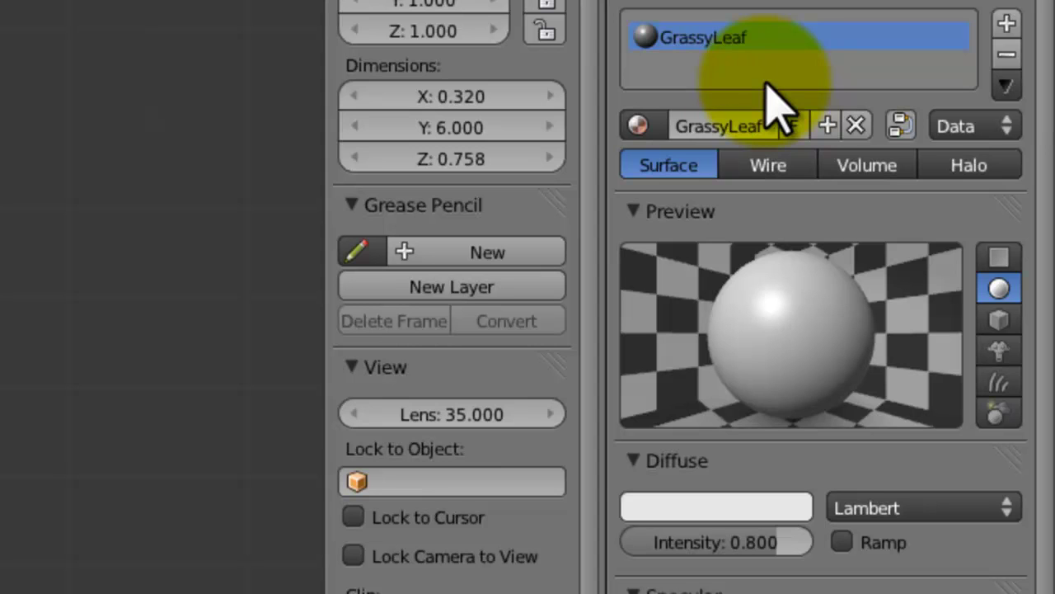
Give the GrassyLeaf material a green diffuse colour and darken it to a medium green.
left_click(687, 506)
left_click(554, 162)
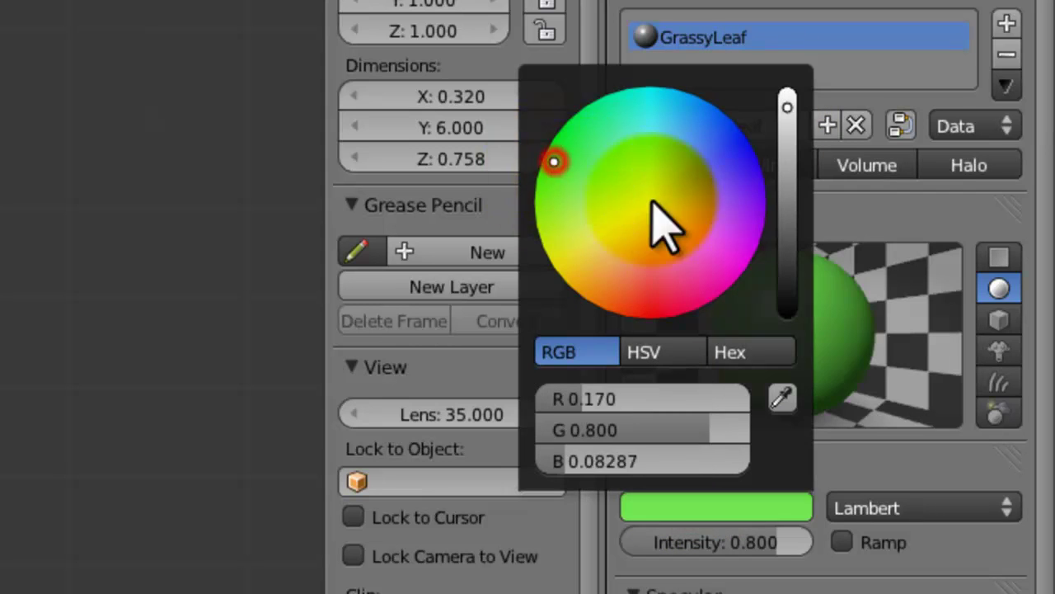
left_click(792, 171)
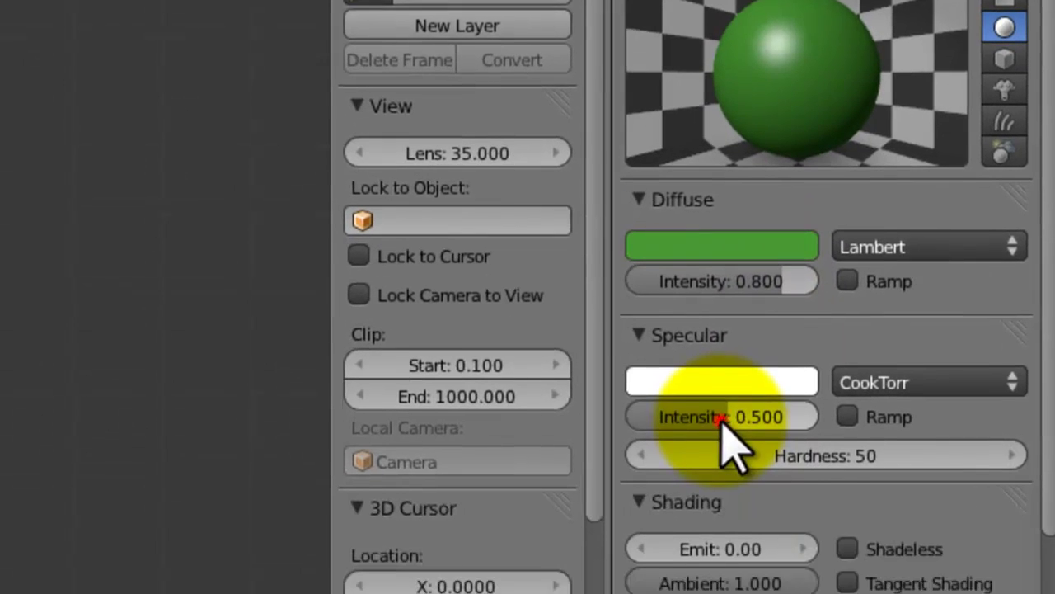
Set the GrassyLeaf material's specular hardness to 250.
left_click(714, 384)
left_click(825, 423)
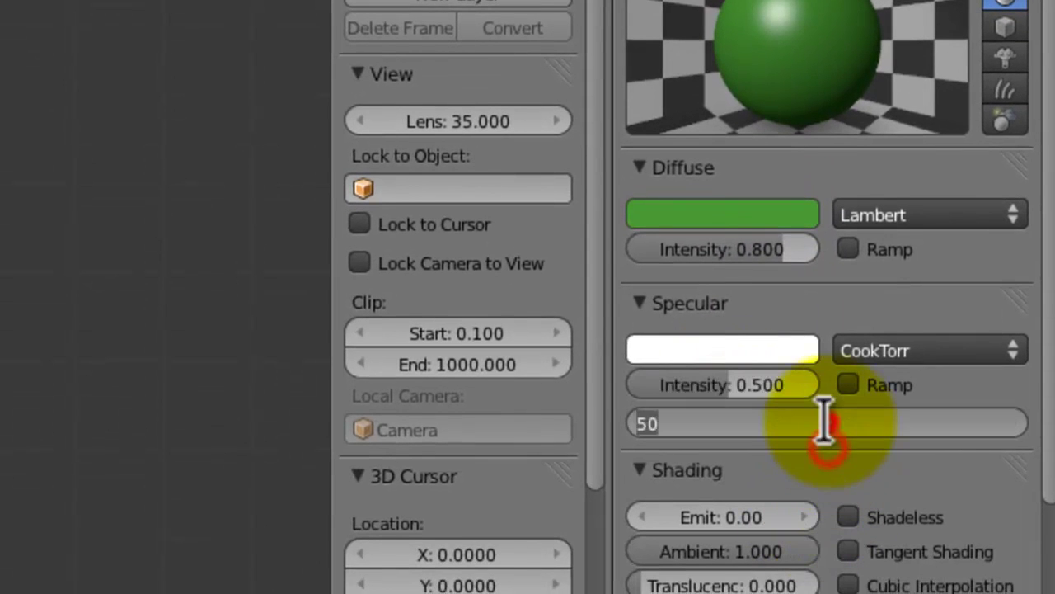
type("250")
key("Return")
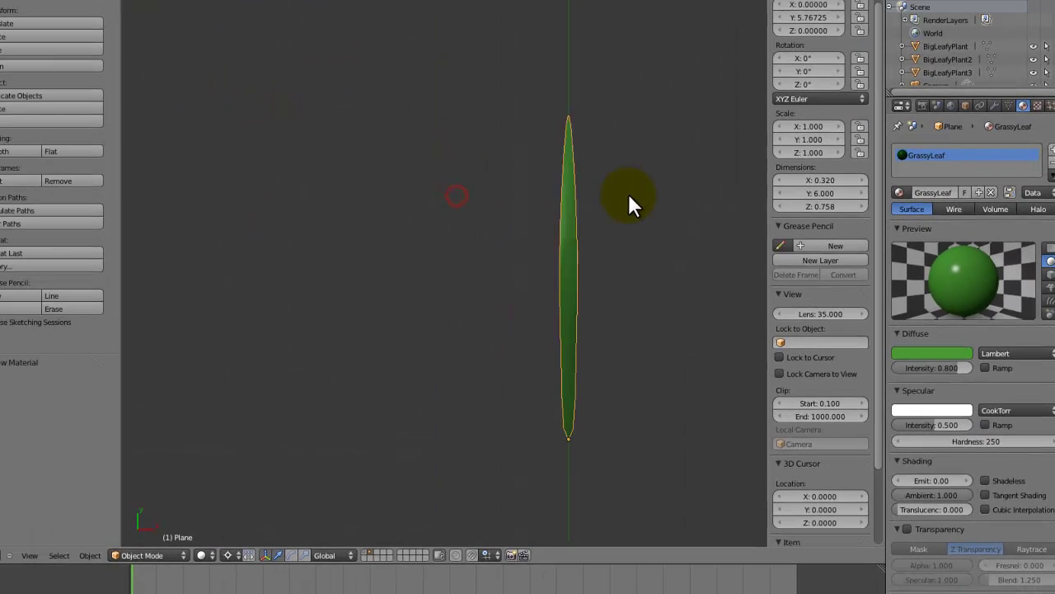
Split the 3D viewport vertically, turn the new area into a UV/Image Editor and widen it.
scroll(629, 194, "up", 2)
middle_click_drag(628, 194, 435, 136, "shift")
scroll(542, 184, "up", 1)
scroll(488, 165, "down", 2)
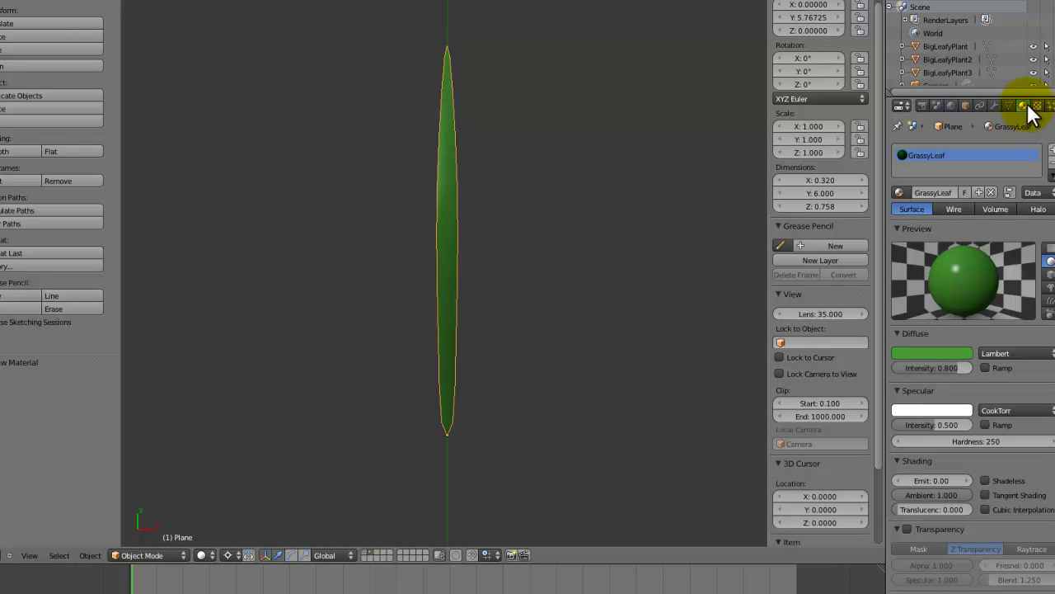
left_click_drag(878, 7, 656, 5)
left_click(677, 557)
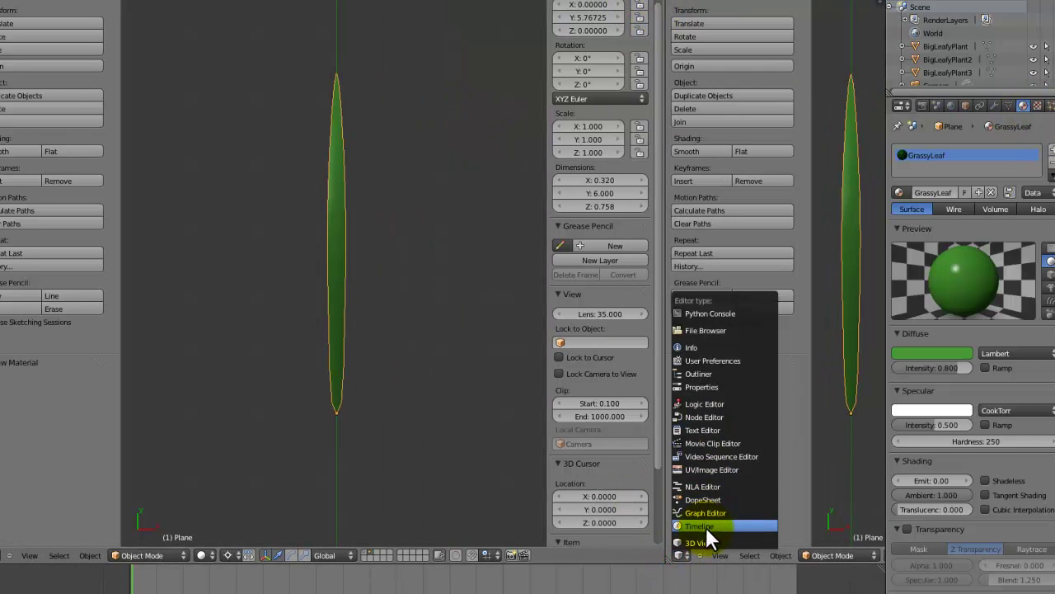
left_click(699, 470)
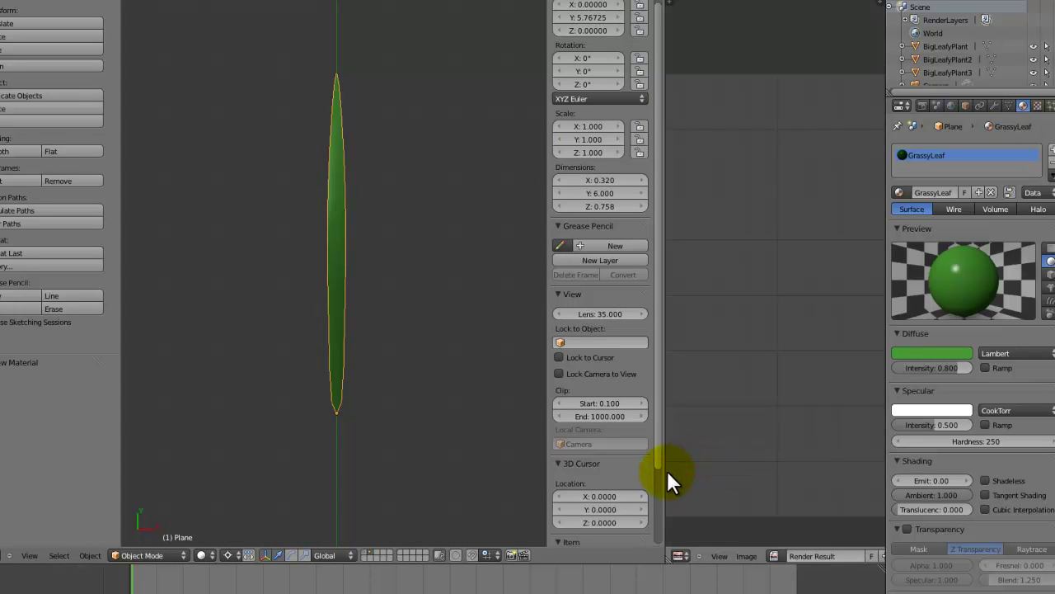
left_click_drag(667, 476, 471, 470)
Start opening an image and browse to the Plants & Leaves folder in Textures, with files displayed as thumbnails.
left_click(557, 555)
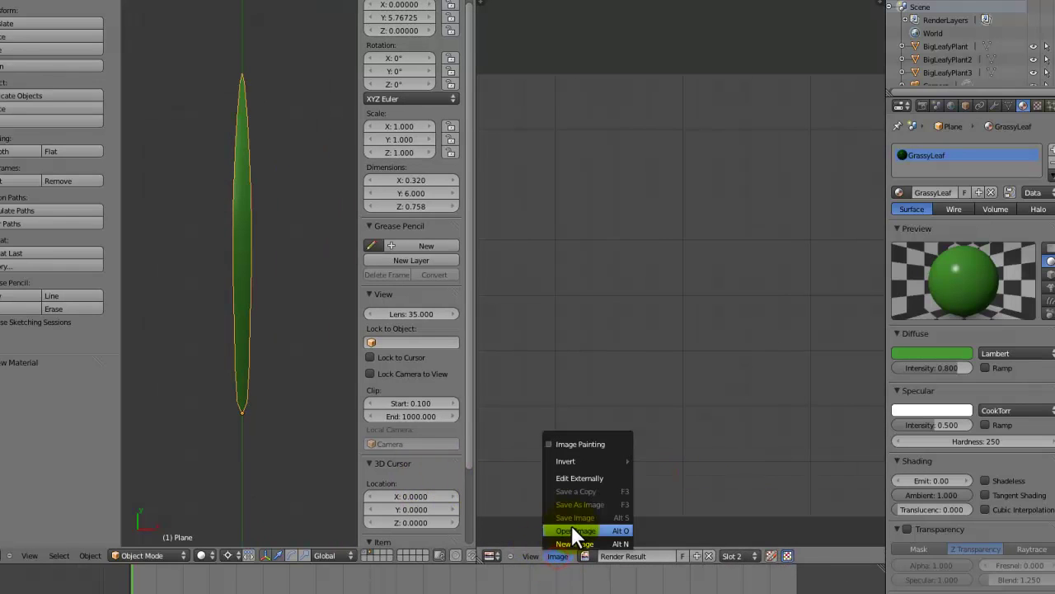
left_click(574, 531)
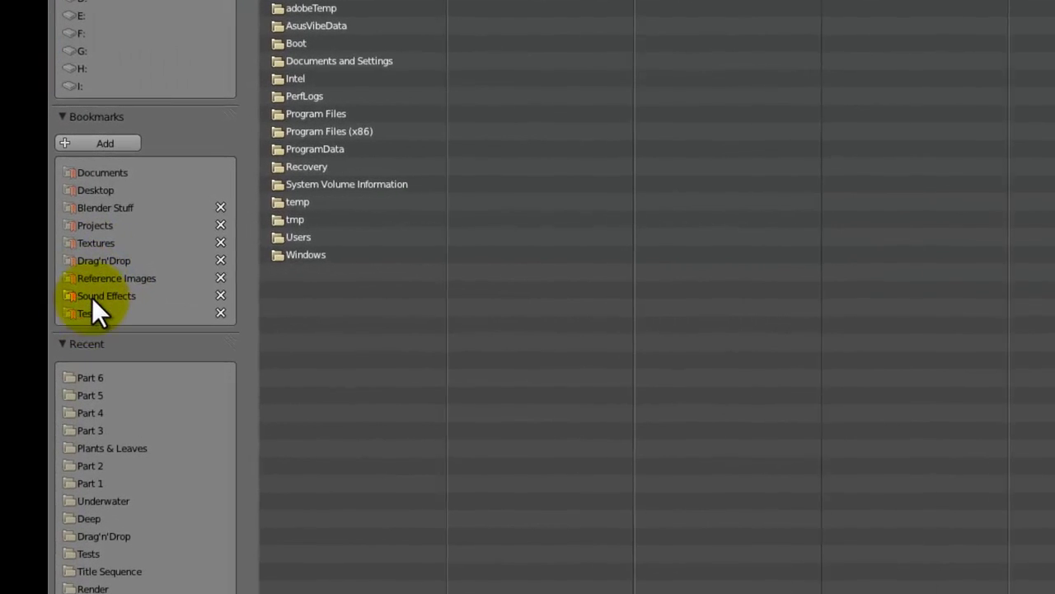
left_click(104, 246)
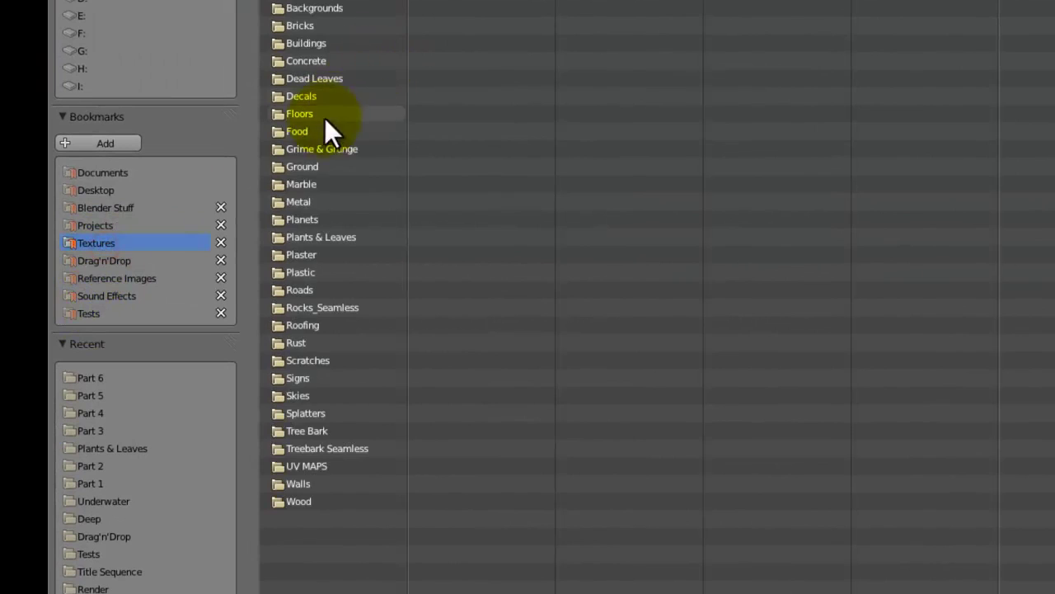
left_click(316, 236)
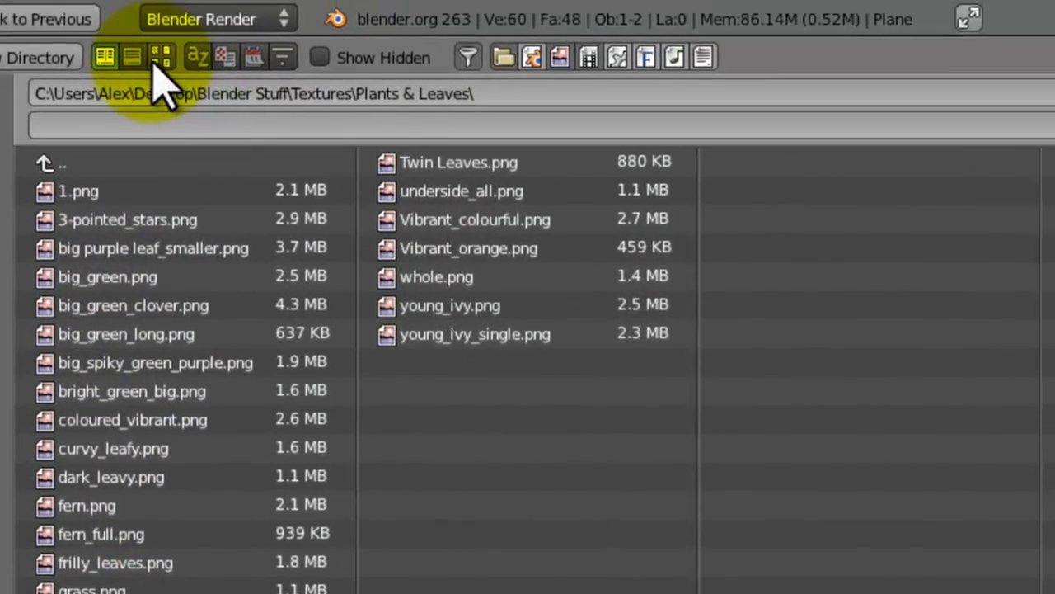
left_click(160, 62)
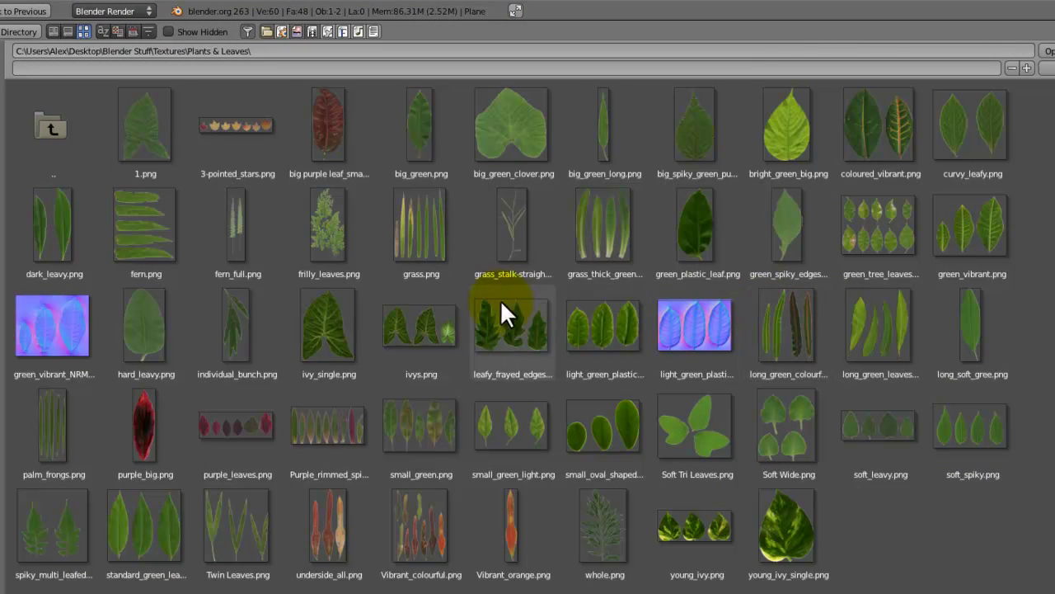
Open the grass_thick_green.png texture in the image editor.
left_click(426, 246)
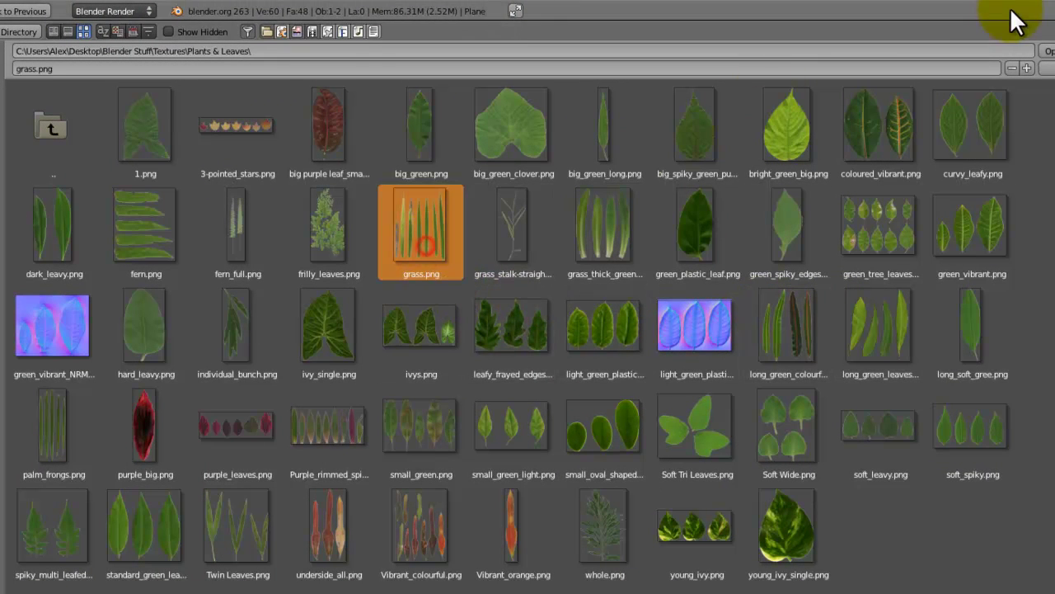
left_click(625, 221)
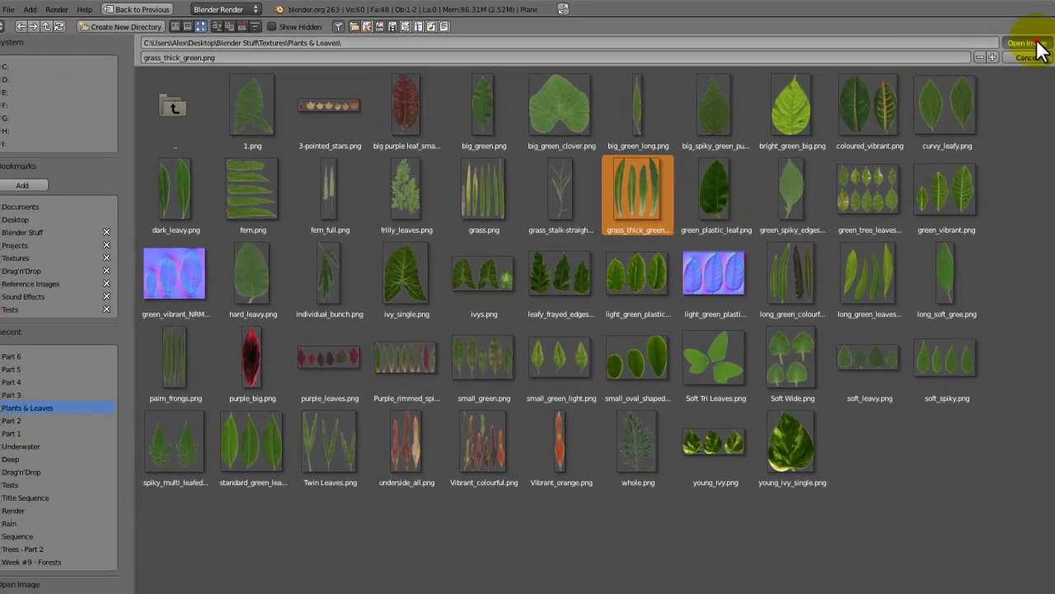
left_click(1036, 41)
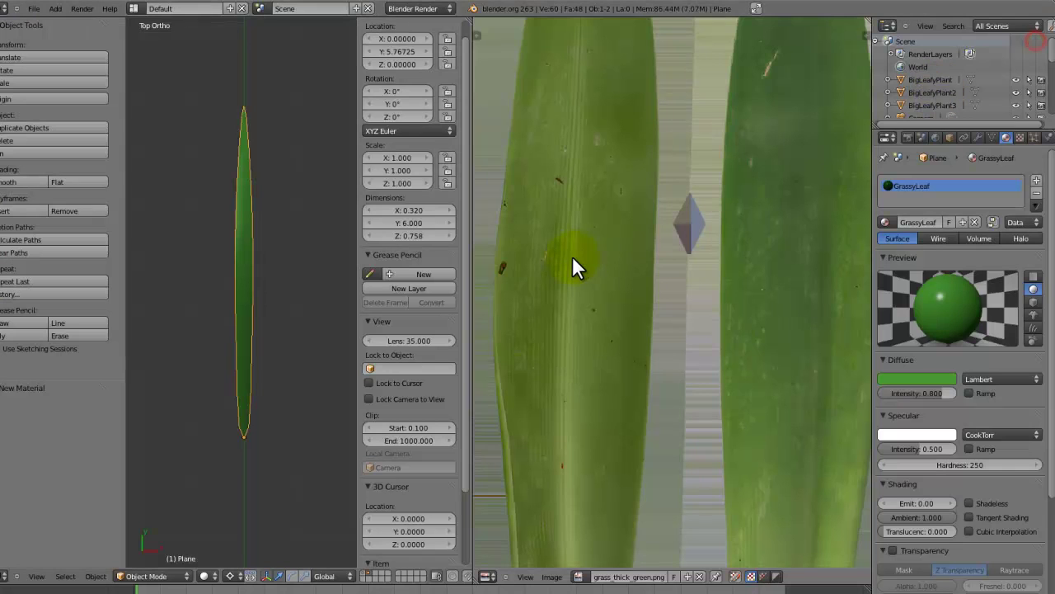
Enable Premultiply for the grass_thick_green.png image so its background is masked, and save the file.
key("t")
key("Home")
key("t")
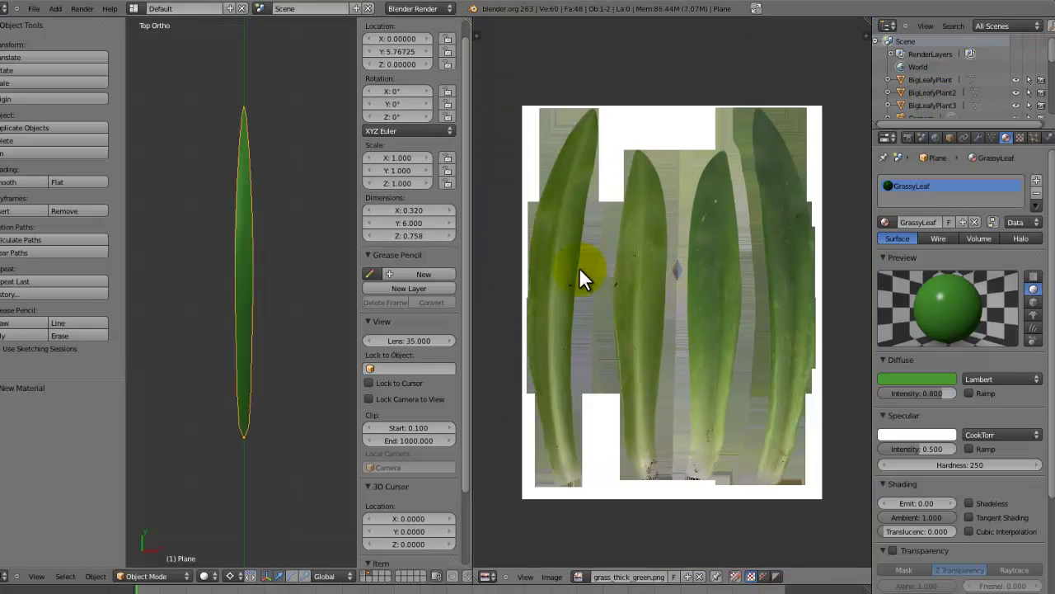
key("n")
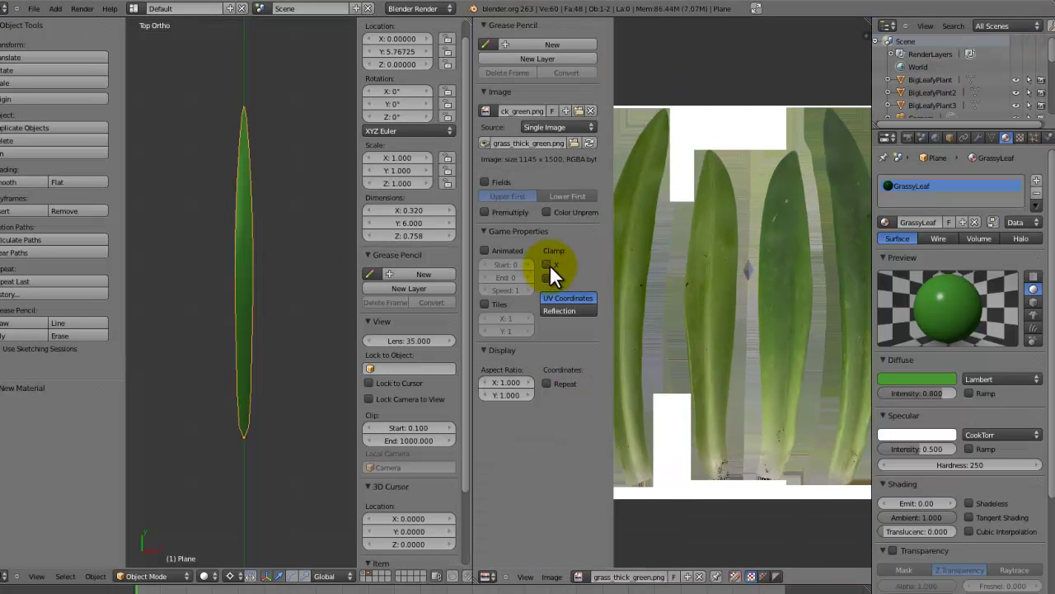
left_click(509, 210)
key("n")
key("ctrl+s")
left_click(676, 246)
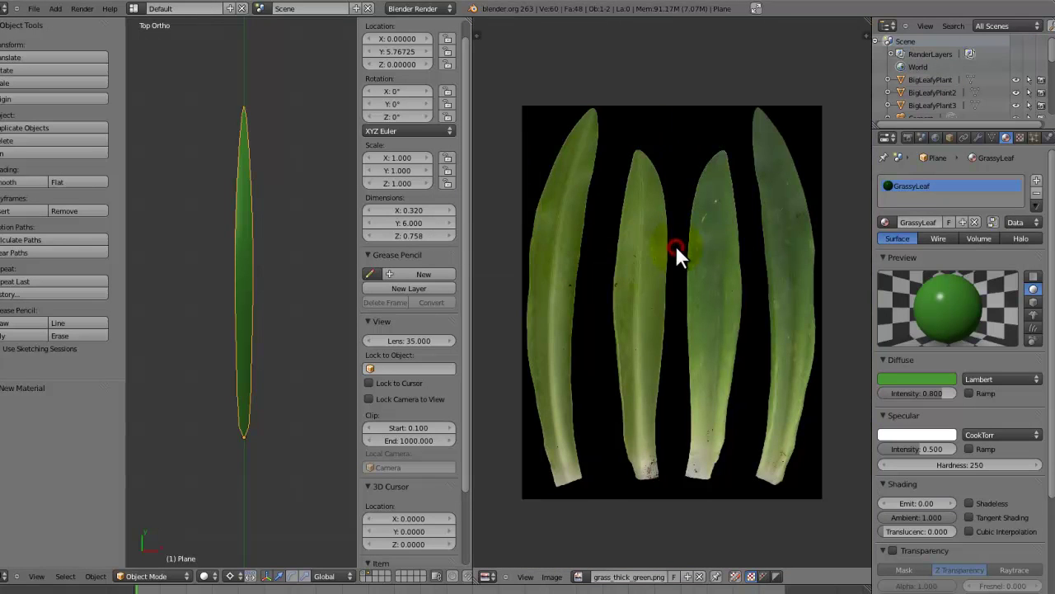
Square off the blade's base by moving its two corner vertices about -0.19 along Y, level with the end vertex.
key("Tab")
key("a")
key("a")
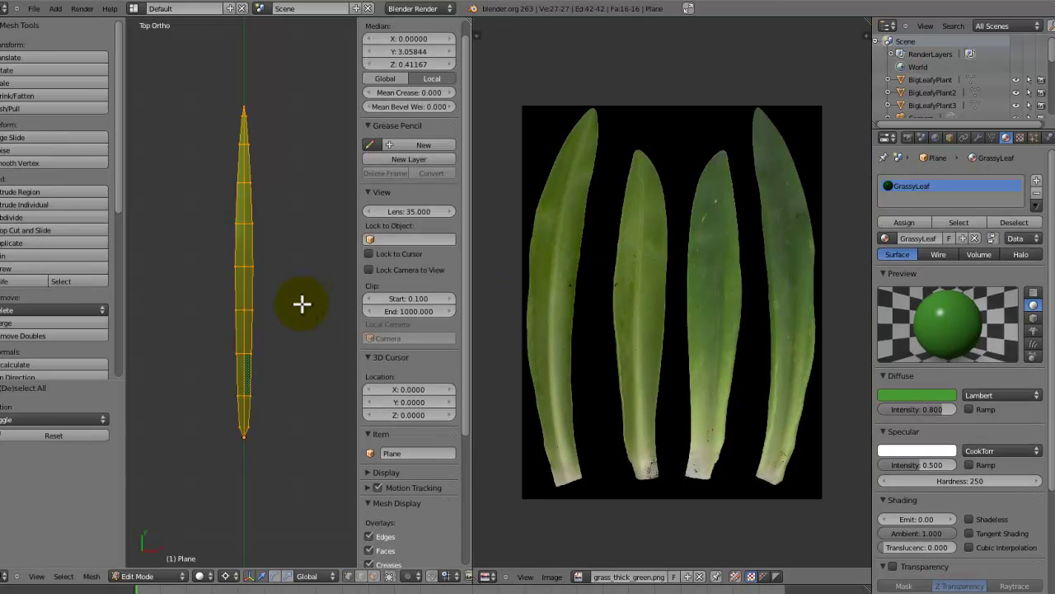
key("u")
left_click(303, 303)
scroll(300, 487, "up", 5)
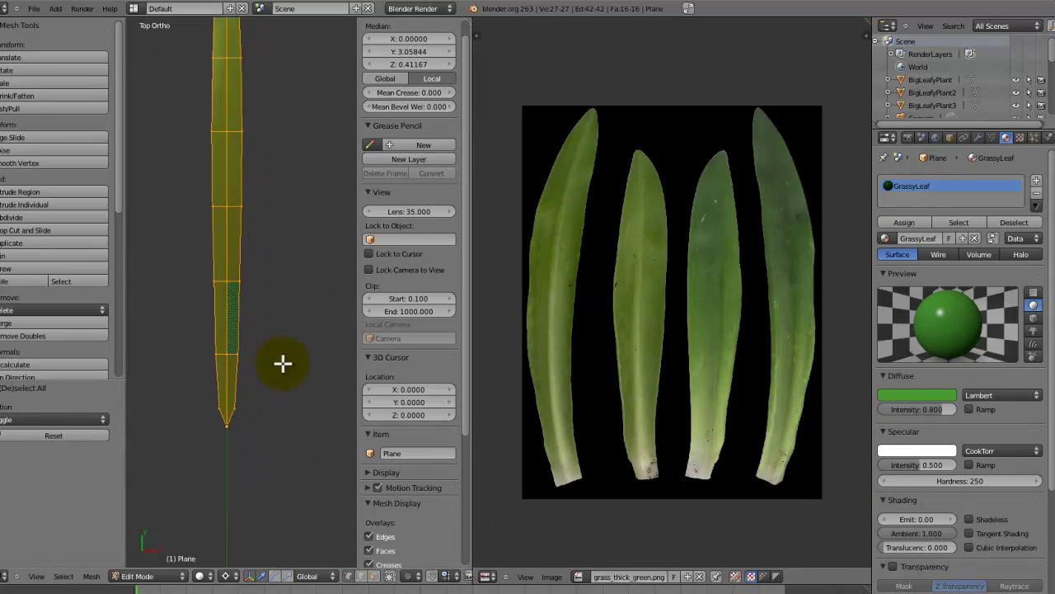
right_click(272, 432)
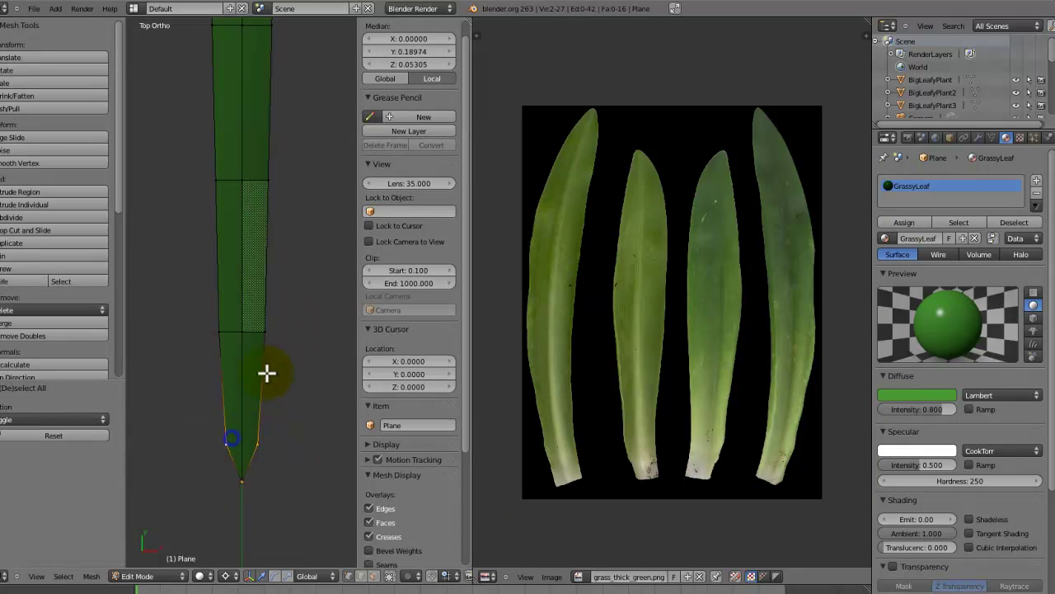
key("g")
key("y")
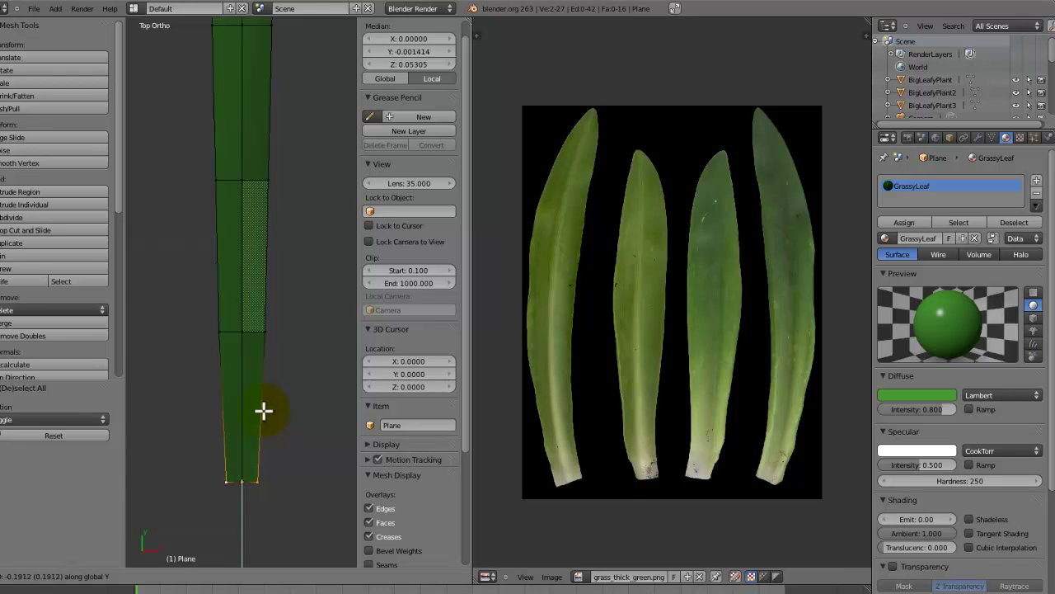
left_click(264, 410)
Lower the blade's two base corner vertices along Z, leave mesh editing, restore the top view and save the file.
middle_click_drag(266, 410, 271, 454)
key("g")
key("z")
left_click(293, 271)
key("Tab")
key("KP_7")
key("ctrl+s")
left_click(288, 325)
scroll(289, 326, "down", 5)
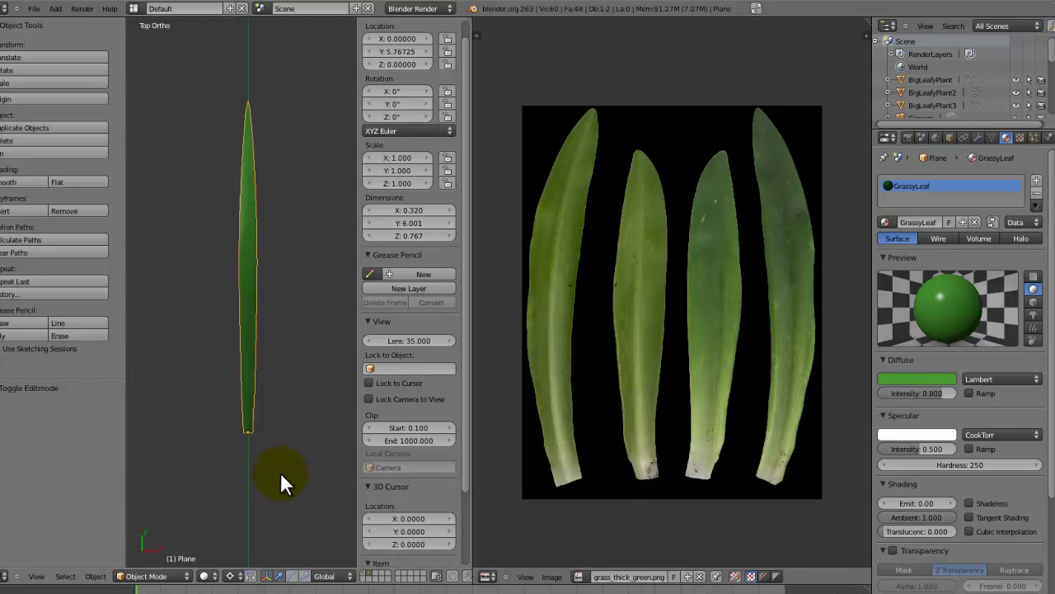
key("ctrl+s")
left_click(291, 471)
Select the blade's whole mesh and unwrap it with Project From View from the top view.
key("Tab")
key("a")
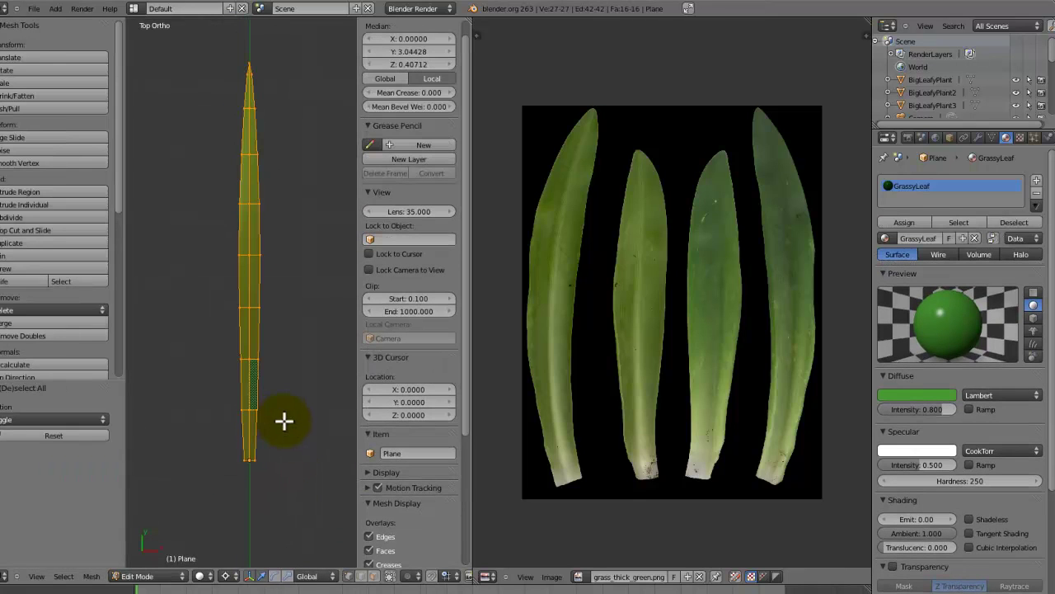
key("u")
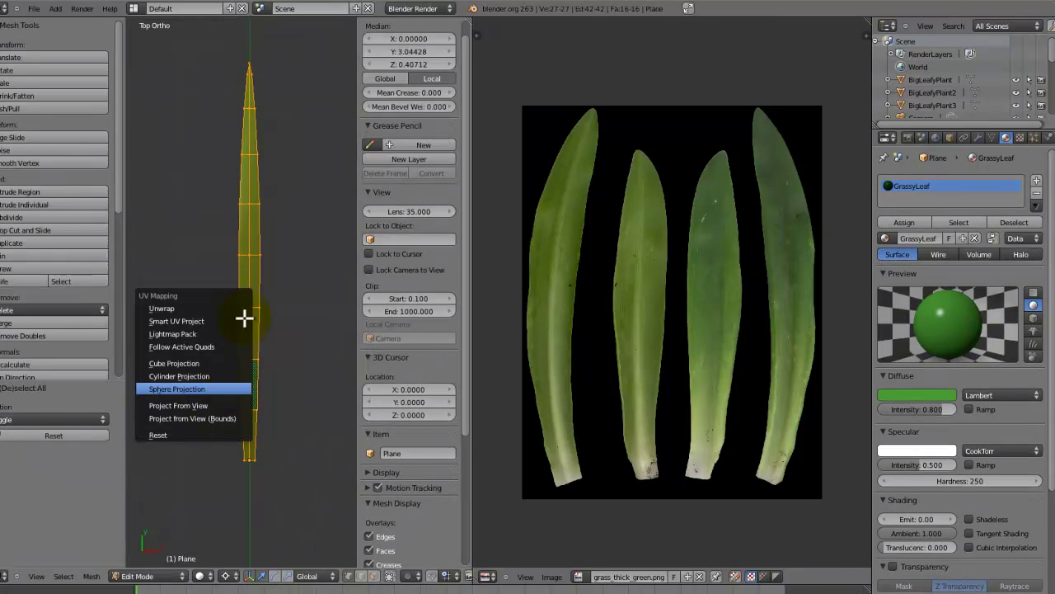
left_click(245, 364)
middle_click_drag(278, 430, 284, 453, "shift")
scroll(284, 452, "up", 1)
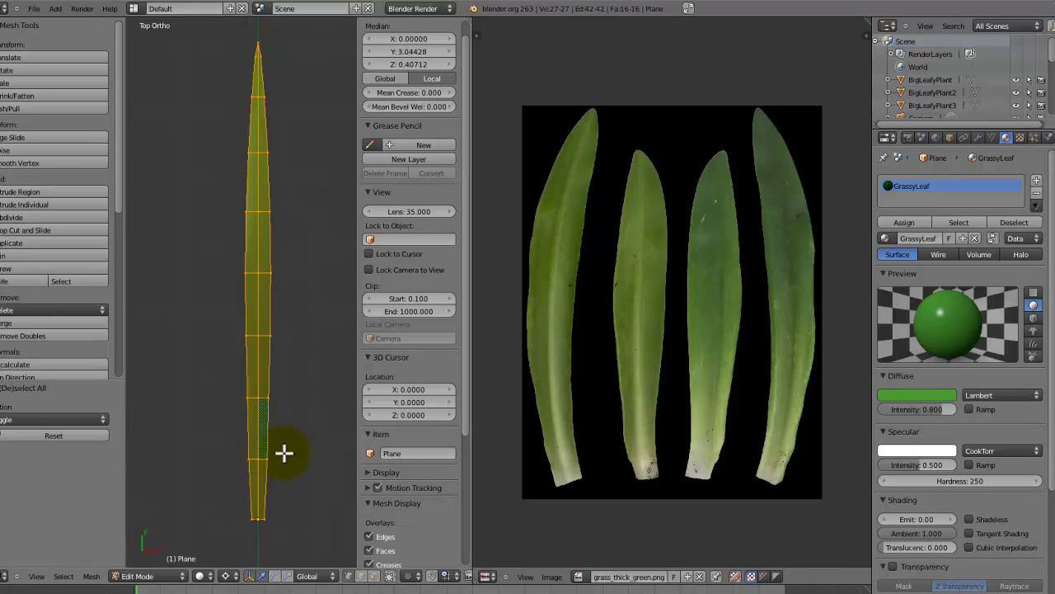
key("ctrl+s")
left_click(284, 452)
key("u")
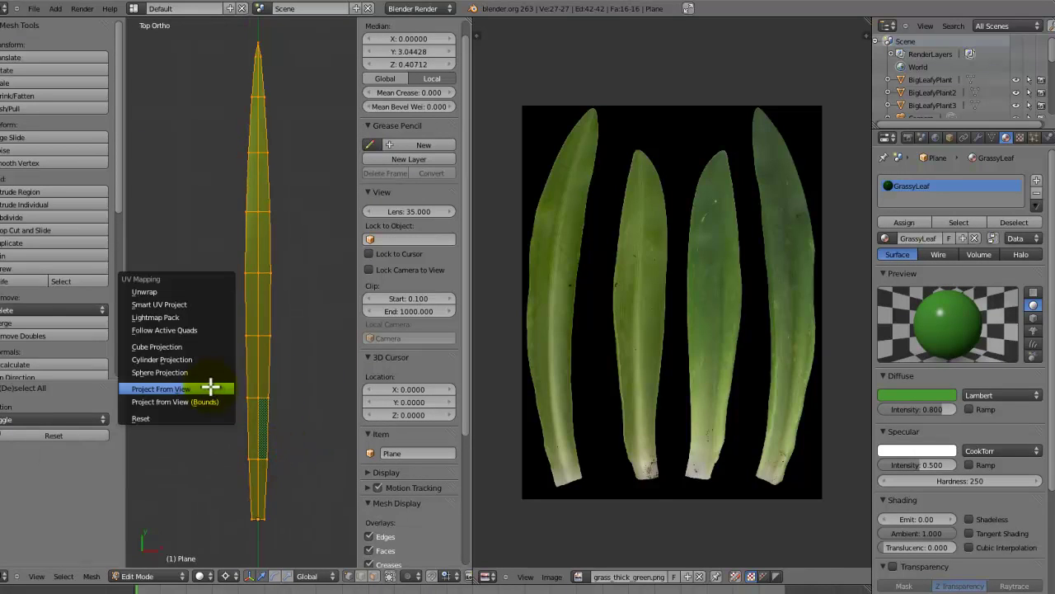
left_click(202, 376)
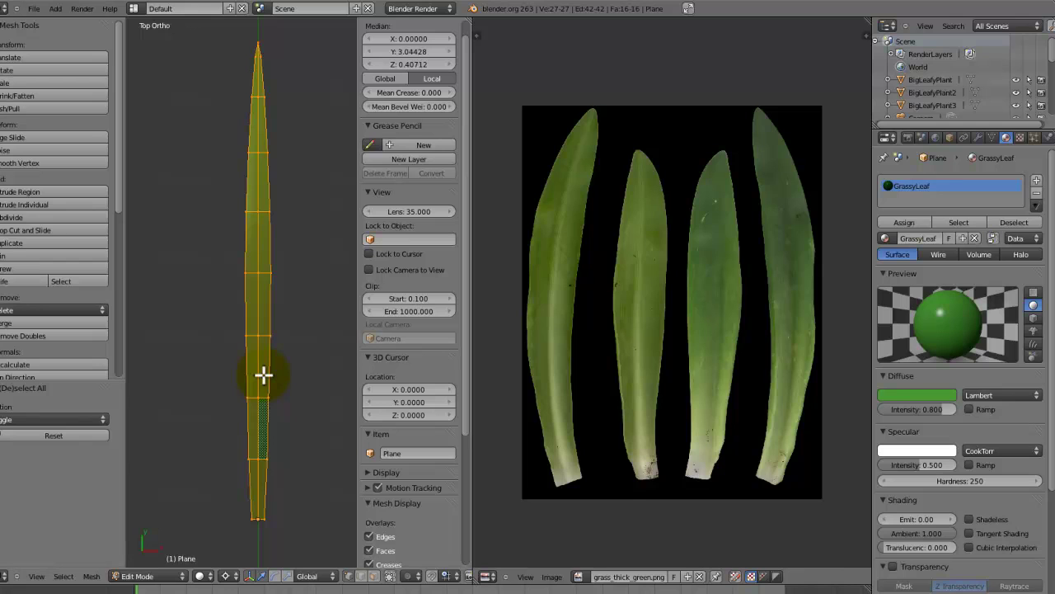
key("u")
left_click(261, 376)
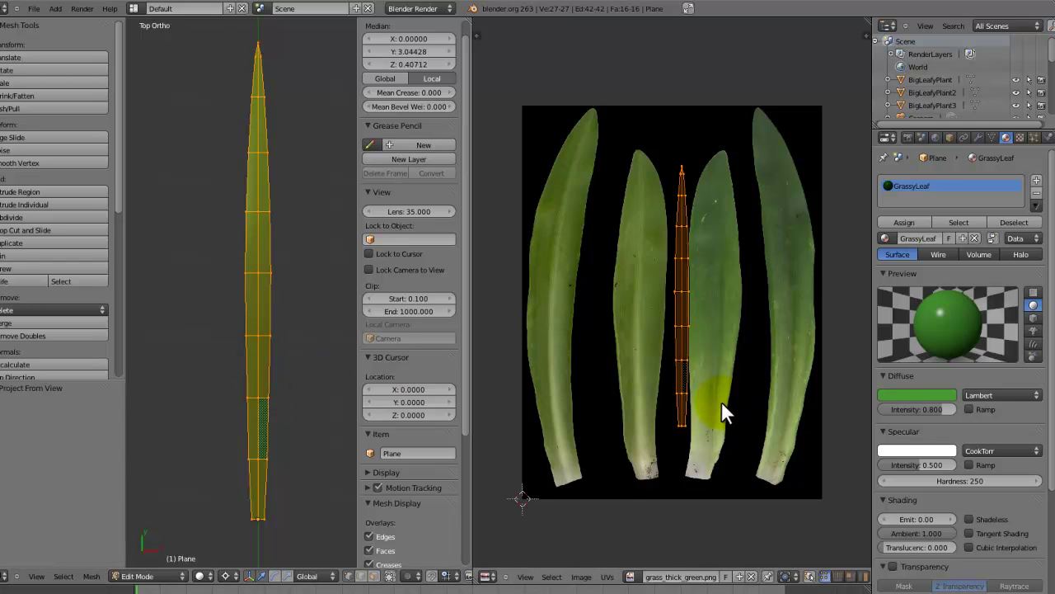
Move the blade's UV layout onto the second leaf from the left and scale it slightly to match the leaf's length.
key("g")
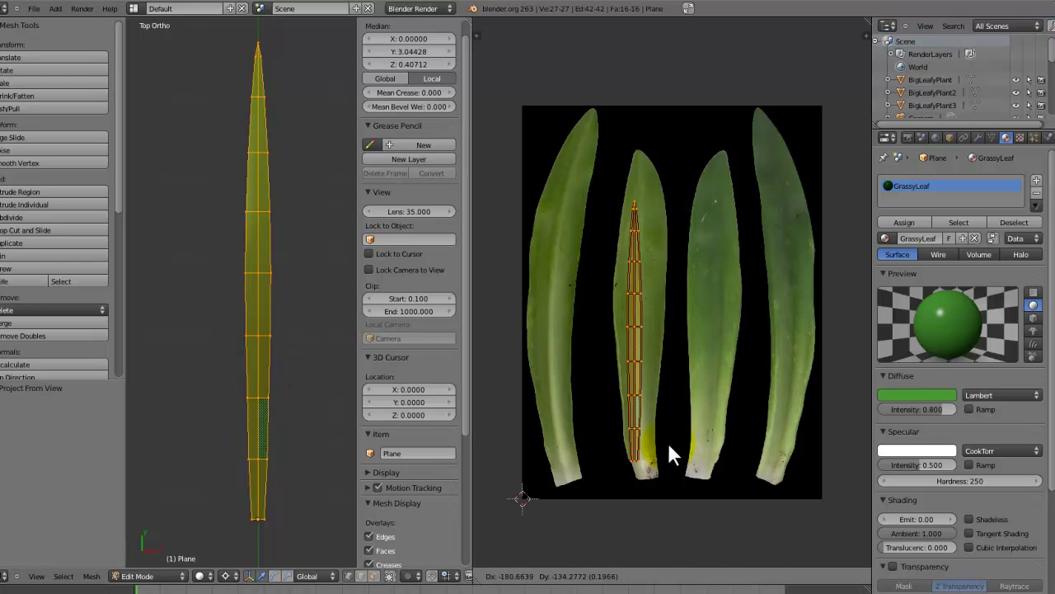
left_click(676, 439)
key("s")
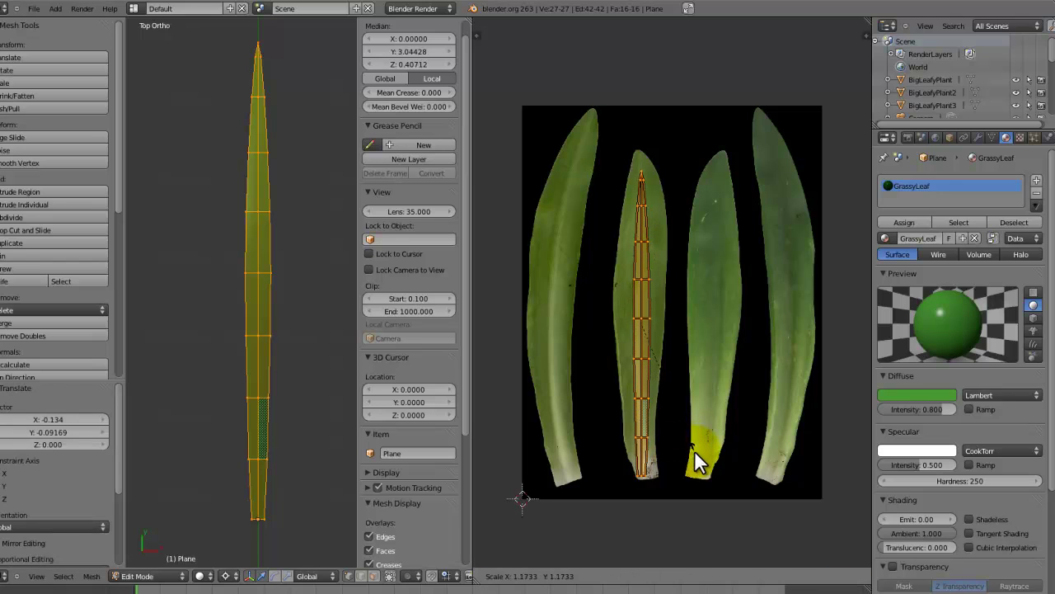
left_click(695, 436)
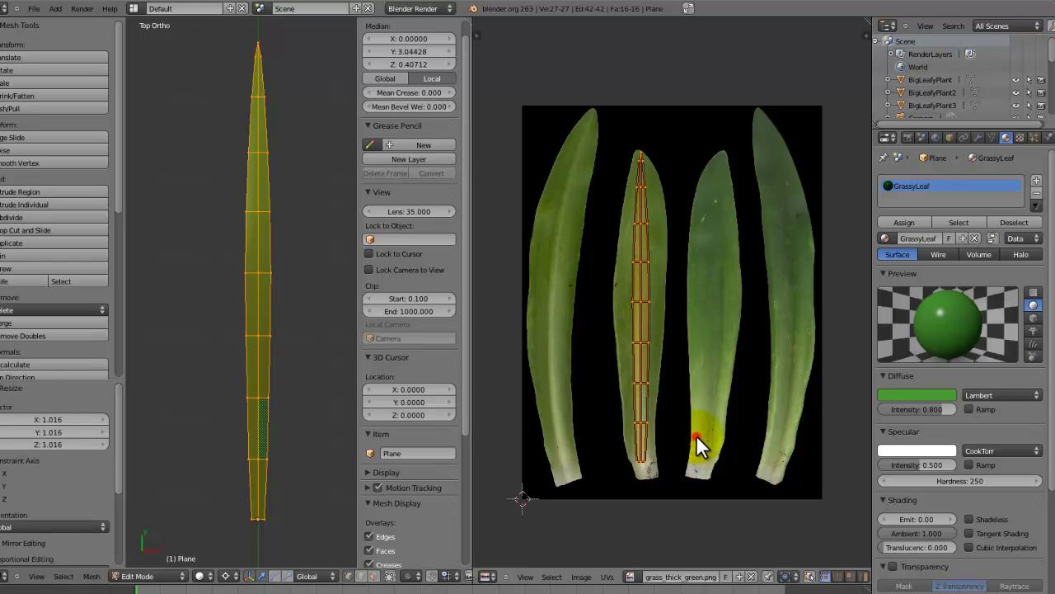
key("g")
left_click(696, 437)
Display the 3D view with textured shading to preview the leaf image on the blade.
key("alt+z")
scroll(307, 368, "up", 1)
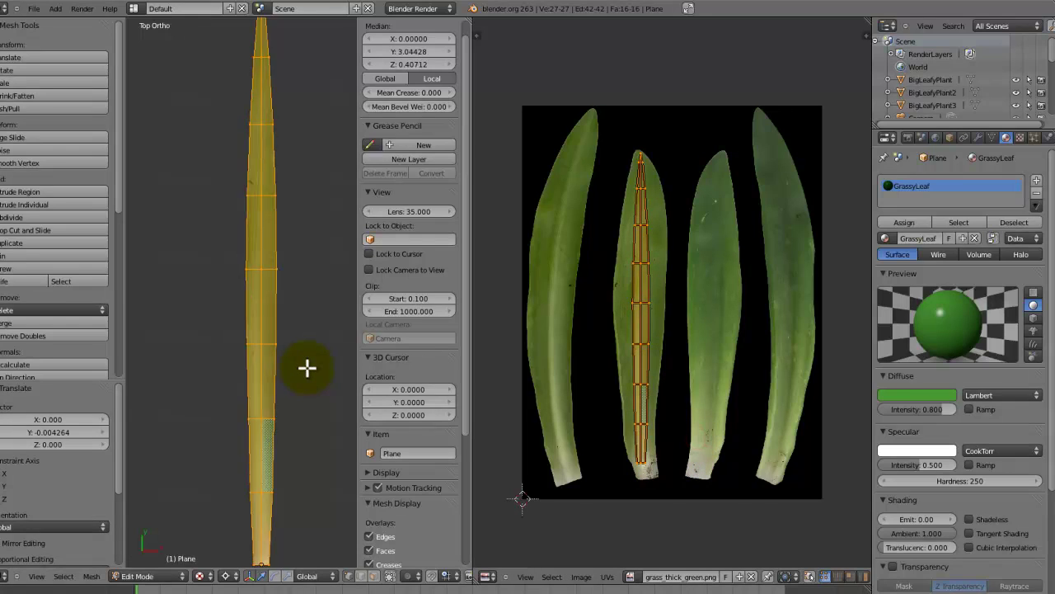
key("Tab")
key("Tab")
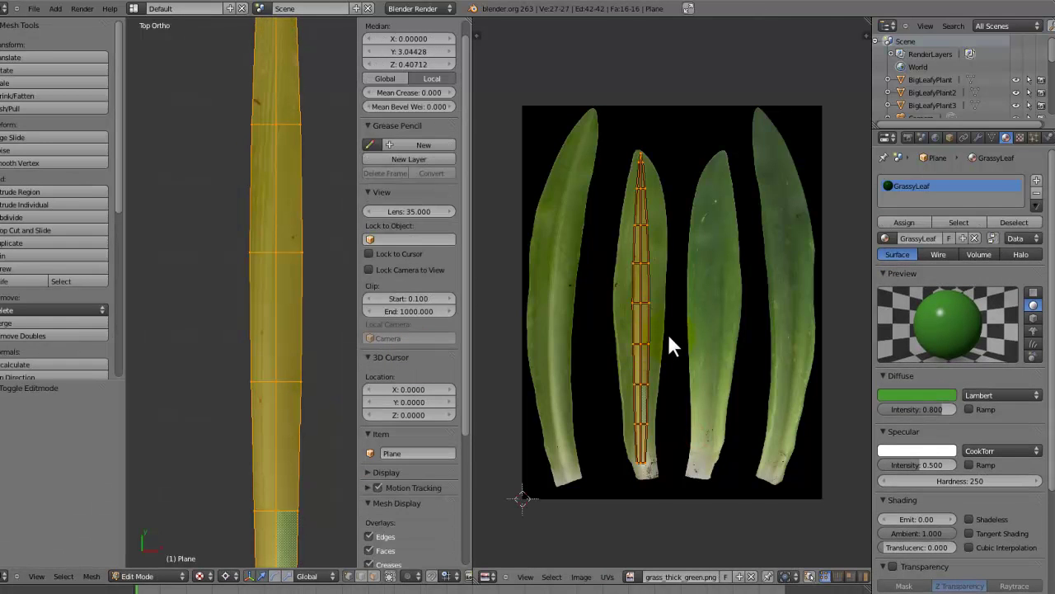
Shift the UV row just above the blade's base slightly left towards the leaf's central vein.
scroll(667, 332, "up", 6)
middle_click_drag(665, 331, 831, 279)
scroll(782, 316, "down", 2)
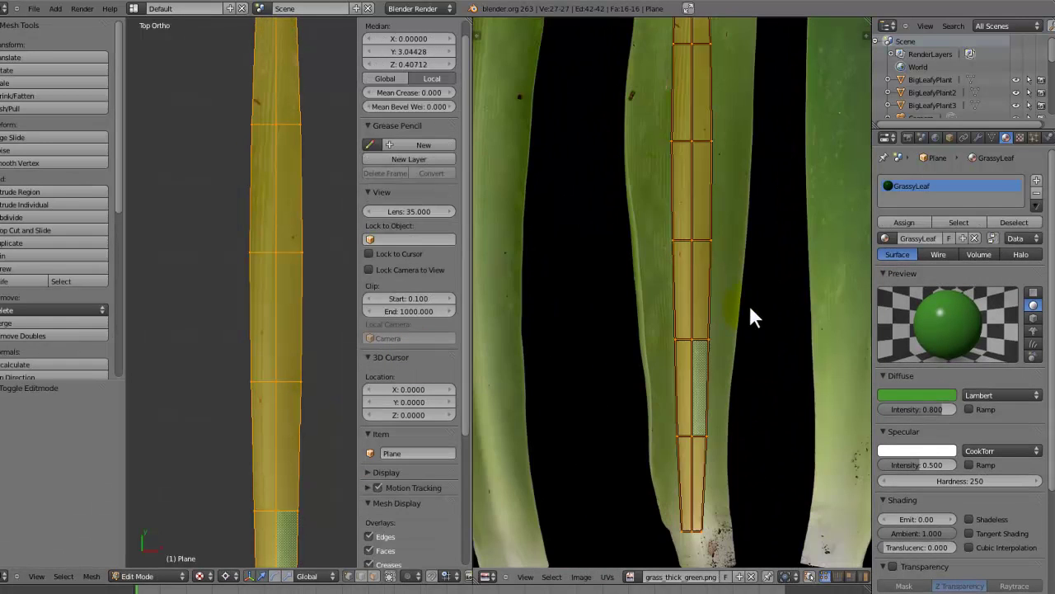
key("a")
key("b")
left_click_drag(725, 415, 643, 461)
key("g")
left_click(640, 462)
Move the third UV row from the base about 0.0105 left along X to follow the leaf's vein.
key("a")
key("b")
left_click_drag(733, 298, 681, 341)
key("b")
key("g")
key("x")
left_click(647, 350)
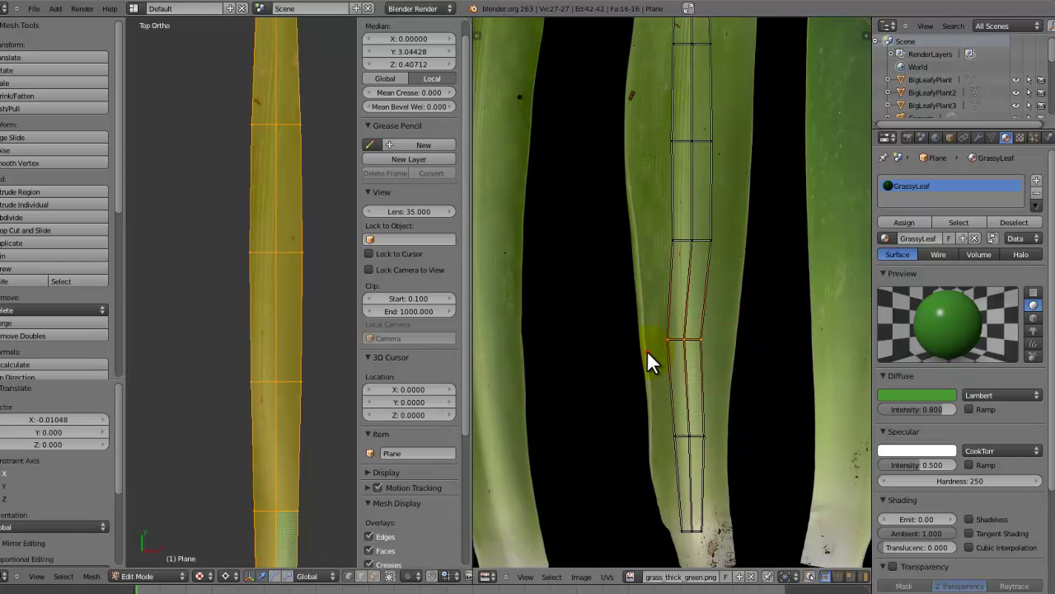
Move the fourth UV row from the base left along X to line up with the leaf's vein.
key("a")
key("b")
left_click_drag(735, 205, 639, 262)
key("g")
key("x")
left_click(630, 262)
Move the fifth UV row from the base left along X onto the leaf's vein.
key("a")
key("b")
left_click_drag(731, 118, 642, 168)
key("g")
key("x")
left_click(636, 170)
Nudge the sixth UV row from the base slightly left and shift the seventh row right along X to follow the vein.
middle_click_drag(664, 144, 694, 378)
key("a")
key("b")
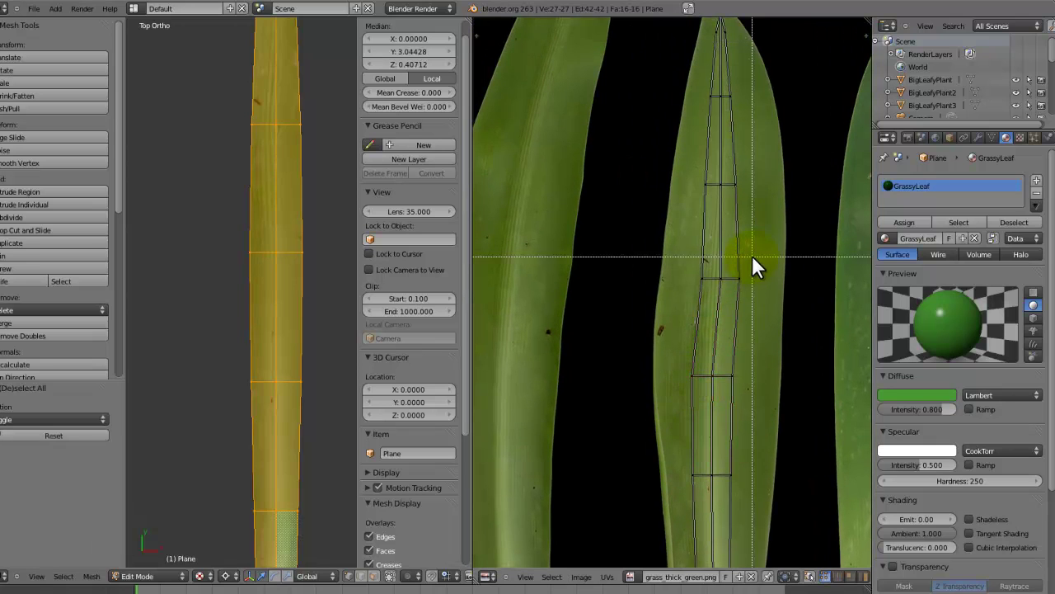
left_click(669, 298)
key("a")
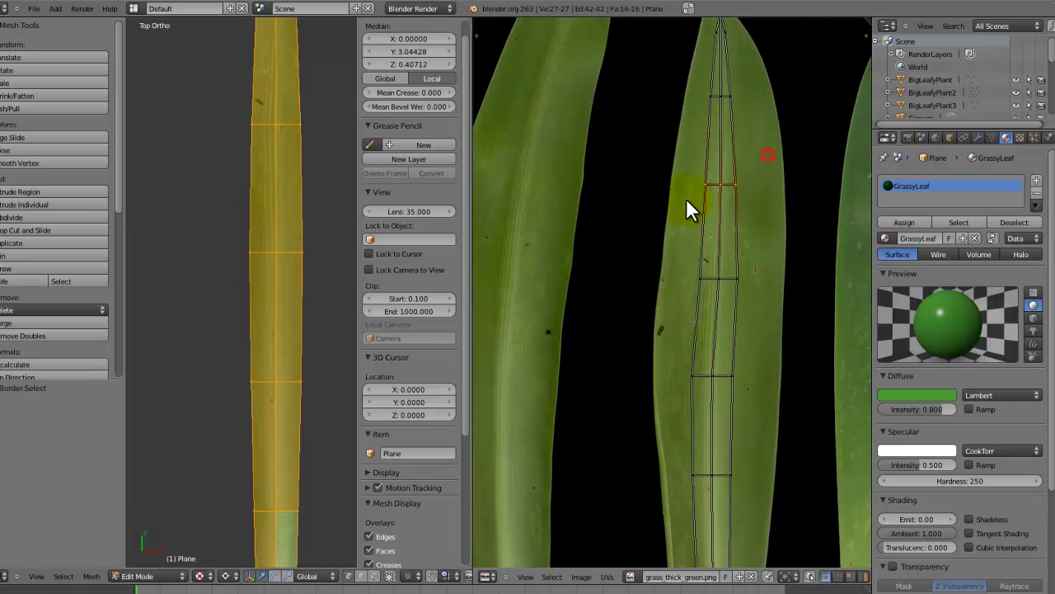
key("g")
key("x")
left_click(684, 203)
Move the UV row just below the blade's tip row right along X towards the leaf's centre line.
key("a")
key("b")
left_click_drag(748, 84, 668, 124)
key("g")
key("x")
left_click(673, 124)
Rotate the tip UVs about -15° to suit the leaf's pointed end, then leave mesh editing.
key("a")
key("b")
left_click_drag(732, 47, 733, 46)
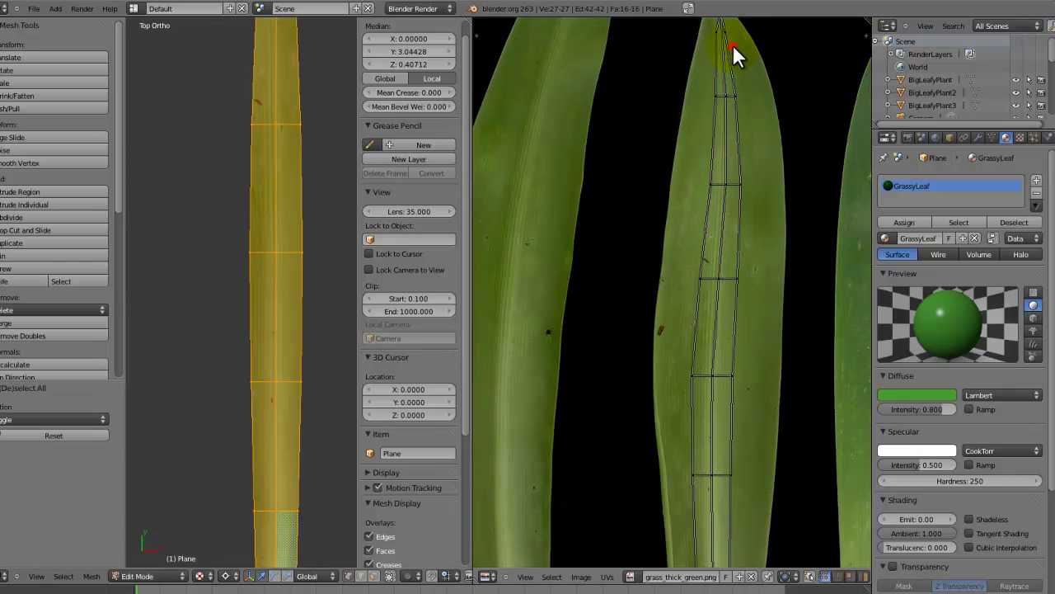
middle_click_drag(732, 45, 747, 156)
key("b")
left_click_drag(751, 108, 716, 158)
key("r")
left_click(762, 117)
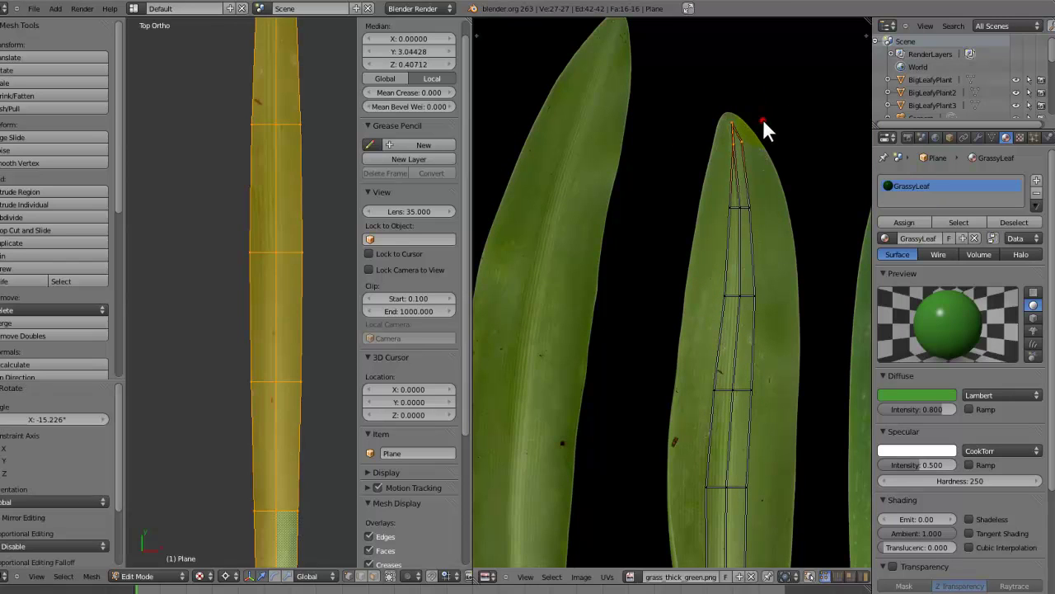
key("Tab")
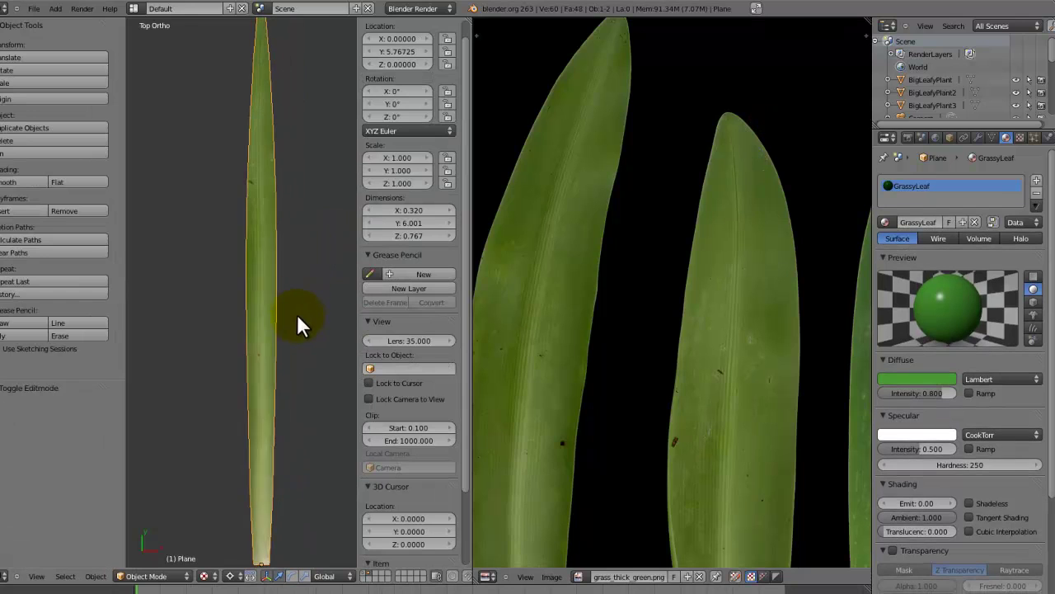
Move the base row of UVs up about 0.041 away from the leaf's dirty end, and inspect the textured blade.
key("Tab")
middle_click_drag(657, 395, 700, 63)
key("a")
key("a")
key("b")
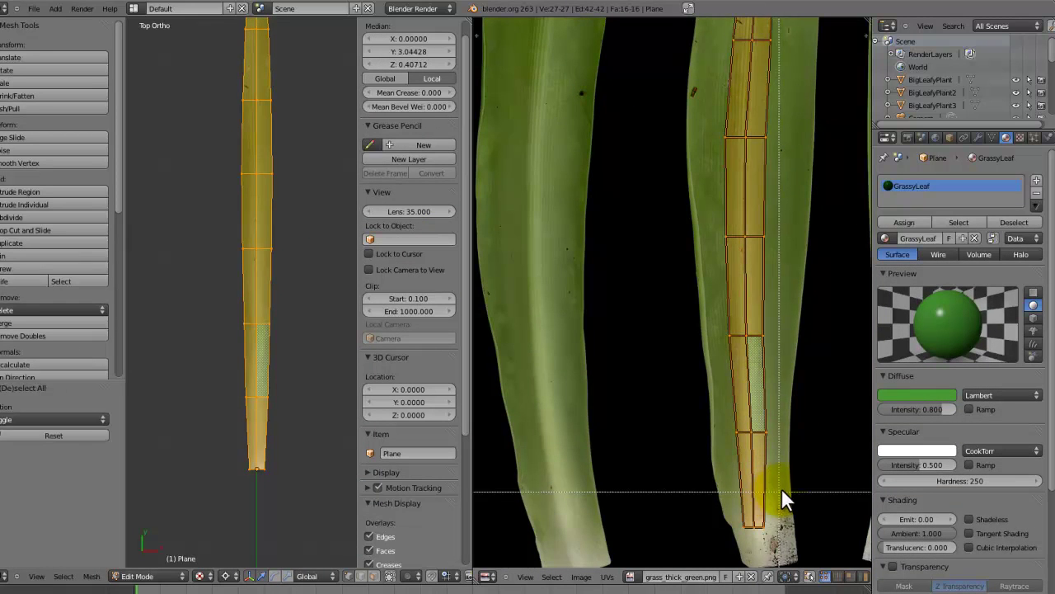
left_click_drag(774, 500, 729, 538)
key("g")
left_click(727, 512)
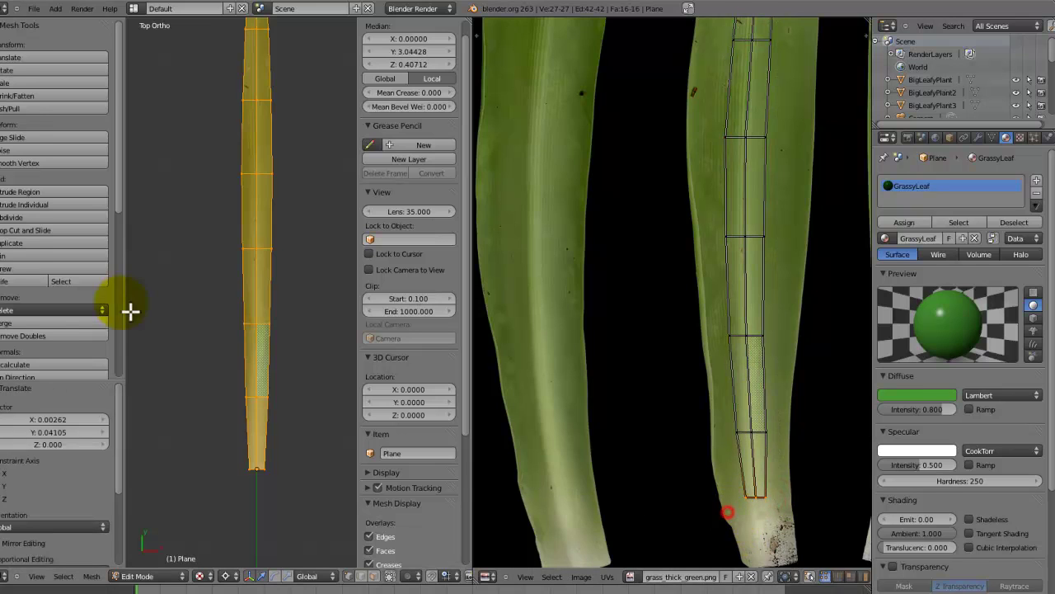
key("Tab")
left_click(261, 328)
middle_click_drag(262, 328, 451, 297)
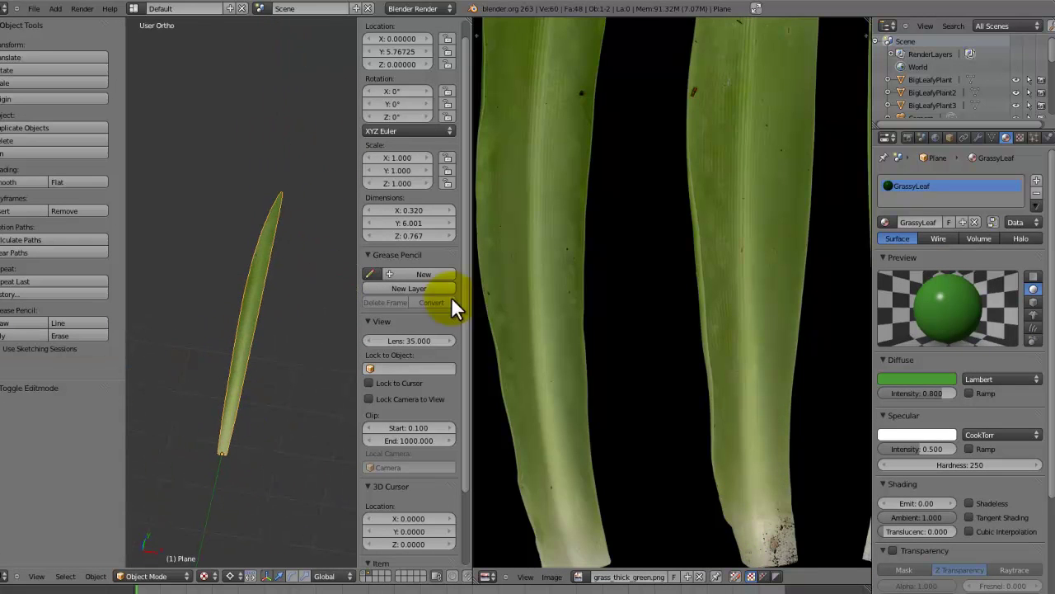
Add an Image or Movie texture to the GrassyLeaf material and name it GrassyLeafCOL.
left_click(1019, 136)
left_click(944, 272)
left_click(940, 295)
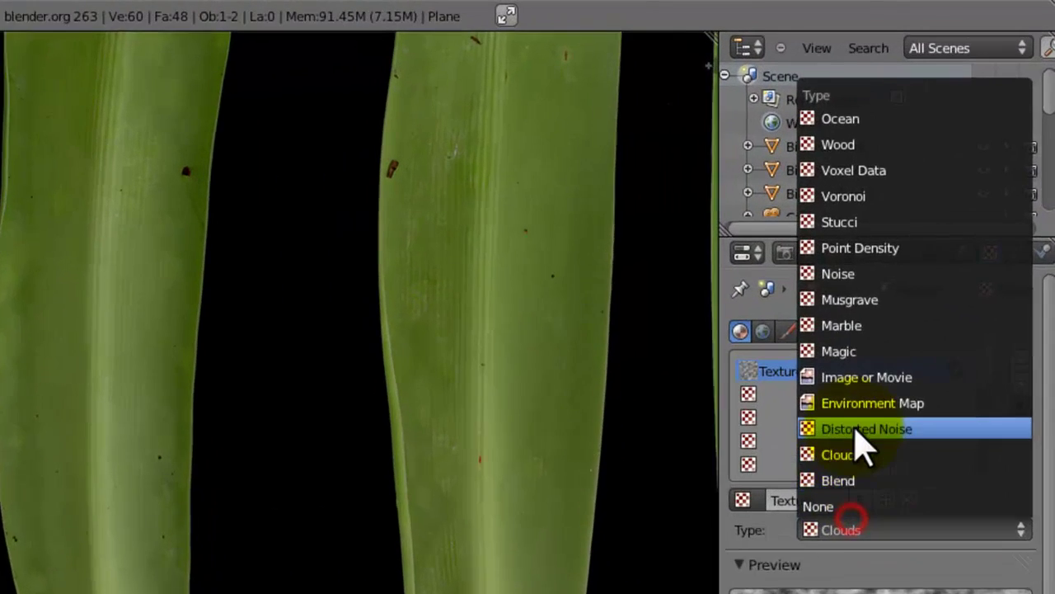
left_click(944, 200)
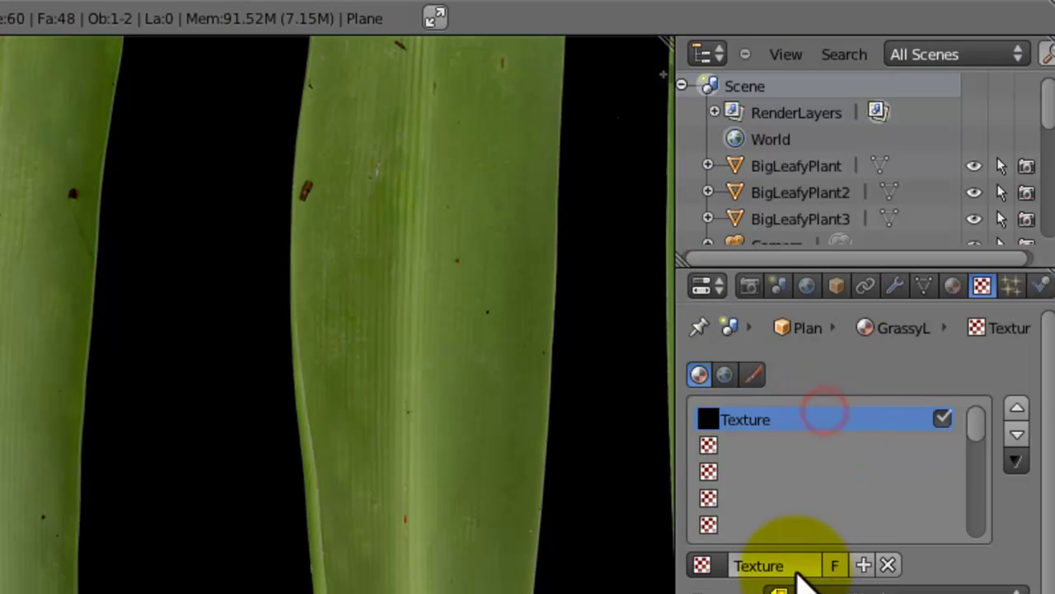
left_click(792, 564)
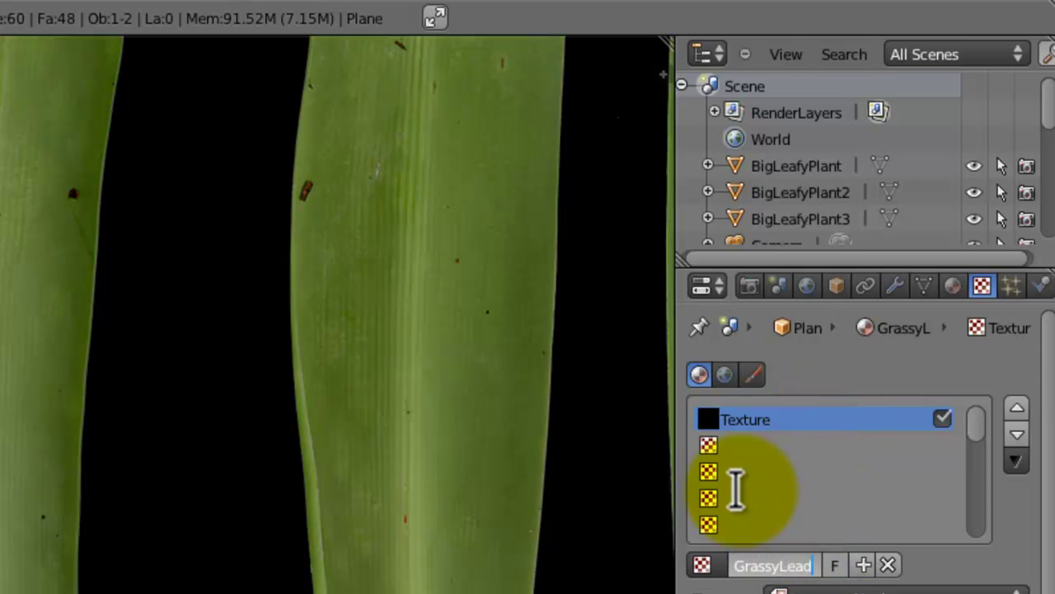
type("GrassyLeafCOL")
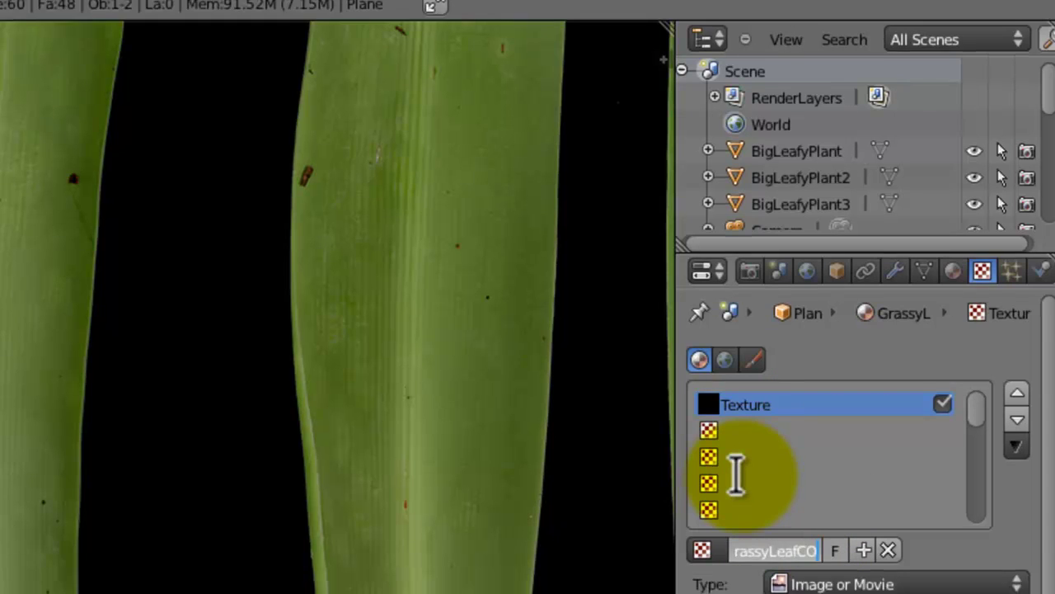
key("Return")
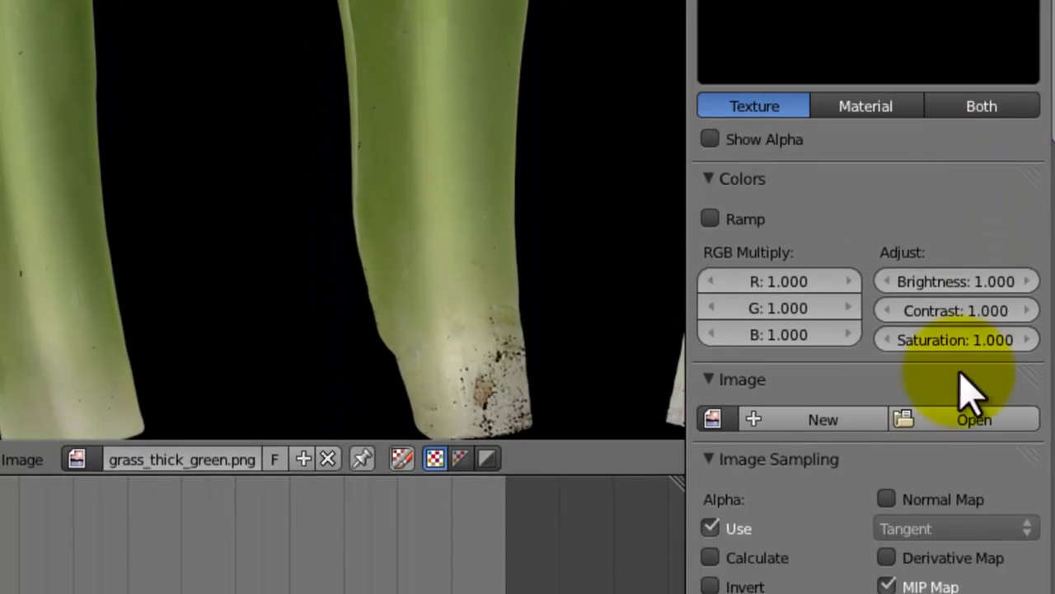
Assign the already loaded grass_thick_green.png image to the GrassyLeafCOL texture and save the file.
left_click(947, 440)
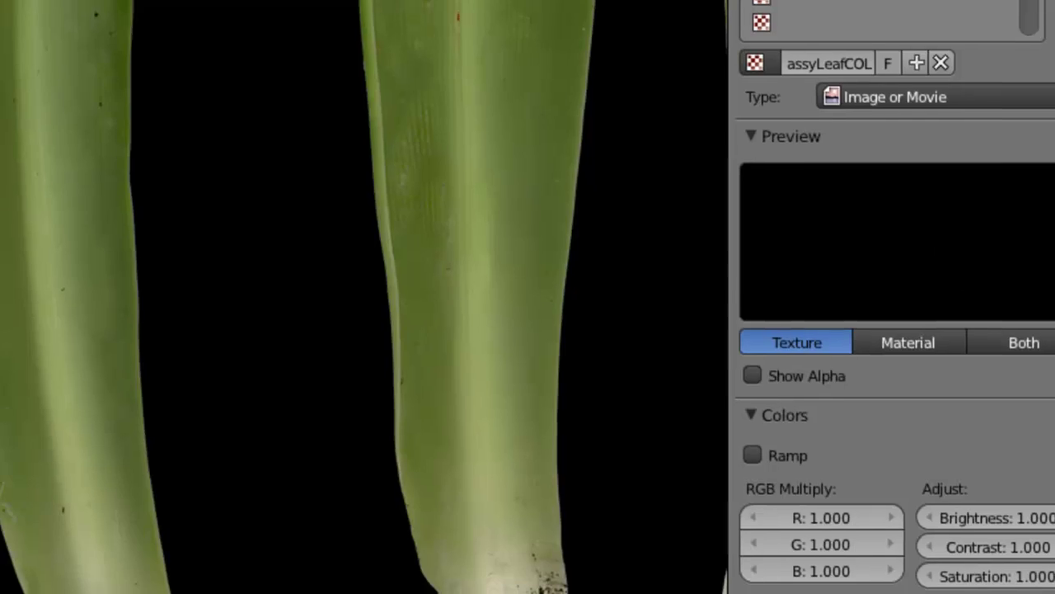
left_click(664, 470)
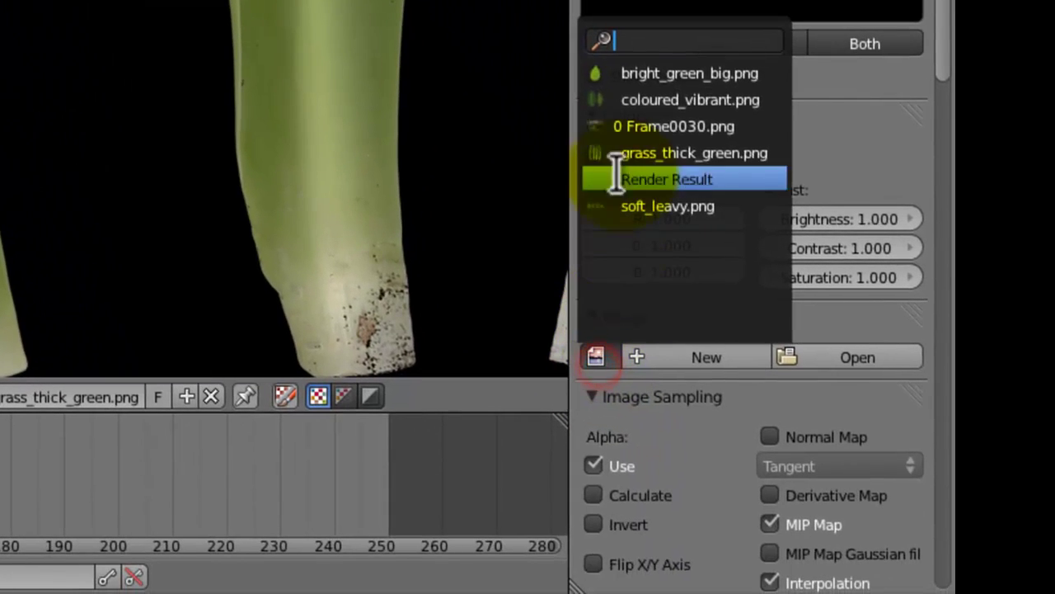
left_click(658, 152)
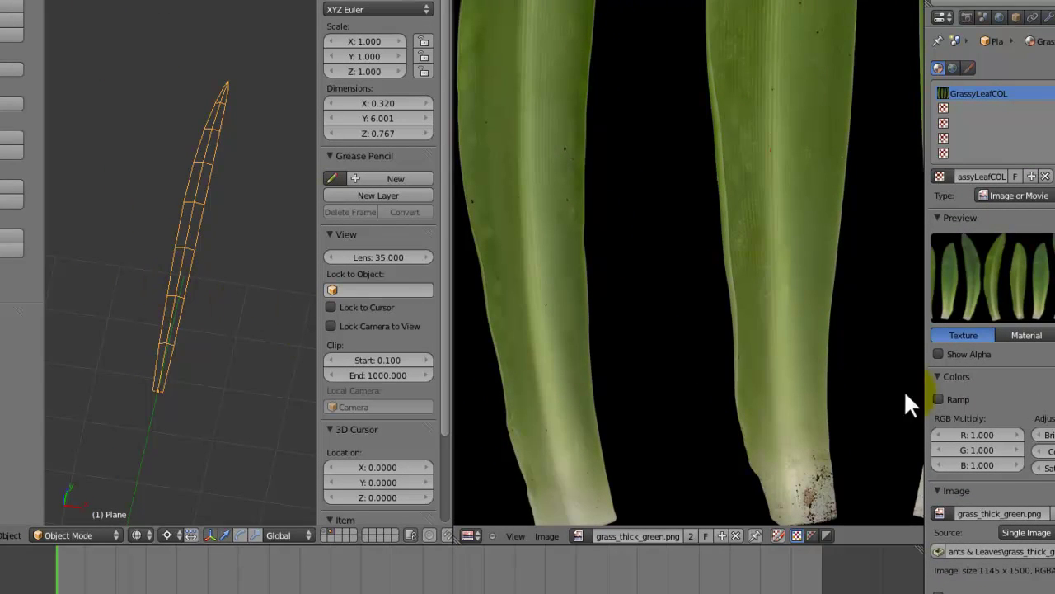
key("ctrl+s")
left_click(243, 237)
Display the grass blade in solid shading and widen the 3D view over the image editor's area.
key("z")
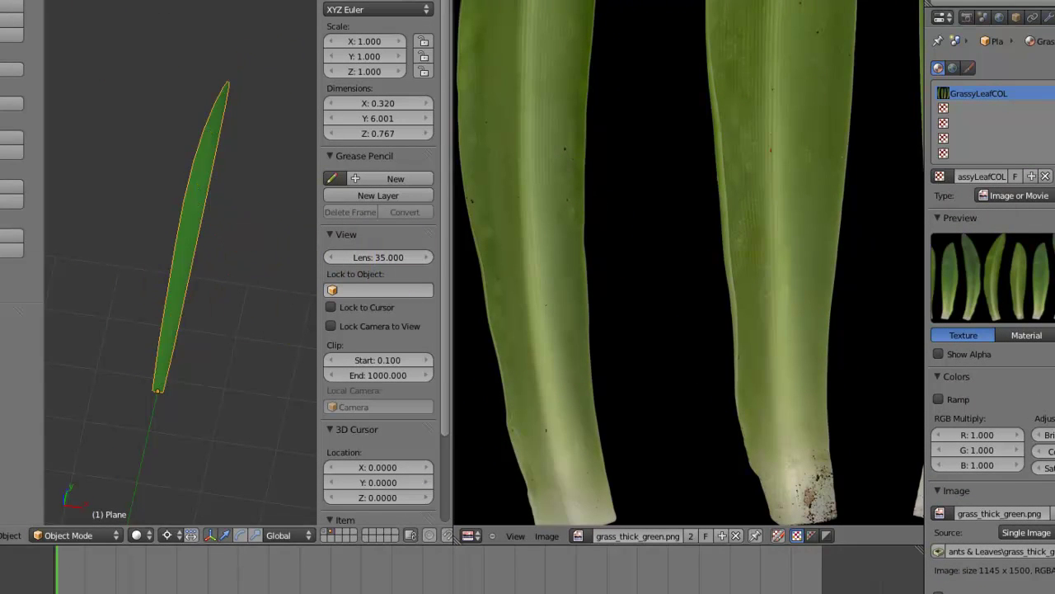
left_click_drag(453, 1, 528, 4)
scroll(352, 205, "up", 2)
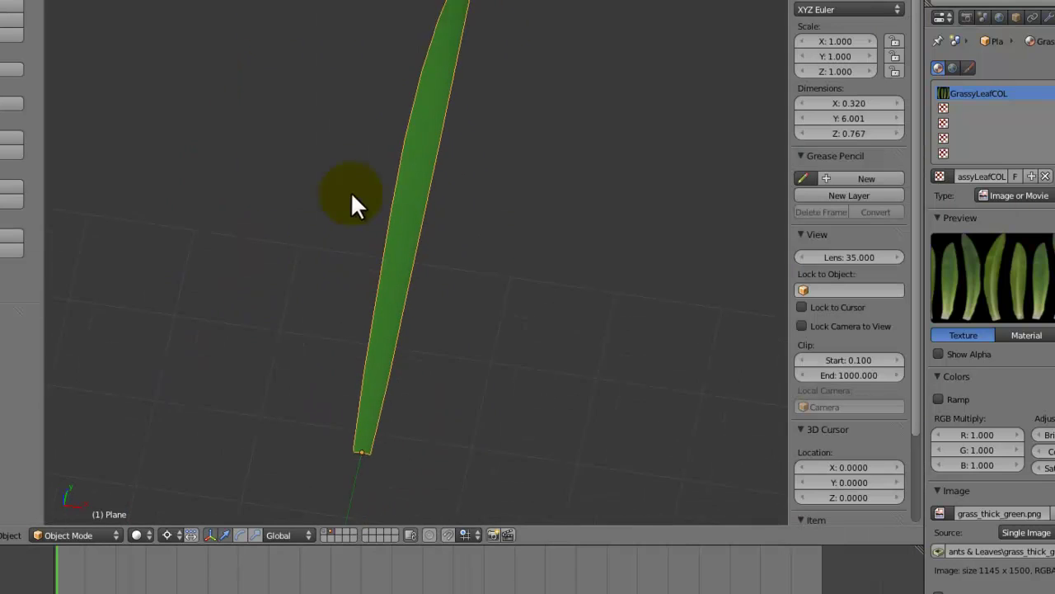
middle_click_drag(353, 205, 307, 106, "shift")
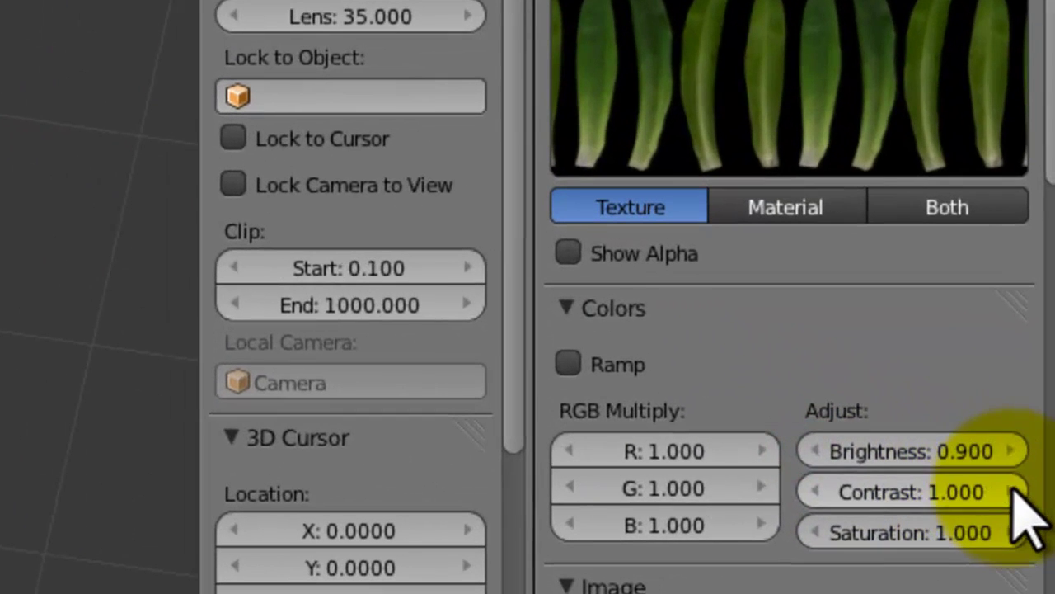
Adjust the leaf texture's colours to brightness 0.900, contrast 1.100 and saturation 1.100, and save the file.
left_click(1054, 451)
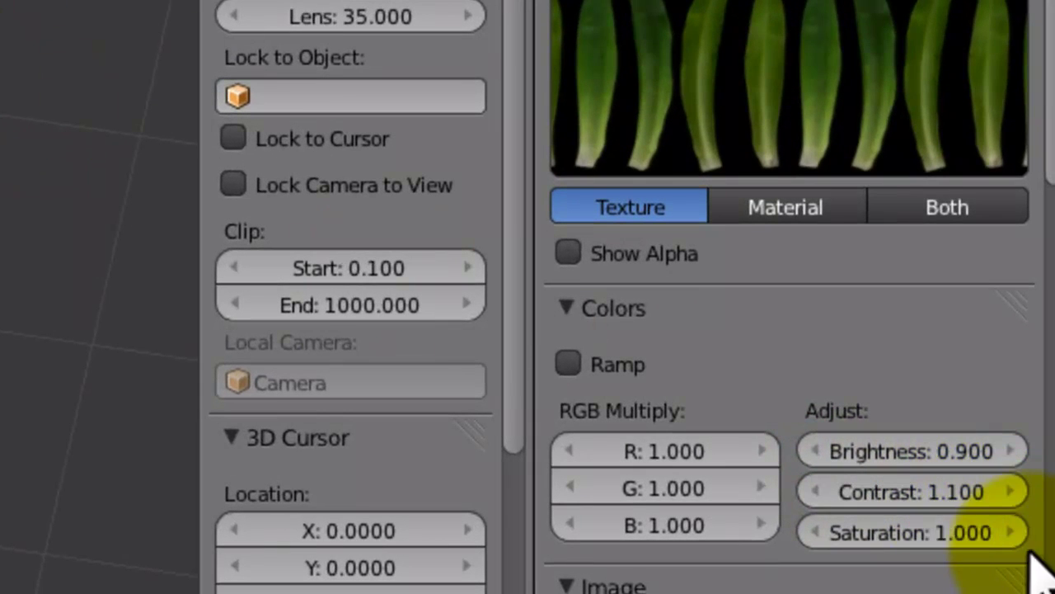
left_click(1012, 533)
left_click(817, 451)
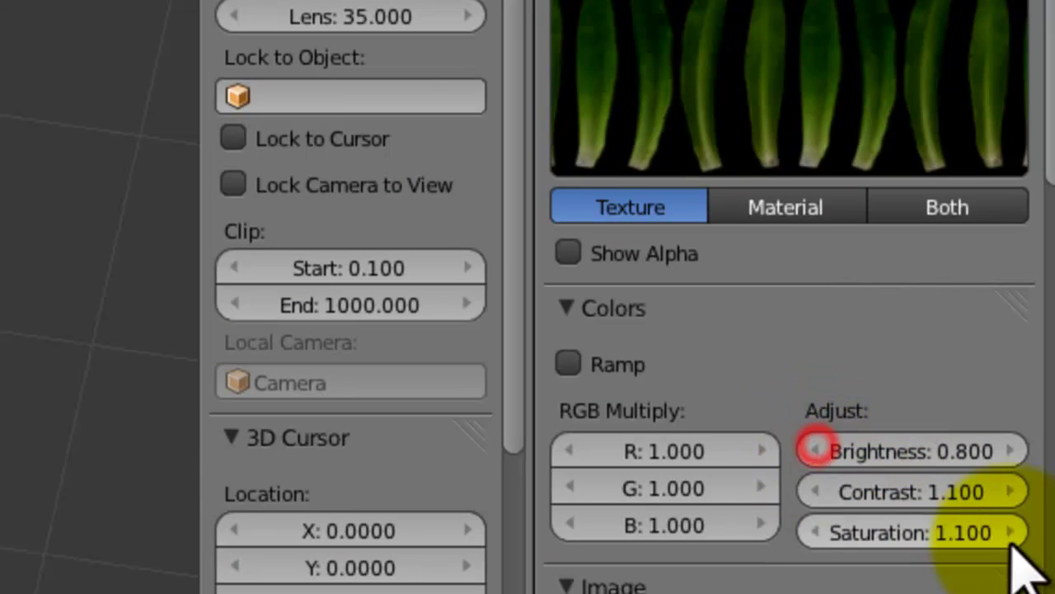
left_click(1010, 491)
left_click(1010, 531)
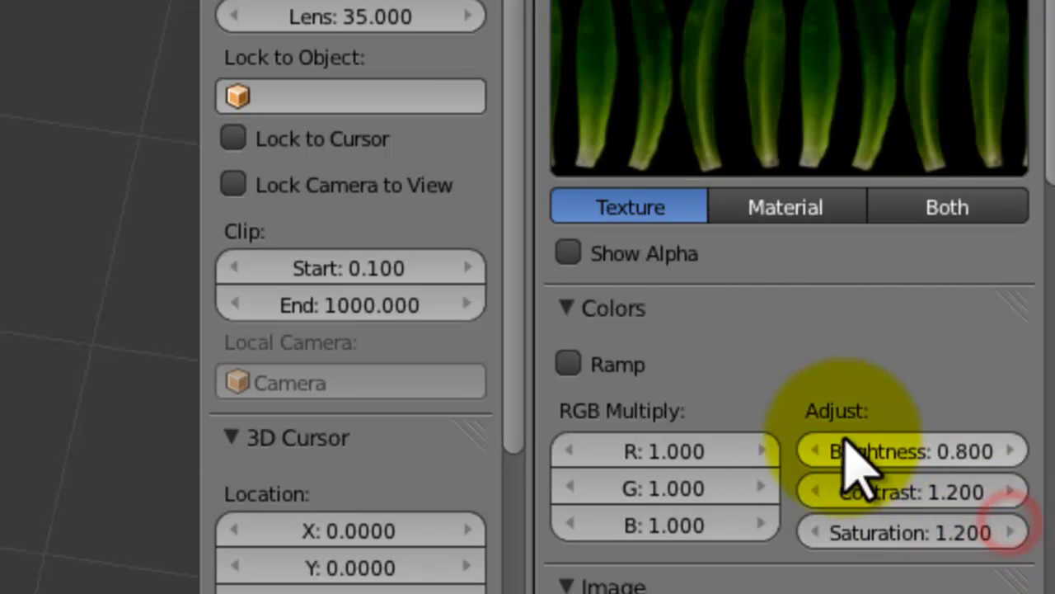
left_click(1010, 451)
left_click(816, 492)
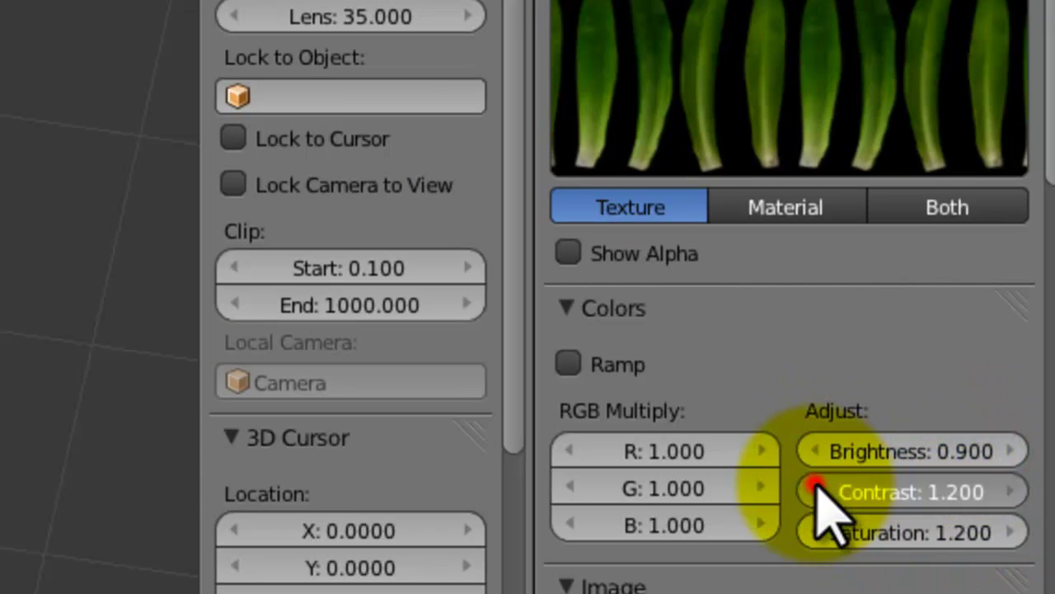
left_click(816, 532)
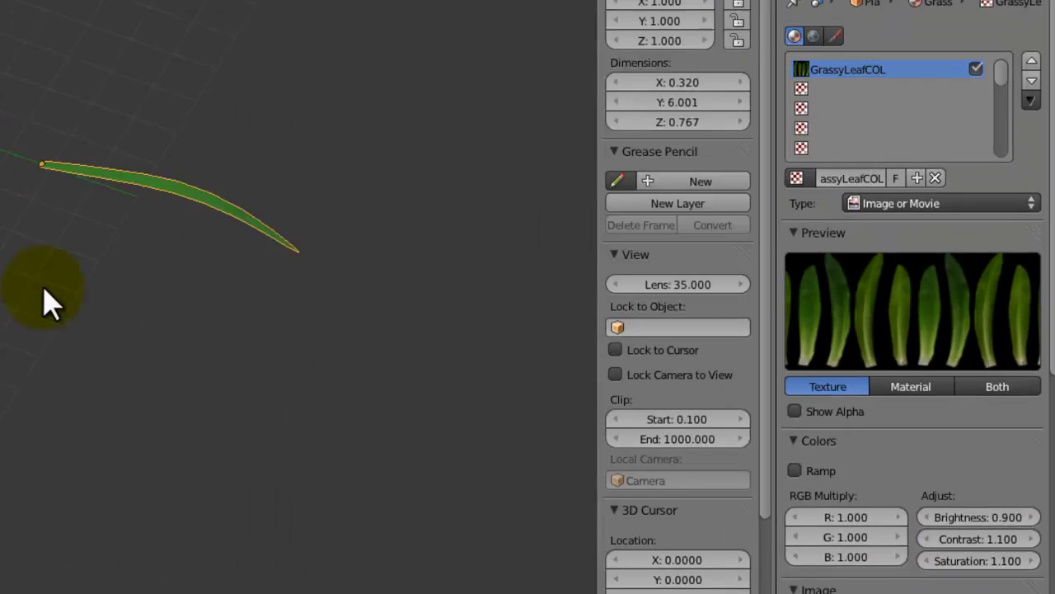
key("ctrl+s")
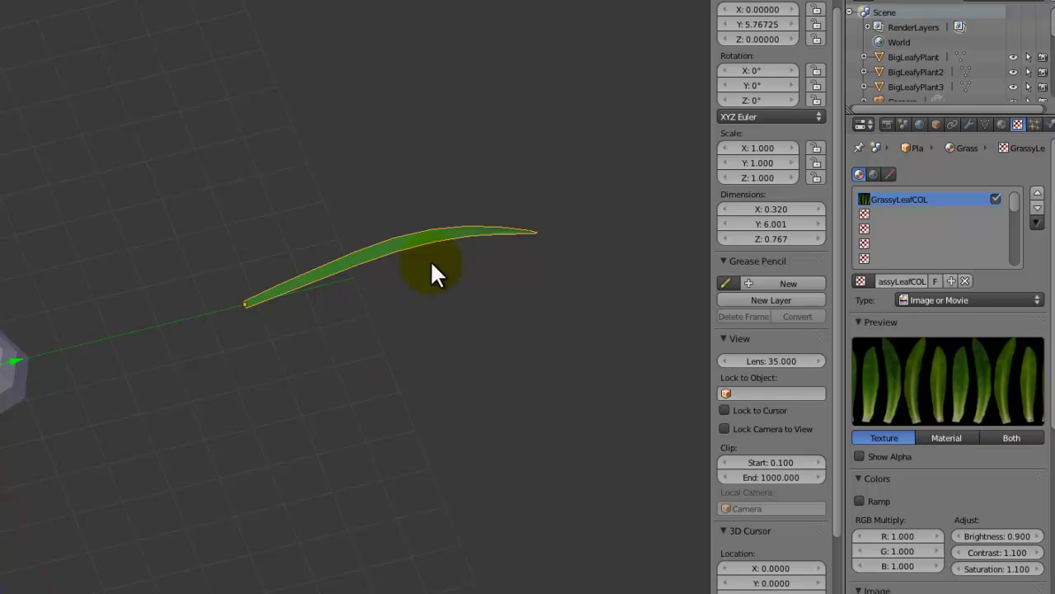
Set the pivot point to Median Point and save over the existing rainforest blend file.
middle_click_drag(431, 264, 241, 458)
middle_click_drag(337, 371, 324, 281)
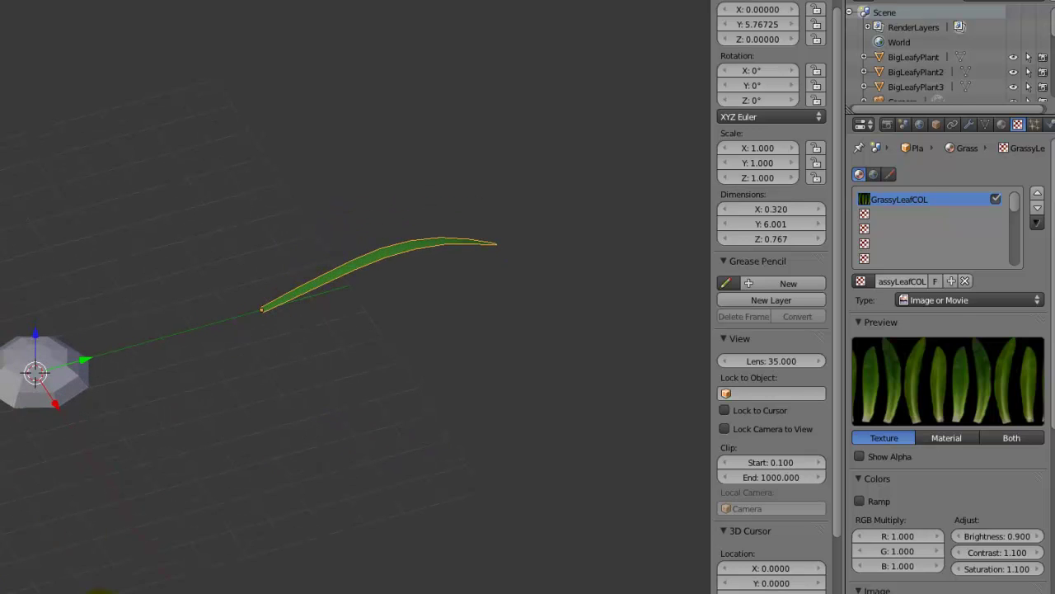
left_click(170, 563)
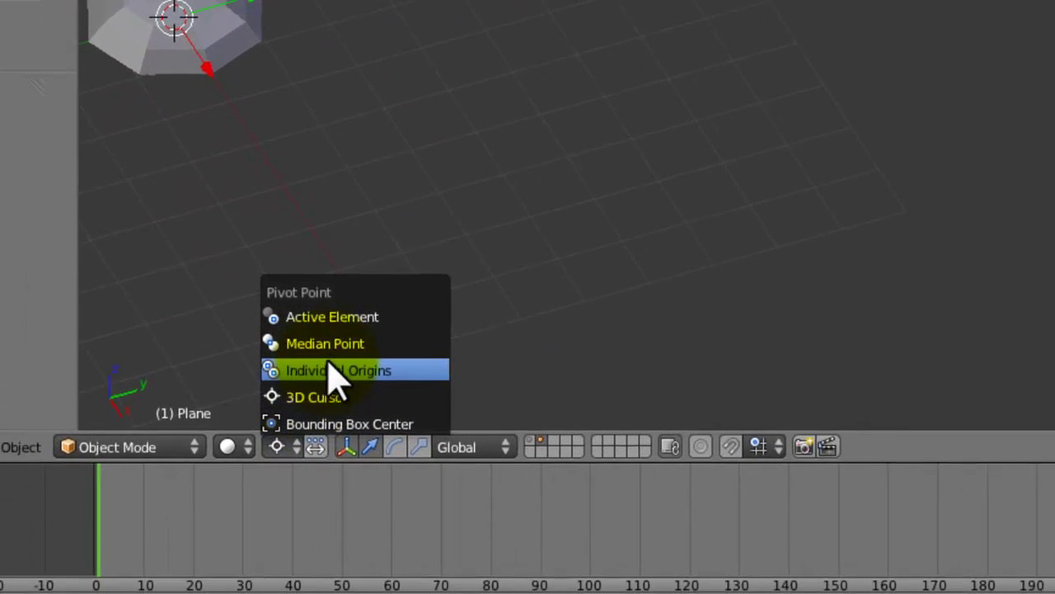
left_click(339, 340)
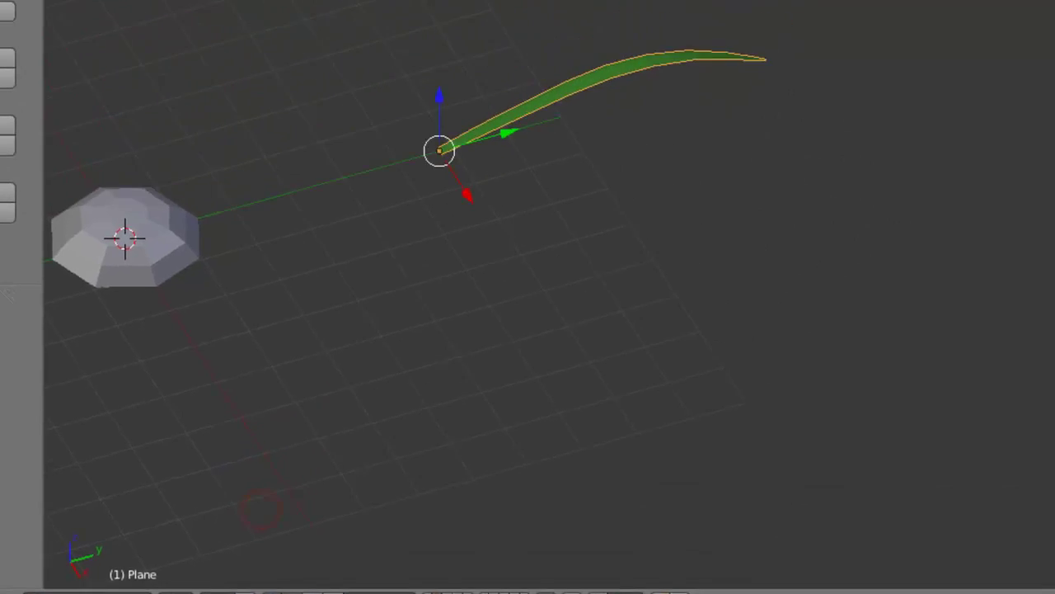
key("ctrl+s")
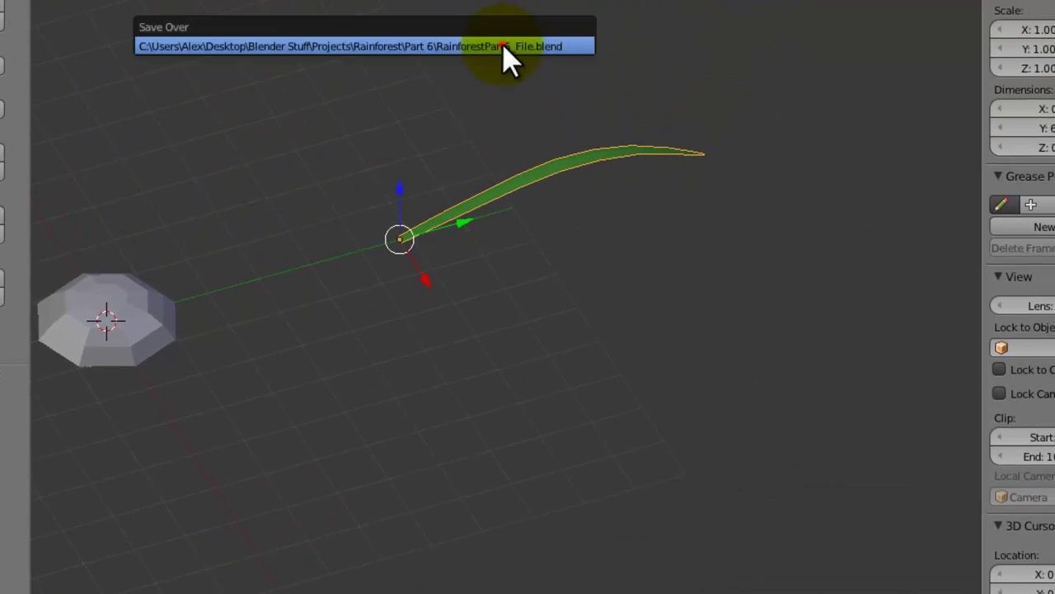
left_click(505, 45)
Rename the grass blade object as GrassLeaf and save the file.
key("n")
key("n")
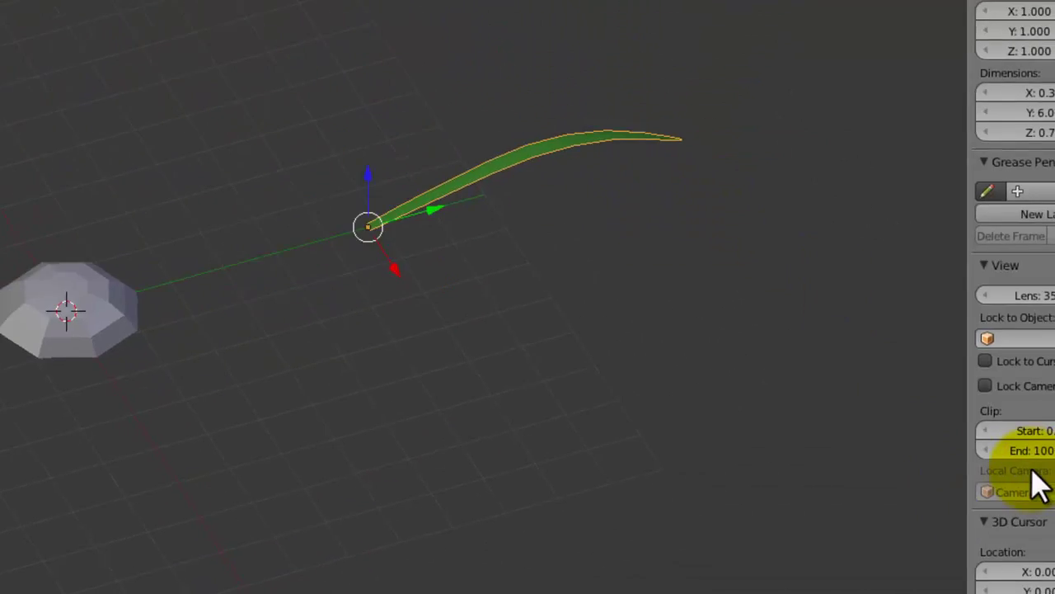
left_click(468, 338)
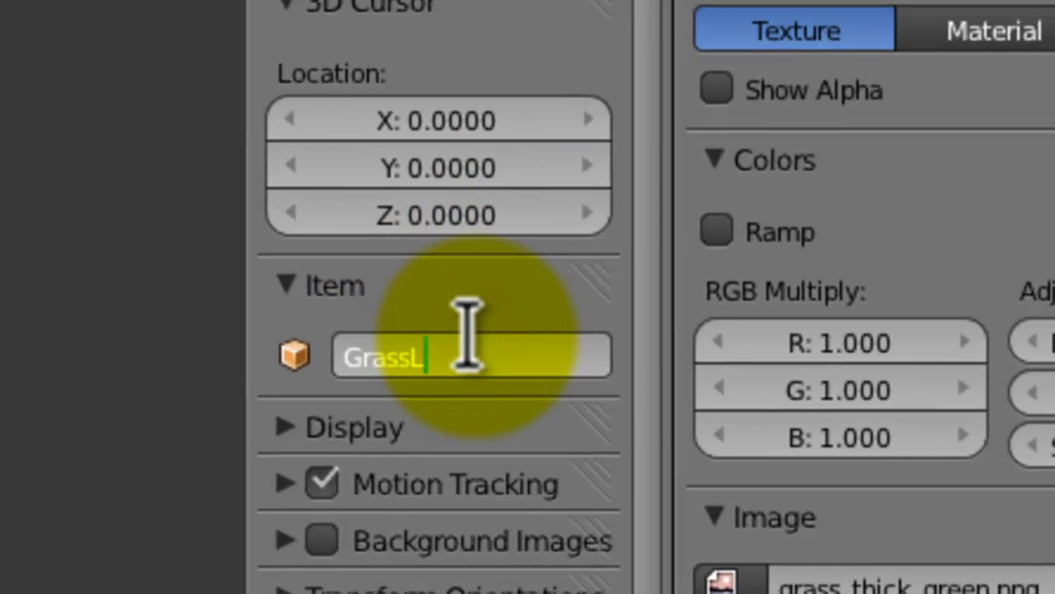
type("GrassLeaf")
key("Return")
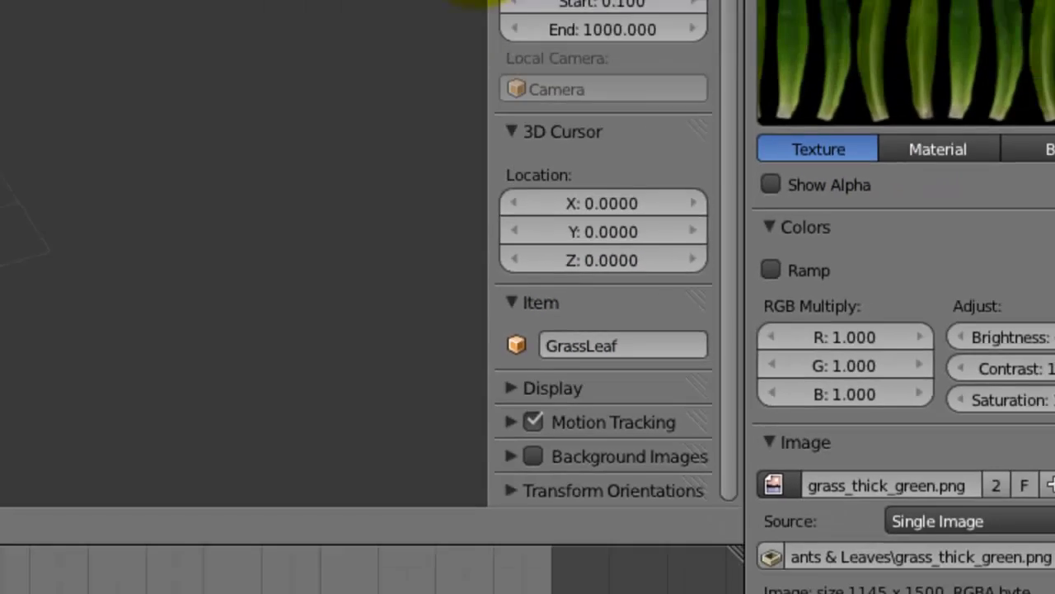
key("ctrl+s")
left_click(583, 69)
Set the GrassyLeafCOL texture's mapping coordinates to UV and display the GrassyLeaf material's settings.
scroll(948, 371, "down", 15)
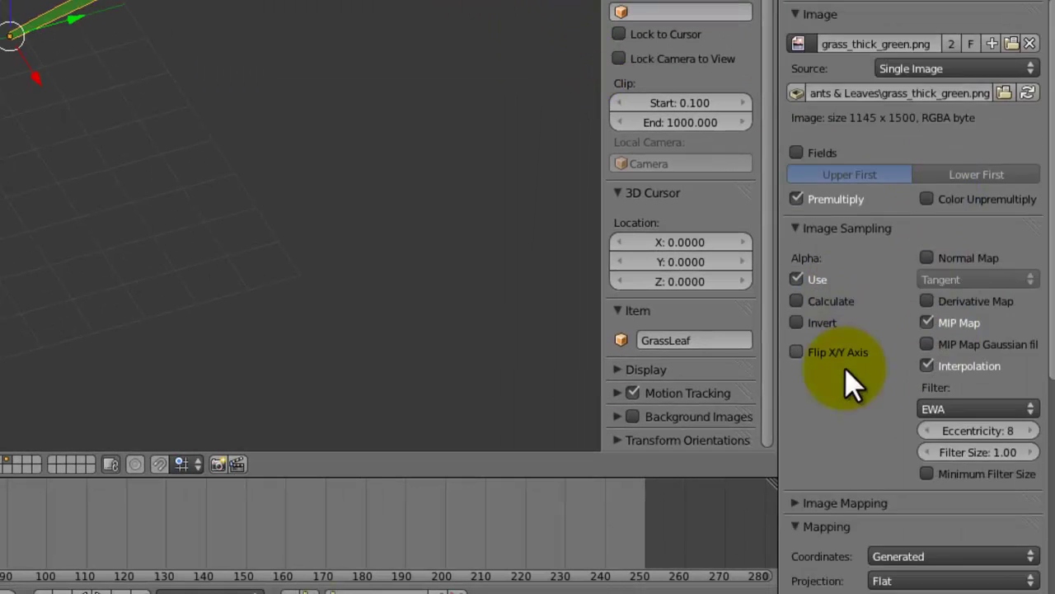
left_click(893, 397)
left_click(893, 311)
scroll(890, 338, "up", 8)
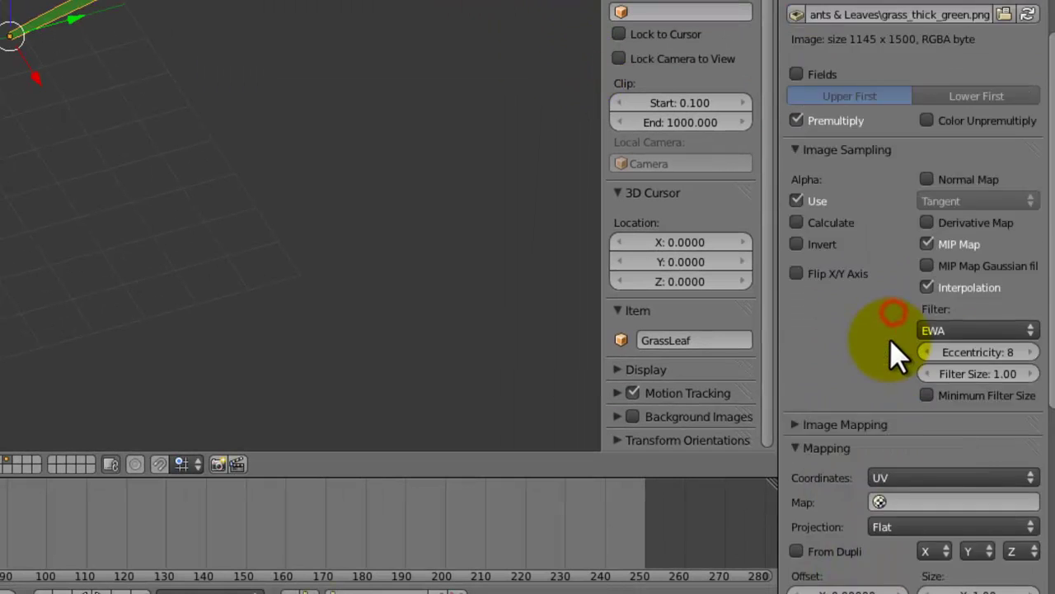
scroll(890, 338, "up", 5)
left_click(1000, 3)
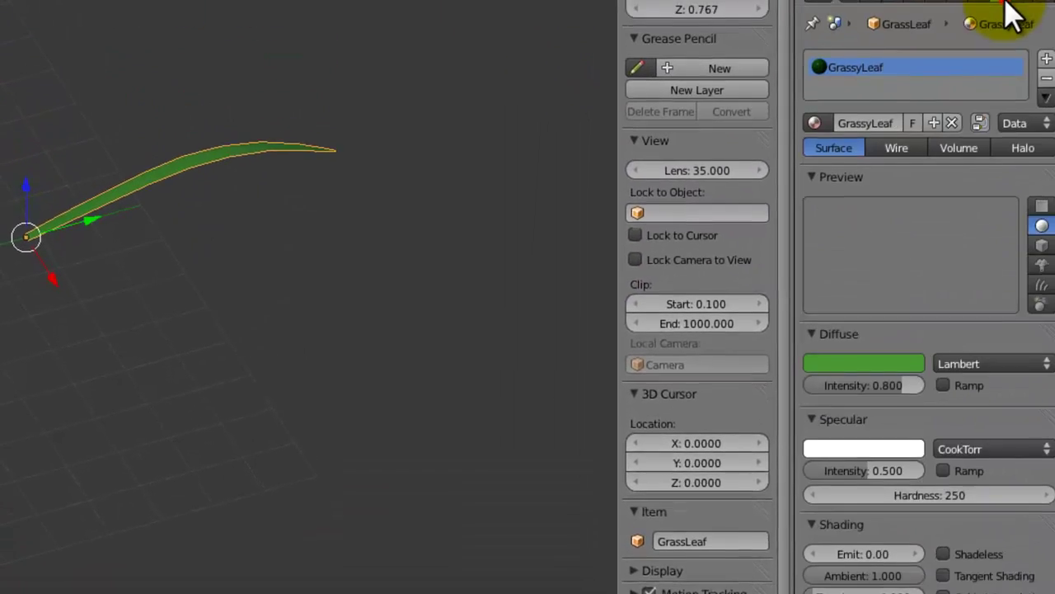
left_click(194, 250)
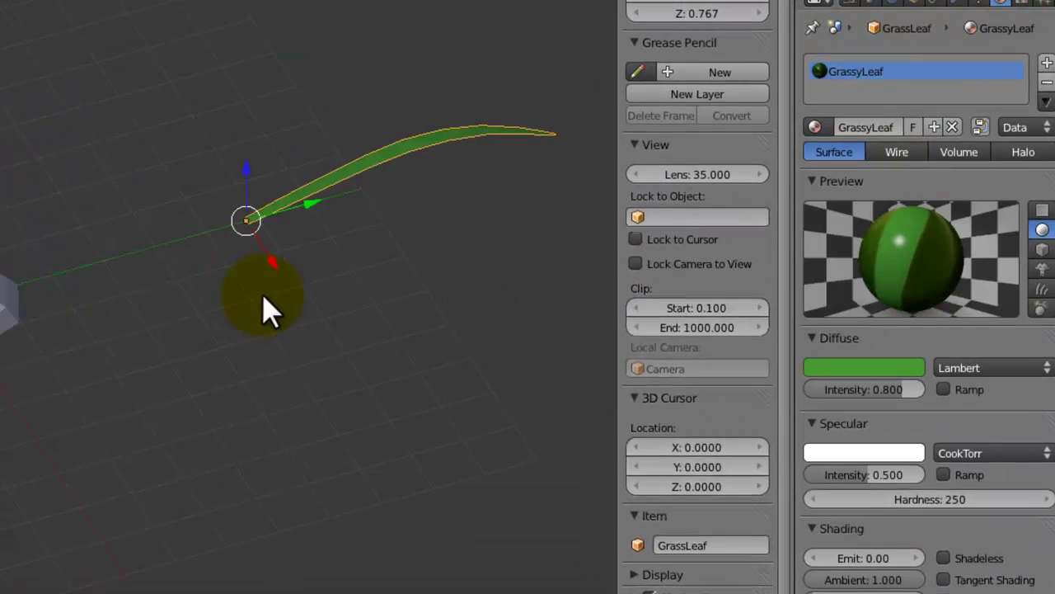
Add a particle system of type Hair to the flattened sphere.
key("KP_Decimal")
right_click(319, 299)
middle_click_drag(419, 200, 122, 188, "shift")
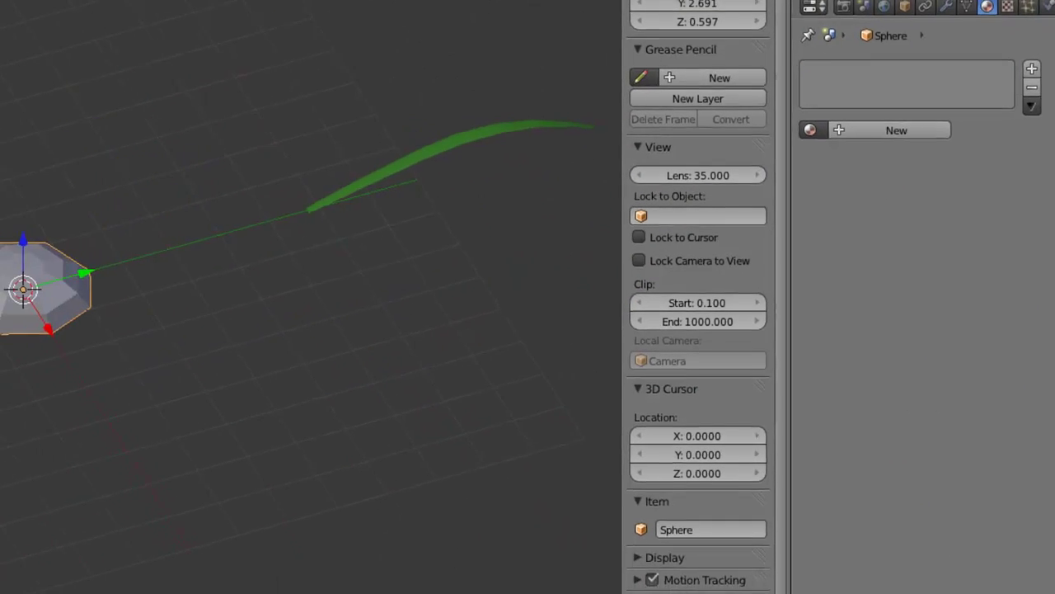
middle_click_drag(318, 220, 499, 204, "shift")
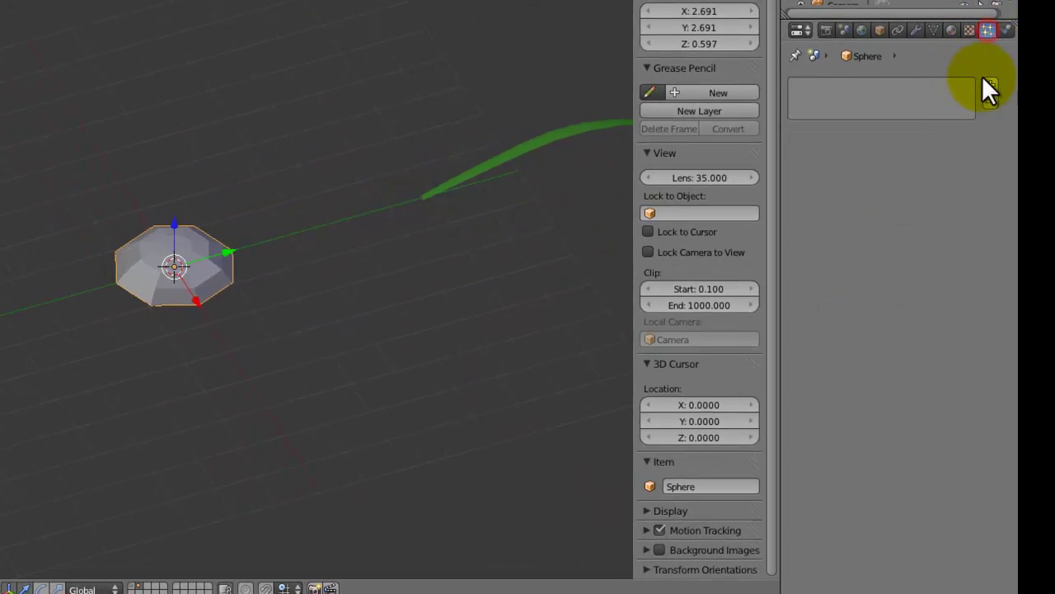
left_click(987, 85)
left_click(886, 171)
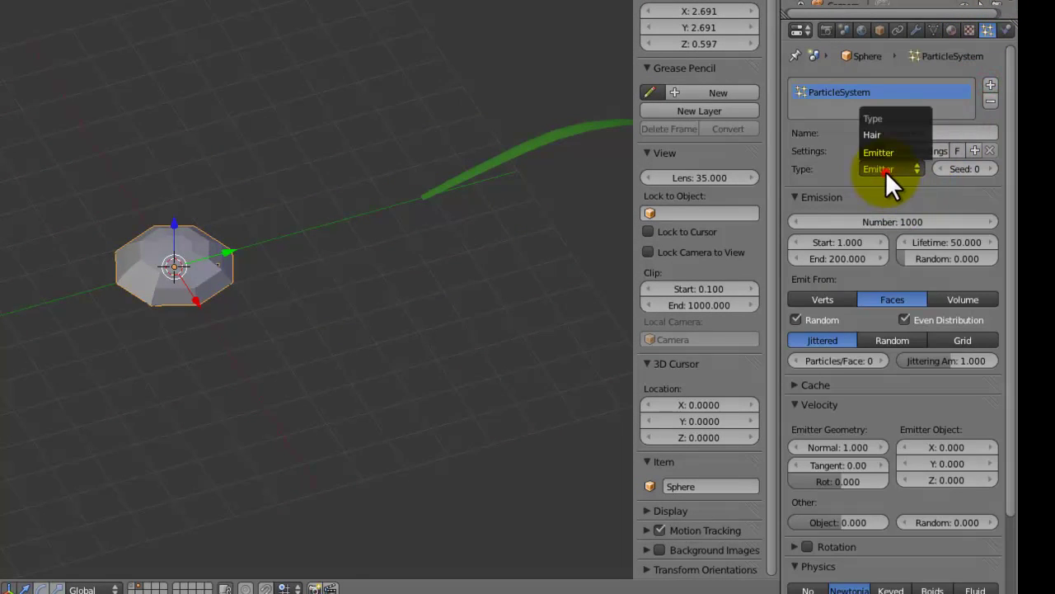
left_click(886, 129)
middle_click_drag(171, 124, 272, 99)
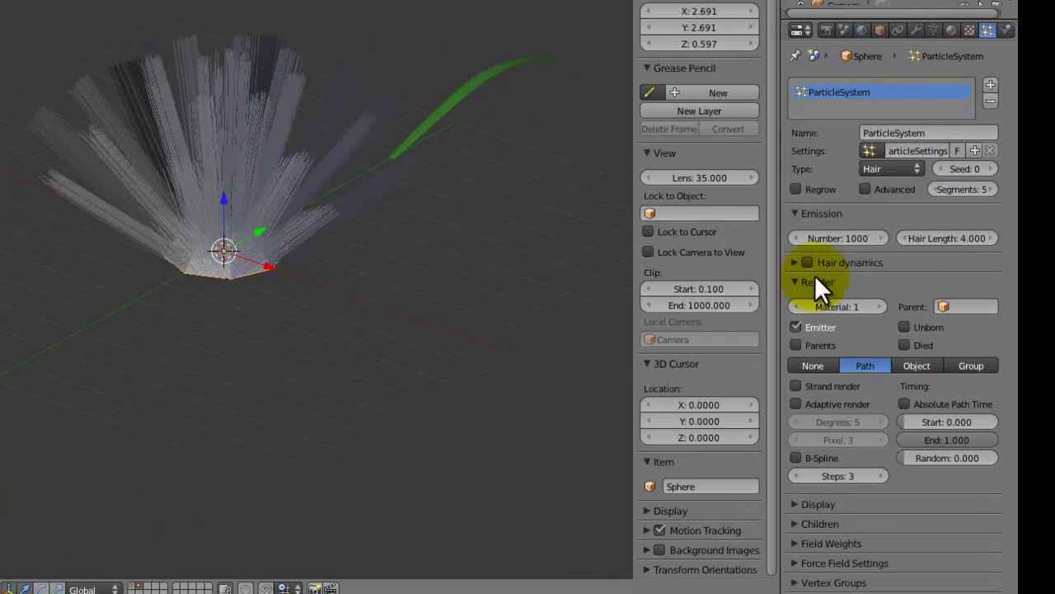
Enable the advanced settings of the sphere's hair particle system and set the particle number to 50.
left_click(841, 238)
left_click(865, 190)
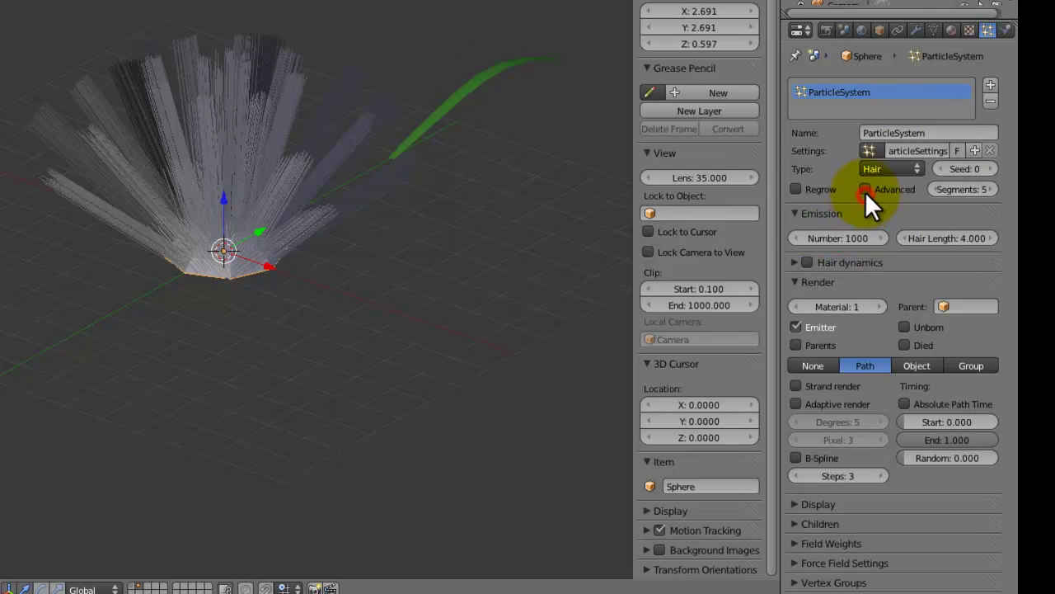
left_click(865, 191)
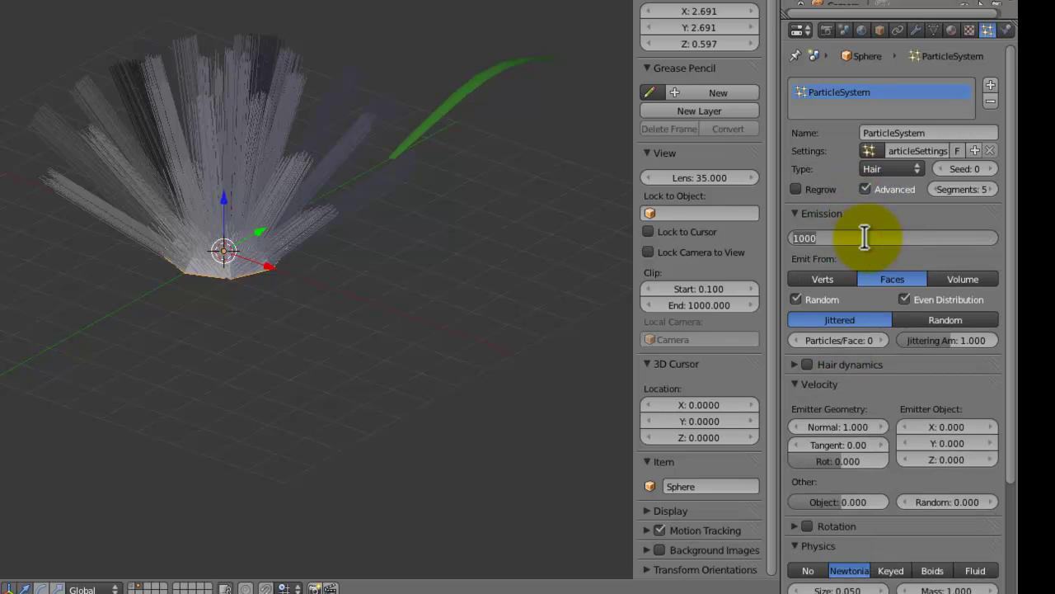
type("50")
key("Return")
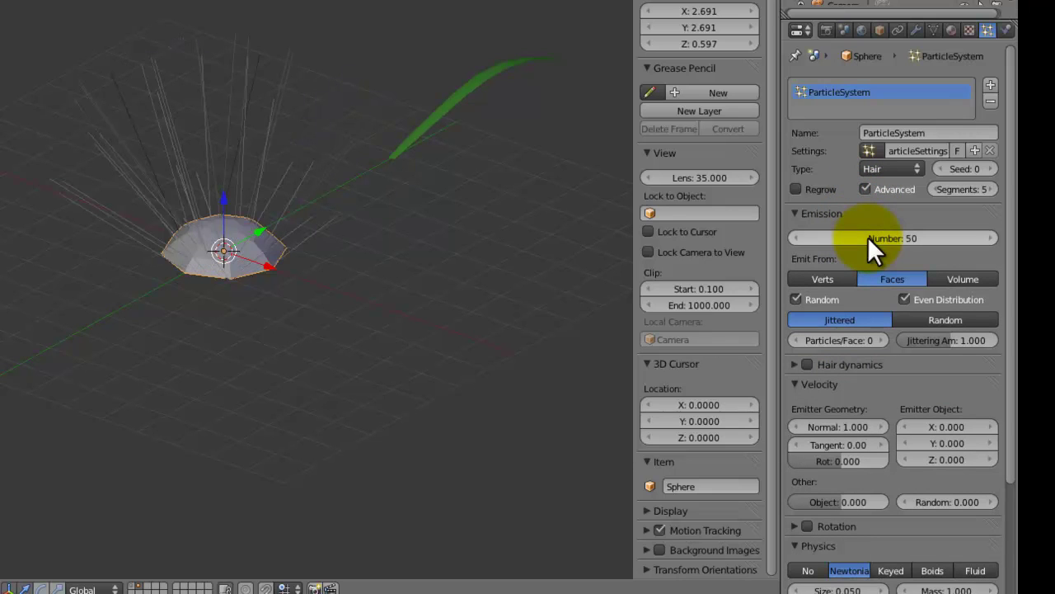
Set the sphere's hair particles to render as Object and open the choice of object to duplicate.
scroll(917, 343, "down", 7)
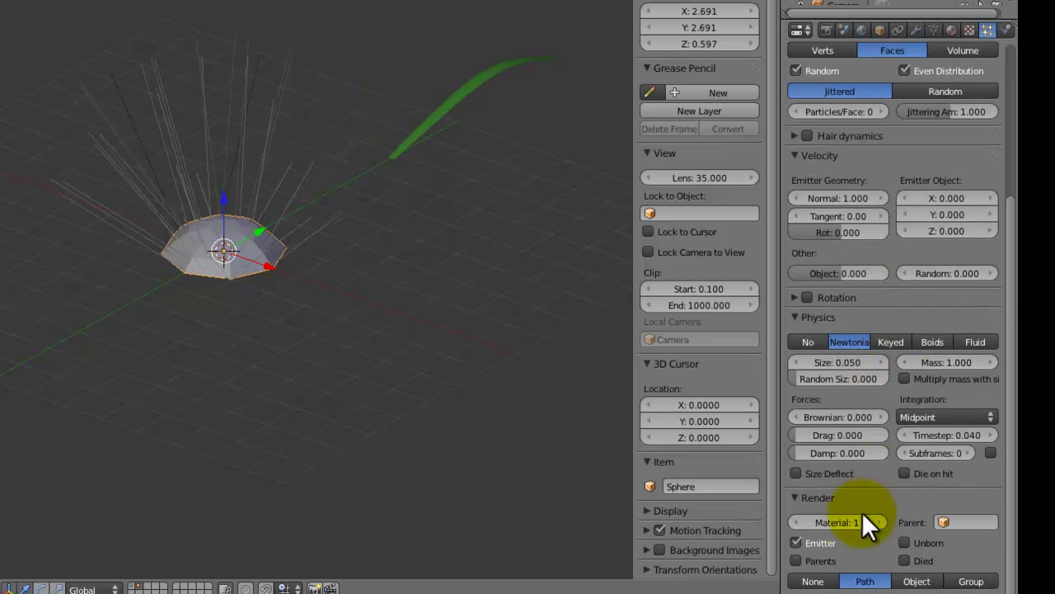
scroll(837, 525, "down", 4)
left_click(921, 464)
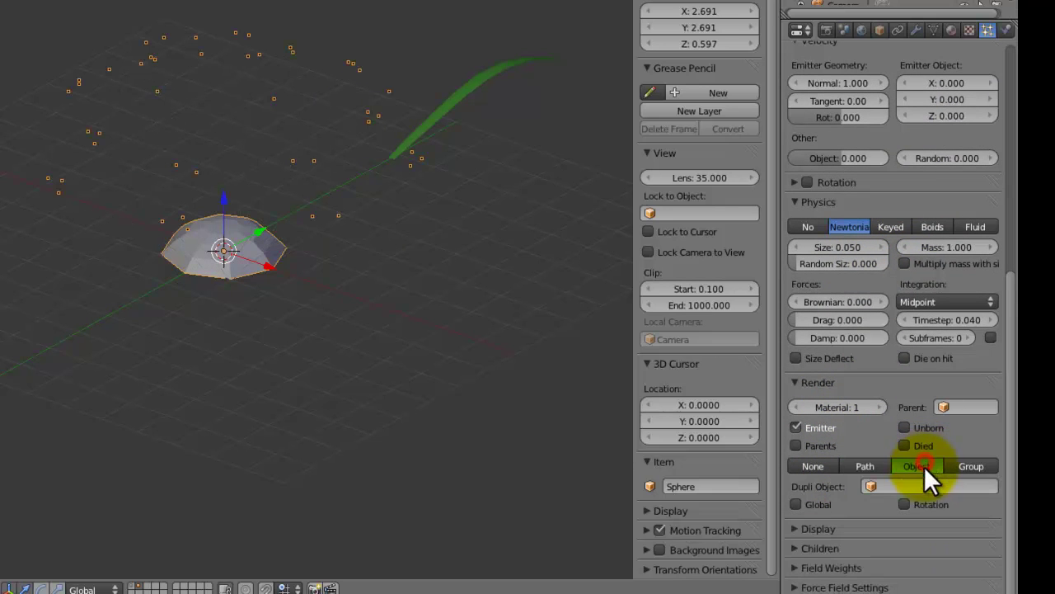
left_click(917, 485)
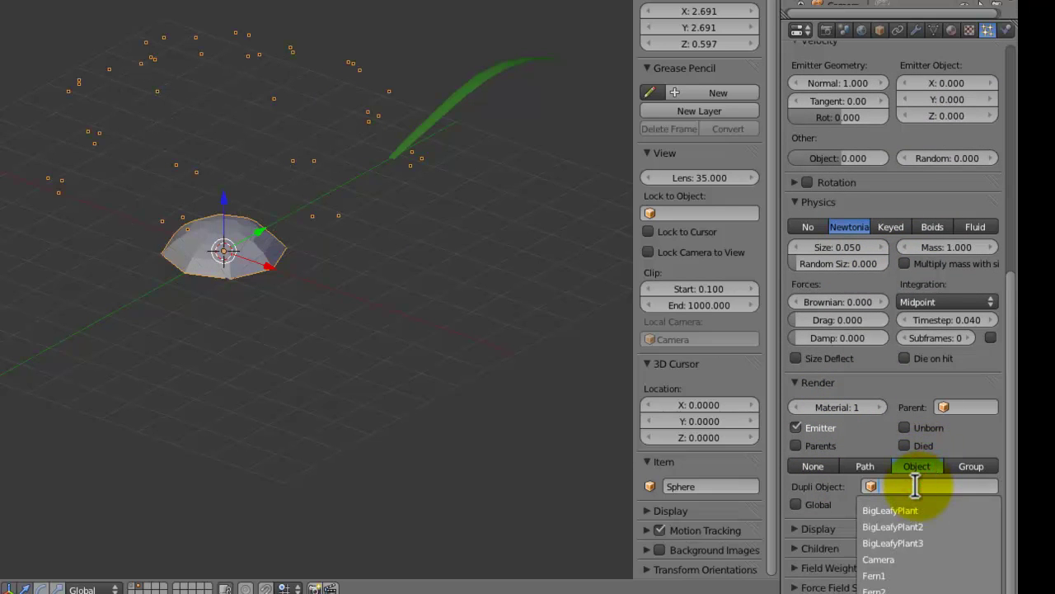
Select the grass blade to check its object name, and reselect the sphere emitter.
right_click(483, 106)
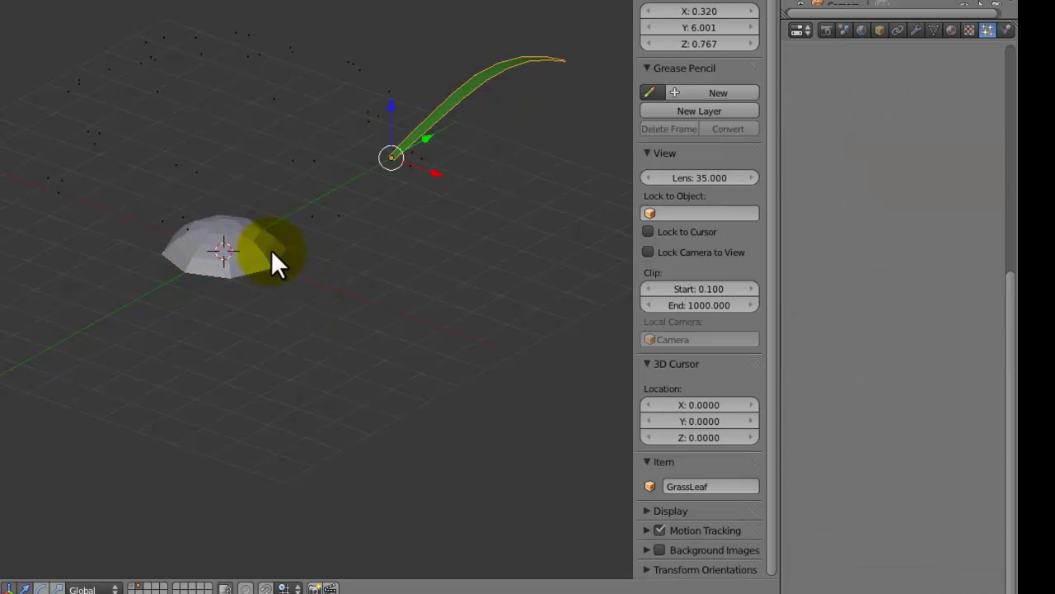
right_click(271, 252)
right_click(459, 60)
right_click(190, 258)
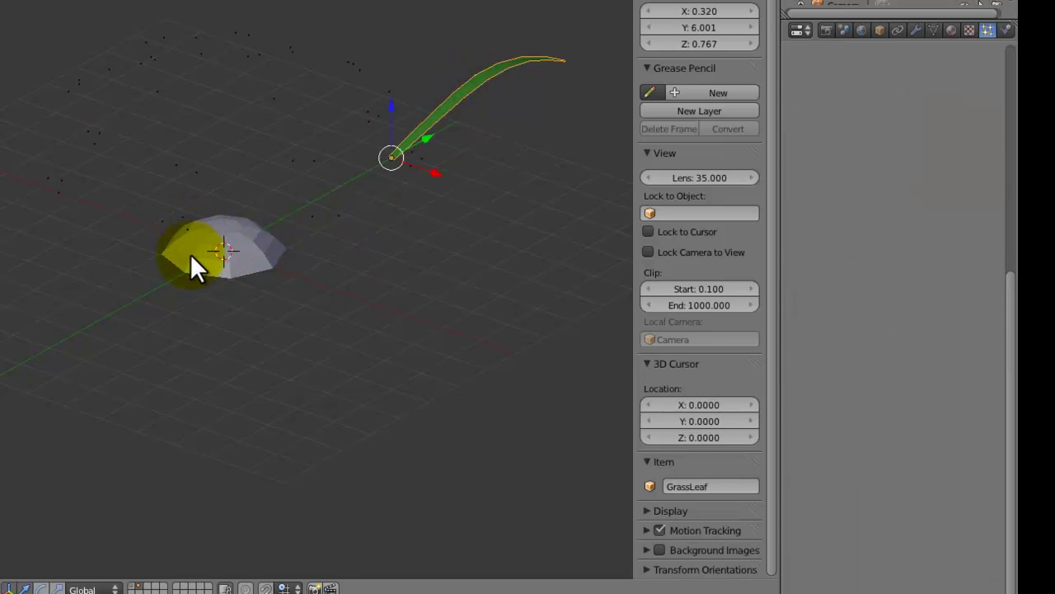
Assign GrassLeaf as the duplicated object of the sphere's hair particles and set the particle size to 0.108.
left_click(963, 487)
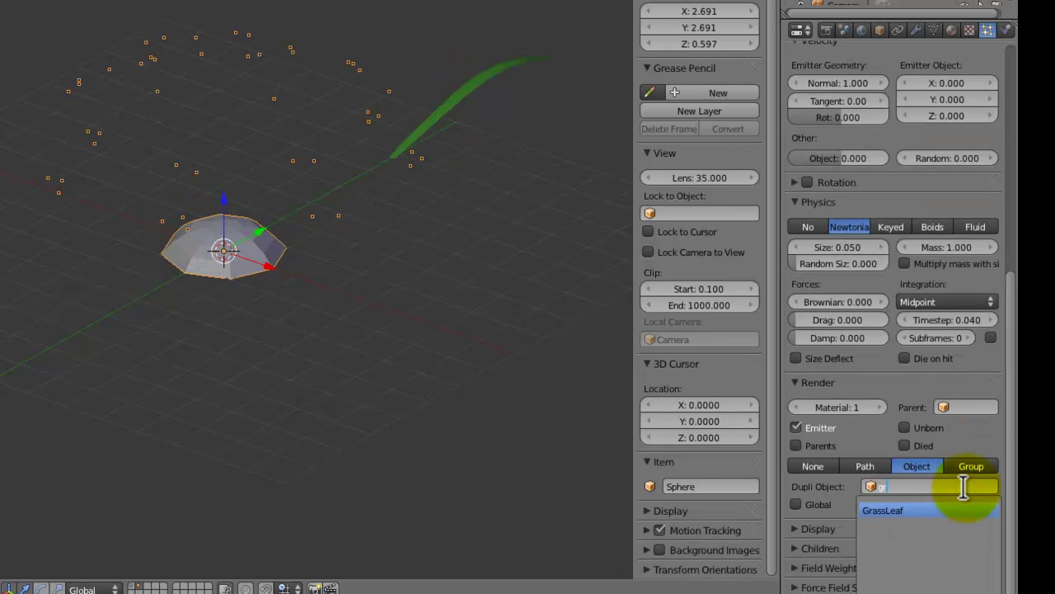
key("Return")
scroll(438, 249, "up", 3)
middle_click_drag(436, 268, 404, 286)
scroll(449, 301, "up", 3)
left_click_drag(834, 247, 852, 248)
middle_click_drag(445, 243, 374, 267)
right_click(551, 303)
middle_click_drag(550, 304, 501, 297)
key("KP_7")
key("r")
key("x")
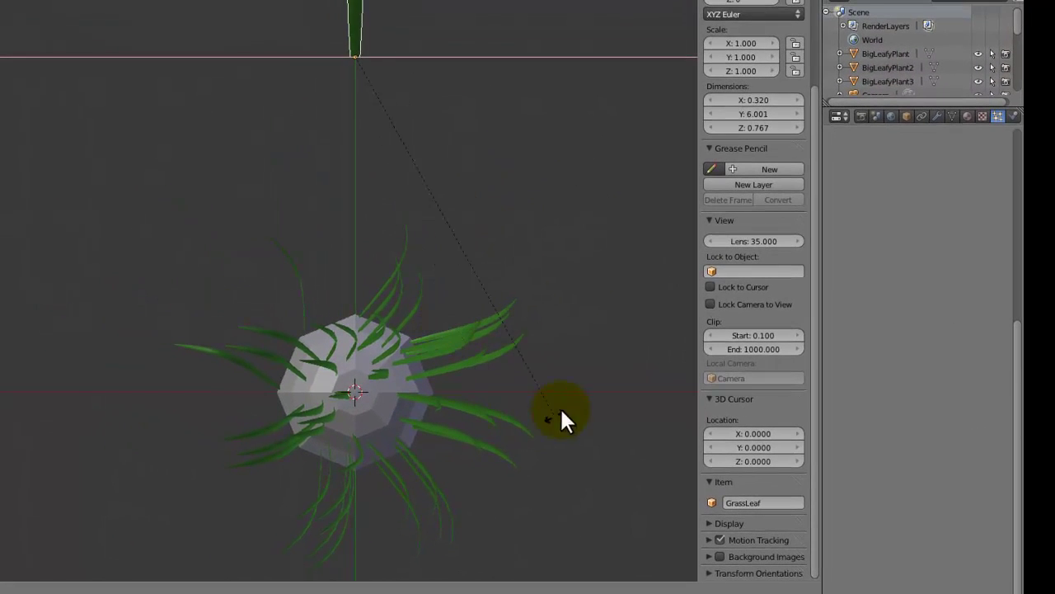
right_click(569, 136)
Make the sphere's particle copies follow the rotation of the duplicated GrassLeaf object.
right_click(401, 354)
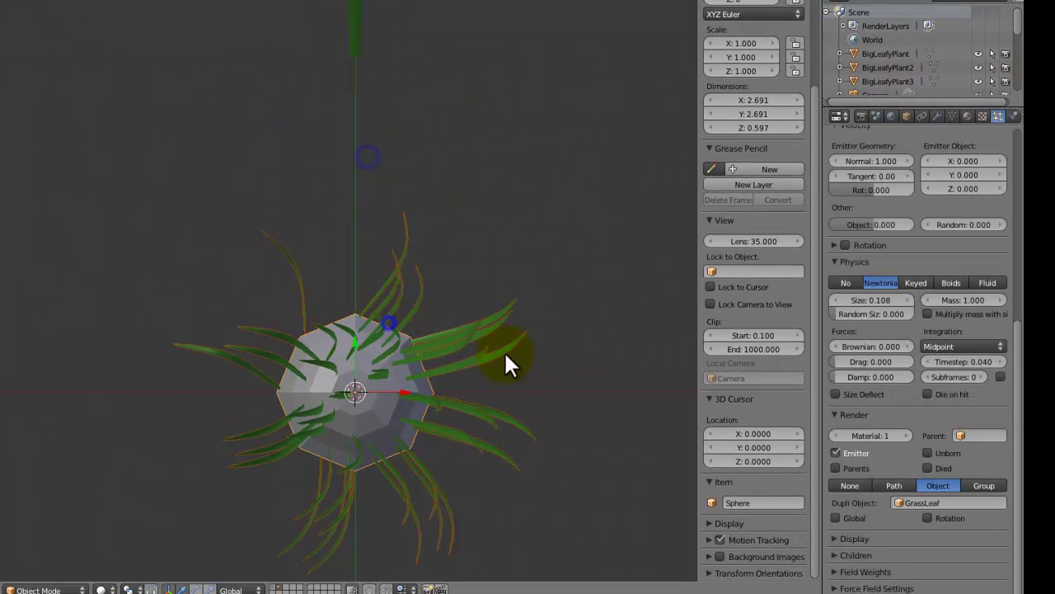
left_click(965, 517)
middle_click_drag(478, 470, 354, 330)
right_click(616, 196)
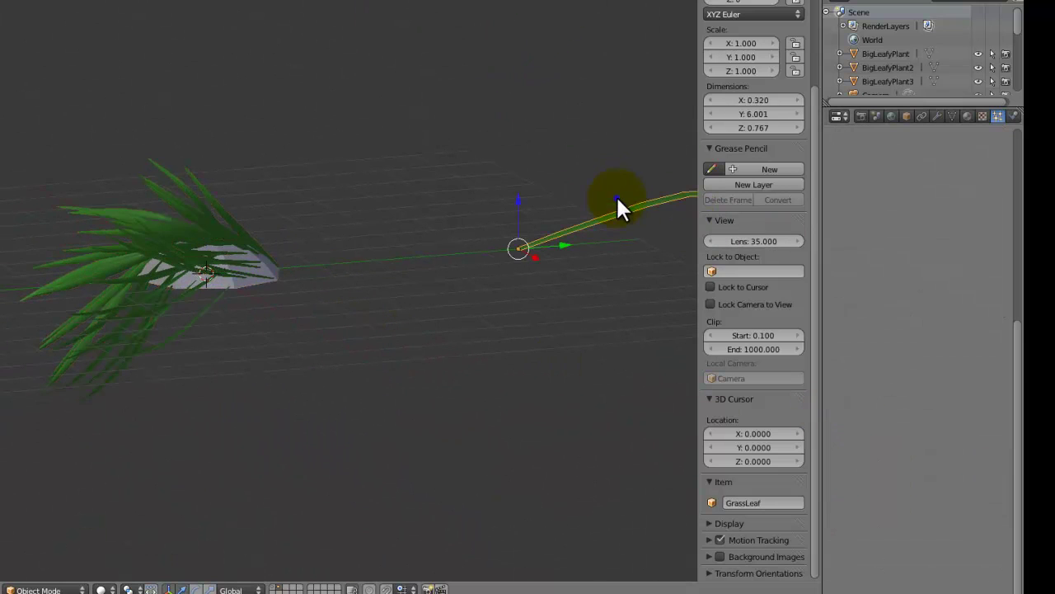
key("r")
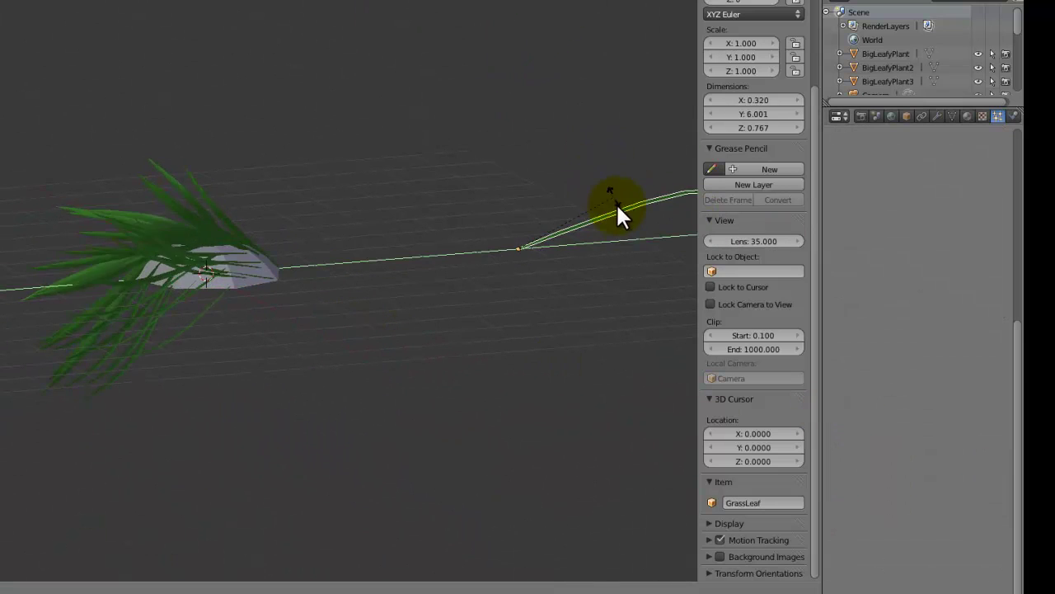
key("x")
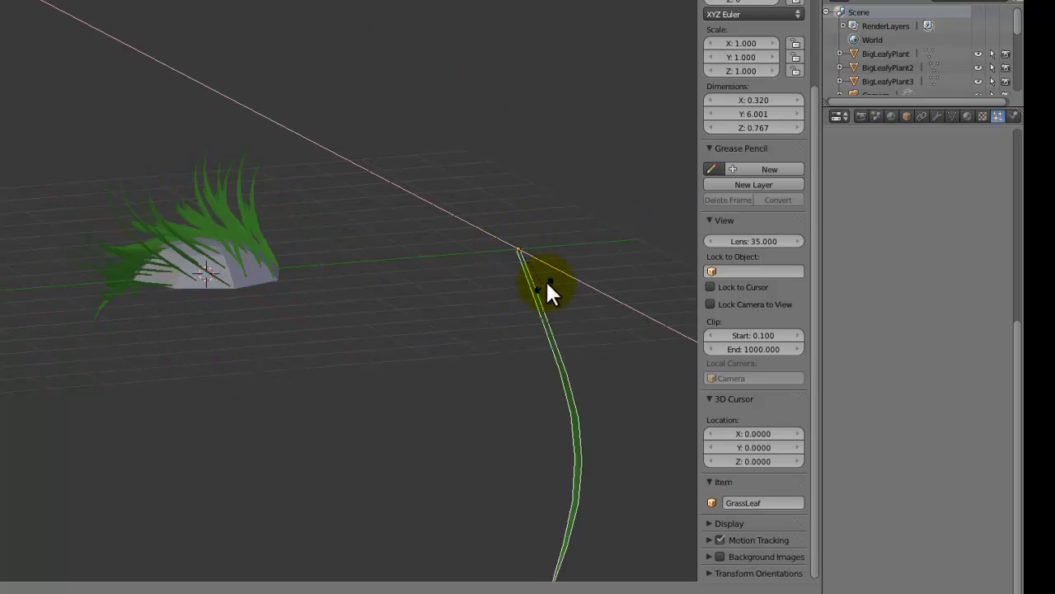
left_click(532, 276)
Rotate the grass blade 90 degrees about Y and turn it about Z until it lies along the X axis.
key("KP_3")
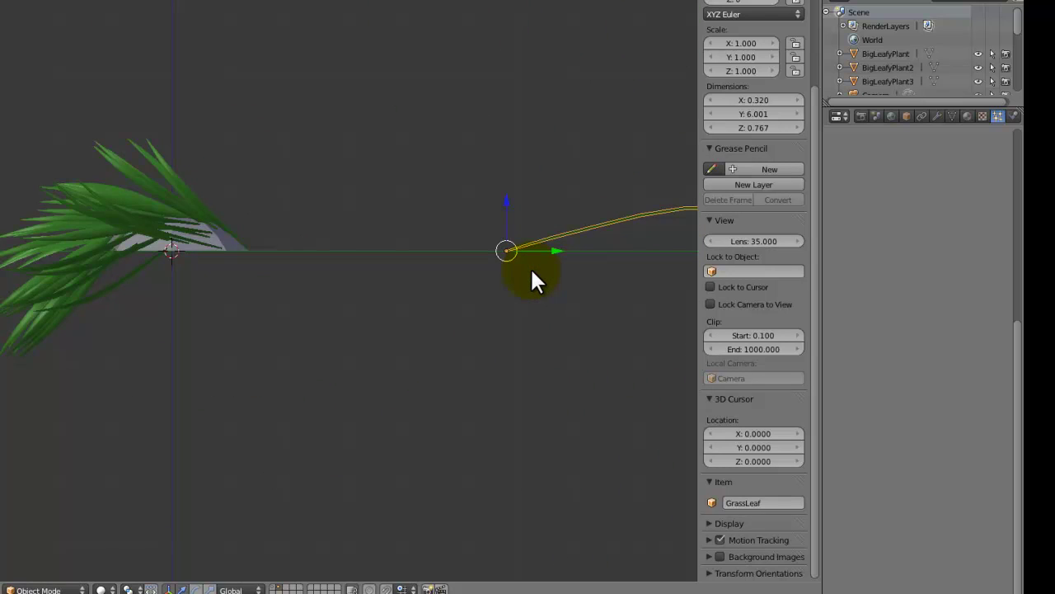
type("ry90")
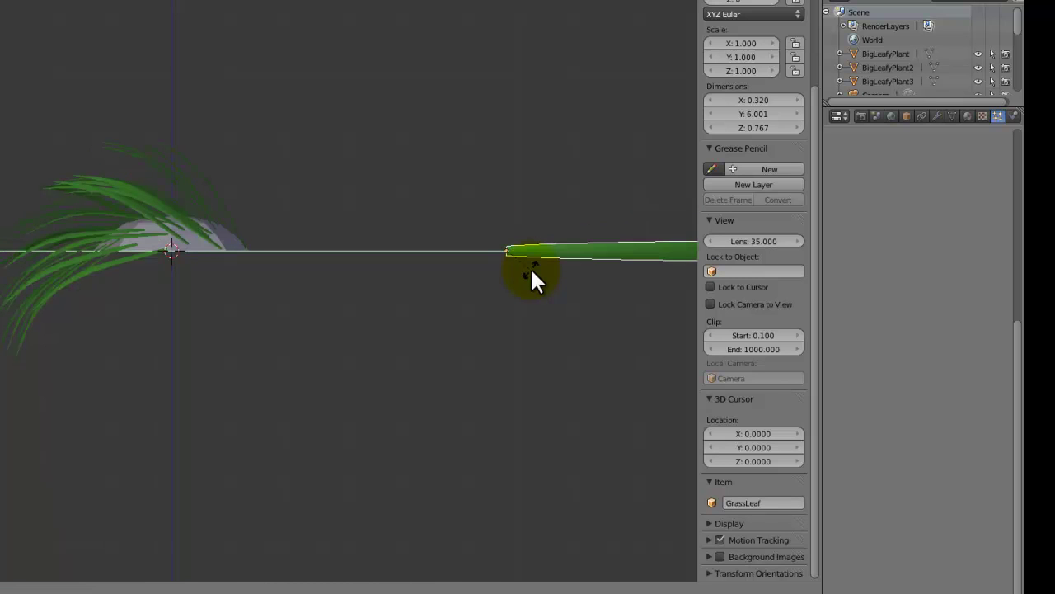
key("Return")
key("r")
key("z")
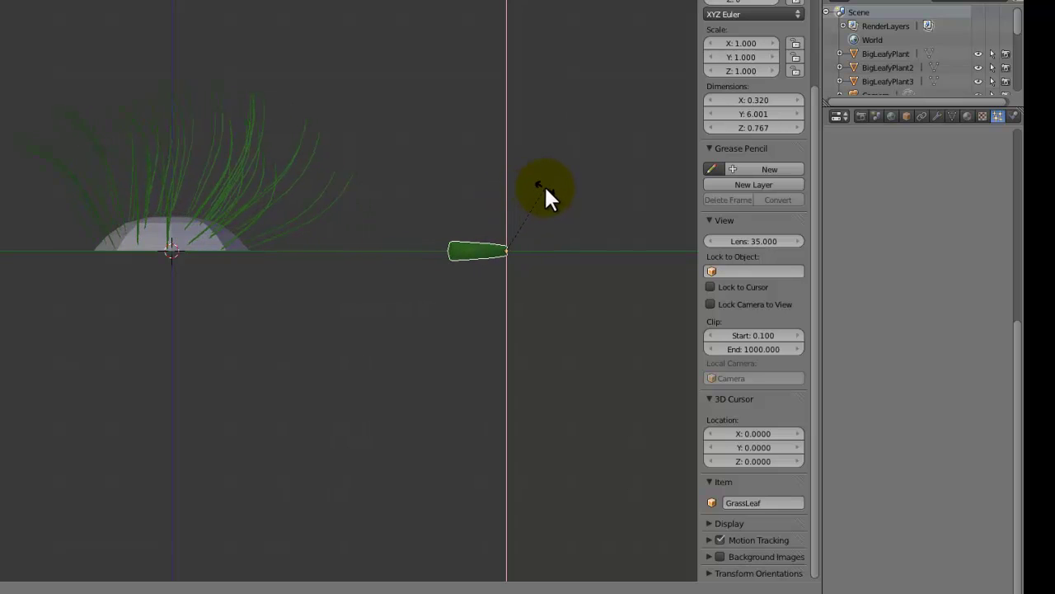
left_click(543, 187)
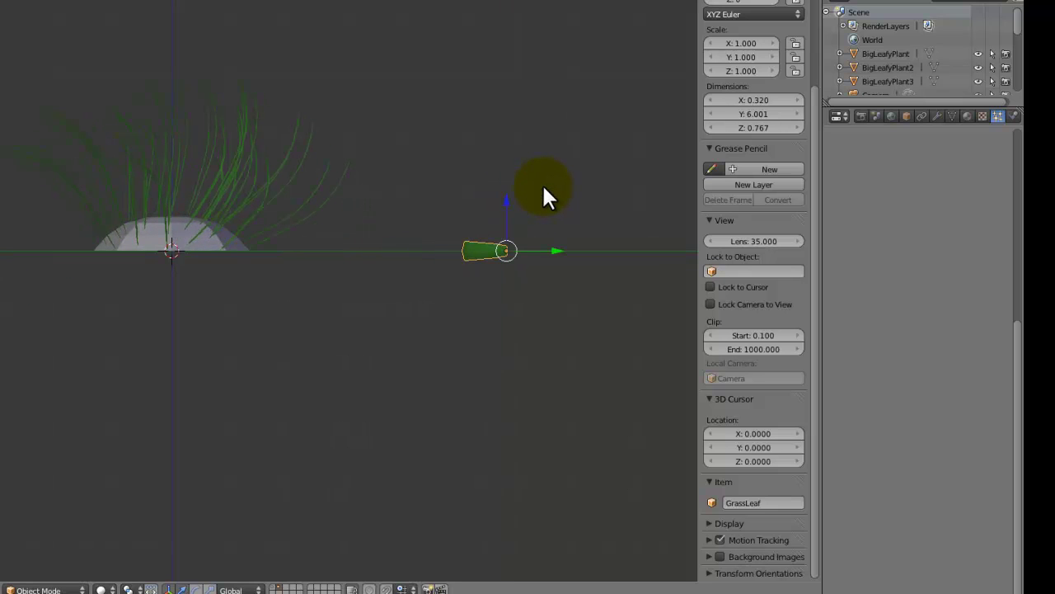
middle_click_drag(582, 213, 278, 306)
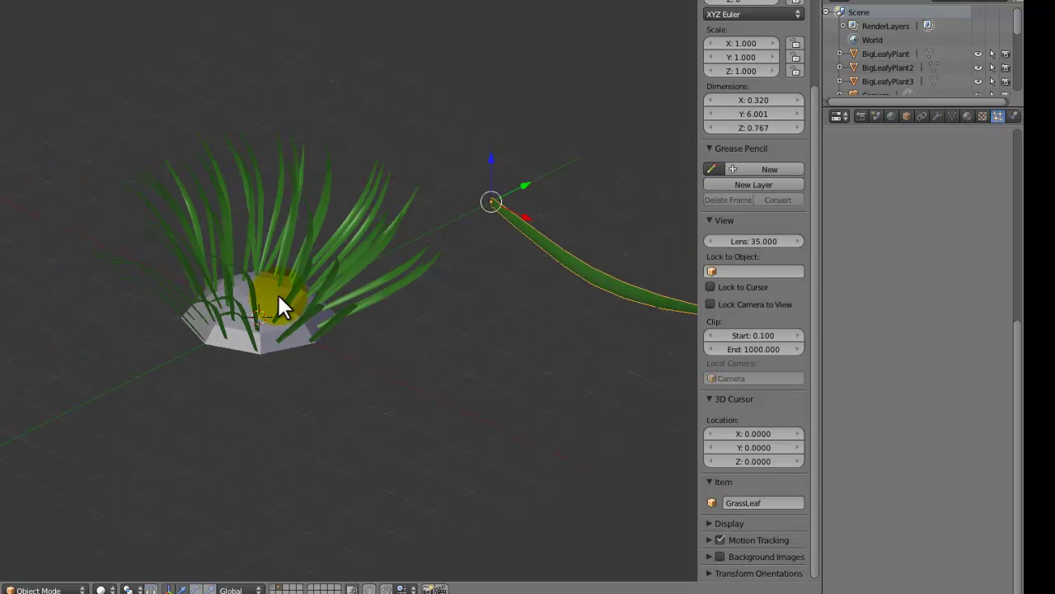
Enable particle rotation on the sphere with Normal initial orientation, a phase of 0.231 and a random phase of 0.223.
right_click(278, 306)
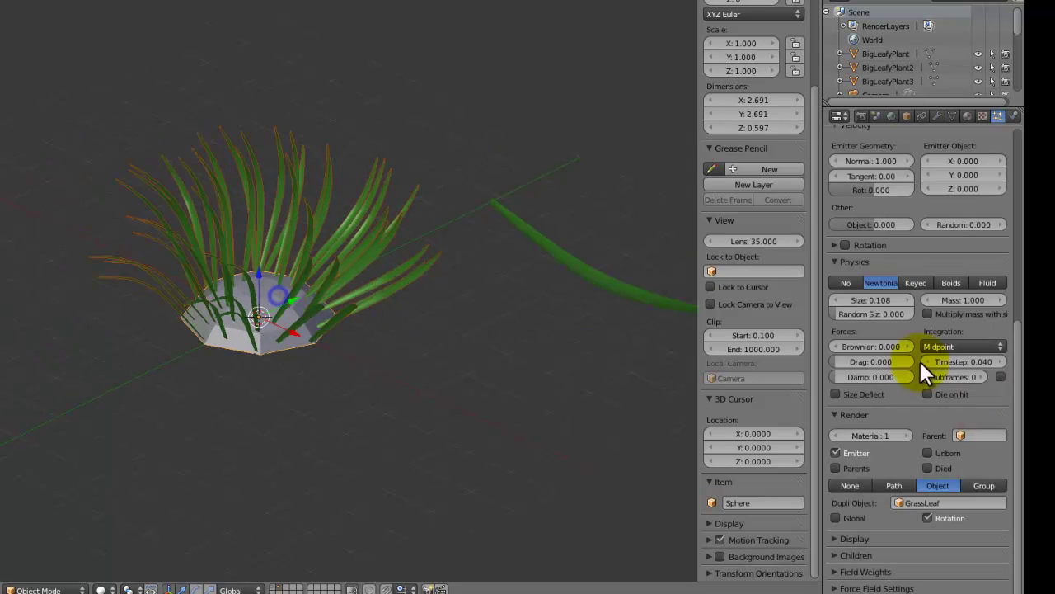
left_click(845, 242)
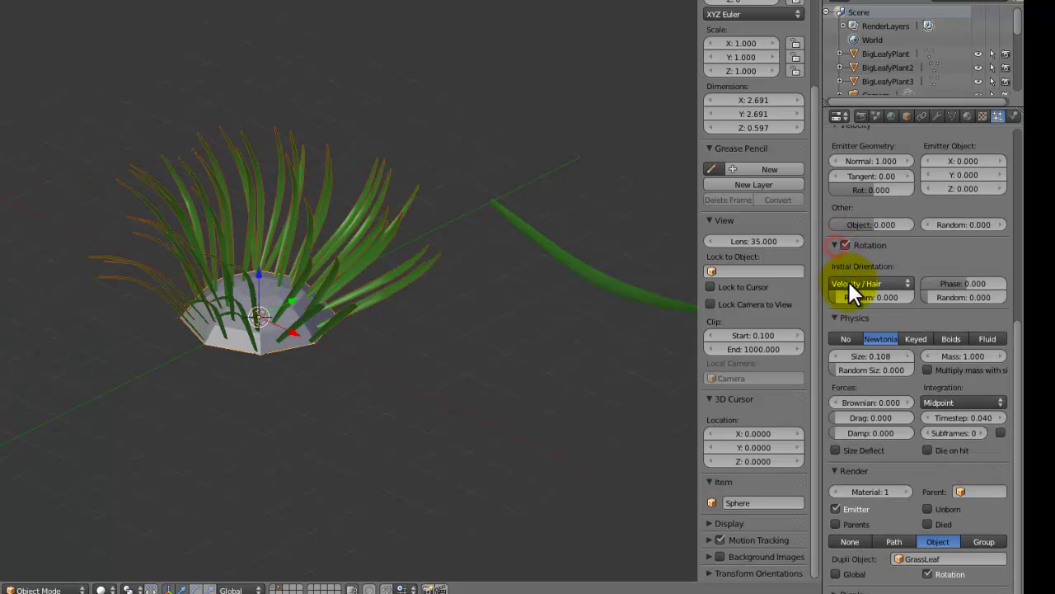
left_click(847, 282)
left_click(850, 255)
middle_click_drag(439, 357, 409, 363)
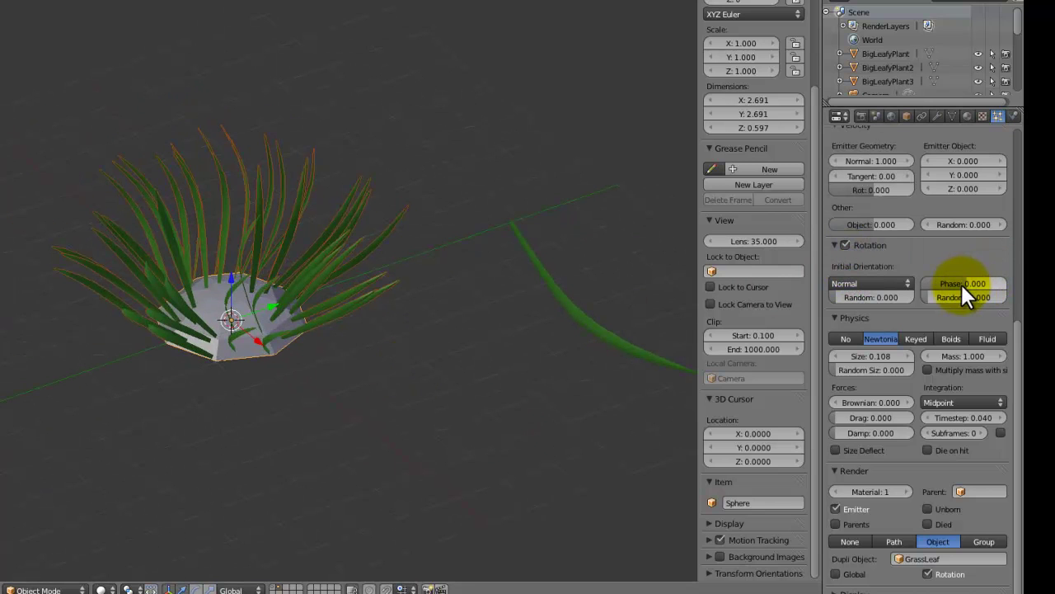
left_click_drag(962, 285, 977, 298)
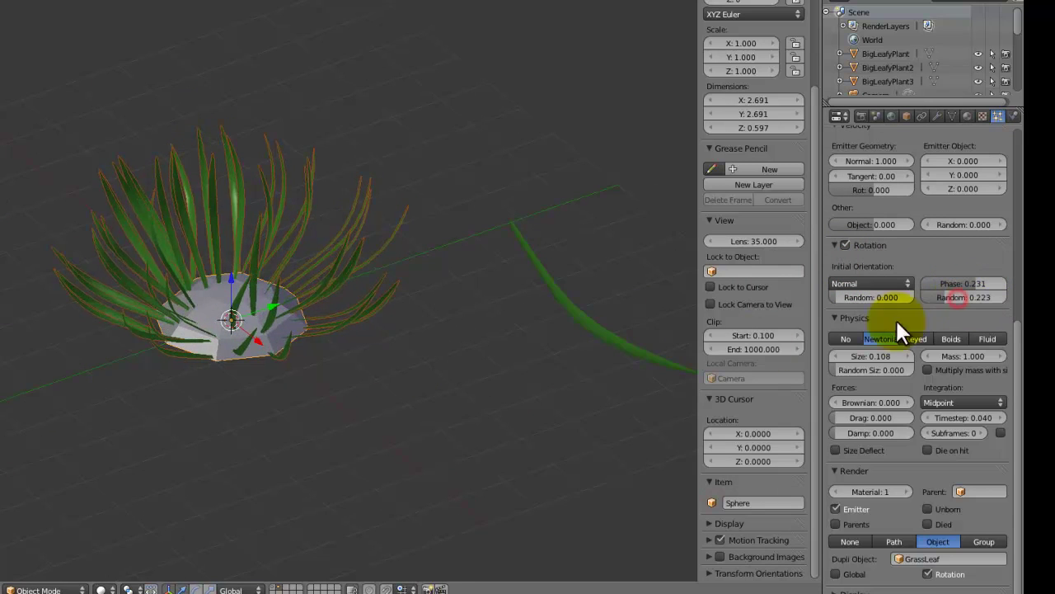
Select the grass blade and open its mesh for editing in top view.
middle_click_drag(509, 361, 564, 247)
right_click(564, 249)
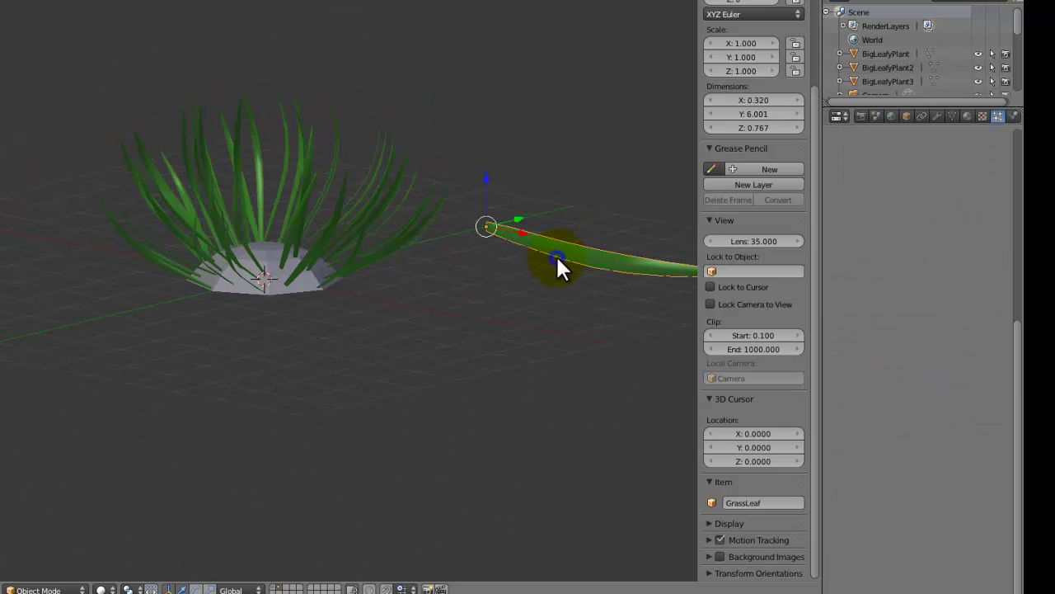
key("KP_7")
key("Tab")
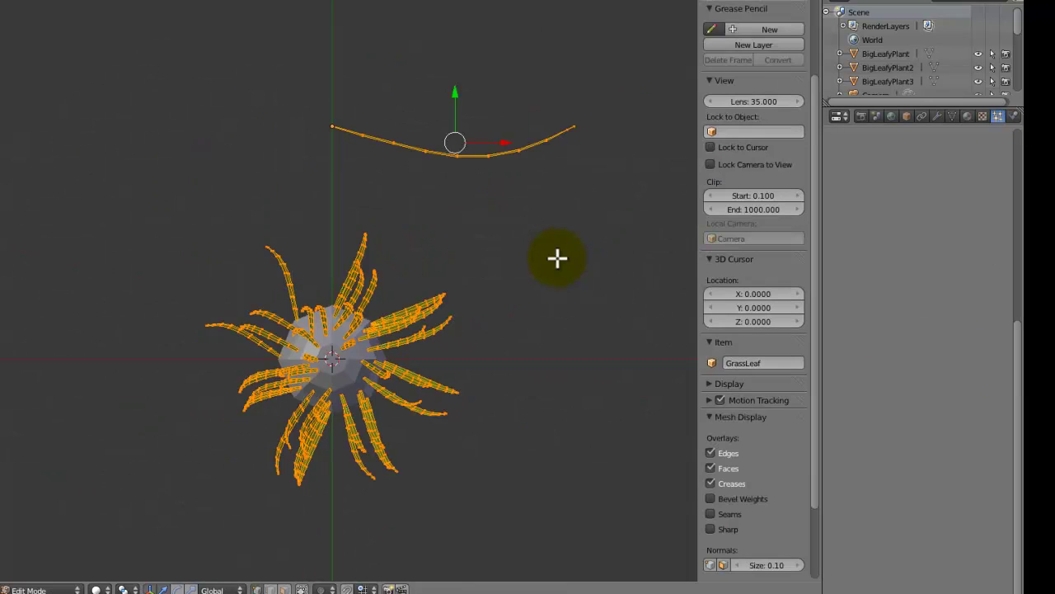
Try to mirror the whole blade mesh along Y with a scale of -1 and shift it back to its origin.
type("s-1")
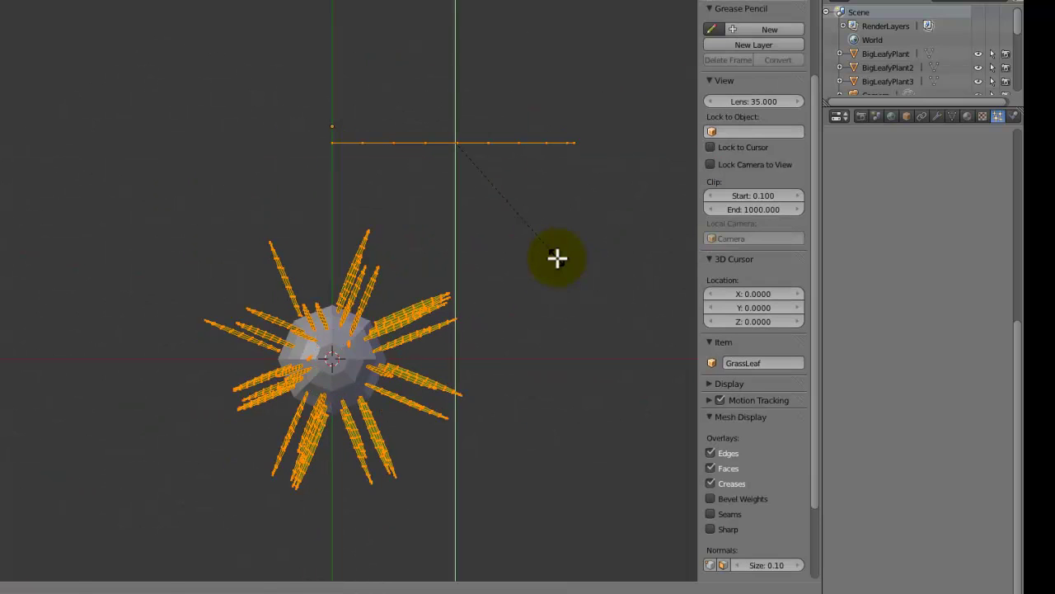
key("Return")
key("g")
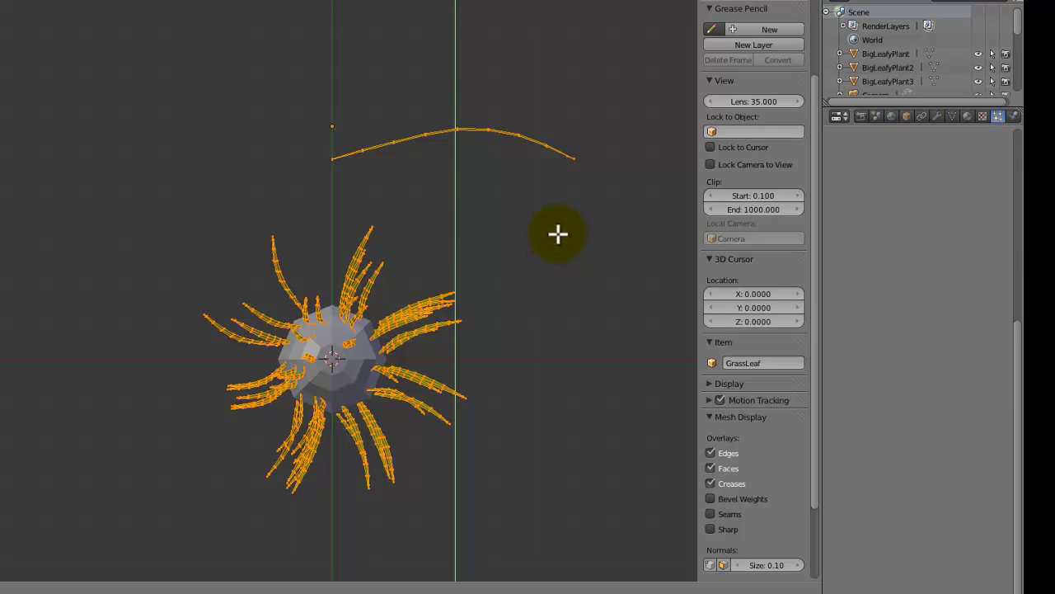
middle_click_drag(556, 229, 435, 313)
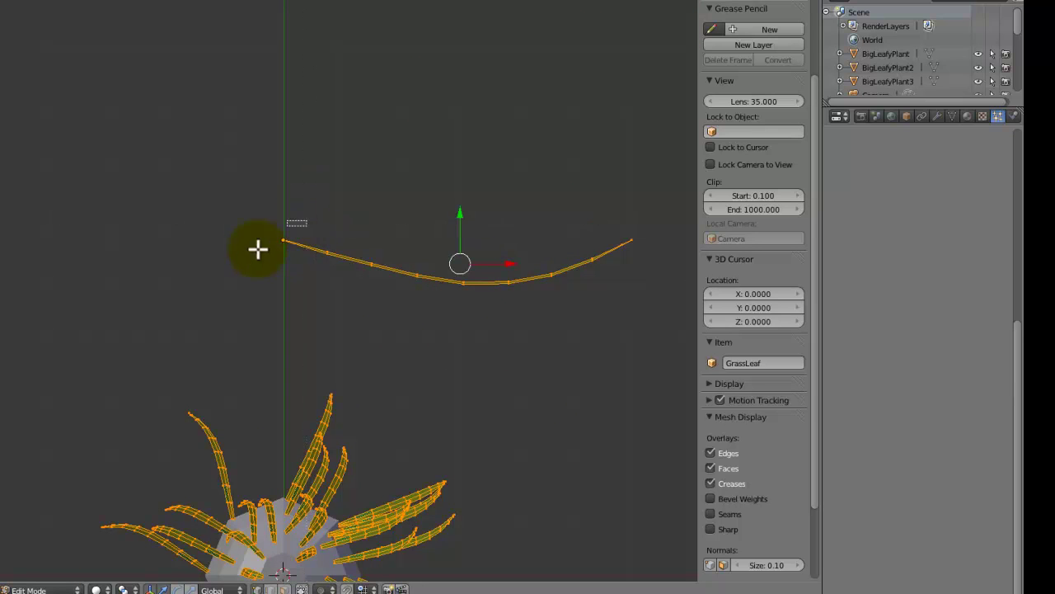
Mirror the blade mesh without its root vertices along Y by a scale of -1 and move it along Y in line with the root.
middle_click_drag(258, 249, 237, 281)
type("sy")
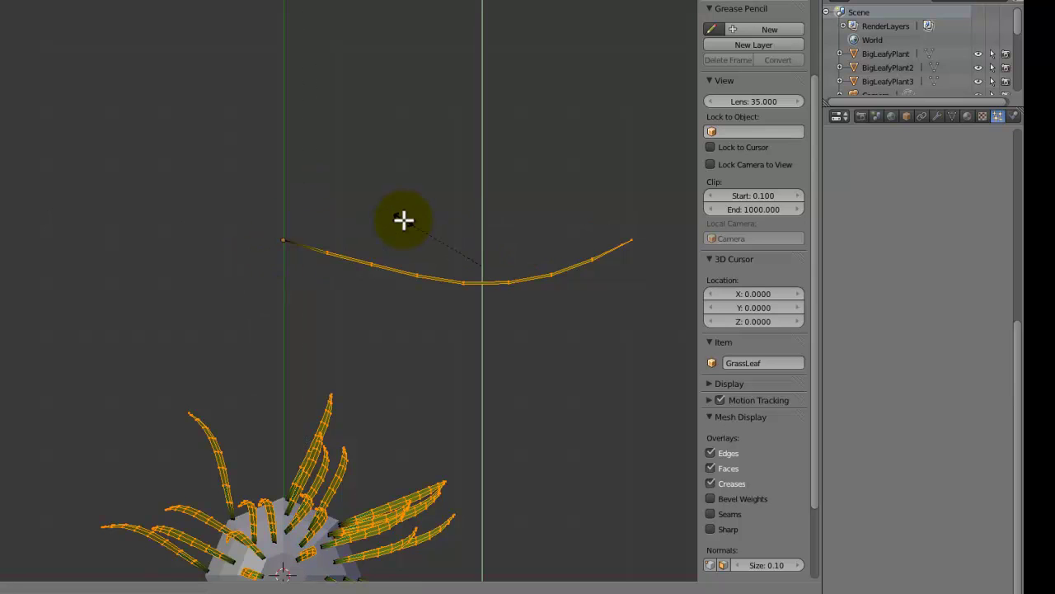
type("-1")
key("Return")
key("g")
key("y")
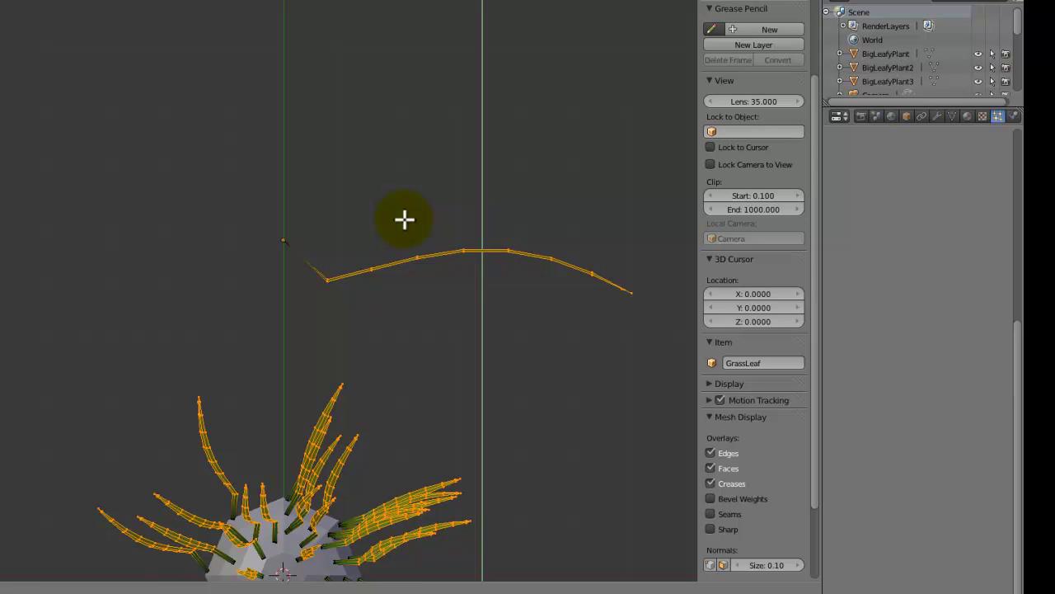
left_click(408, 160)
key("Tab")
middle_click_drag(361, 390, 522, 335)
Widen the grass blade's mesh in front view by scaling it along Z to a width of about 0.93.
right_click(346, 333)
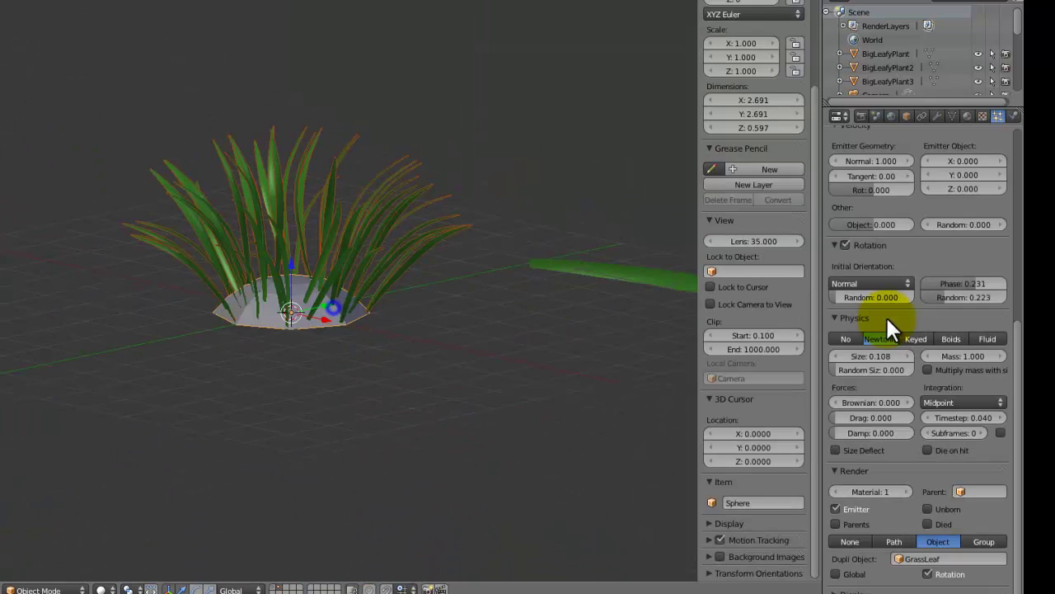
key("KP_7")
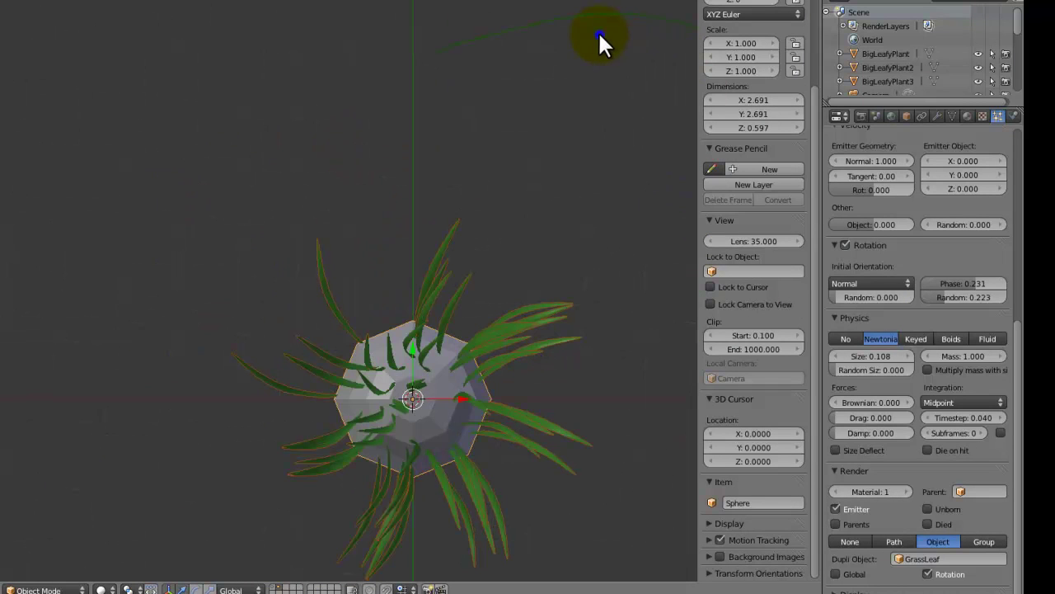
right_click(581, 9)
key("KP_1")
key("Tab")
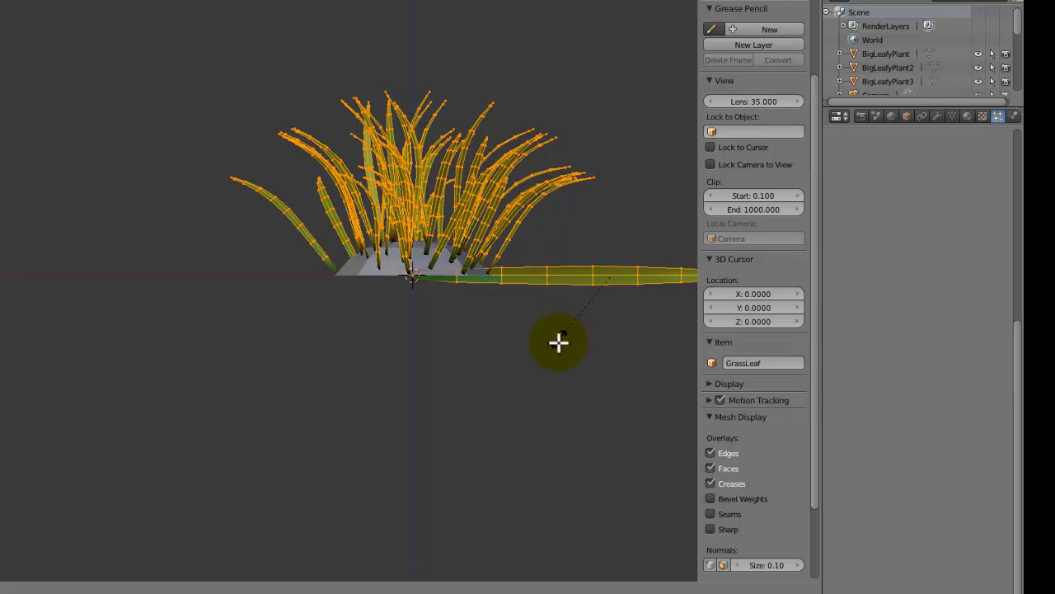
mouse_move(557, 342)
middle_mouse_down("shift")
mouse_move(472, 312)
mouse_move(468, 327)
middle_mouse_up("shift")
key("r")
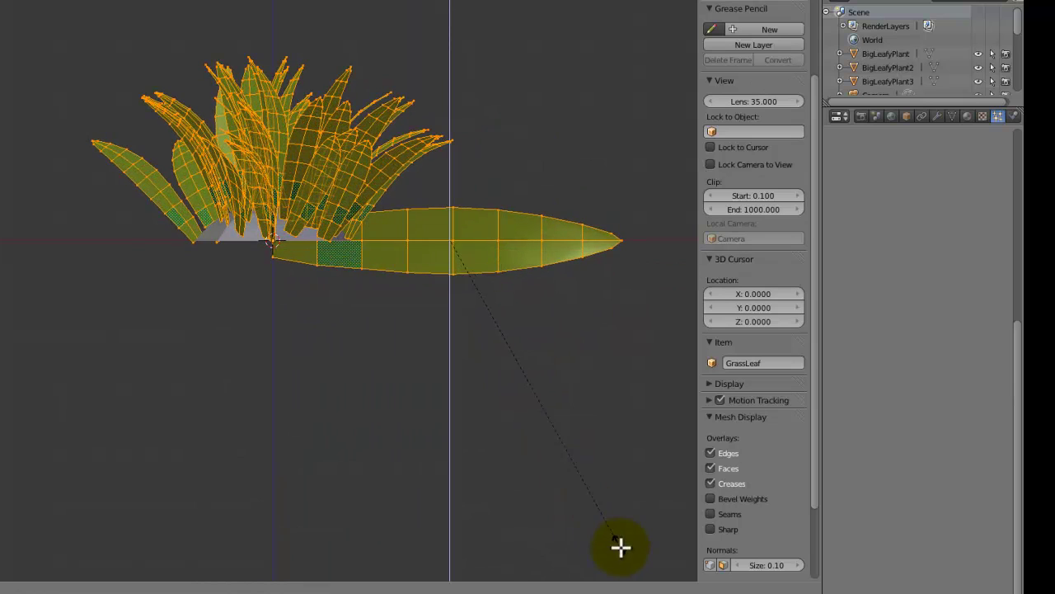
left_click(563, 487)
key("Tab")
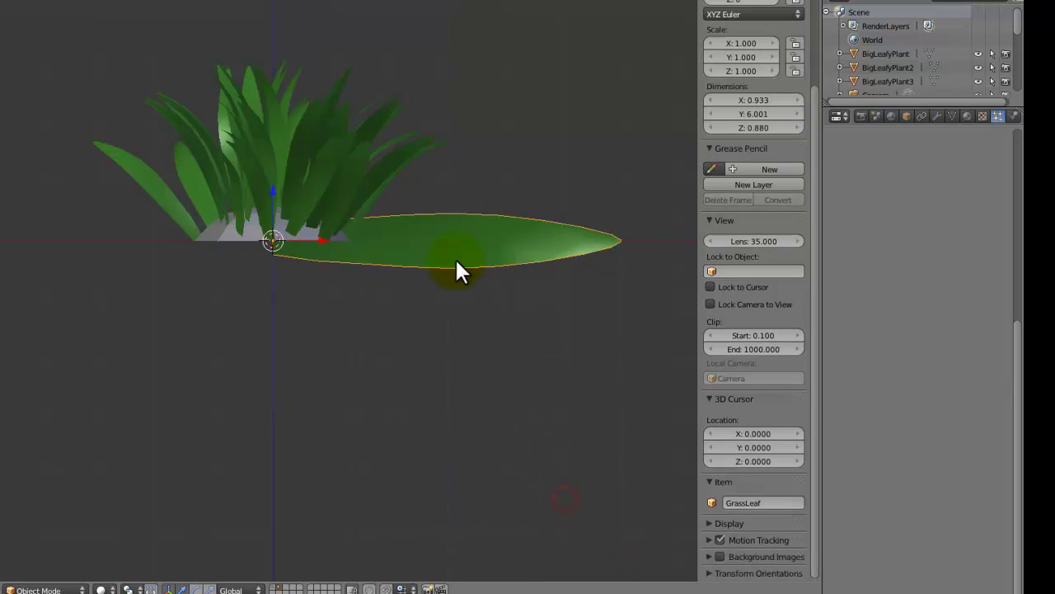
middle_click_drag(454, 271, 391, 352)
Set the particle number of the sphere's hair system to 100.
right_click(257, 273)
middle_click_drag(257, 274, 423, 254)
key("KP_7")
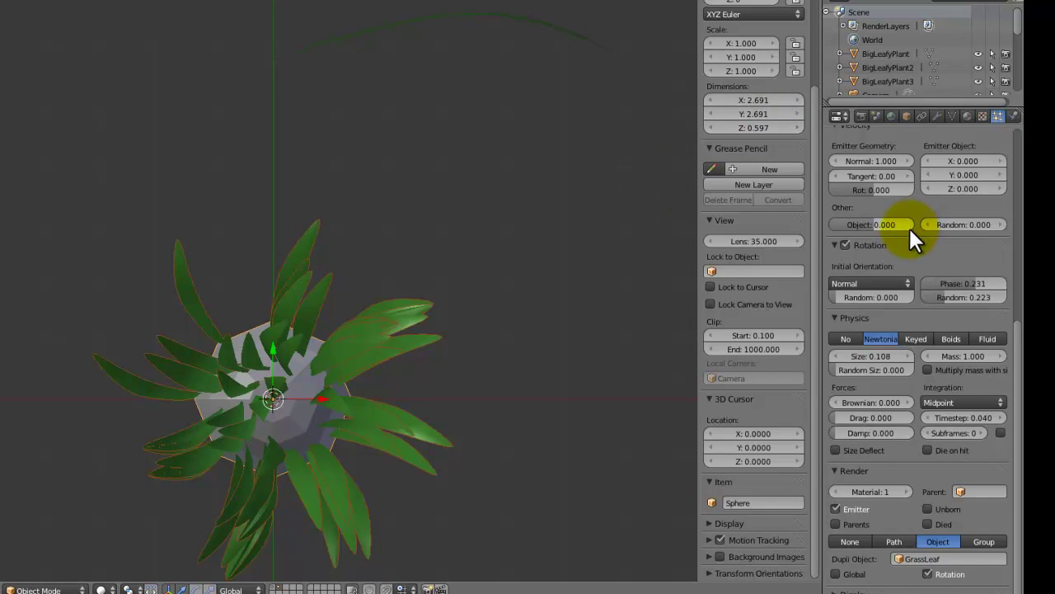
scroll(907, 231, "up", 4)
scroll(886, 214, "up", 5)
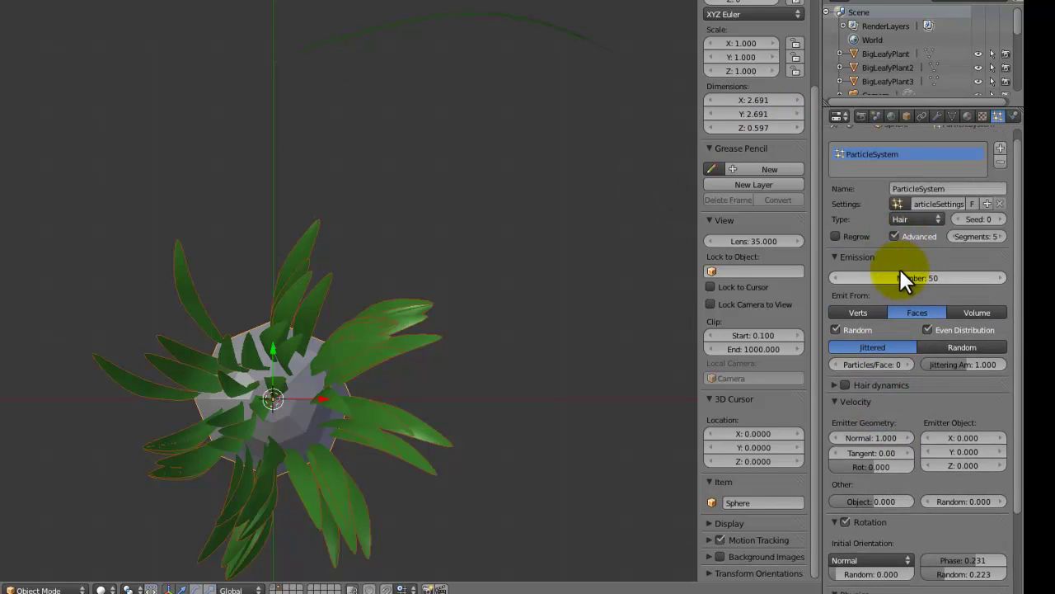
key("Return")
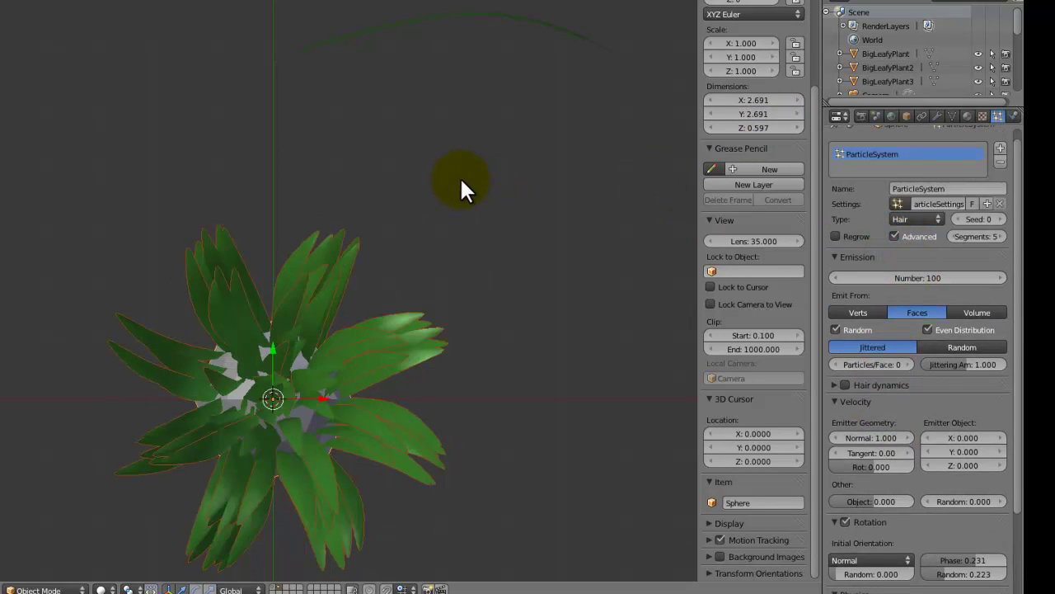
Set the random size of the sphere's particles to 0.300.
key("KP_1")
scroll(916, 506, "down", 4)
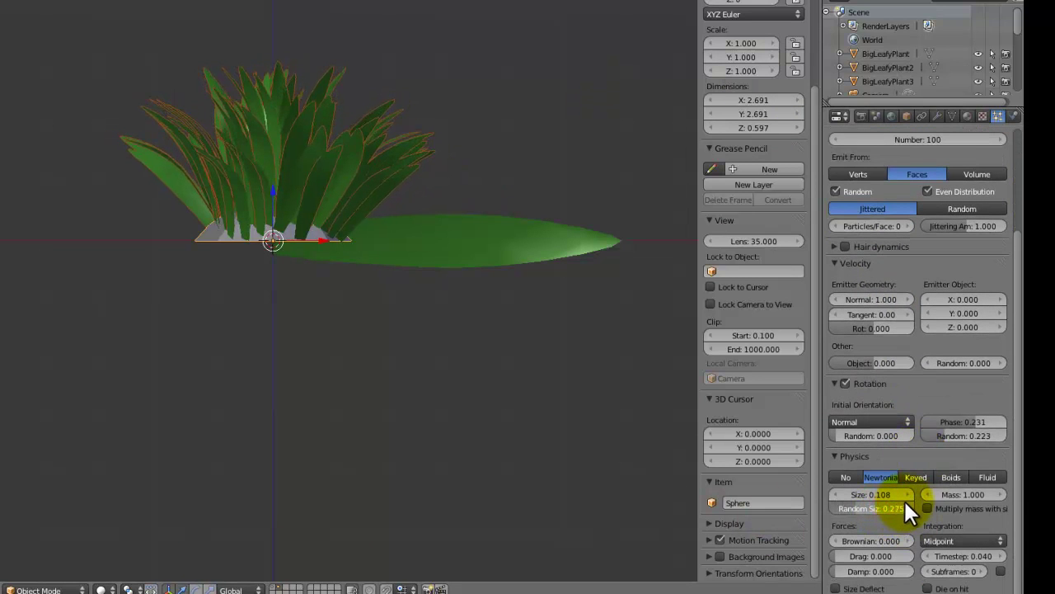
middle_click_drag(358, 243, 279, 259)
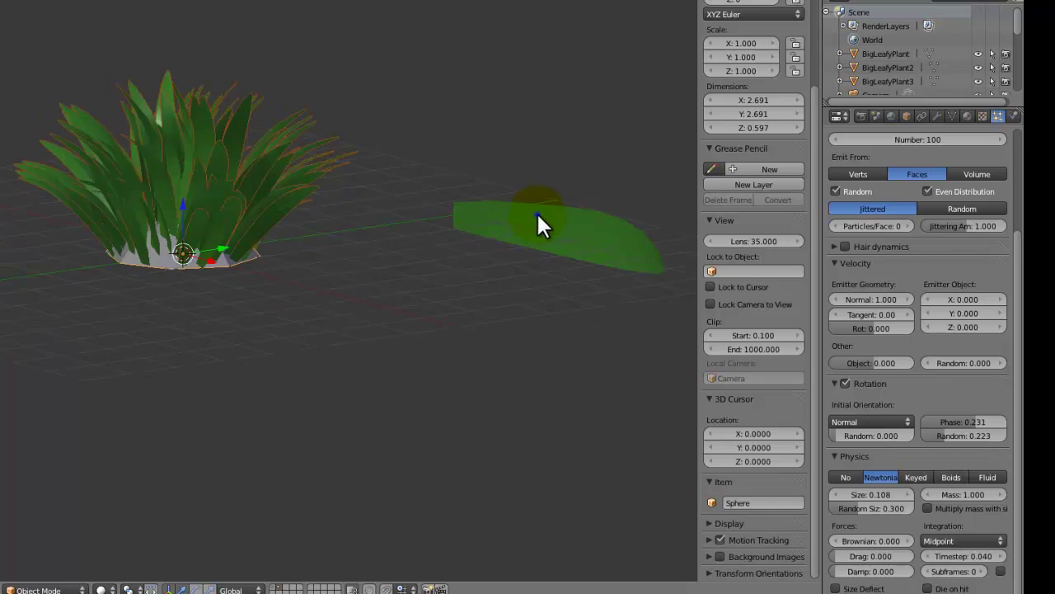
Select the widened grass blade and open its mesh for editing.
right_click(538, 214)
middle_click_drag(540, 284, 603, 278)
key("Tab")
key("s")
key("x")
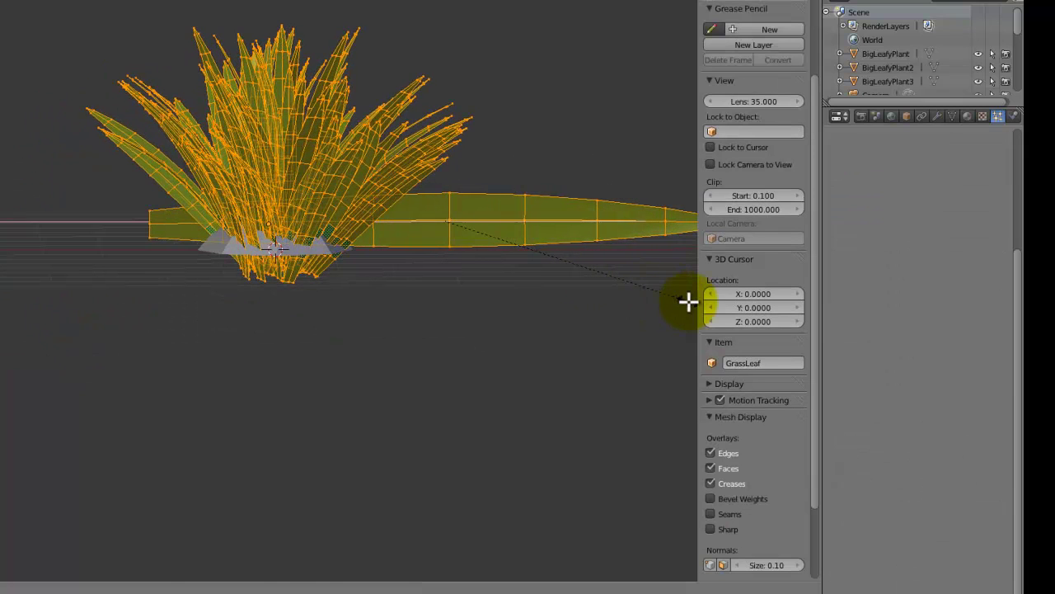
right_click(677, 304)
Select all of the grass blade's mesh except its base in front view and stretch it along X to a blade length of about 10.03.
key("KP_8")
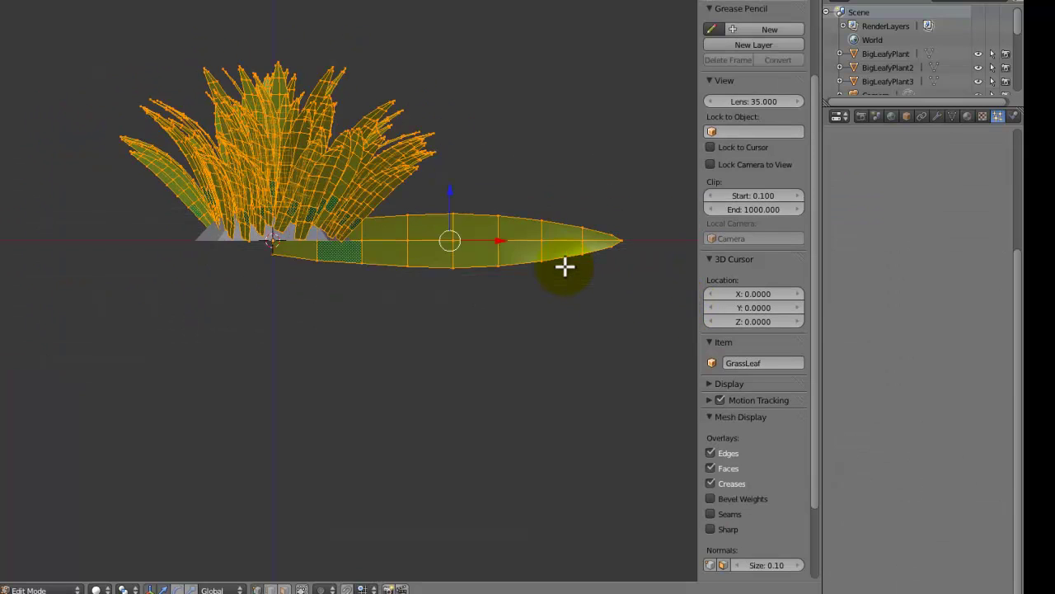
key("KP_1")
key("Tab")
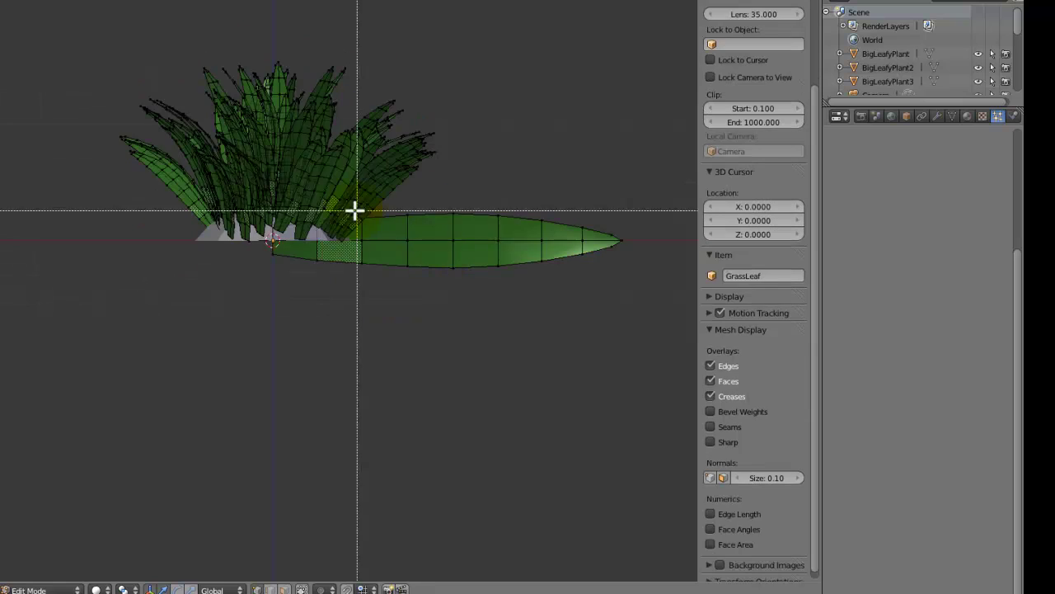
key("Tab")
key("s")
key("x")
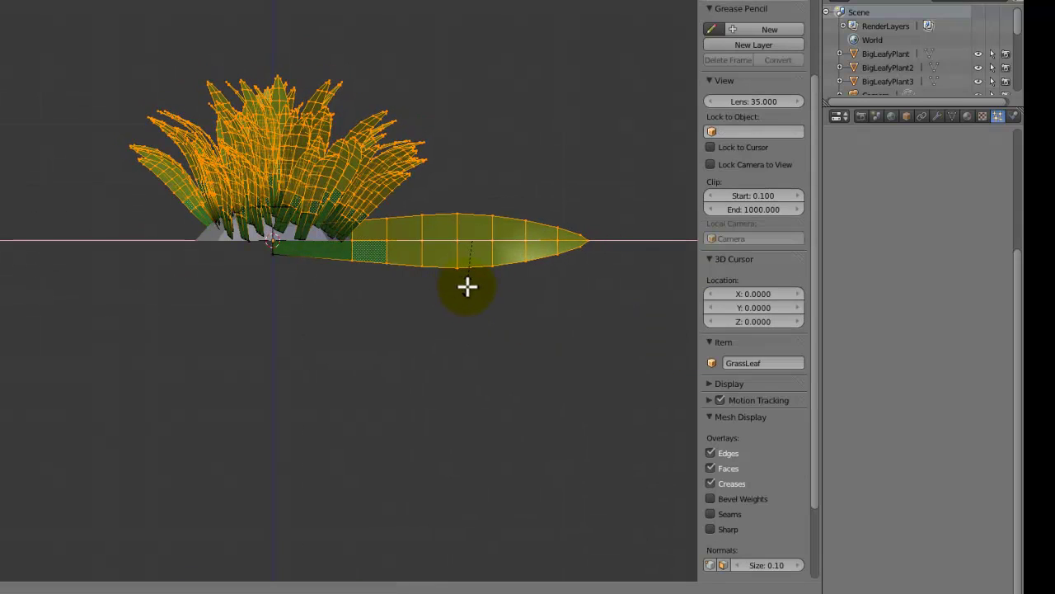
left_click(403, 316)
key("g")
key("x")
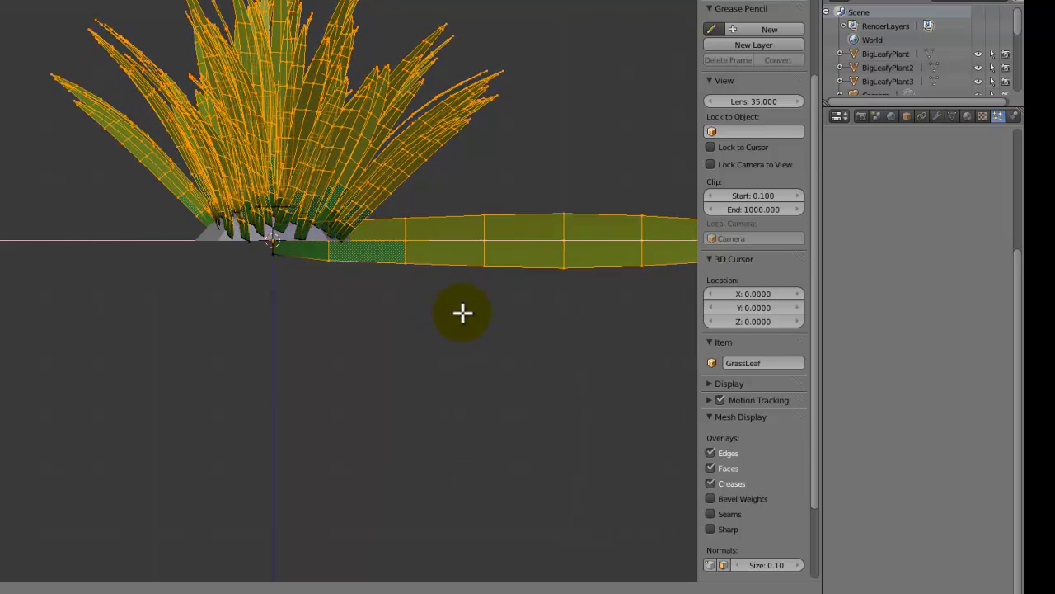
key("Tab")
Add a Subdivision Surface modifier to the sphere and move it above the particle system in the modifier stack.
middle_click_drag(414, 288, 243, 305)
right_click(241, 306)
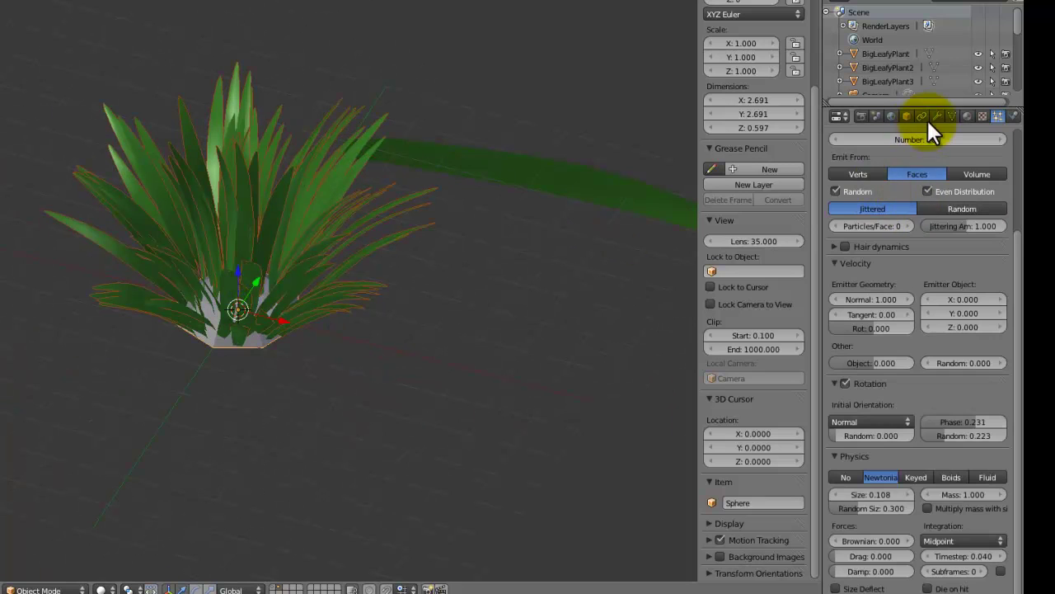
left_click(935, 117)
left_click(909, 165)
left_click(748, 374)
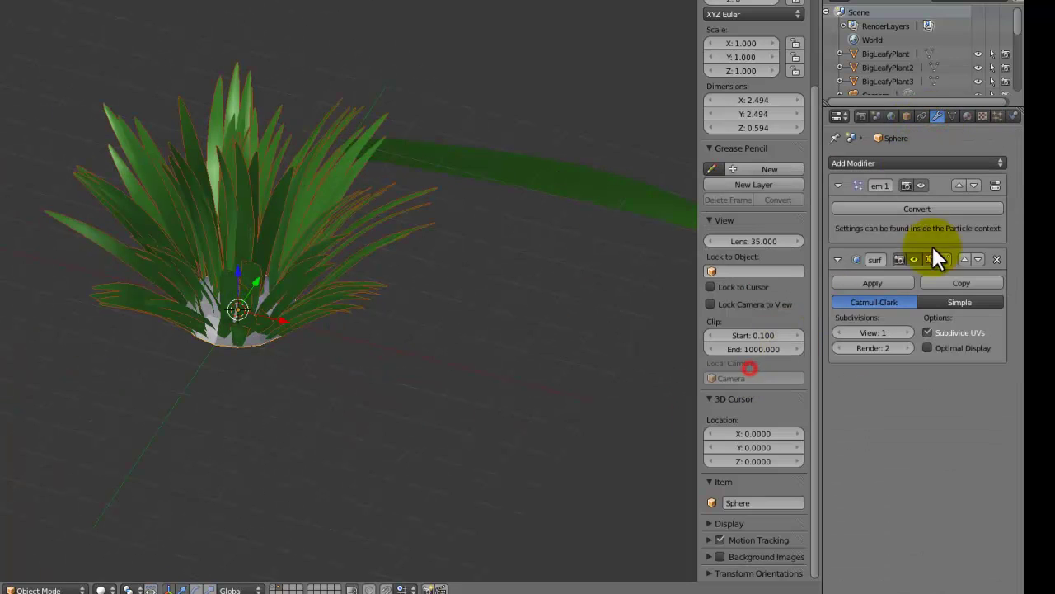
left_click(964, 254)
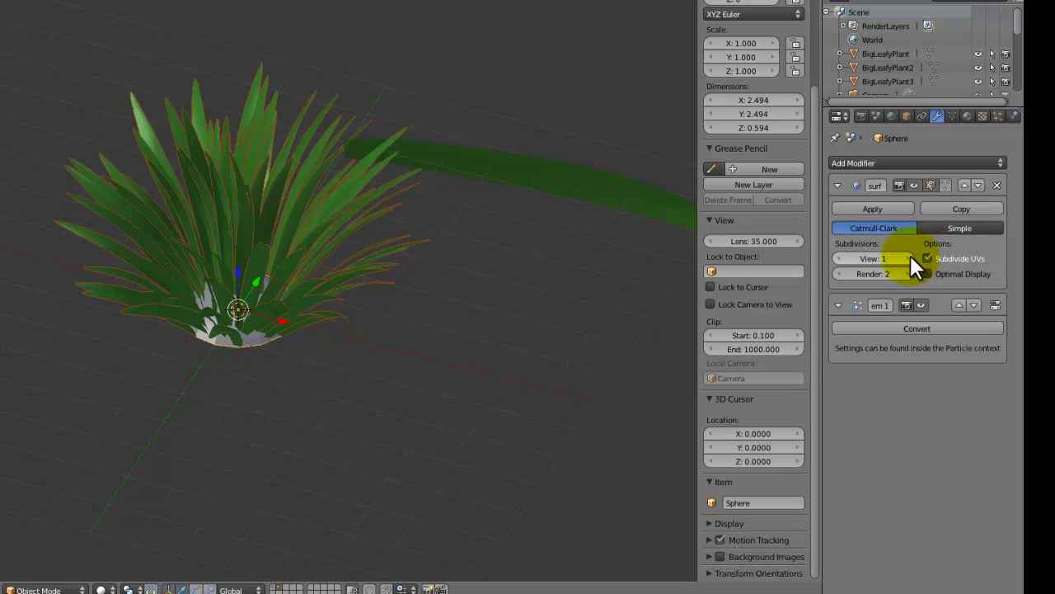
Set the sphere's subdivisions to 3 for both view and render, and apply the Subdivision Surface modifier.
left_click(910, 256)
left_click(909, 257)
left_click(907, 273)
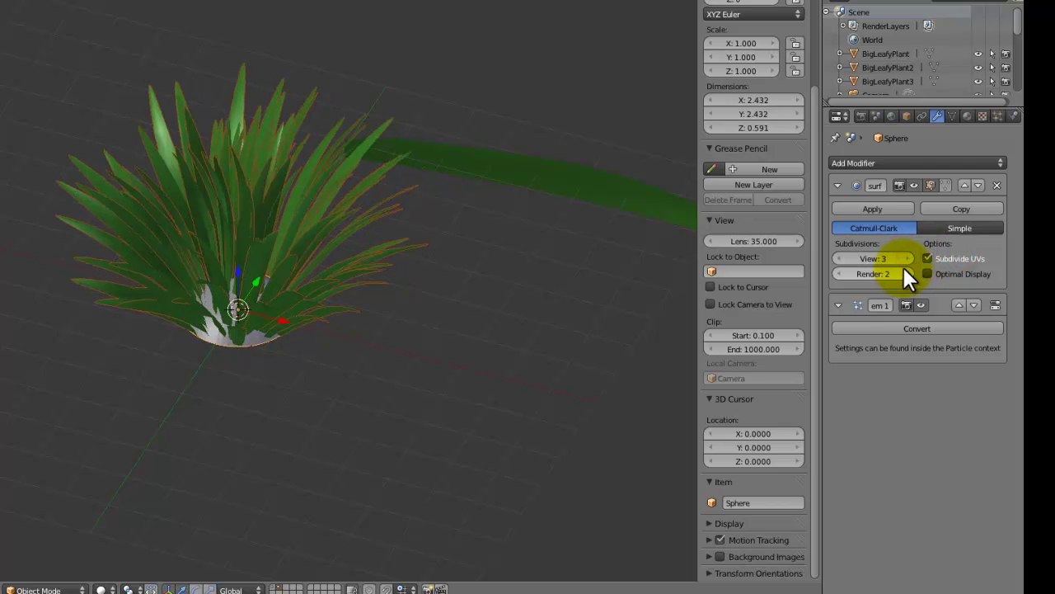
middle_click_drag(347, 164, 396, 202)
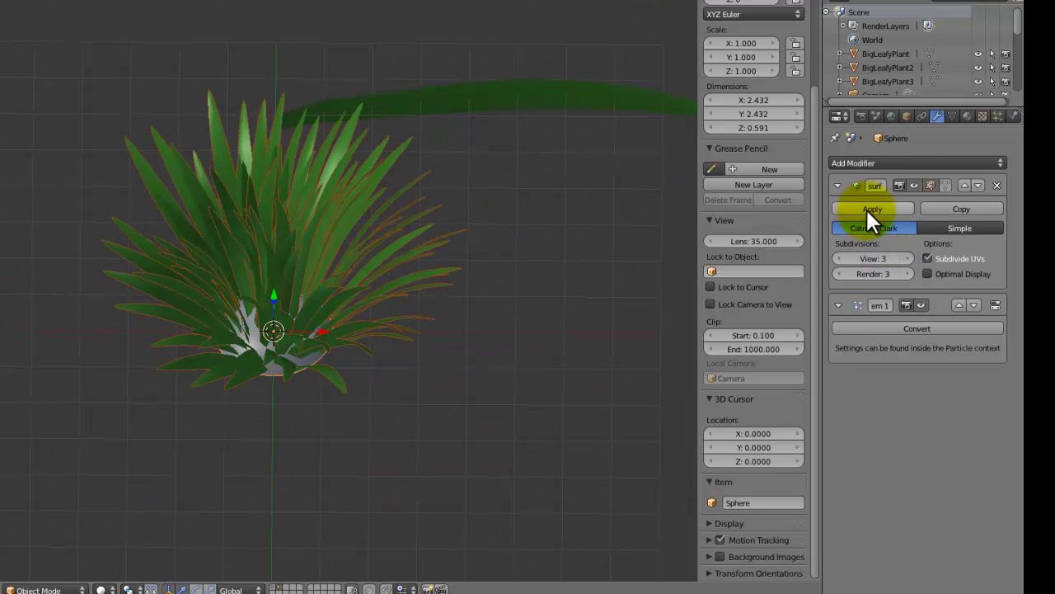
left_click(875, 208)
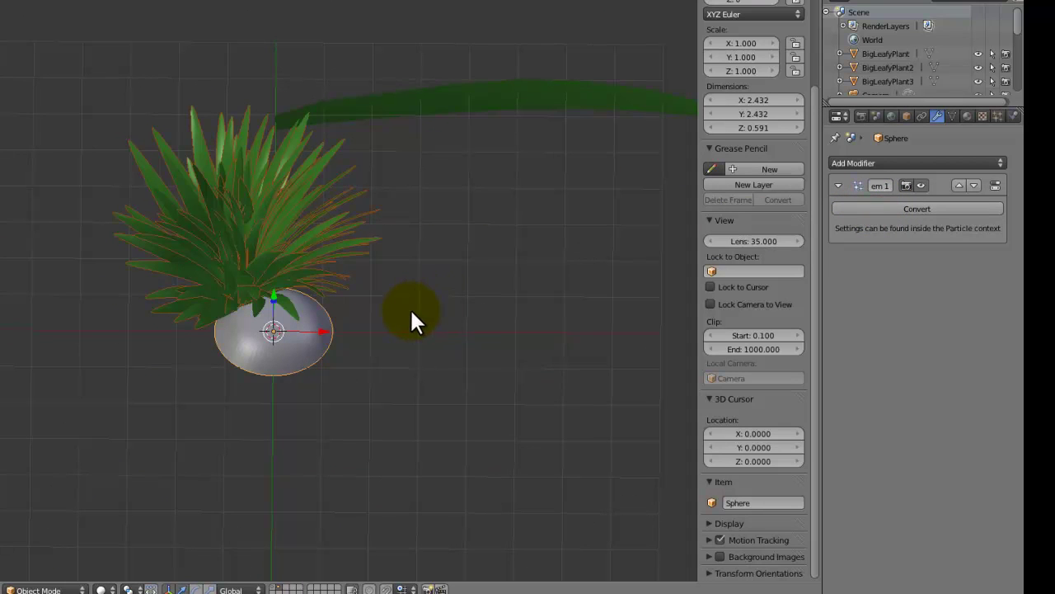
Select the grass blade and save the blend file over its existing version.
middle_click_drag(425, 303, 383, 257)
right_click(471, 196)
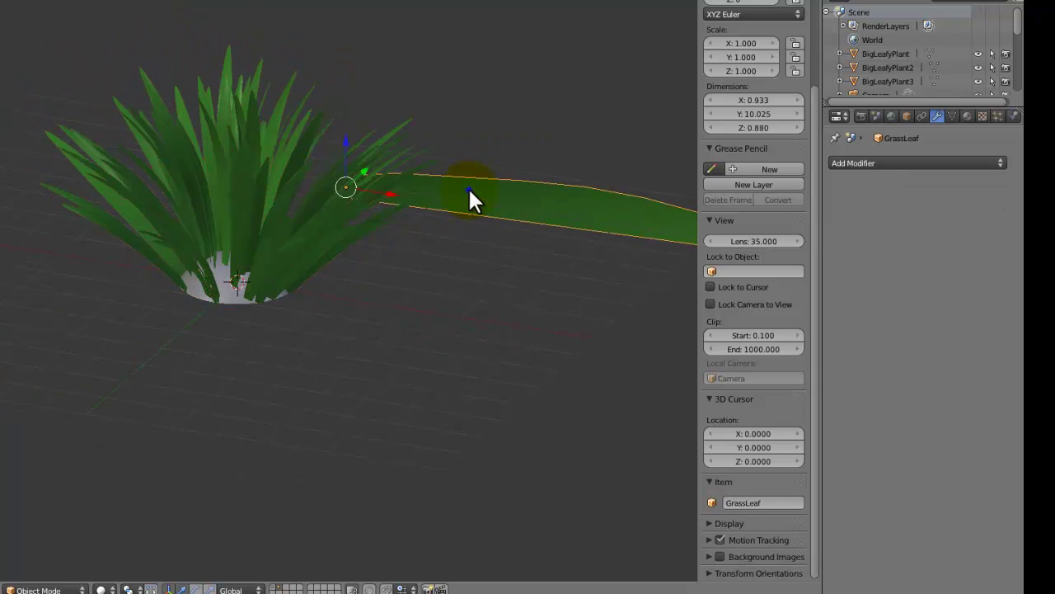
middle_click_drag(478, 212, 398, 221)
key("Tab")
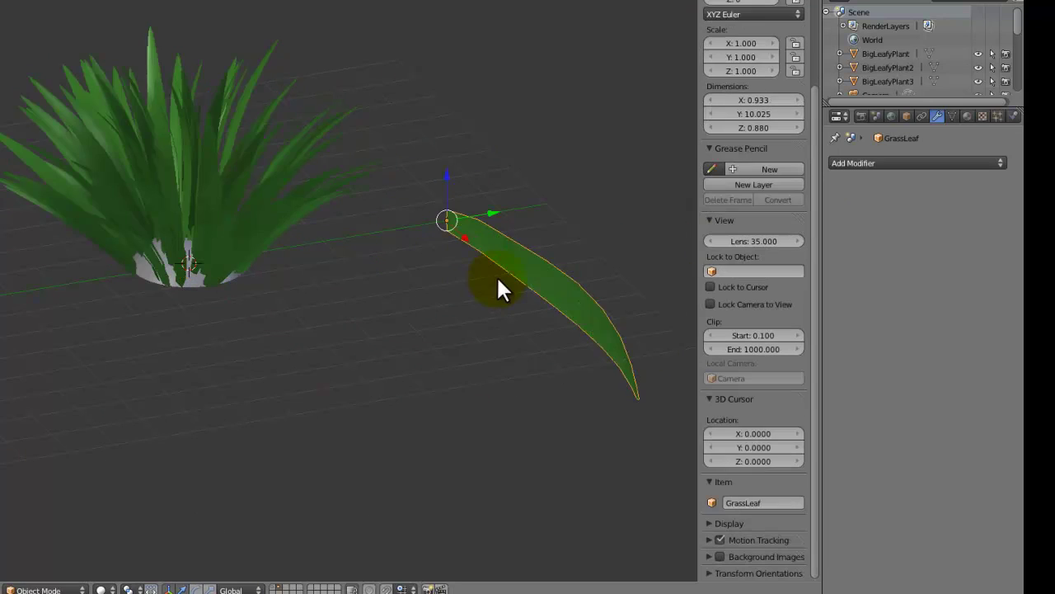
key("ctrl+s")
left_click(497, 279)
Scale the sphere's mesh inward horizontally, leaving its height alone, to a width of about 0.87.
middle_click_drag(497, 279, 262, 221)
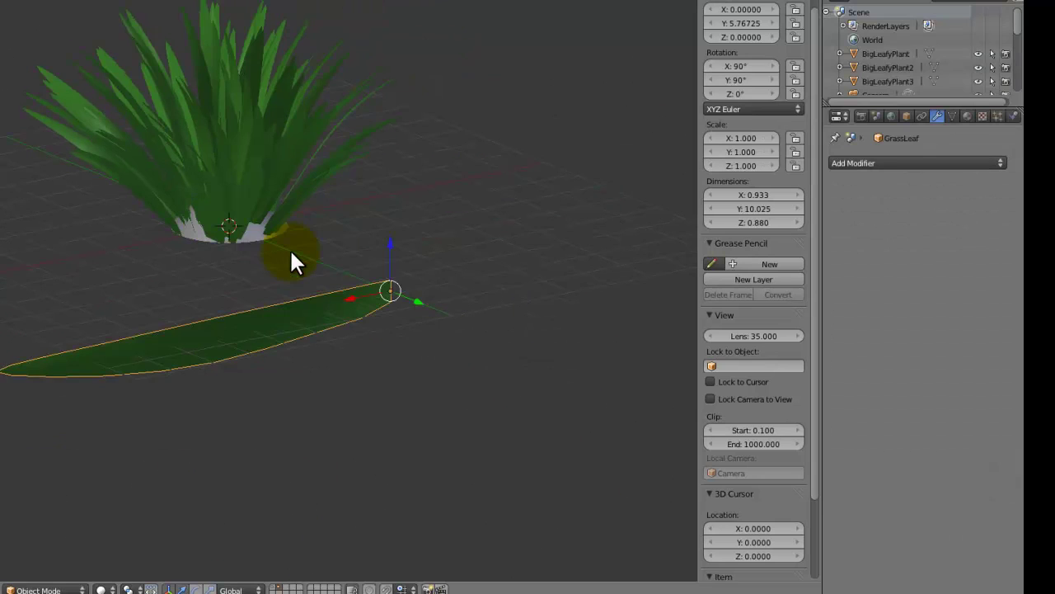
right_click(261, 231)
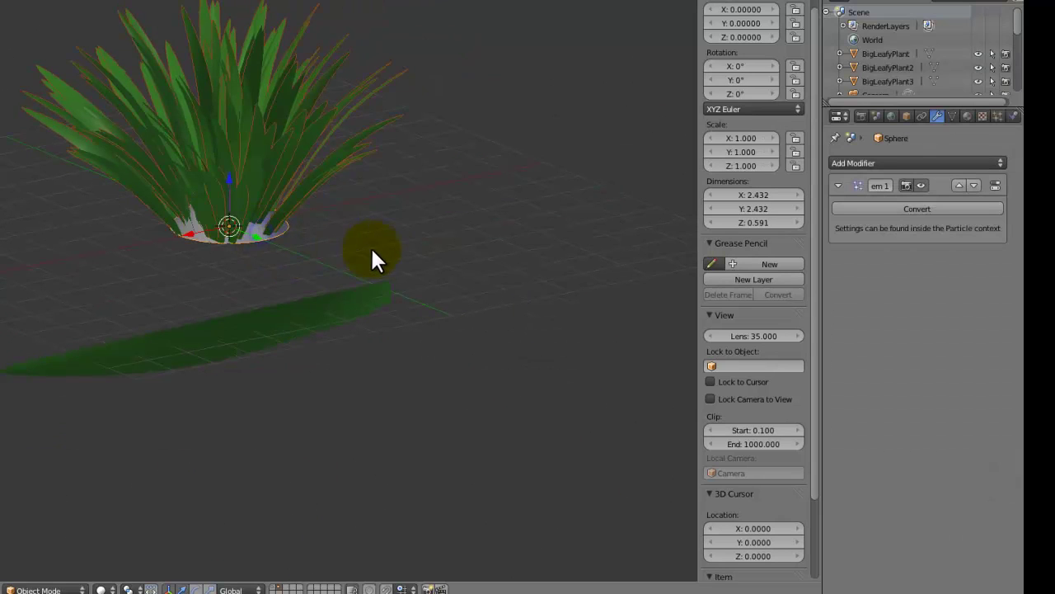
key("Tab")
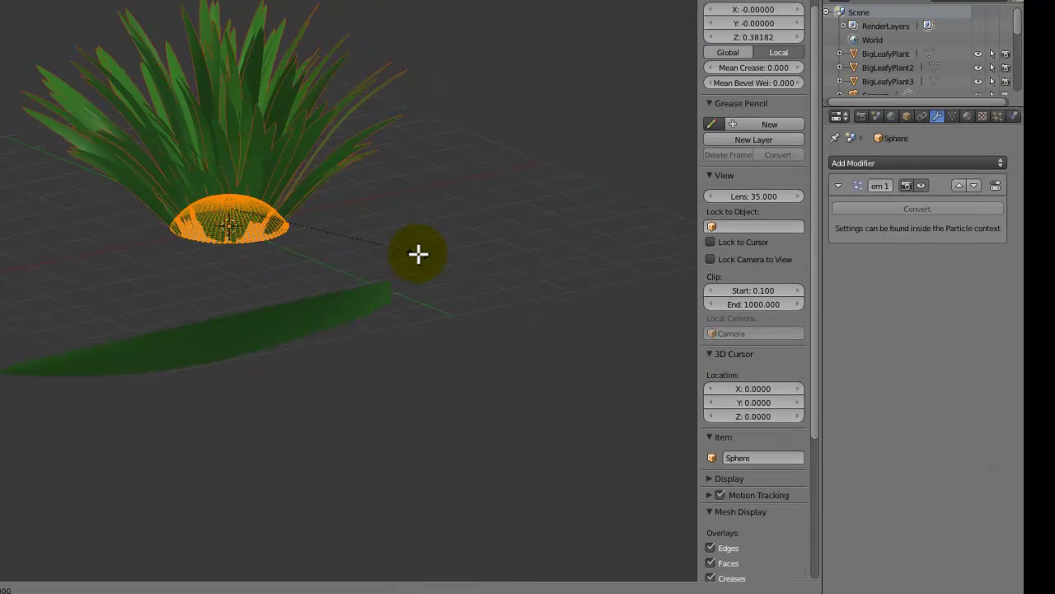
left_click(292, 239)
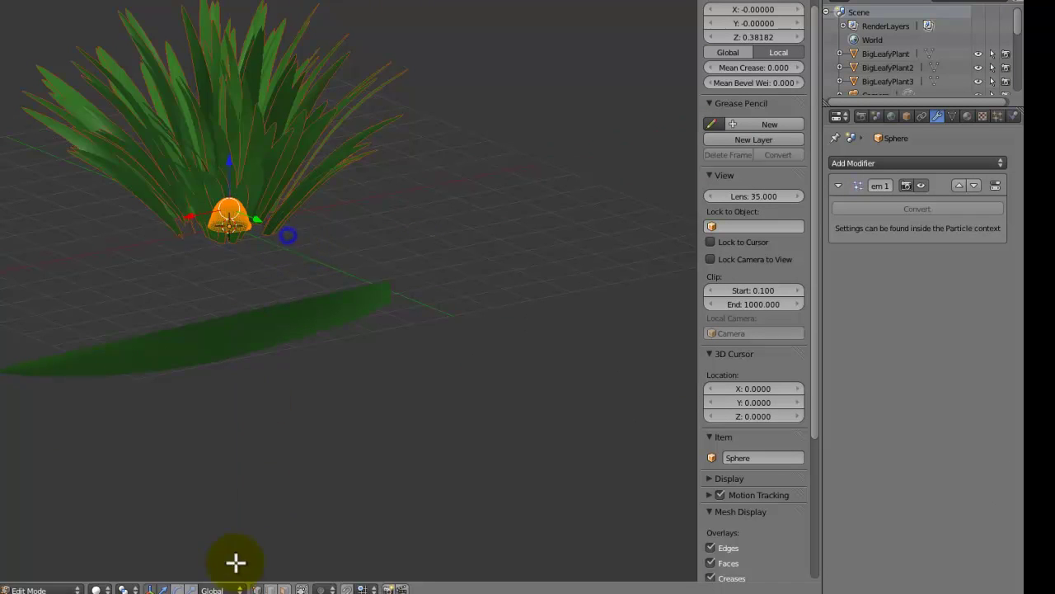
Set the pivot point to 3D Cursor and scale the sphere's mesh along Z to a height of about 0.25.
left_click(123, 589)
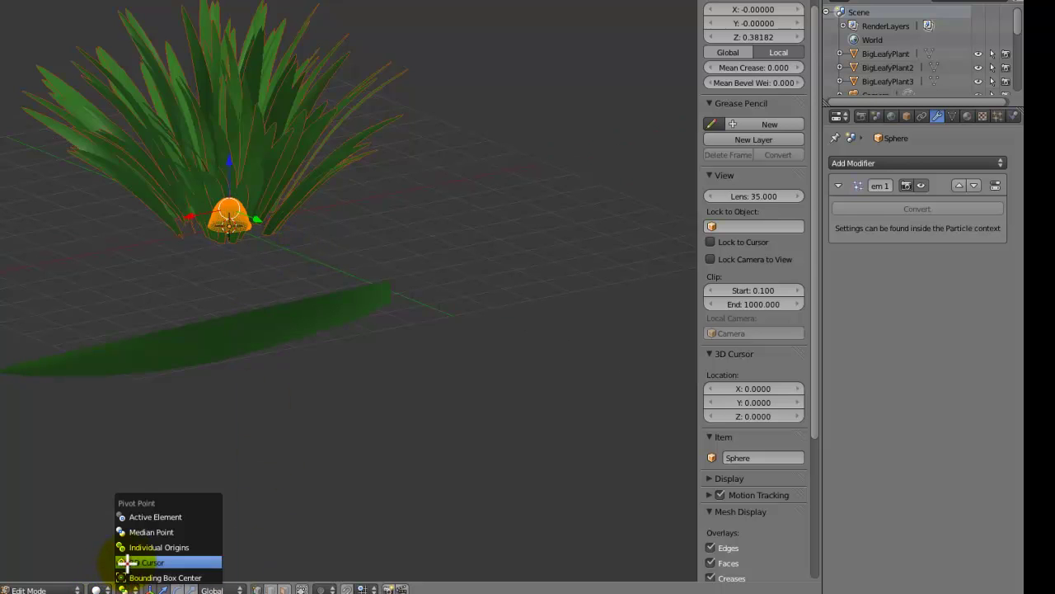
left_click(128, 563)
key("s")
key("z")
left_click(322, 267)
key("Tab")
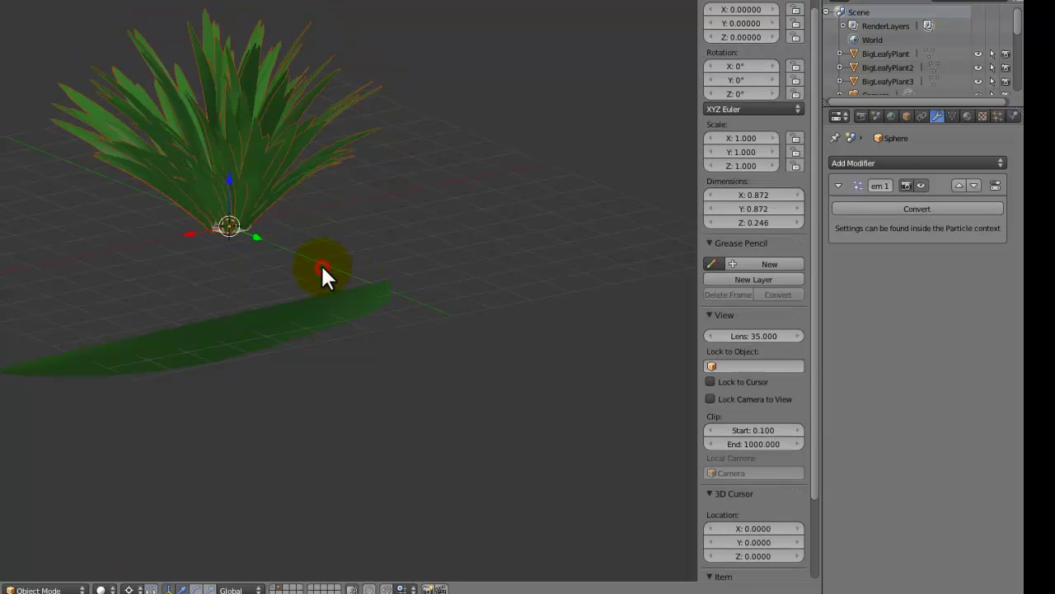
Open the grass blade's mesh for editing in top view and set the pivot point to Median Point.
middle_click_drag(321, 263, 500, 293)
right_click(518, 236)
key("Tab")
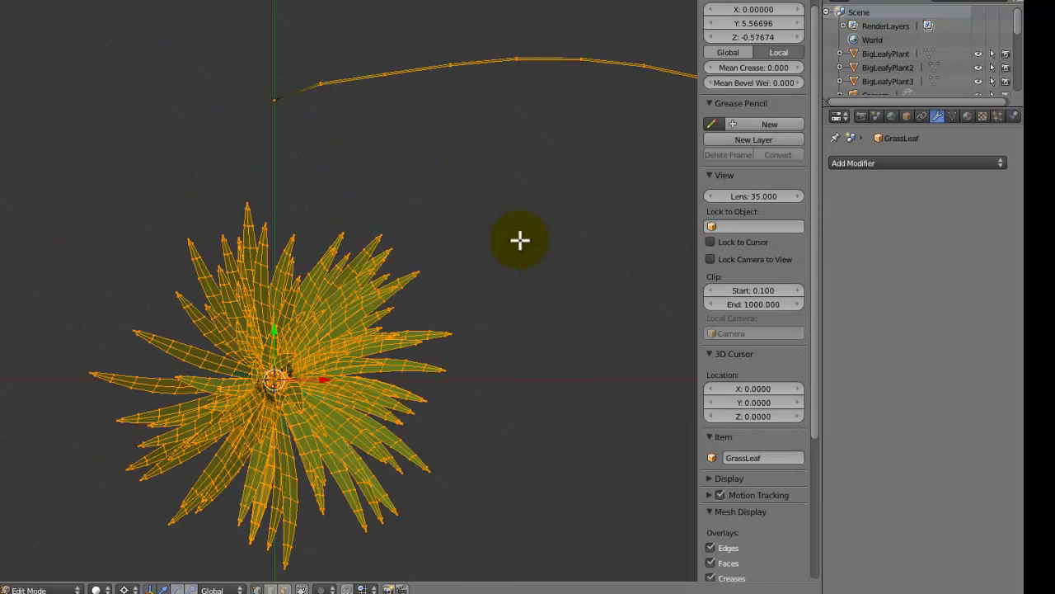
middle_click_drag(518, 238, 681, 156)
key("a")
right_click(623, 169)
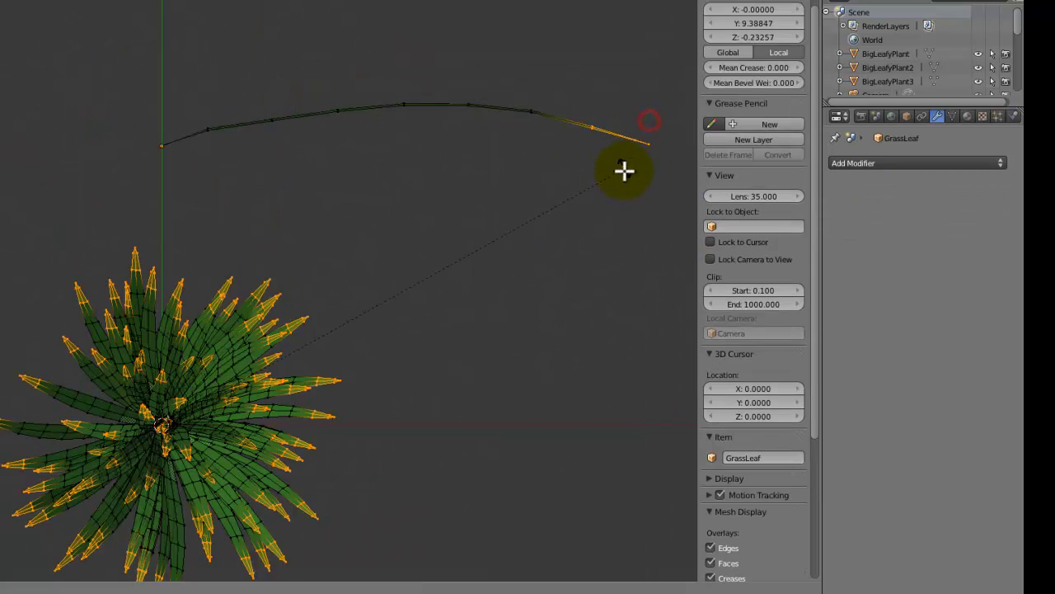
left_click(125, 589)
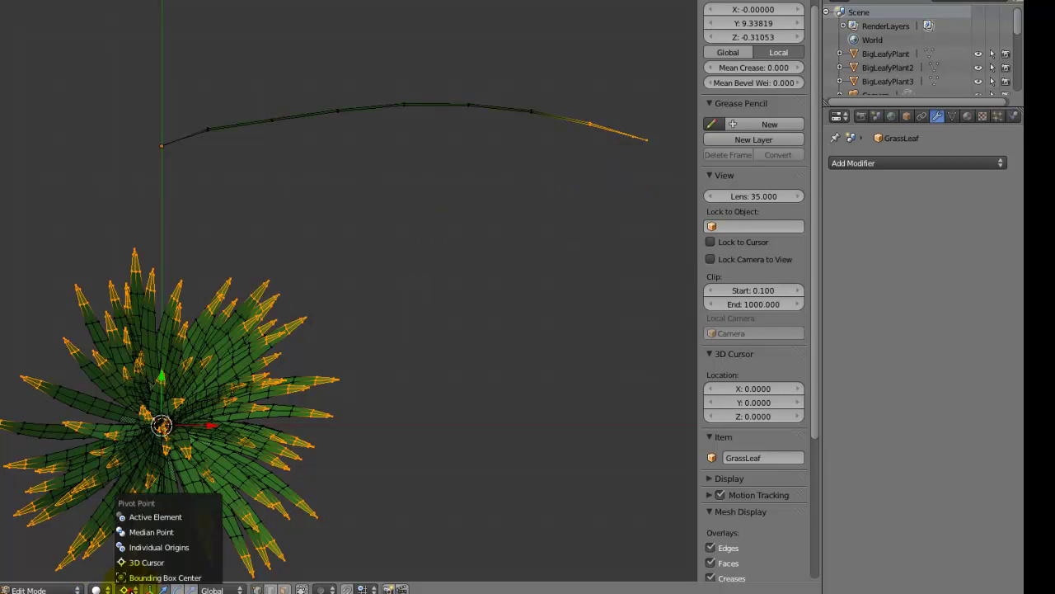
left_click(143, 532)
Select the blade's tip vertices and rotate them with proportional editing at an influence size of 11.92 to arch the whole blade.
key("a")
key("b")
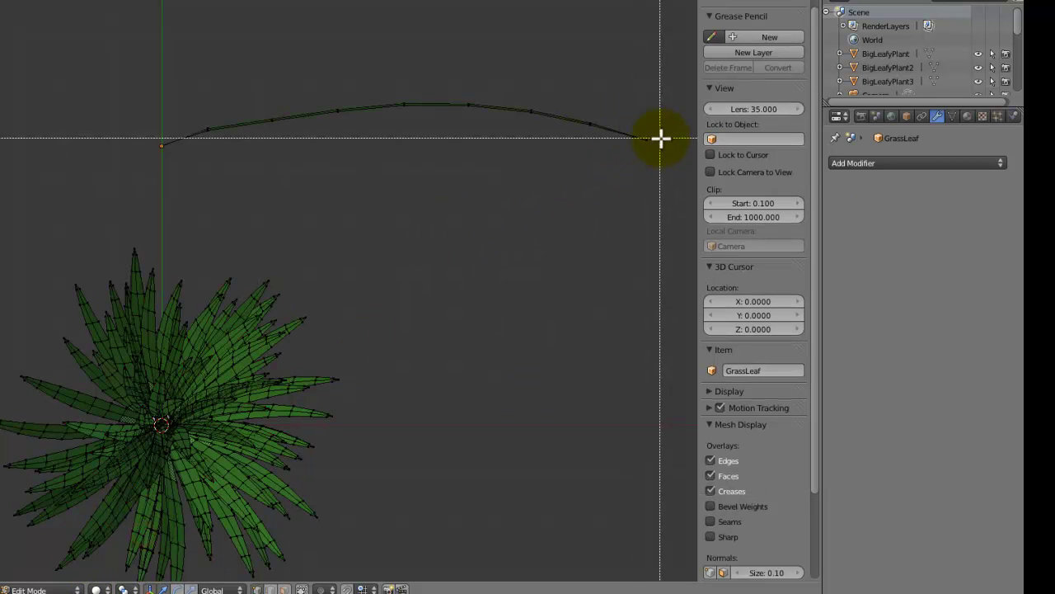
left_click_drag(664, 132, 587, 174)
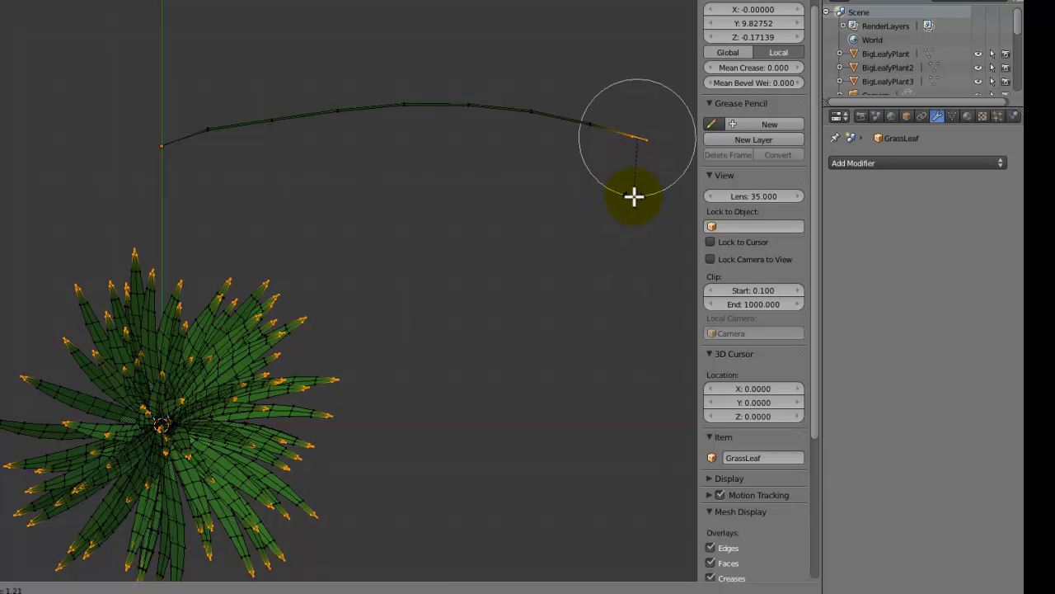
scroll(616, 213, "down", 15)
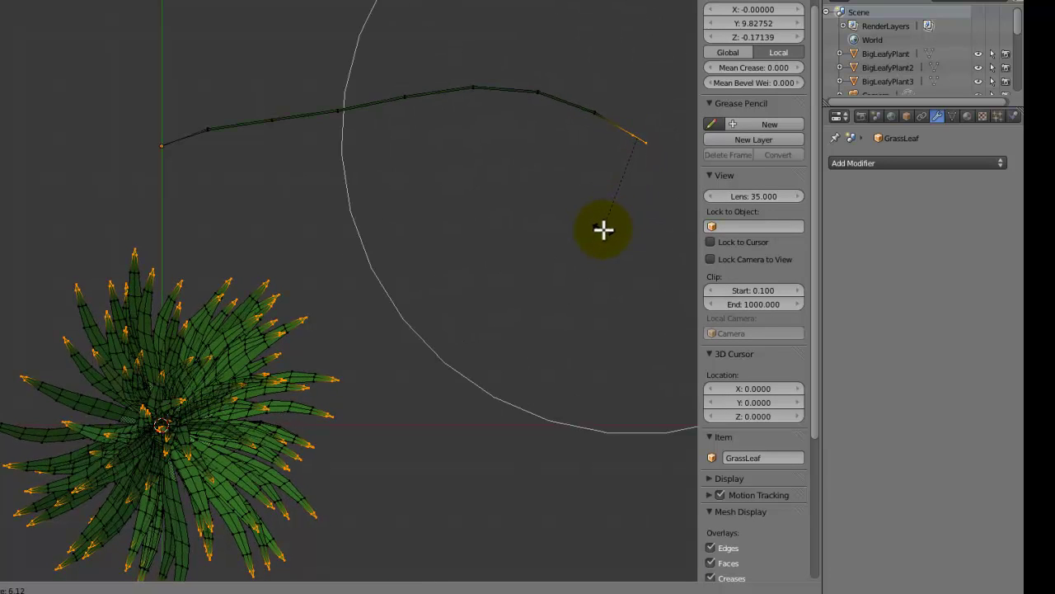
scroll(598, 229, "down", 3)
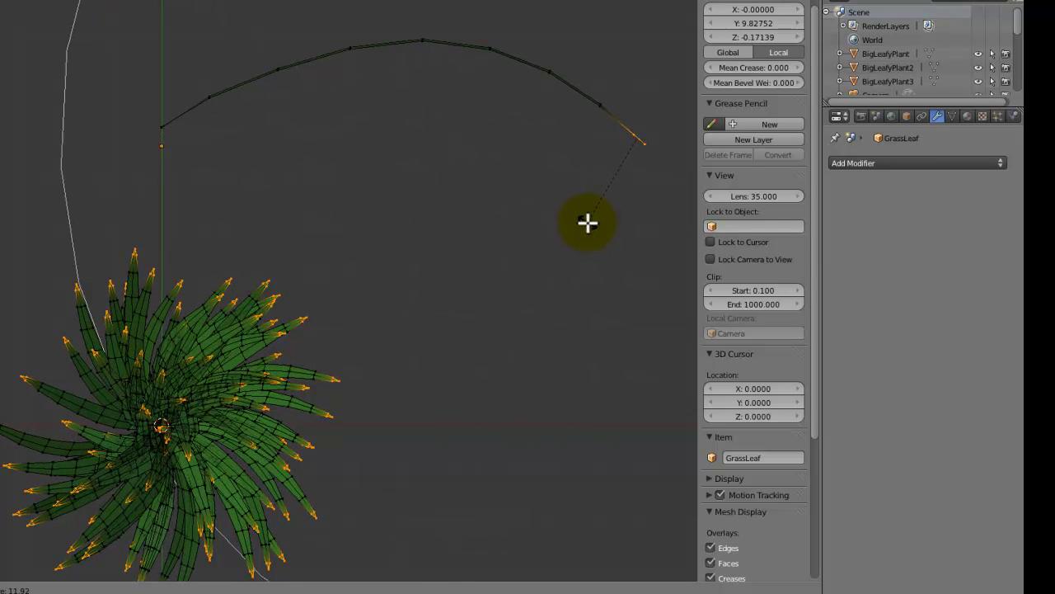
left_click(587, 223)
Move the blade's base vertices back onto the object's origin with proportional editing and leave mesh editing.
key("a")
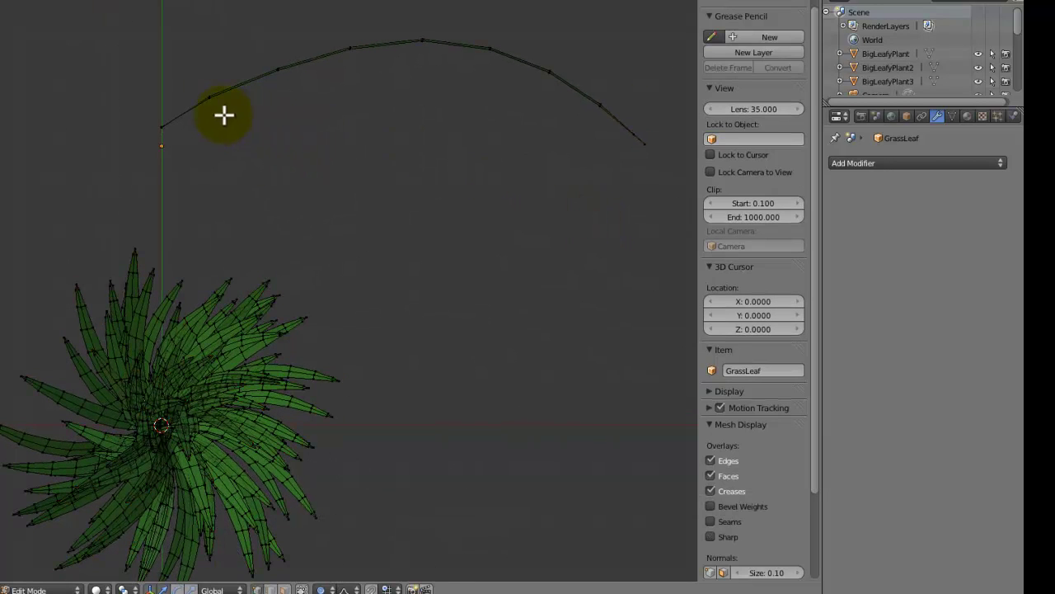
key("g")
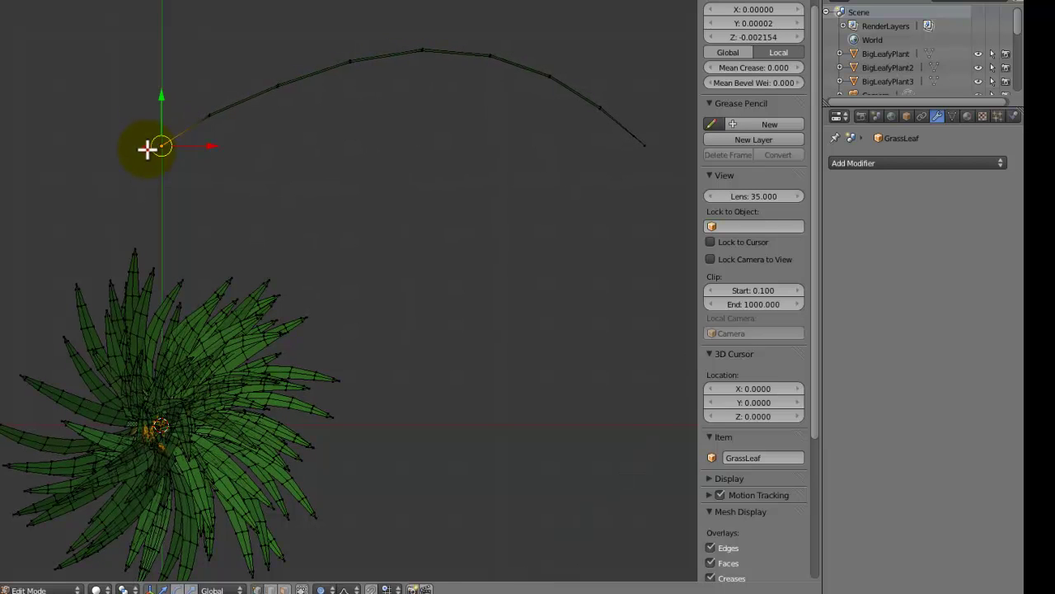
key("Tab")
Save the blend file with the arched blade over its existing version.
middle_click_drag(240, 180, 361, 231)
key("ctrl+s")
left_click(299, 74)
Set the particle number of the sphere's hair system to 50.
right_click(350, 320)
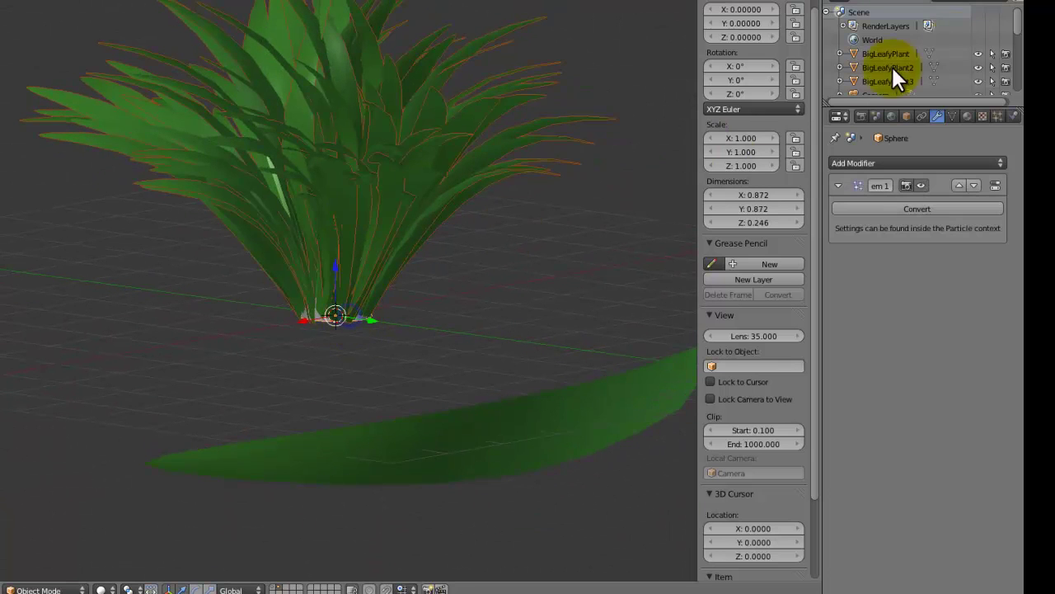
left_click(995, 109)
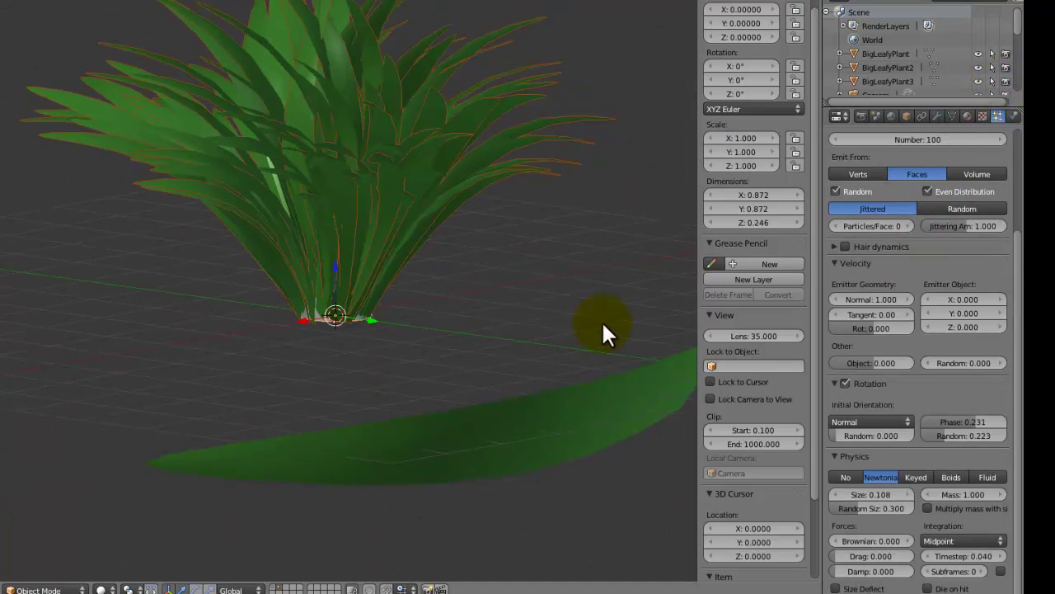
scroll(875, 261, "up", 5)
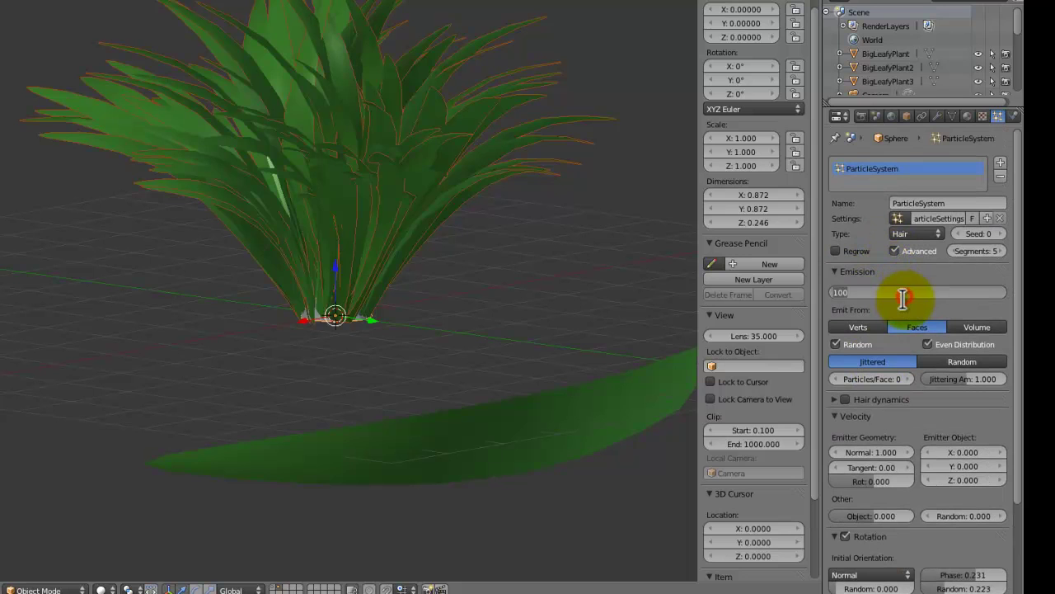
type("50")
key("Return")
Open the sphere's mesh for editing and select its upper dome vertices in front view, leaving out the lowest rows.
key("Tab")
scroll(342, 257, "up", 4)
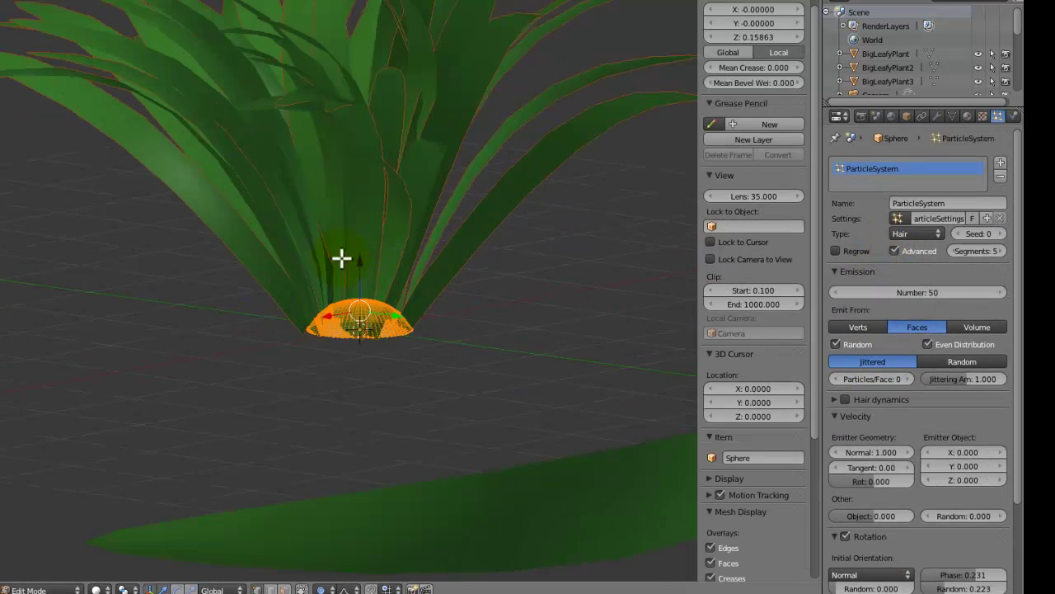
right_click(374, 360, "alt")
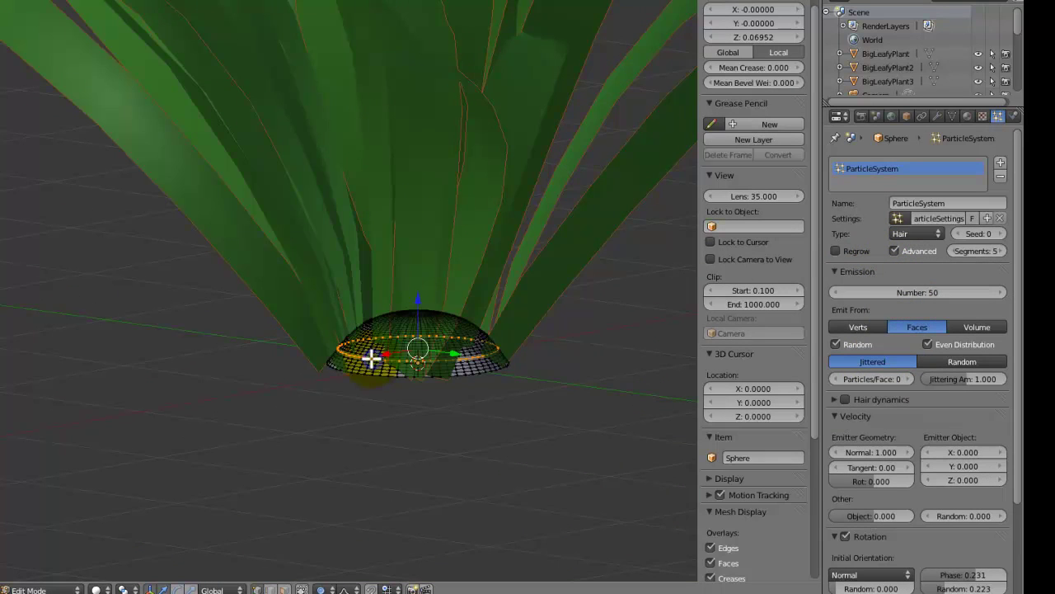
key("KP_1")
left_click_drag(469, 204, 239, 317)
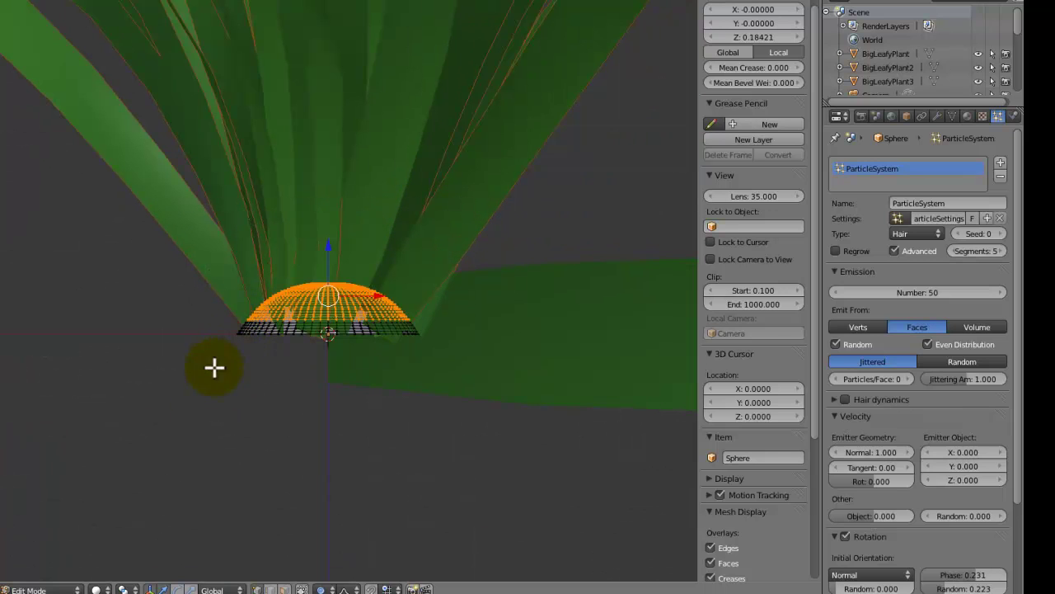
Add a vertex group named Particles1 to the sphere's mesh.
left_click(952, 114)
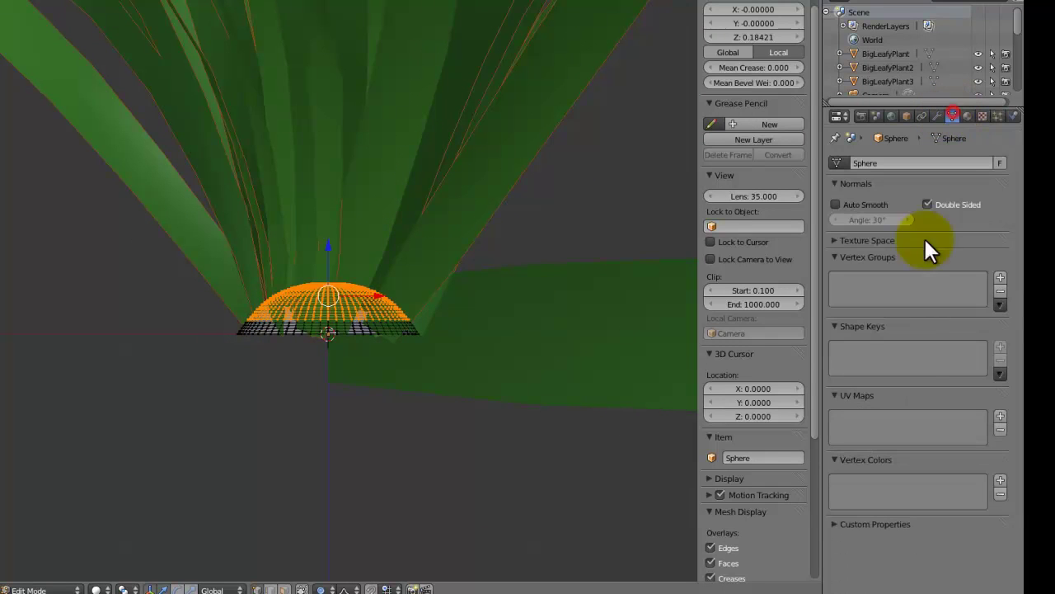
left_click(1000, 278)
left_click(947, 360)
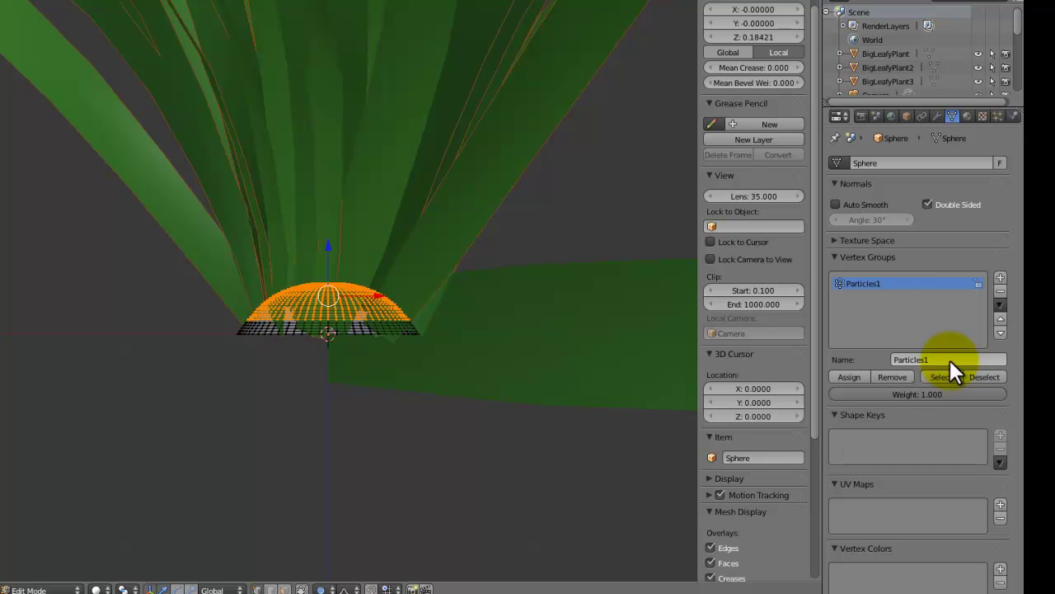
Assign the selected dome vertices to Particles1 and the inverted selection of lower rows to a new vertex group named Particles2.
left_click(847, 377)
key("ctrl+i")
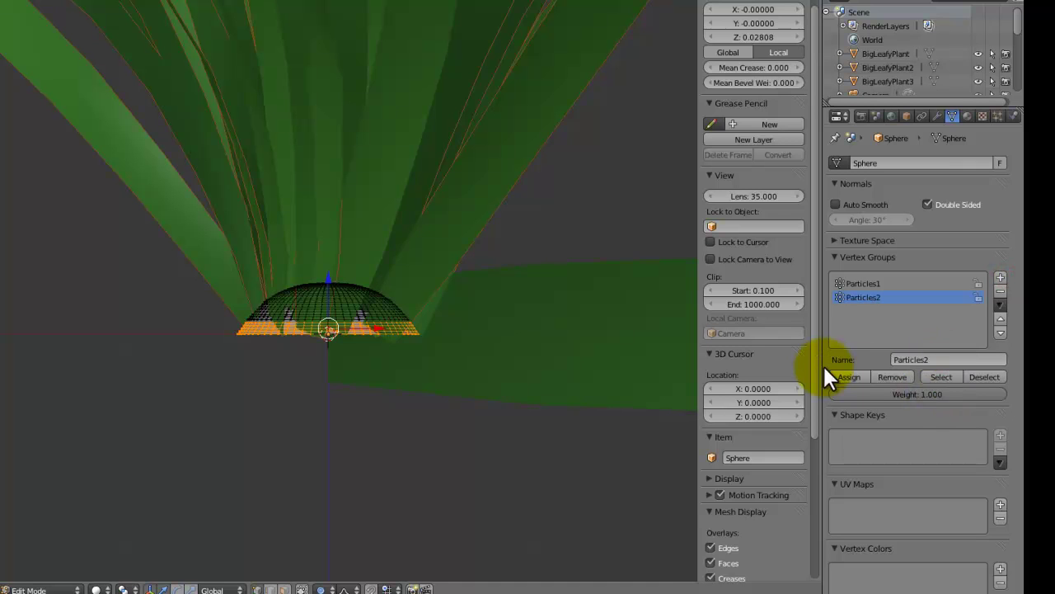
left_click(857, 371)
key("Tab")
Use the Particles1 vertex group as the density group of the sphere's hair system and check the leaf distribution.
scroll(421, 291, "down", 6)
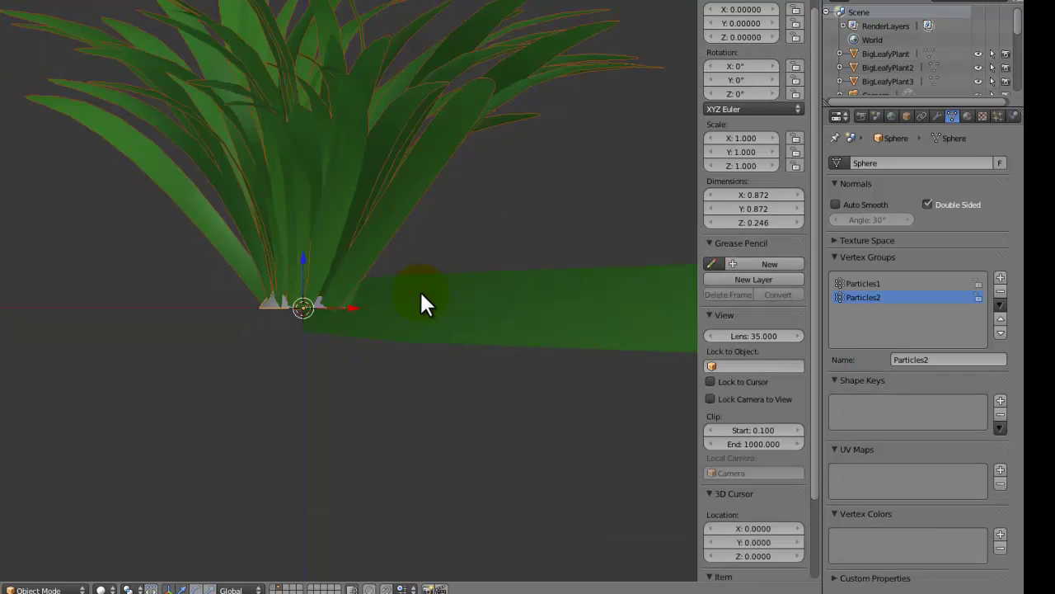
middle_click_drag(421, 291, 722, 297)
left_click(998, 115)
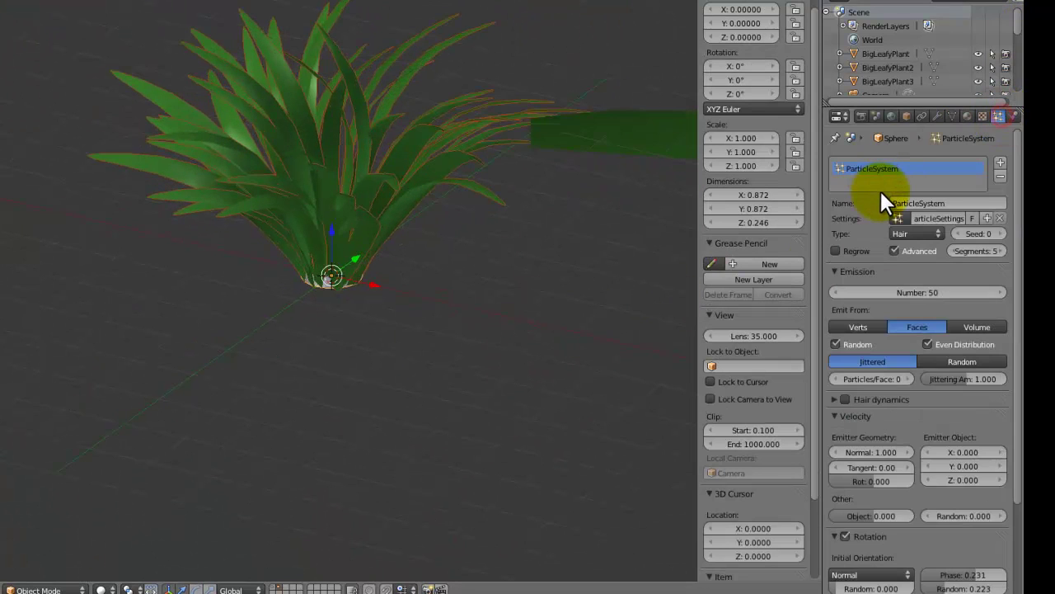
scroll(938, 377, "down", 8)
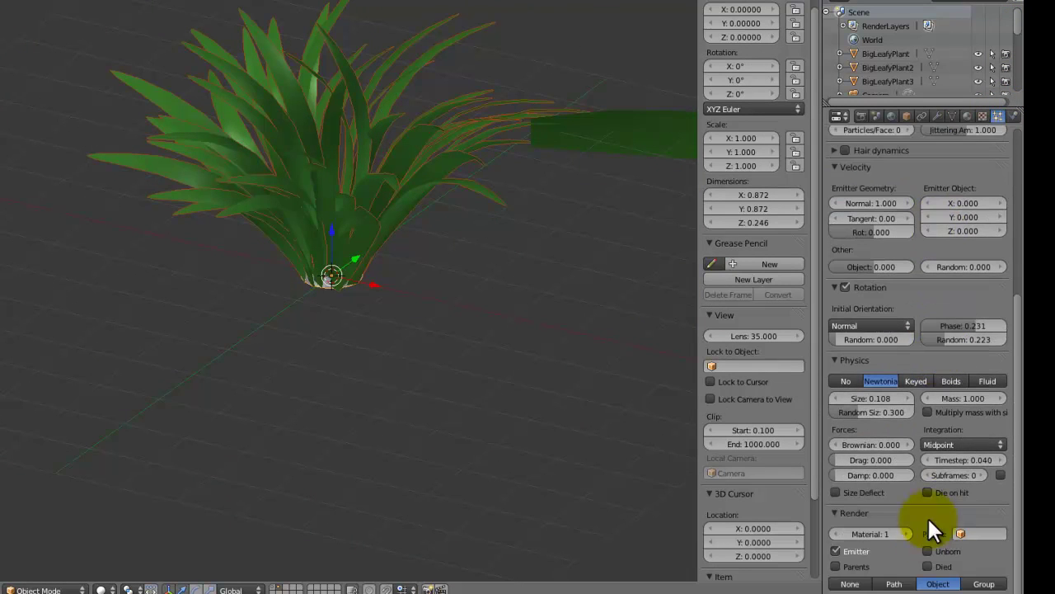
scroll(938, 377, "down", 1)
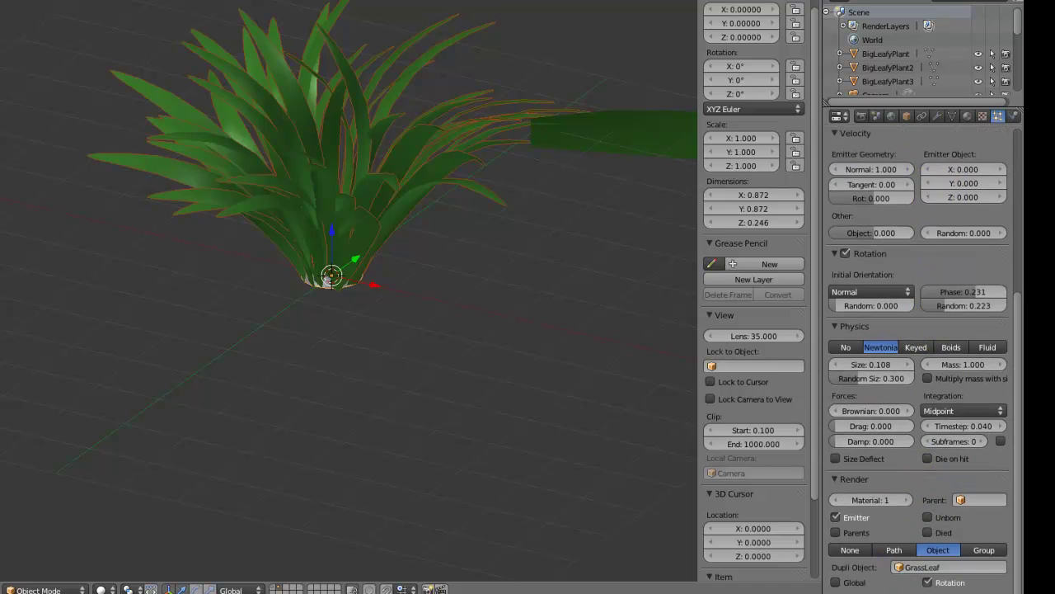
scroll(938, 377, "down", 4)
left_click(906, 574)
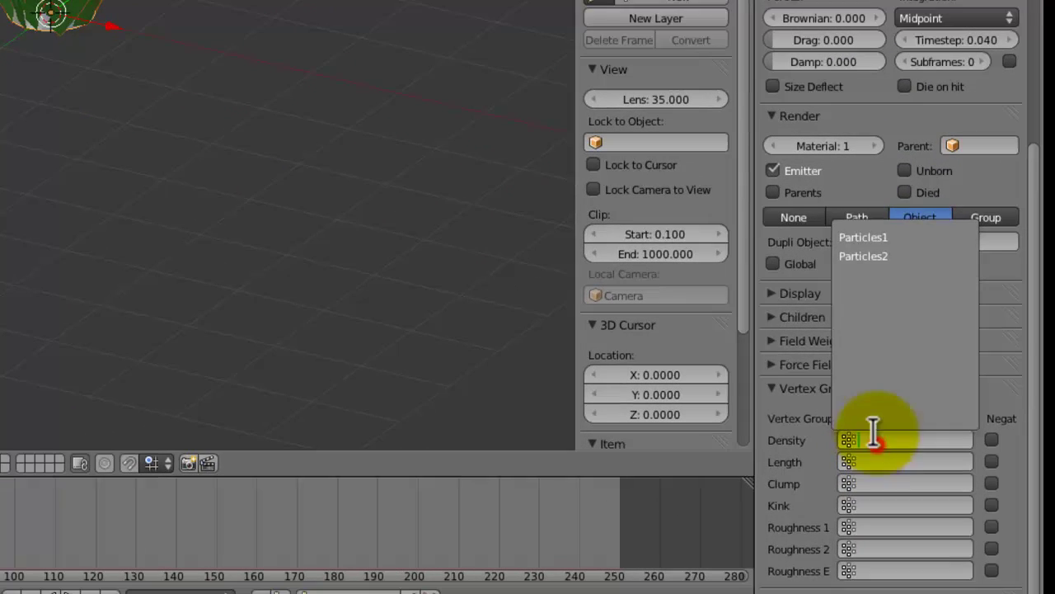
left_click(881, 236)
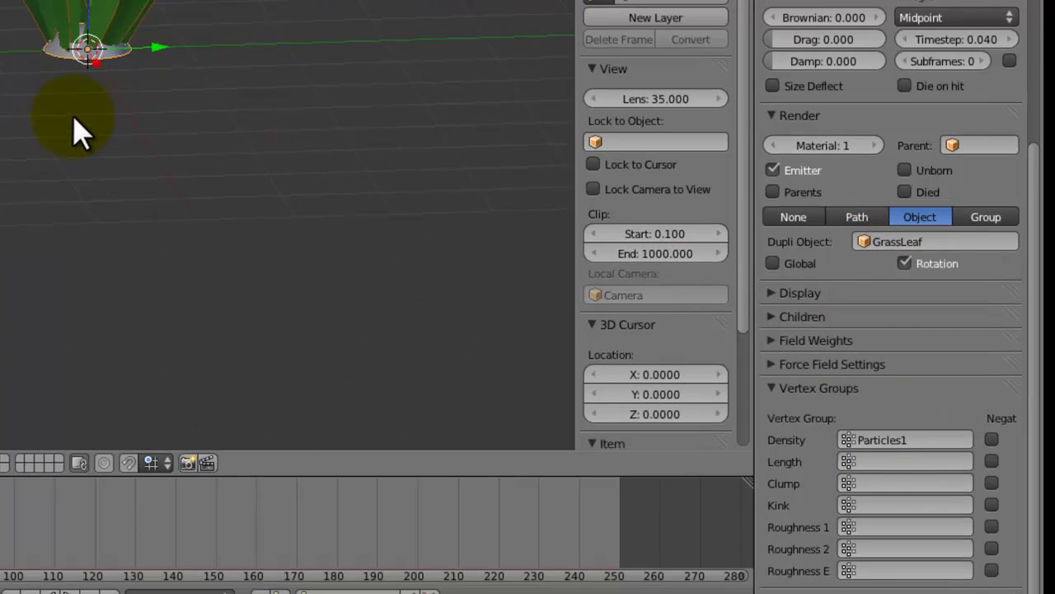
scroll(836, 36, "up", 17)
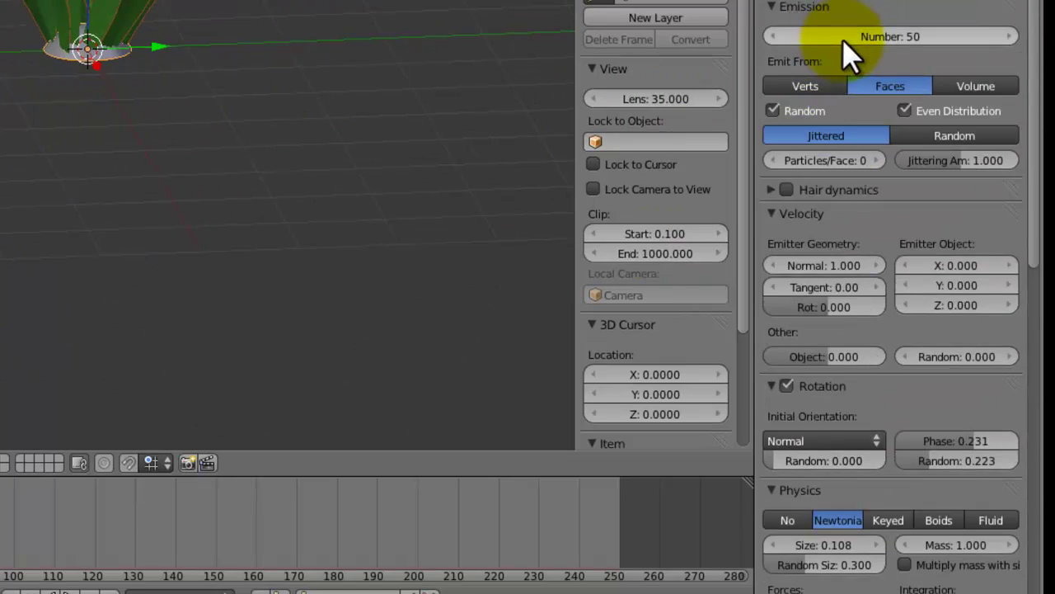
middle_click_drag(268, 1, 298, 41)
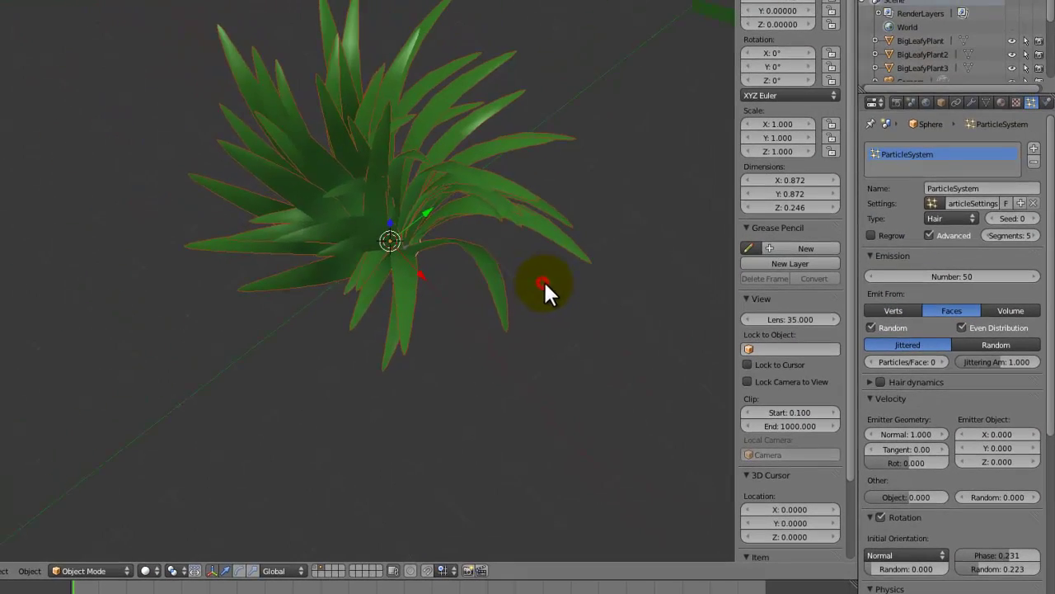
middle_click_drag(544, 283, 524, 212)
key("KP_1")
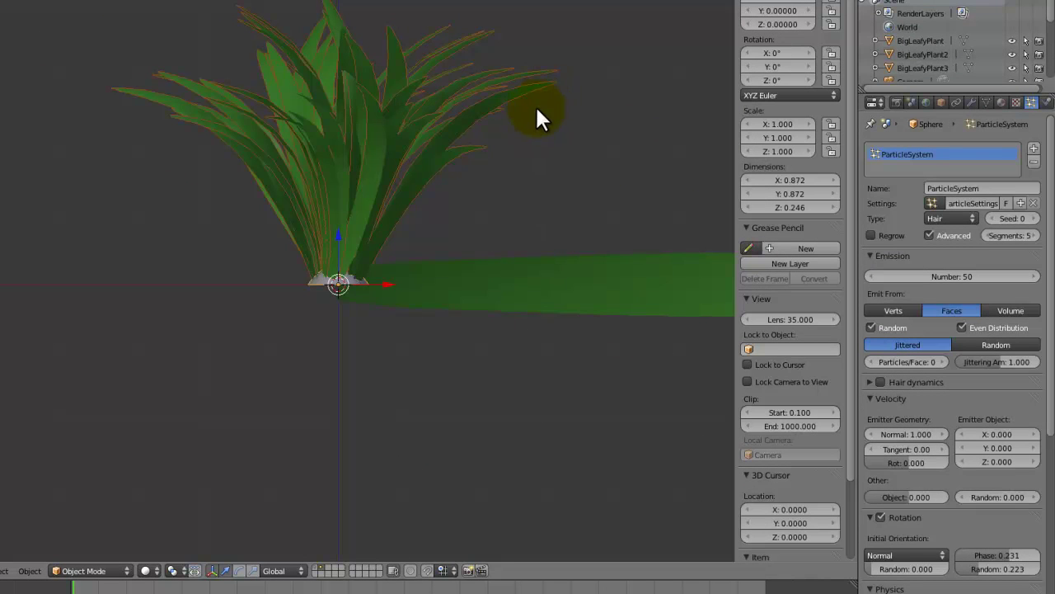
scroll(475, 208, "down", 1)
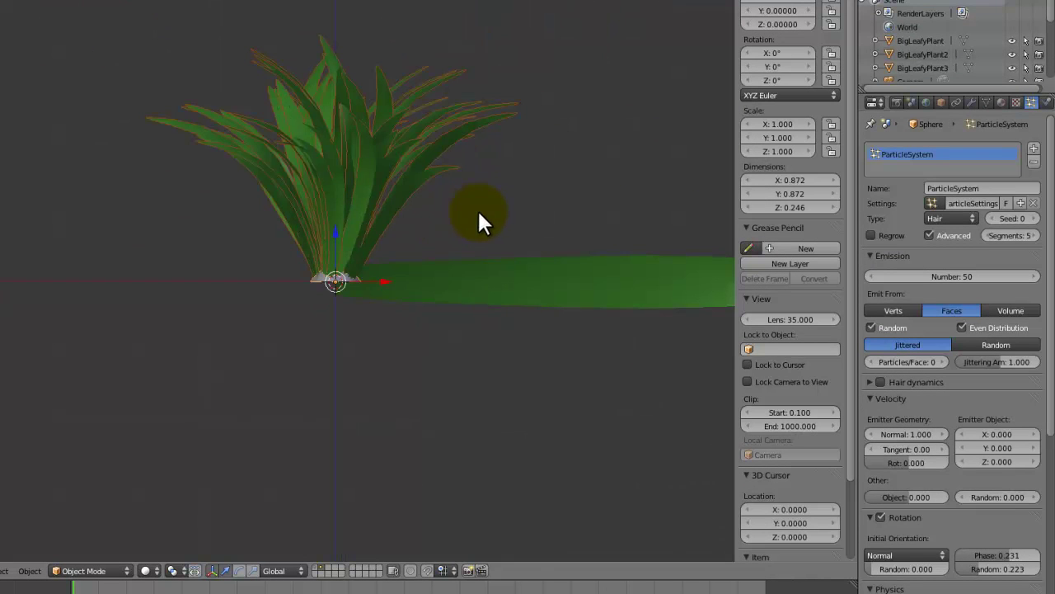
key("Tab")
key("Tab")
right_click(612, 271)
key("Tab")
key("a")
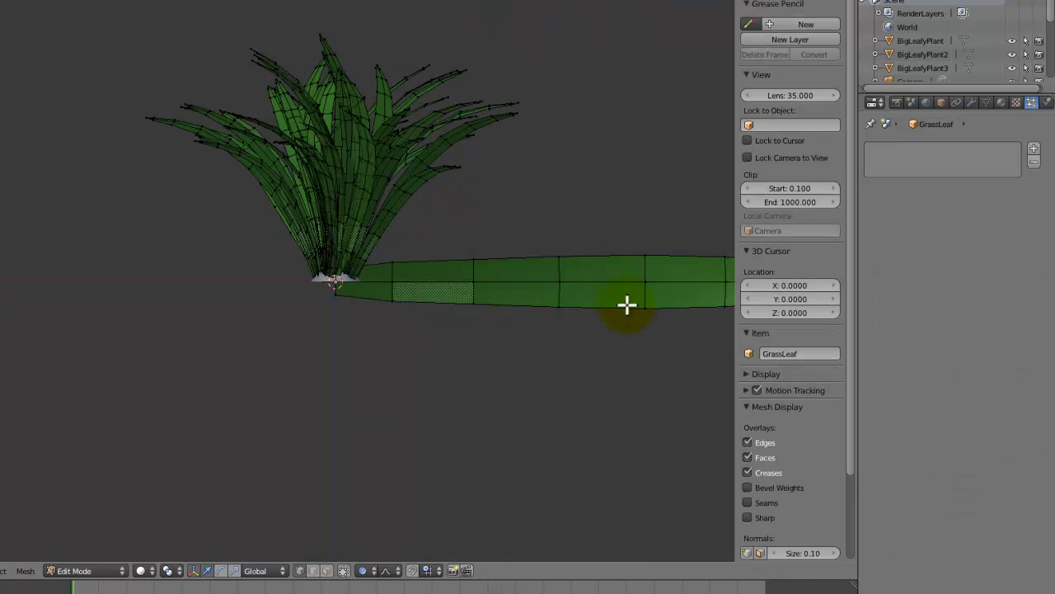
key("a")
key("s")
key("z")
right_click(642, 334)
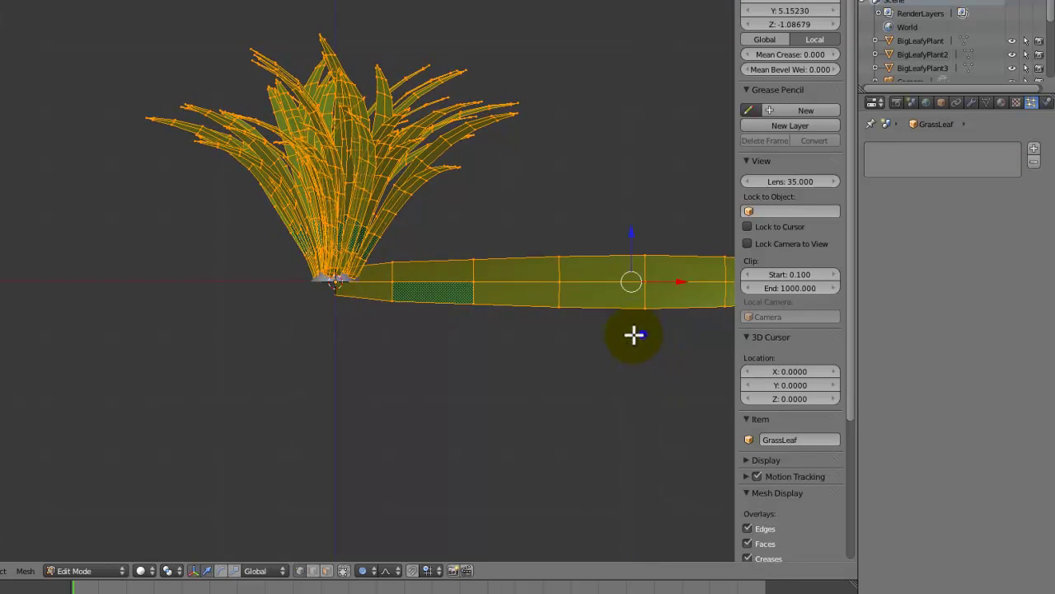
key("r")
key("x")
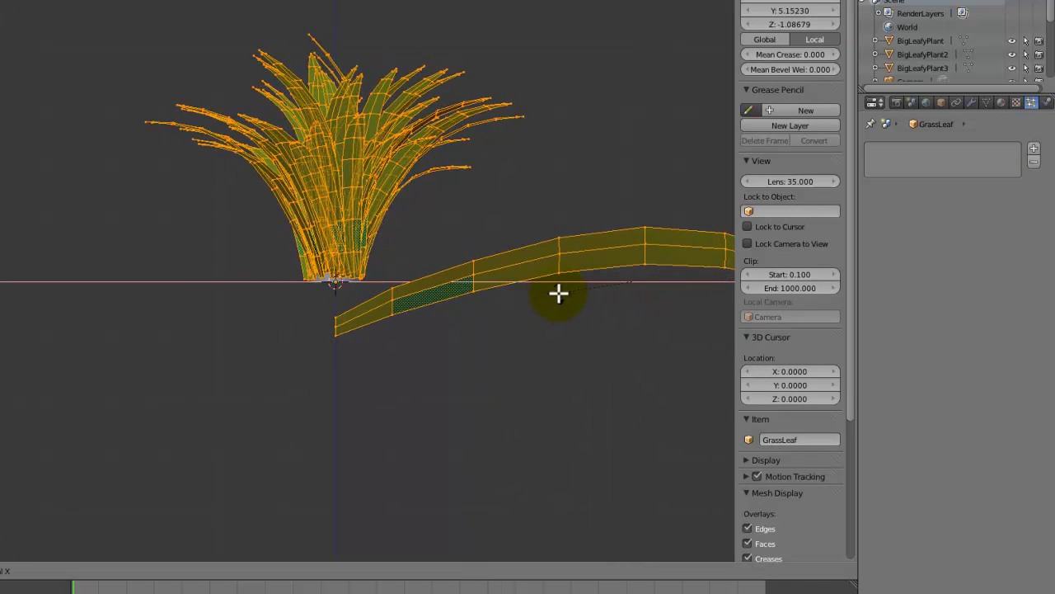
key("y")
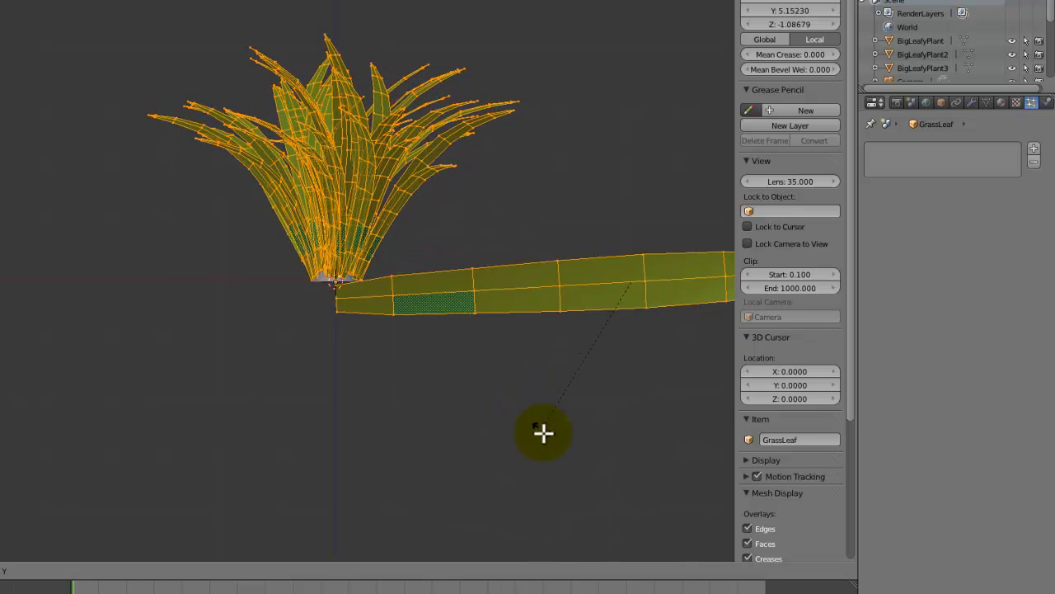
right_click(567, 455)
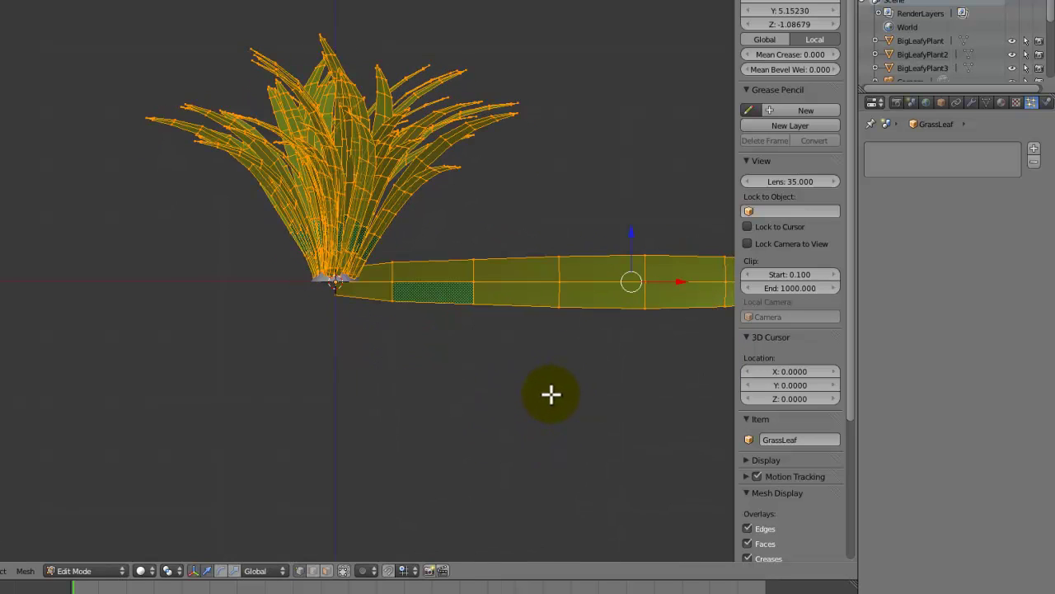
Rotate the GrassLeaf object about the Y axis in front view to a Y rotation of about 114.9°.
key("Tab")
key("r")
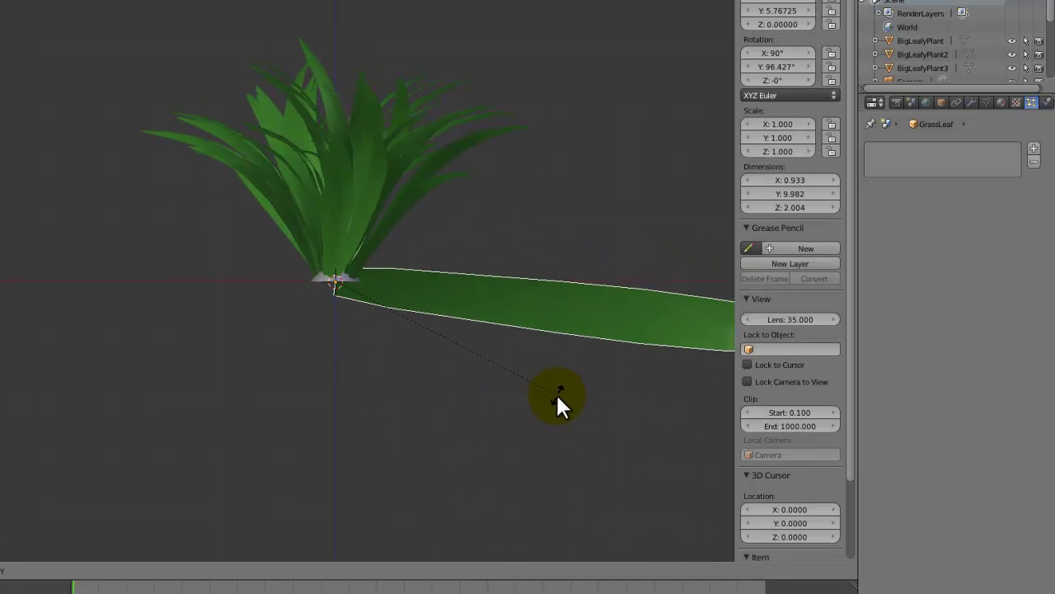
left_click(512, 462)
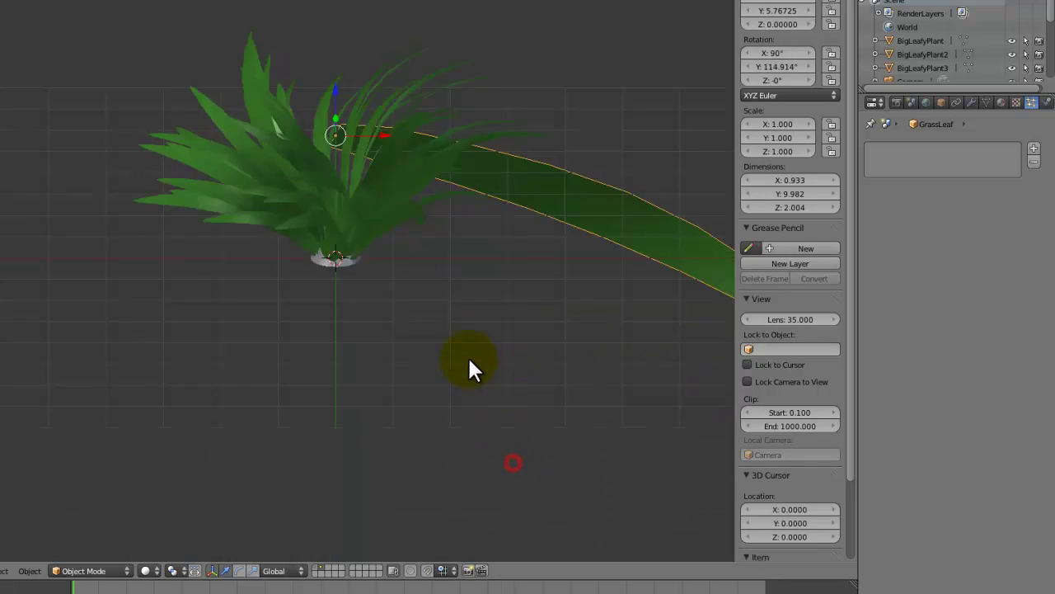
Rotate the GrassLeaf object about the X axis to an X rotation of about 46.8°, judging by the scattered leaves.
key("KP_7")
scroll(415, 405, "up", 1)
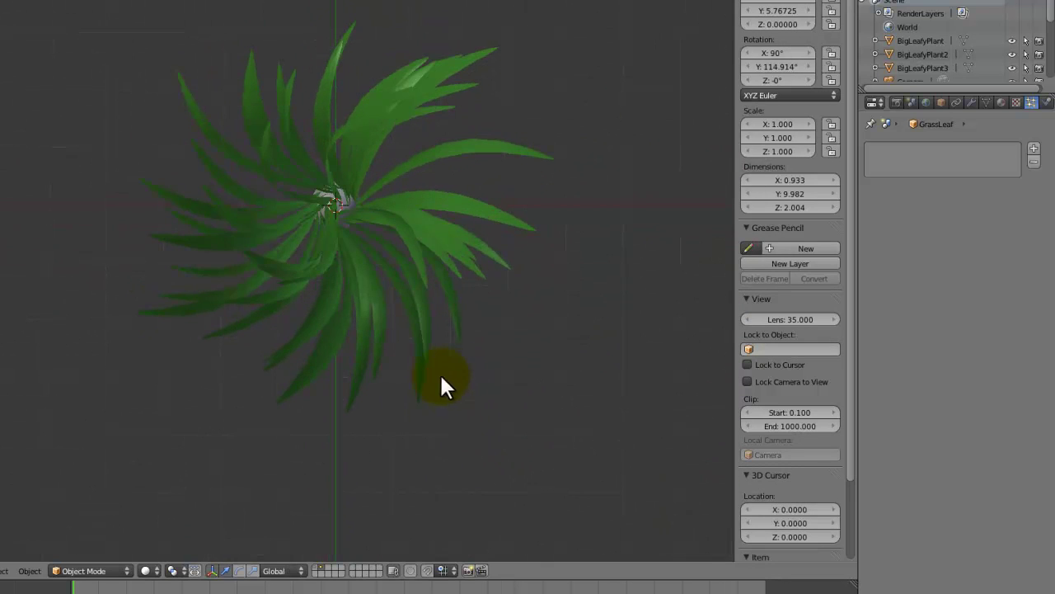
key("r")
key("x")
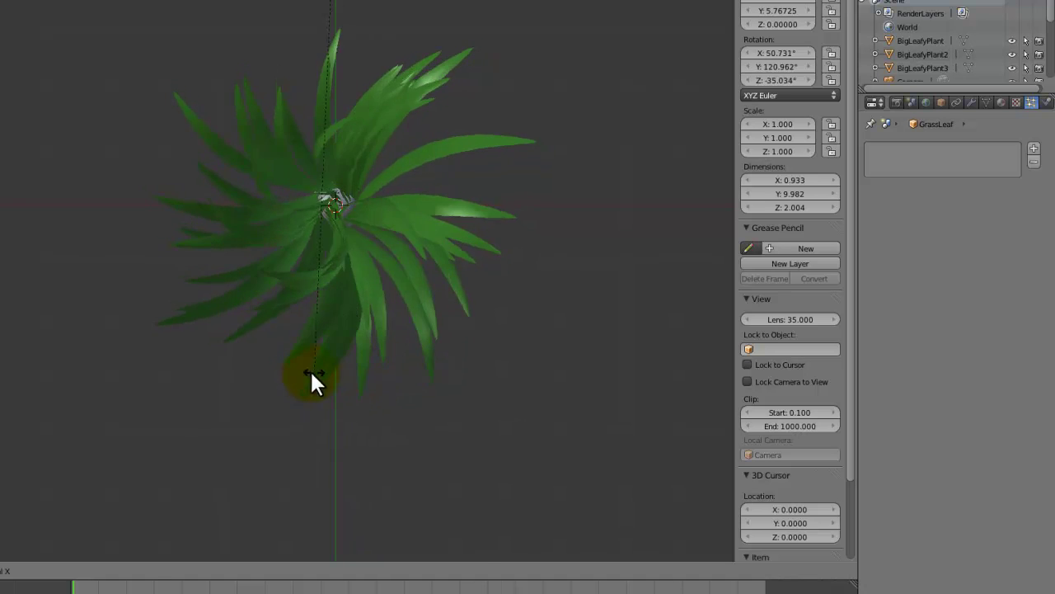
middle_click_drag(317, 285, 414, 249)
scroll(426, 183, "down", 3)
key("r")
key("x")
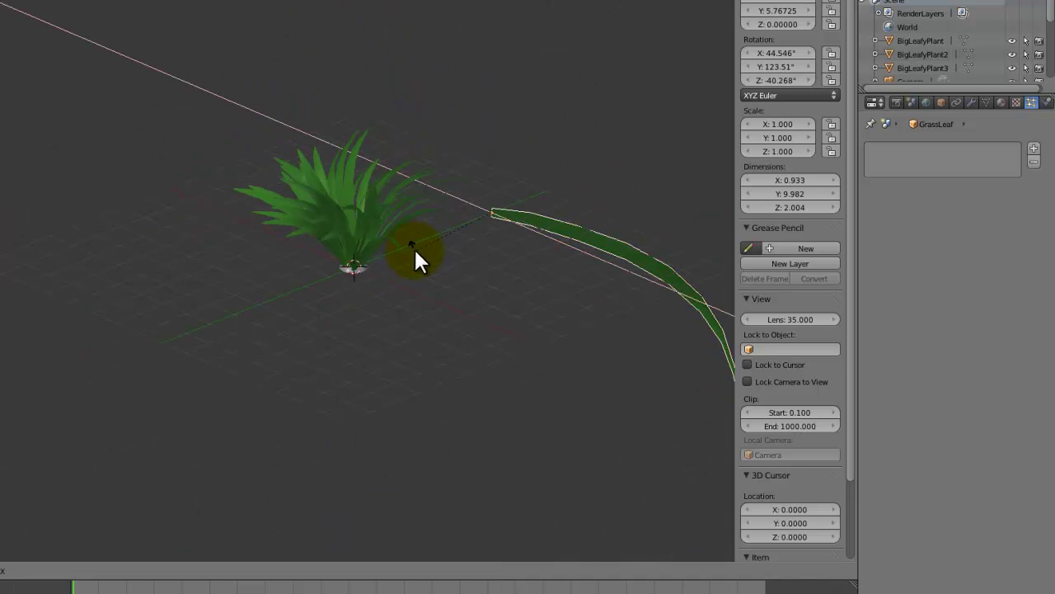
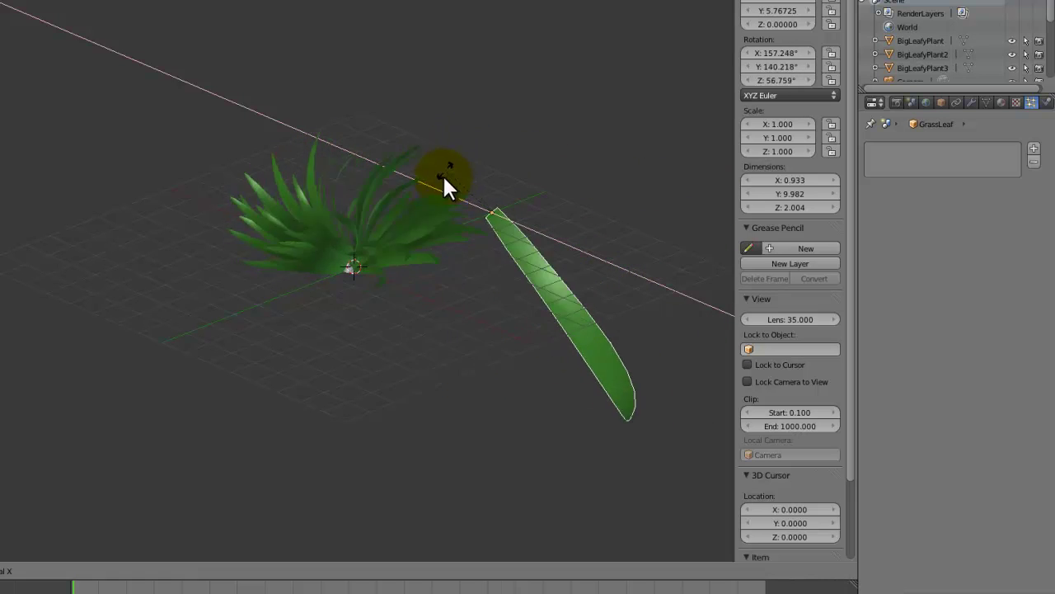
left_click(462, 223)
Rotate the GrassLeaf object about the Z axis in top view to a Z rotation of about -85.6°.
middle_click_drag(462, 223, 502, 330)
key("KP_7")
key("r")
key("z")
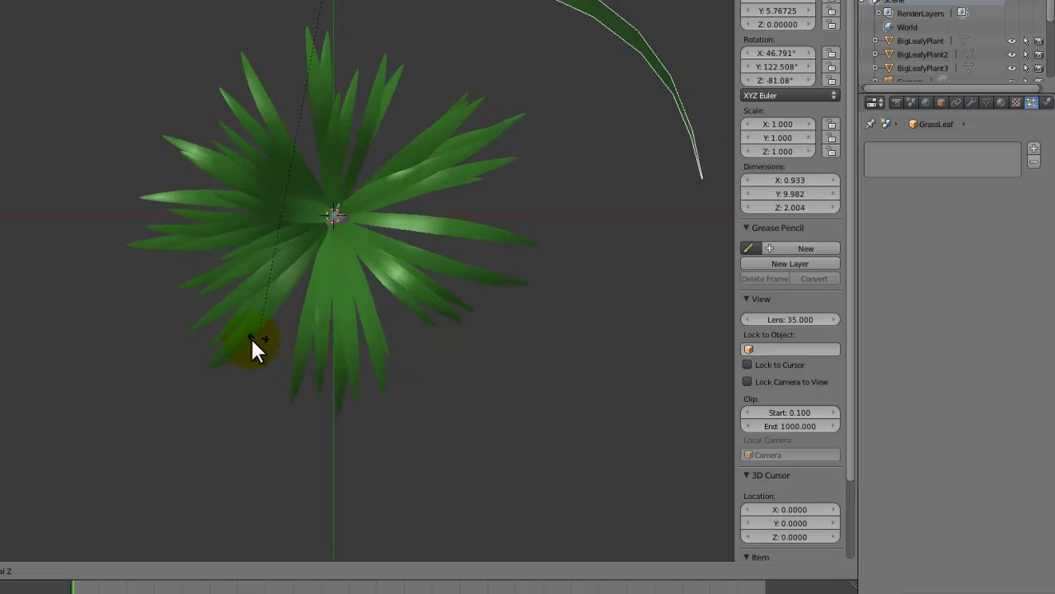
left_click(221, 356)
middle_click_drag(300, 333, 332, 241)
Select the sphere emitter and set the particle number of its hair system to 100.
right_click(333, 243)
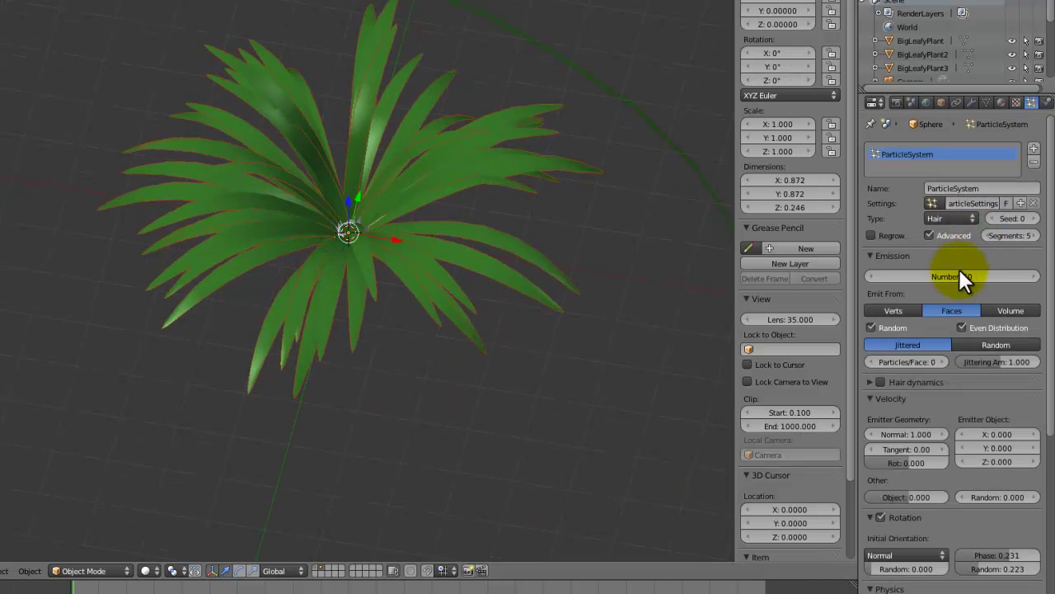
scroll(969, 412, "down", 12)
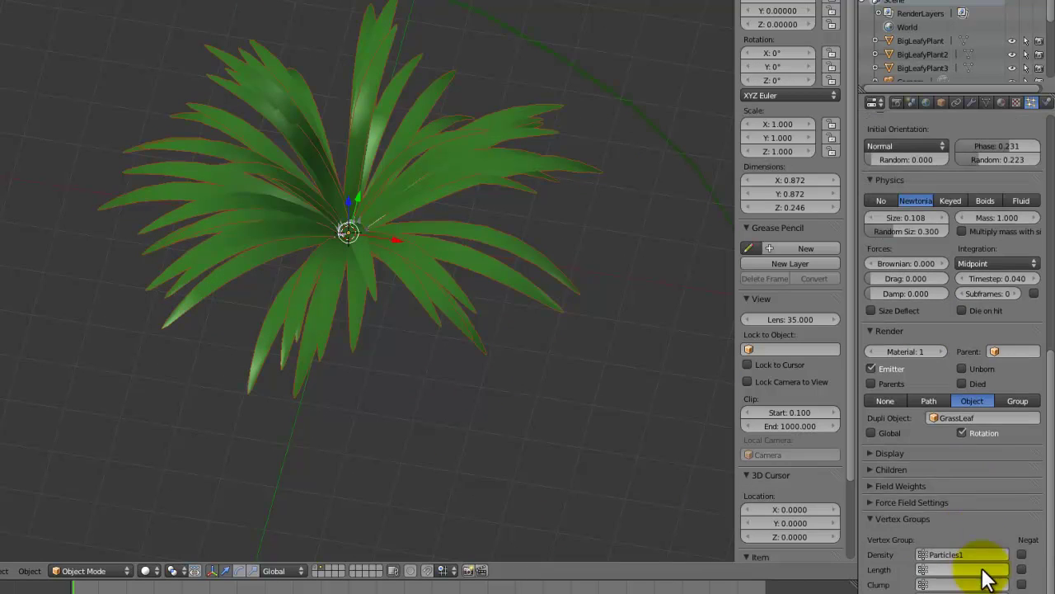
left_click(981, 554)
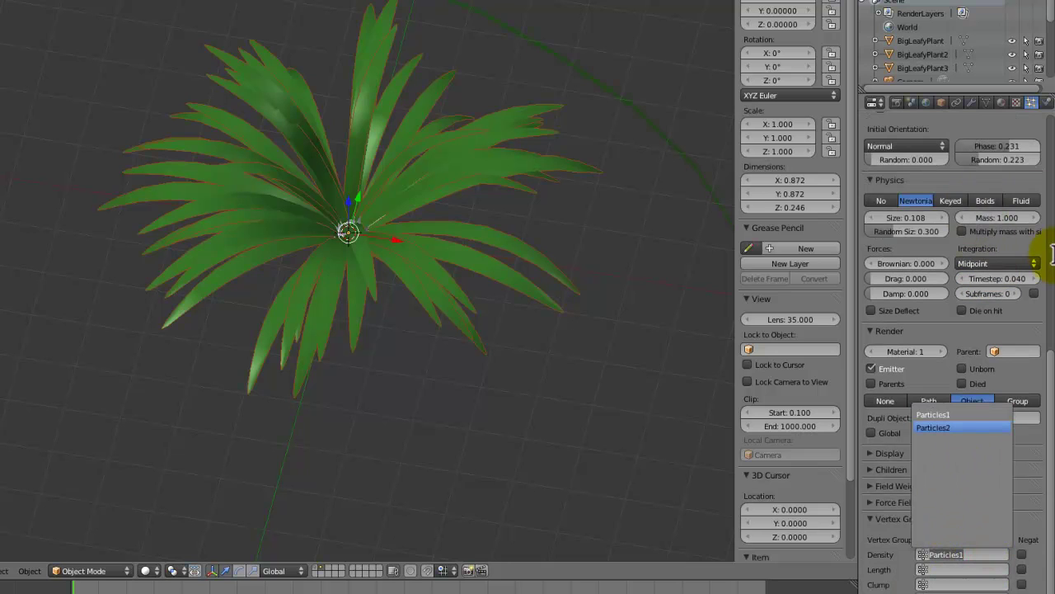
scroll(1047, 272, "up", 12)
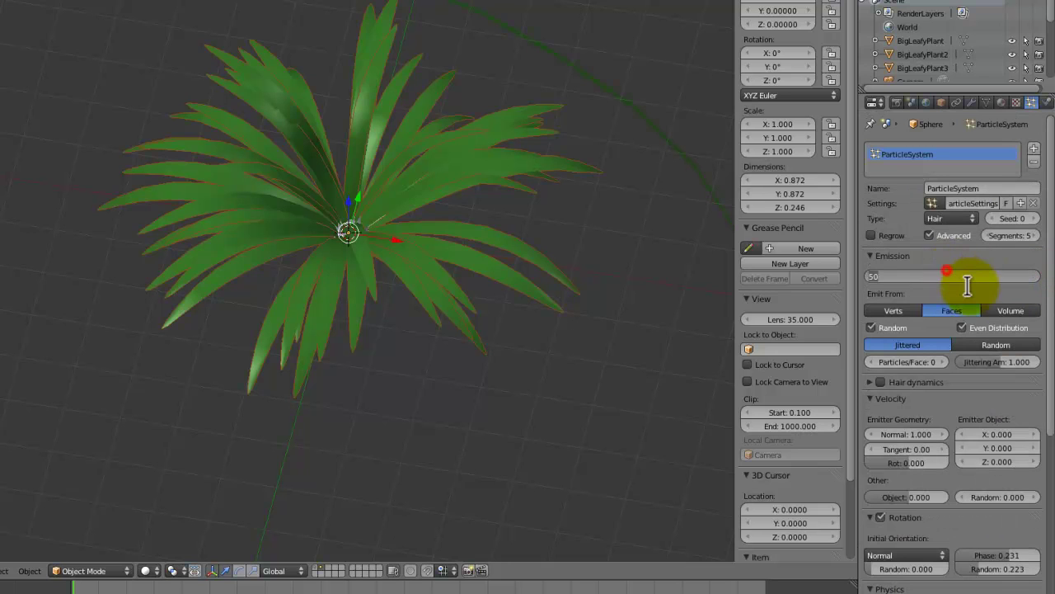
key("Return")
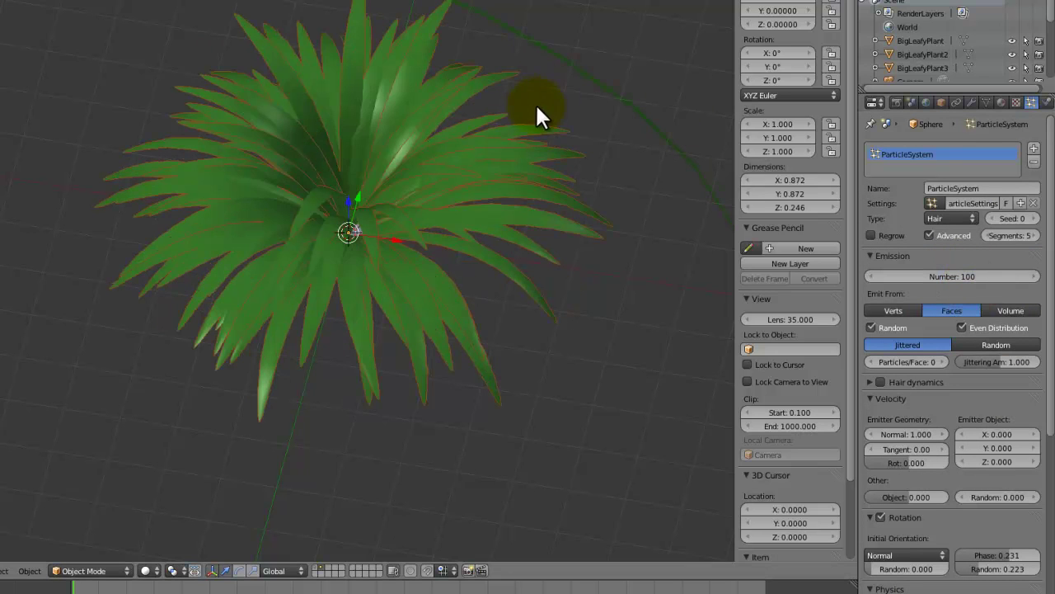
Save the blend file with the fuller grass plant over its existing version.
middle_click_drag(535, 102, 523, 61)
key("ctrl+s")
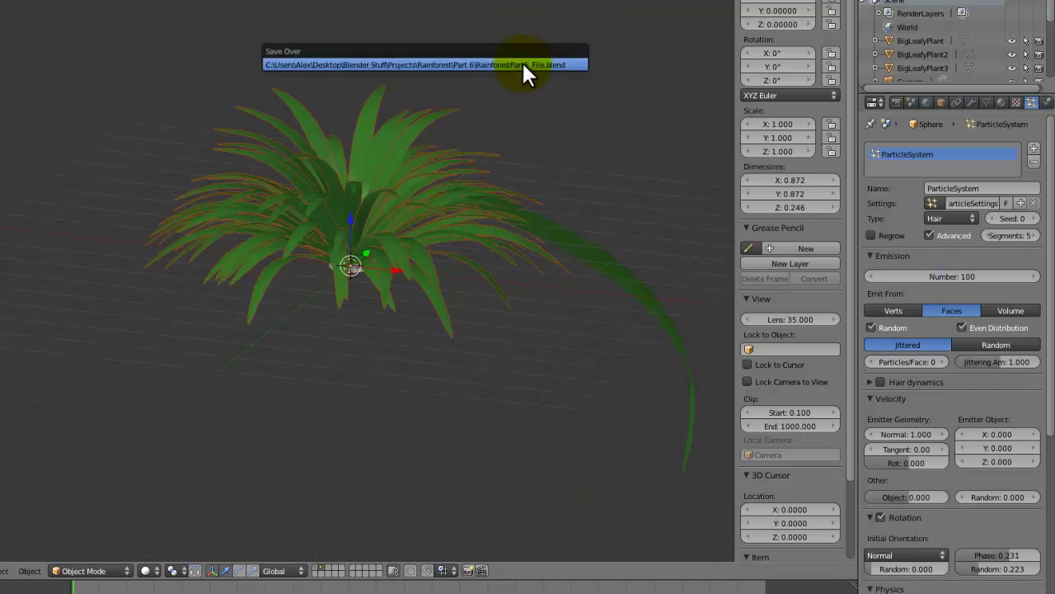
left_click(523, 61)
Examine the GrassLeaf mesh in edit mode and the scattered plant's shape from several angles.
middle_click_drag(598, 179, 486, 248)
right_click(478, 316)
key("Tab")
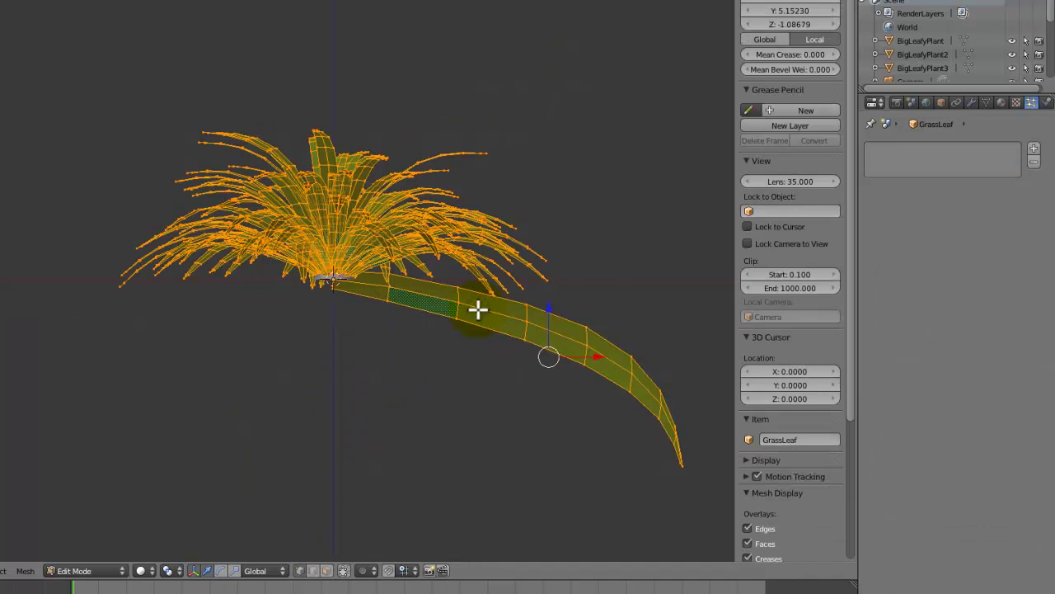
key("KP_7")
scroll(606, 247, "down", 4)
middle_click_drag(607, 247, 433, 119)
key("Tab")
scroll(474, 141, "up", 6)
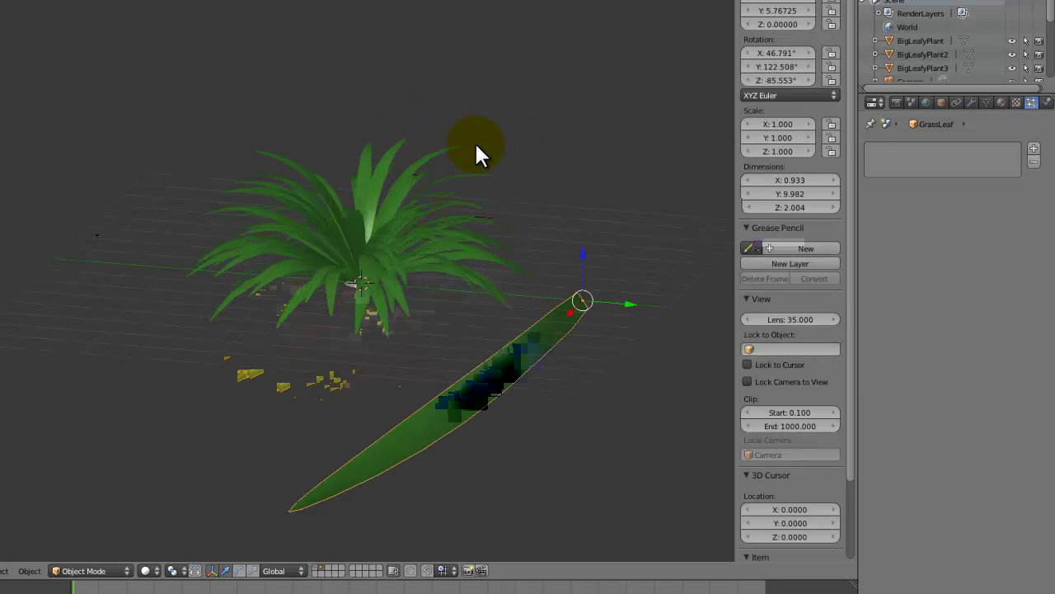
scroll(467, 150, "down", 5)
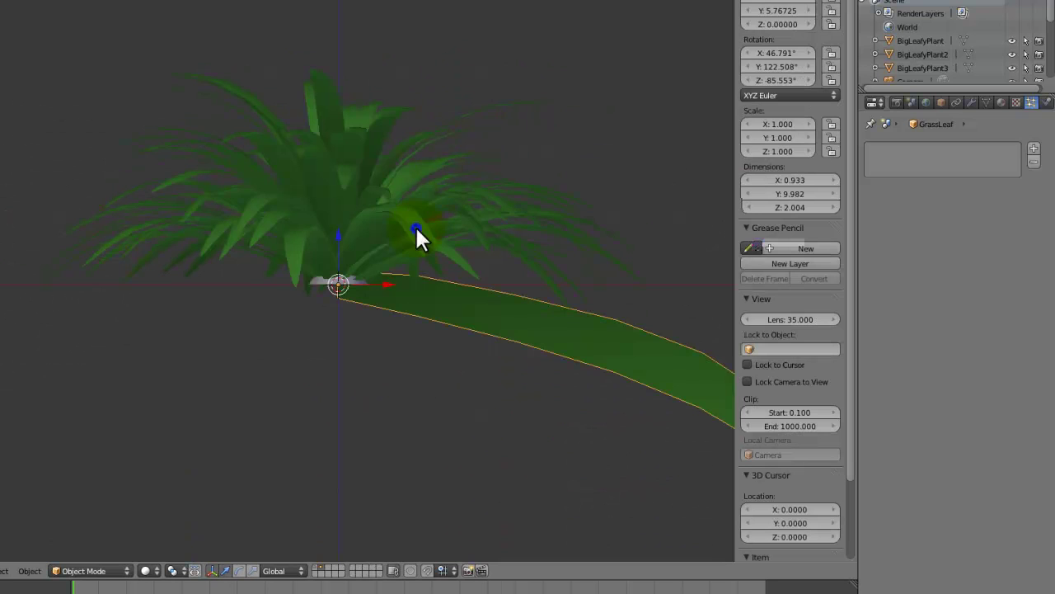
Reselect the sphere emitter, save the blend file over its existing version, and review the particle settings.
right_click(312, 275)
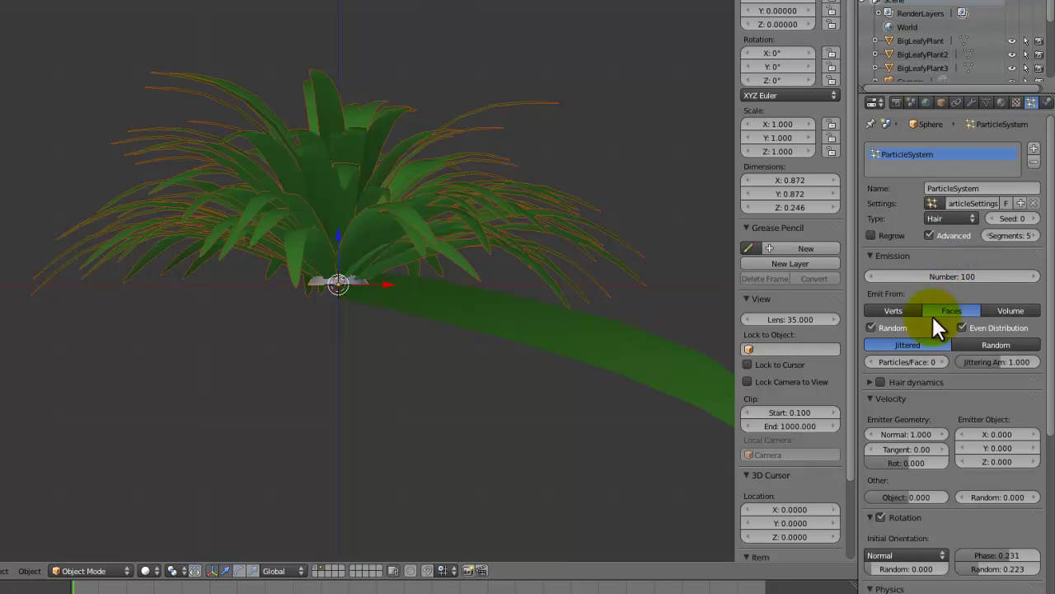
left_click(965, 461)
left_click(964, 460)
key("ctrl+s")
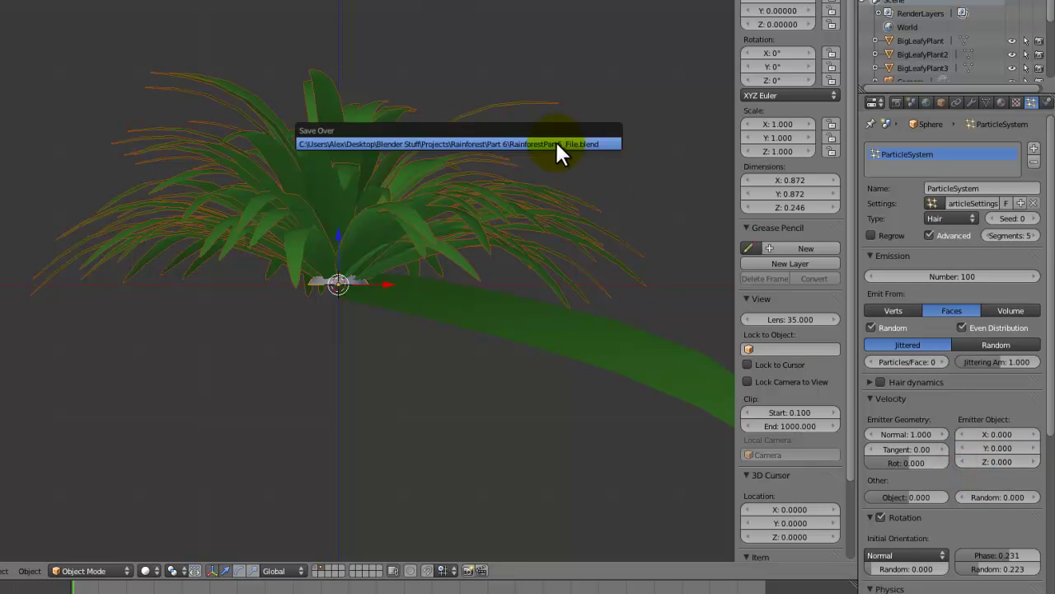
left_click(556, 144)
scroll(907, 495, "down", 6)
scroll(914, 495, "down", 5)
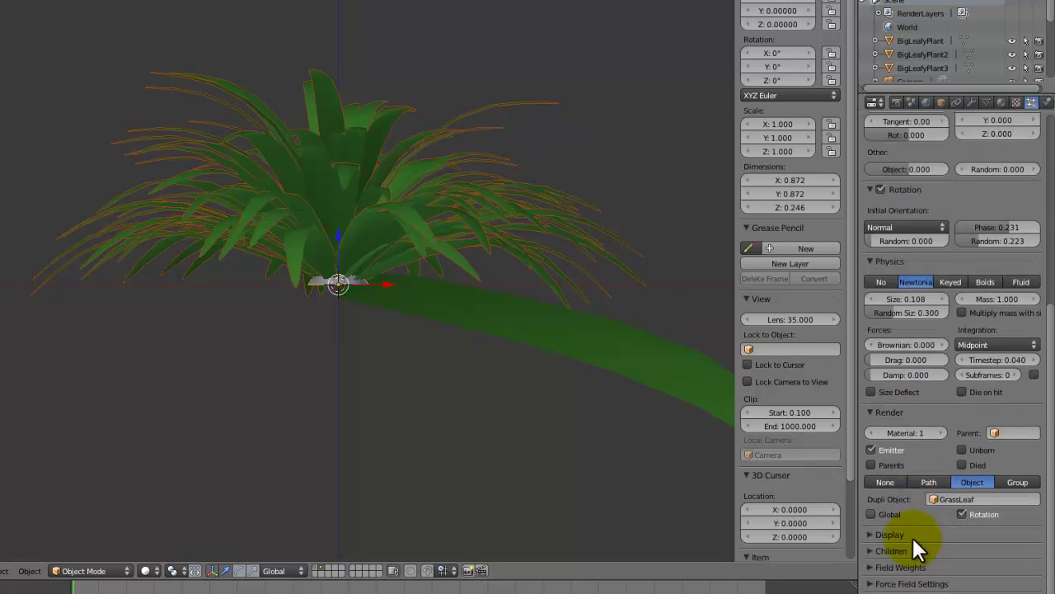
Set the plant's hair particle size to 0.0912 and random size to 0.467, and save the file over its existing version.
scroll(887, 567, "down", 2)
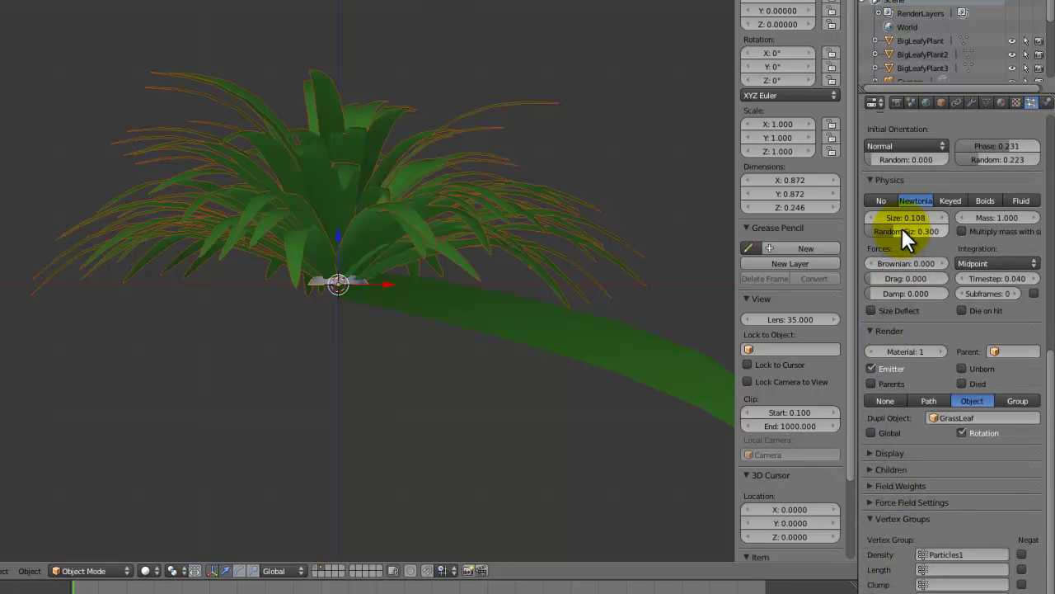
mouse_move(909, 217)
left_mouse_down()
mouse_move(898, 213)
mouse_move(922, 230)
left_mouse_up()
middle_click_drag(423, 267, 496, 305)
key("ctrl+s")
left_click(353, 411)
Duplicate the grass plant along the X axis beside the original and set the copy's particle seed to 1.
scroll(363, 389, "down", 4)
key("g")
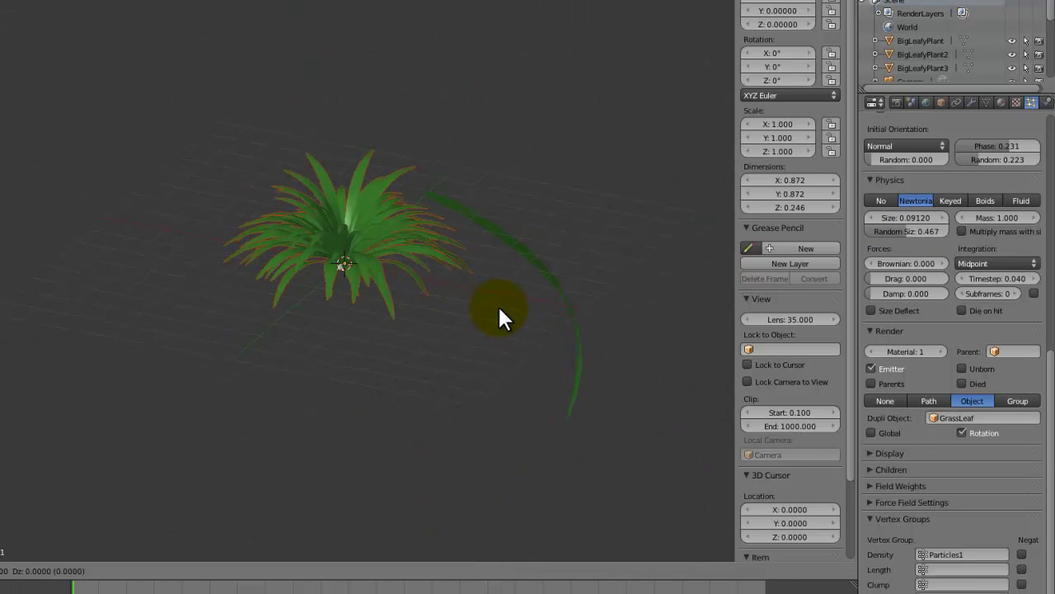
key("y")
key("x")
left_click(298, 249)
middle_click_drag(305, 253, 414, 317, "shift")
scroll(979, 285, "up", 2)
scroll(976, 282, "up", 8)
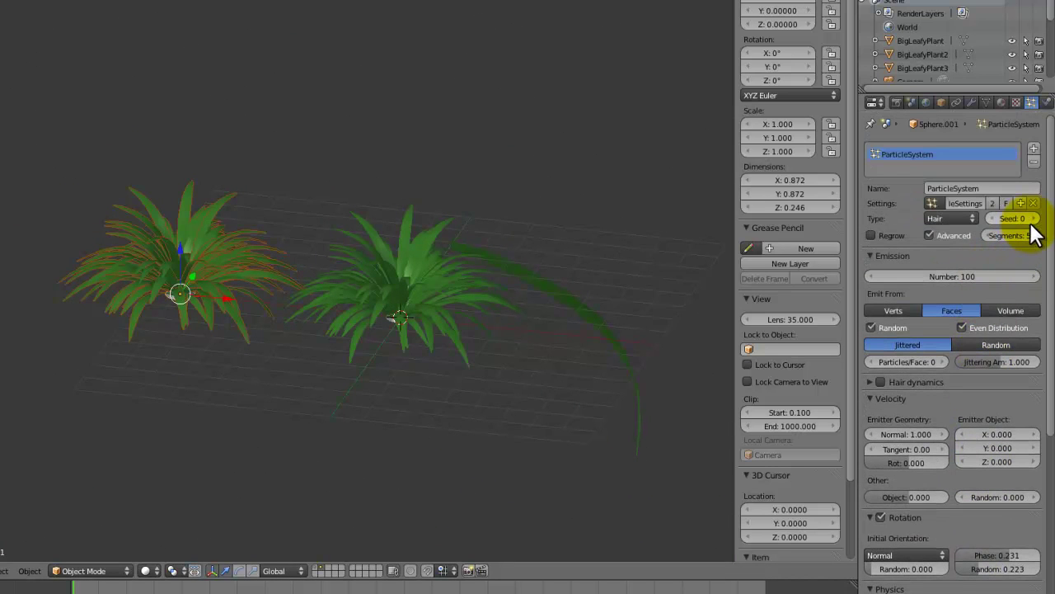
left_click(1034, 218)
Try a particle number of 90 on the shared hair settings, and restore it to 100.
middle_click_drag(371, 330, 461, 330)
left_click(951, 276)
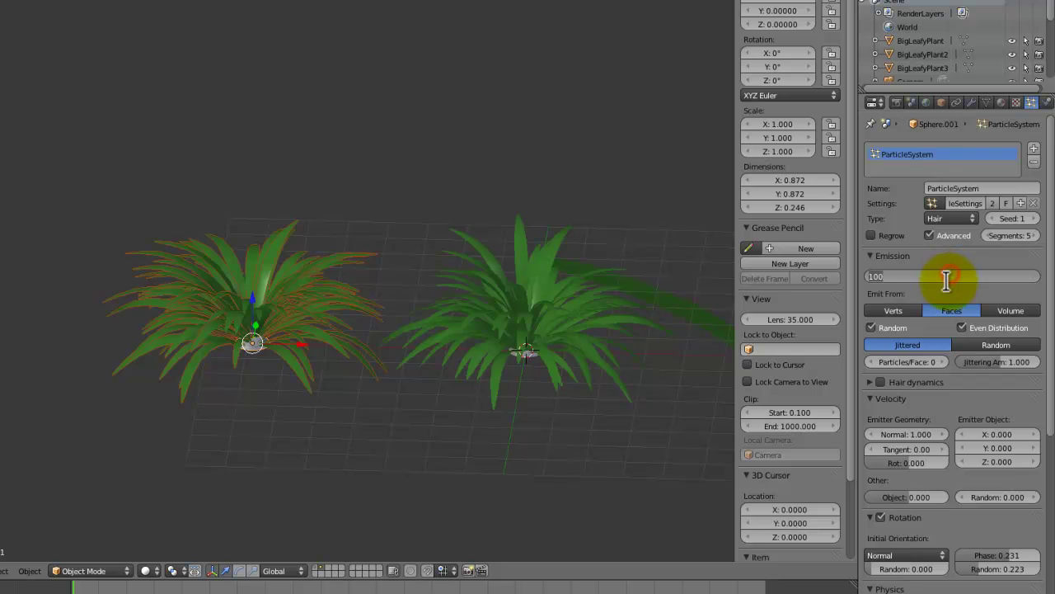
type("90")
key("Return")
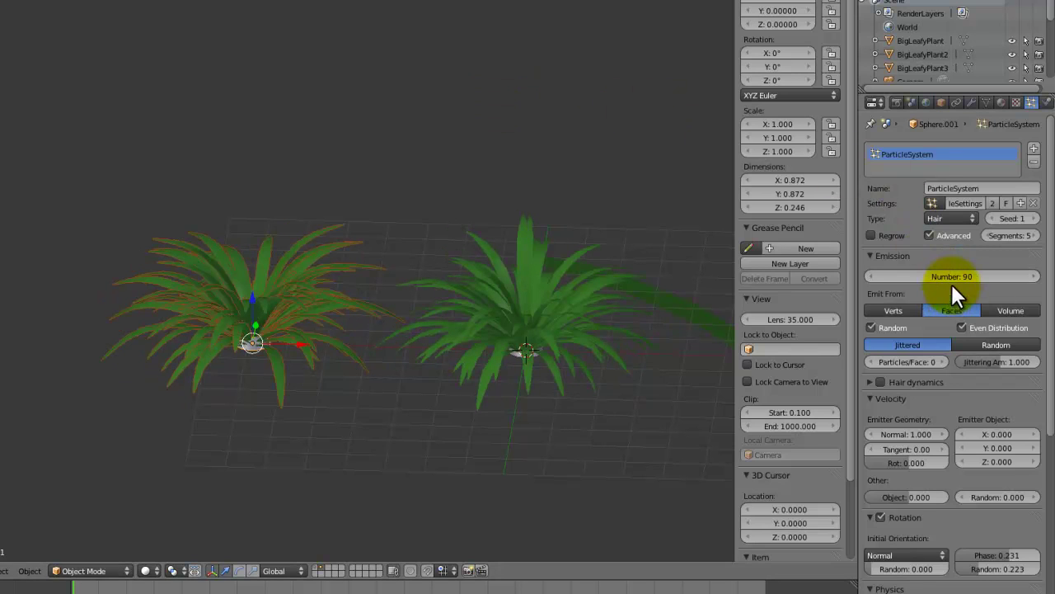
left_click(951, 278)
type("100")
key("Return")
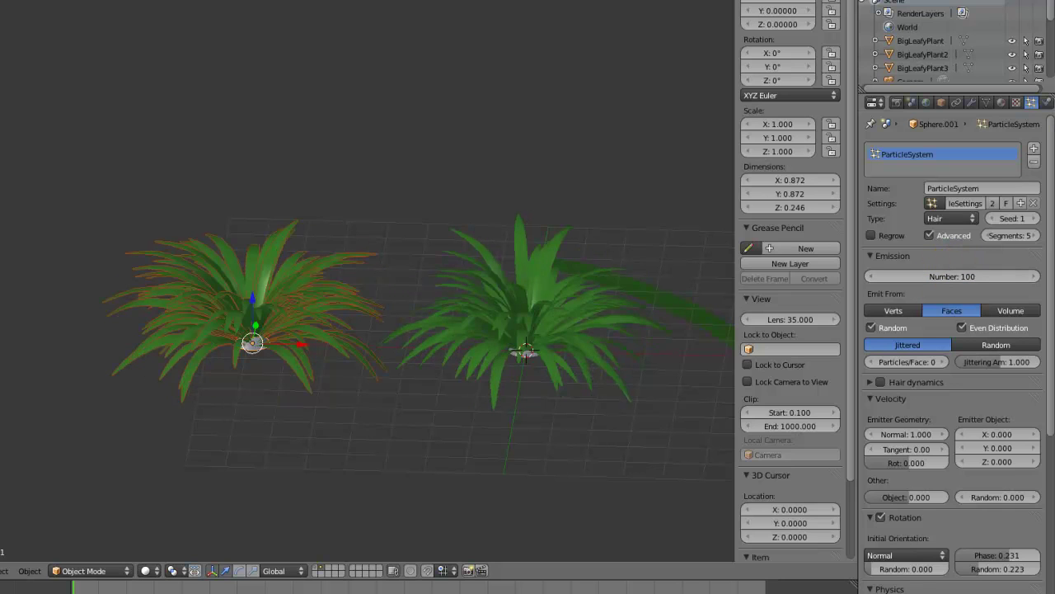
Make the duplicated plant's particle settings single-user and reduce its particle number to 80.
left_click(988, 203)
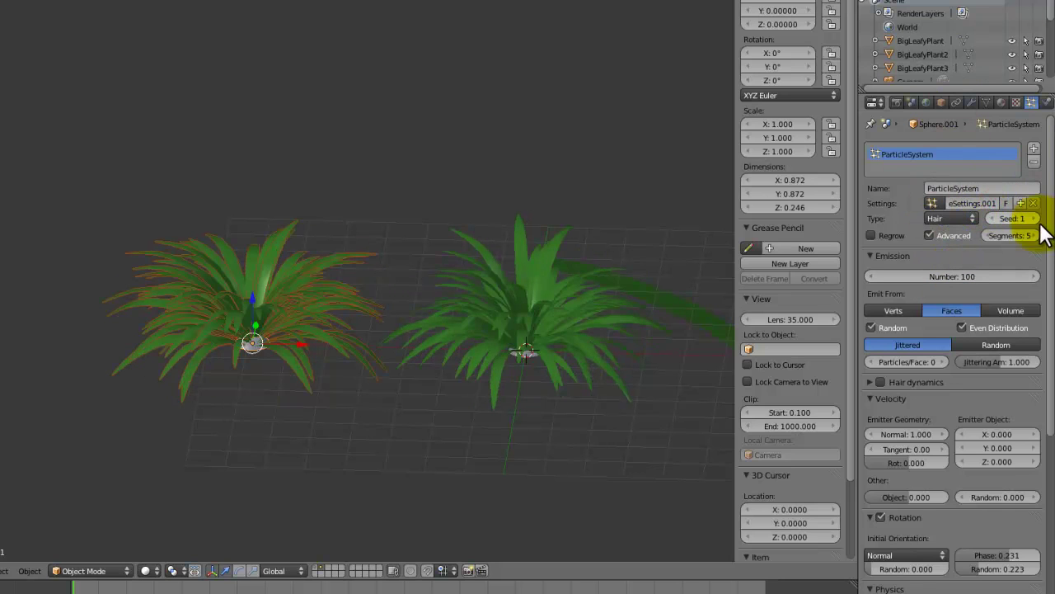
left_click(971, 277)
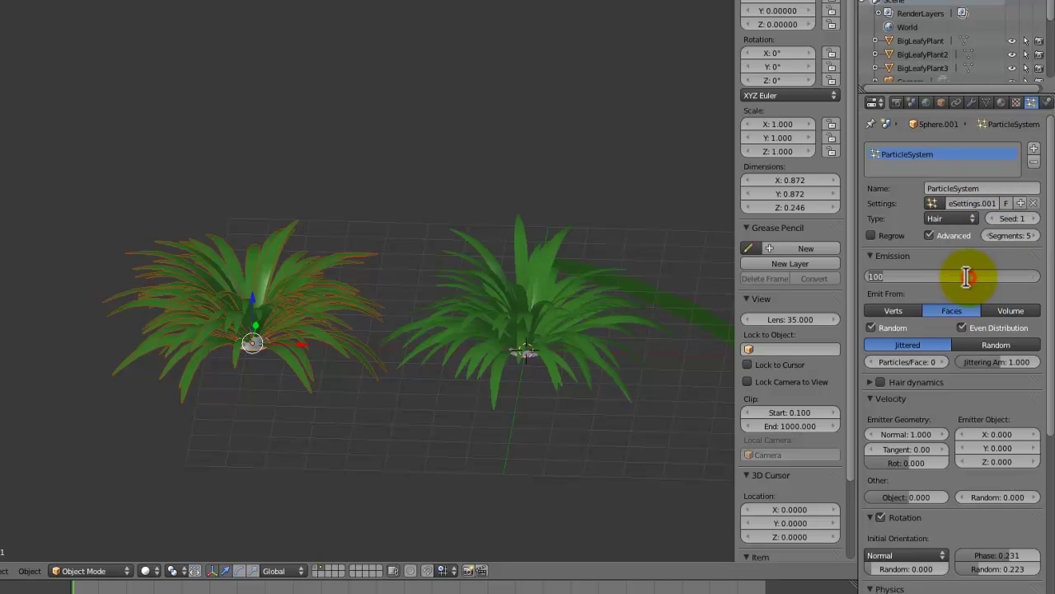
type("90")
key("Return")
middle_click_drag(493, 334, 425, 412)
left_click(961, 277)
type("80")
key("Return")
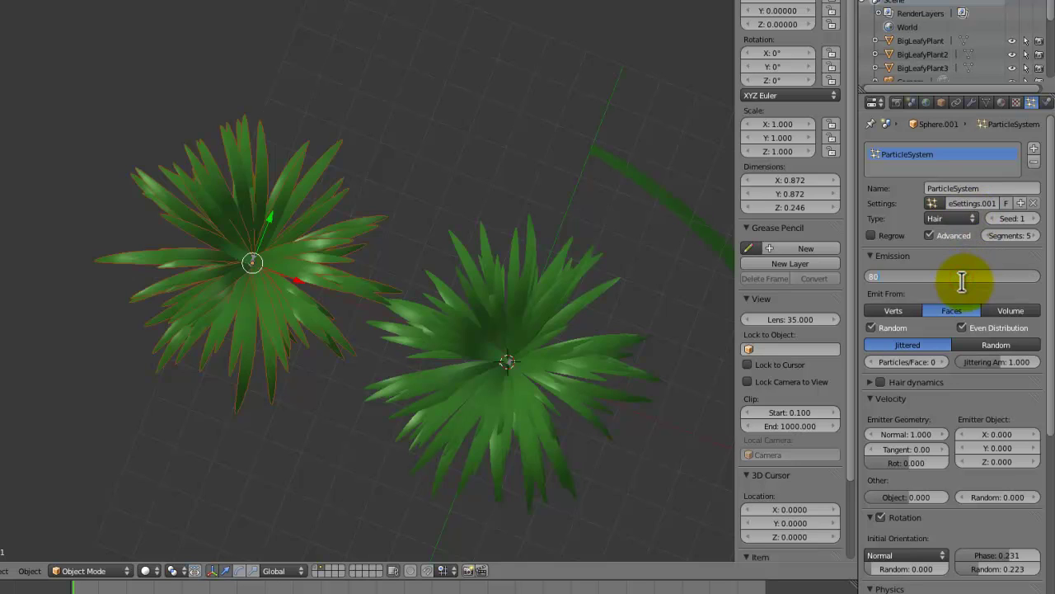
middle_click_drag(430, 284, 446, 224)
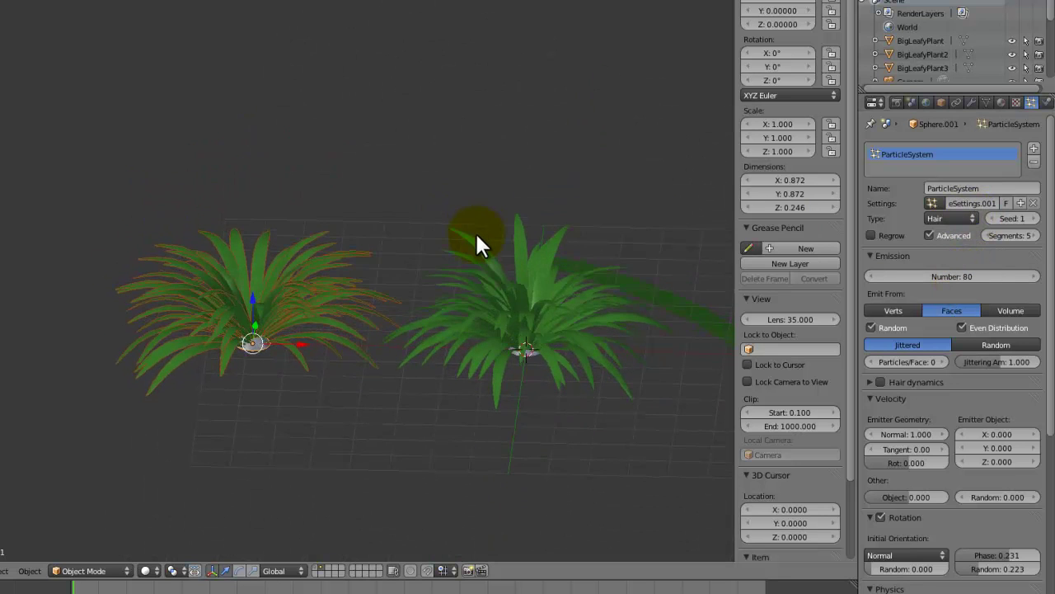
Duplicate the second plant along the X axis with single-user particle settings, and save the file over its existing version.
key("shift+d")
key("x")
left_click(260, 218)
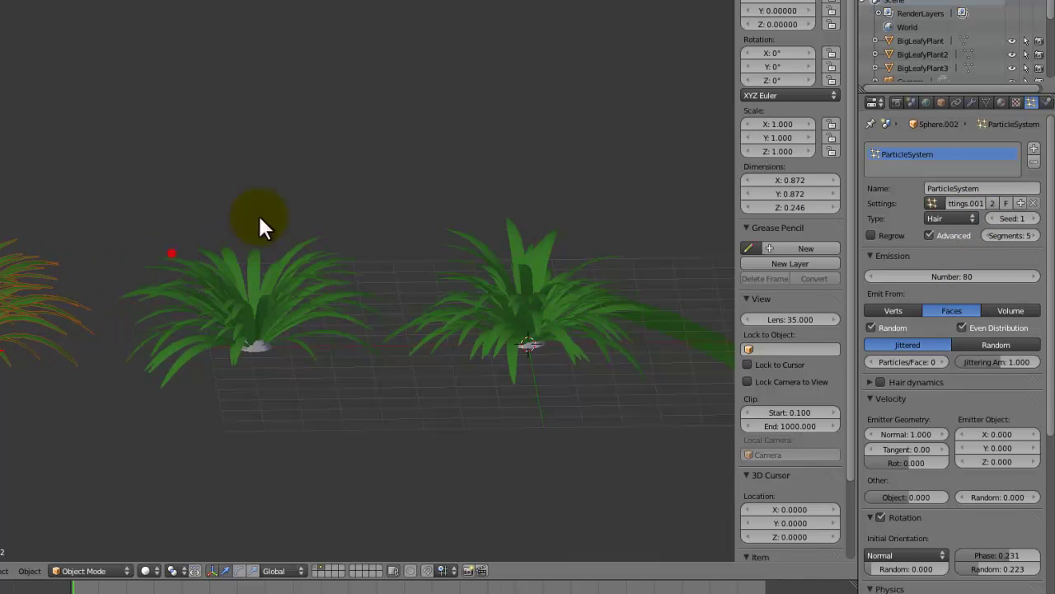
left_click(991, 204)
middle_click_drag(235, 290, 346, 330, "shift")
key("ctrl+s")
left_click(337, 280)
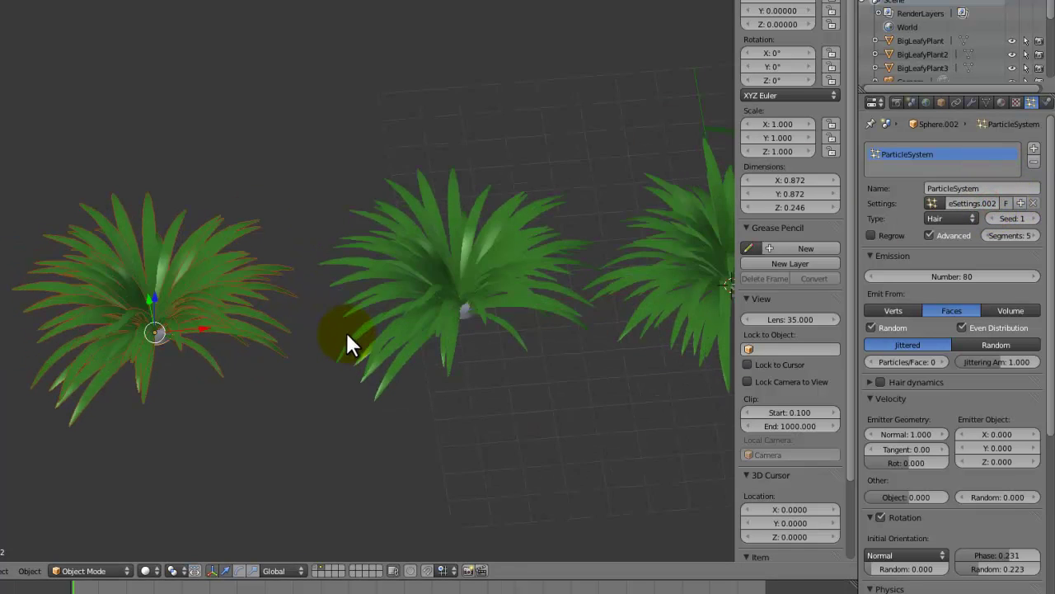
Set the third plant's particle number to 120 and its seed to 2.
left_click(942, 274)
type("120")
key("Return")
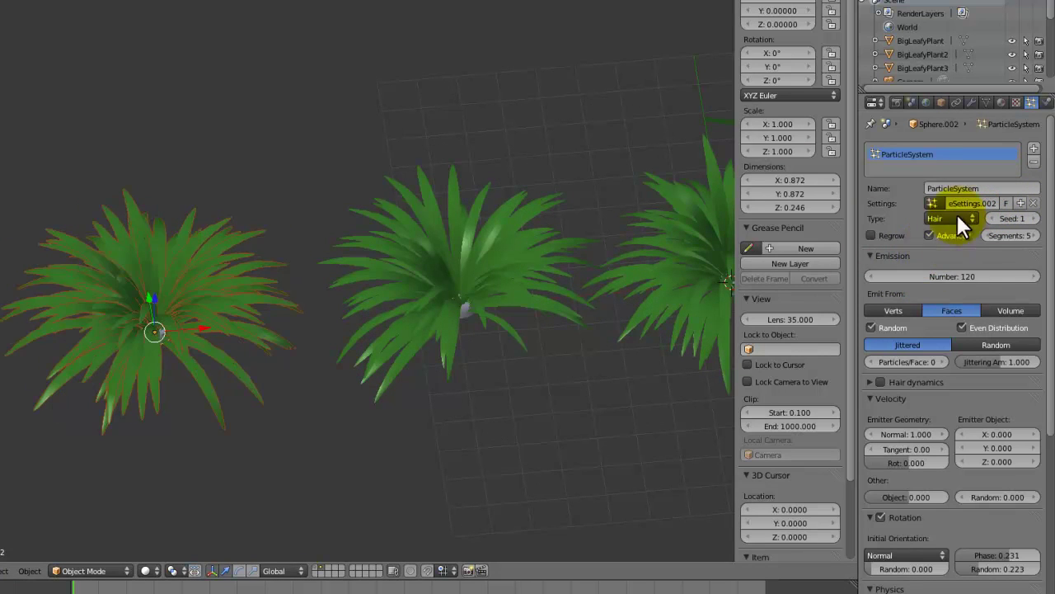
left_click(1035, 219)
Duplicate the third plant along the X axis, giving the copy single-user particle settings and seed 3.
middle_click_drag(435, 328, 415, 274)
key("shift+d")
key("x")
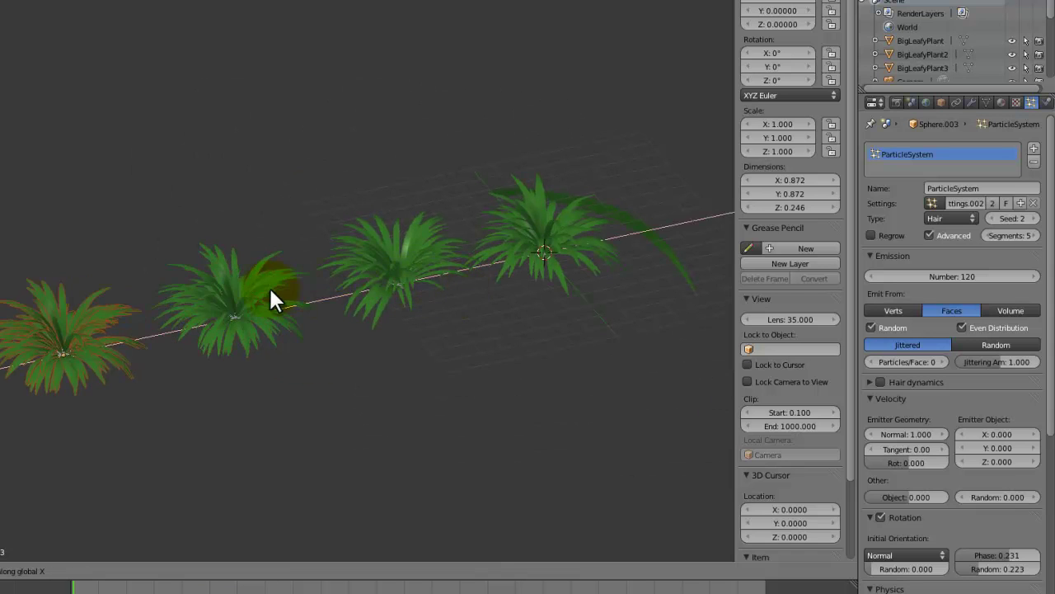
left_click(269, 285)
middle_click_drag(263, 284, 546, 265)
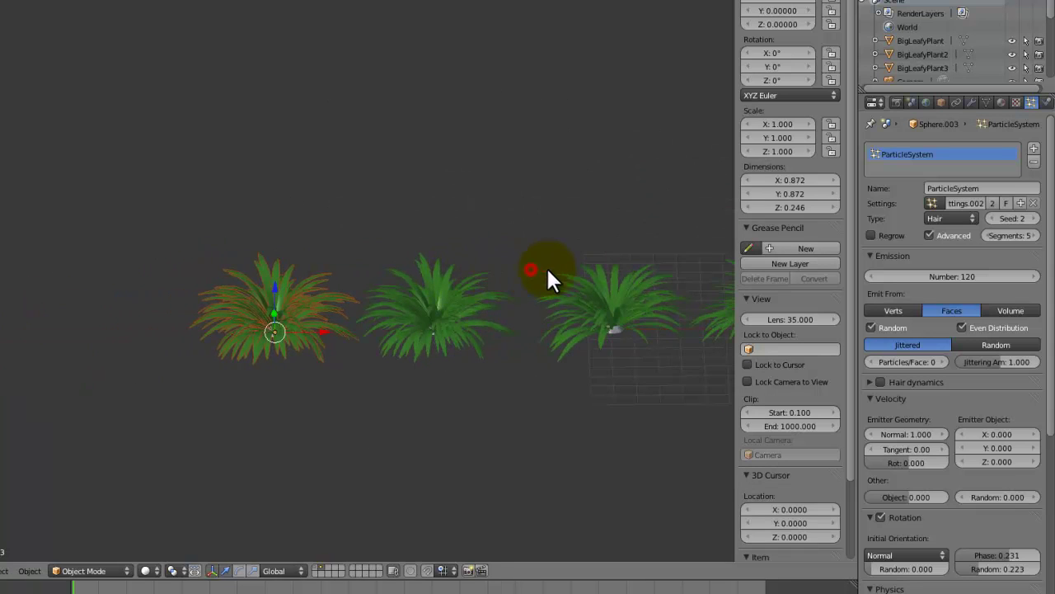
left_click(991, 204)
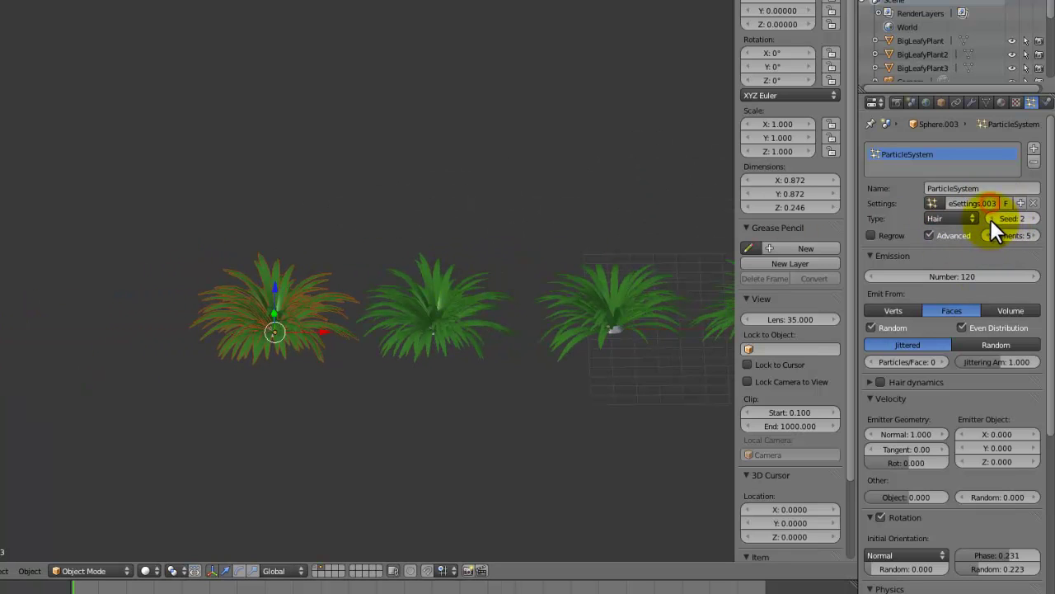
left_click(1032, 220)
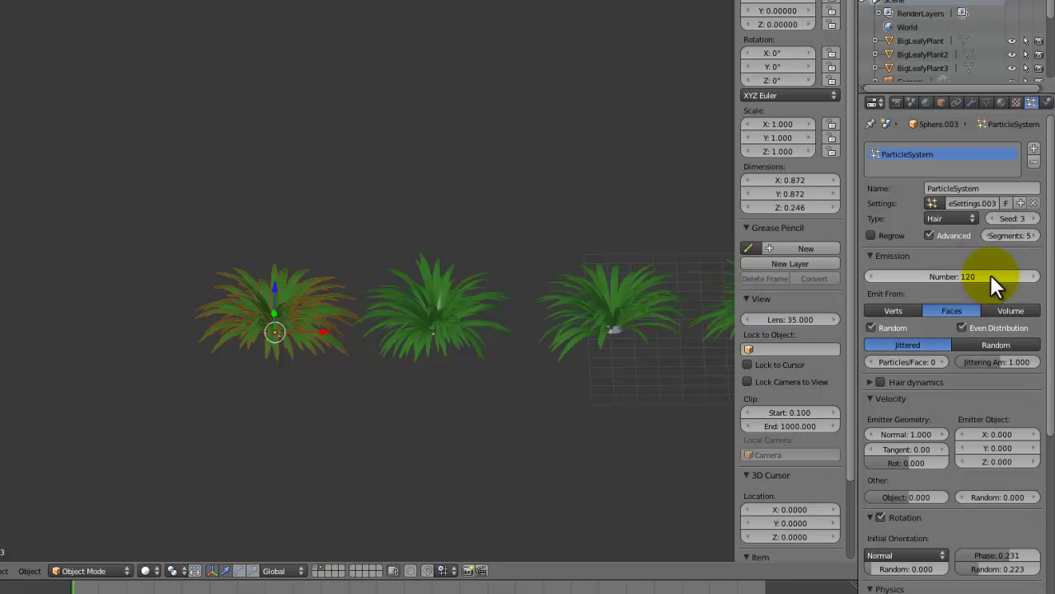
Set the fourth plant's particle size to 0.092 and its particle number to 150.
scroll(619, 254, "up", 4)
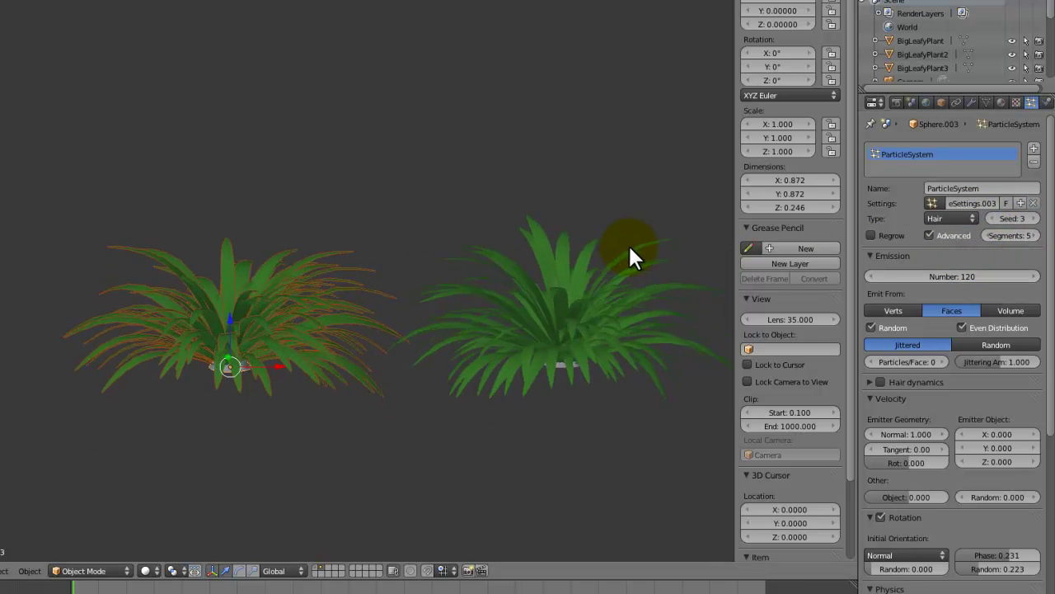
scroll(957, 478, "down", 10)
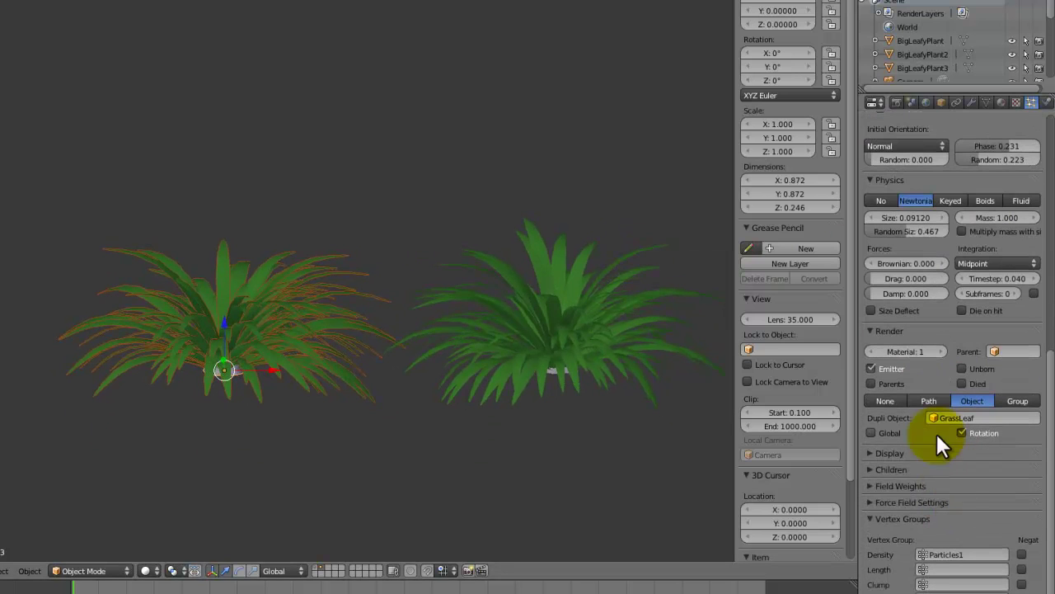
left_click(894, 515)
scroll(893, 371, "up", 2)
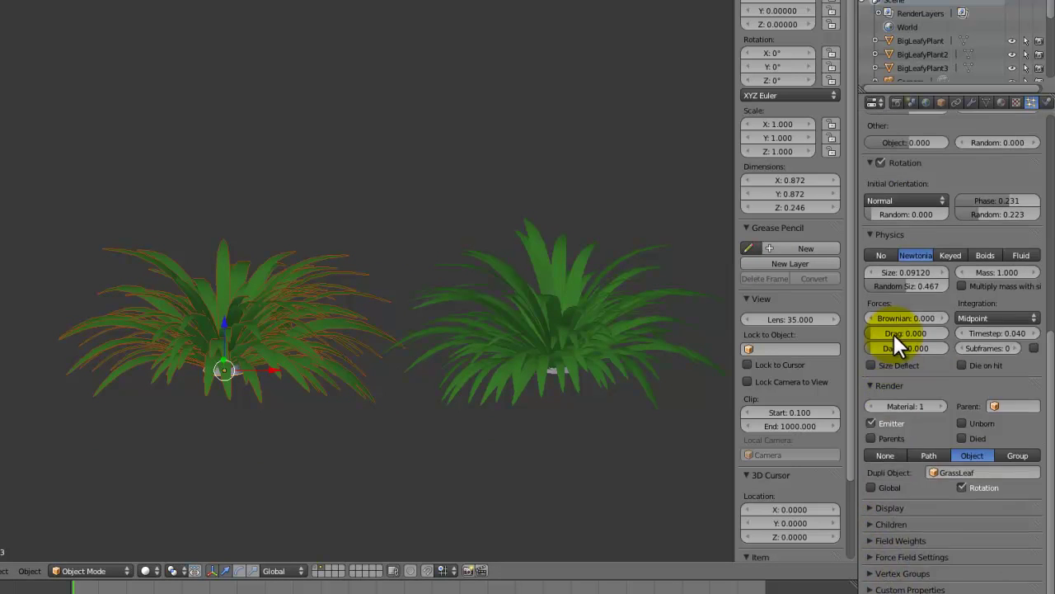
mouse_move(916, 303)
left_mouse_down()
mouse_move(897, 289)
mouse_move(909, 290)
left_mouse_up()
scroll(561, 260, "up", 4)
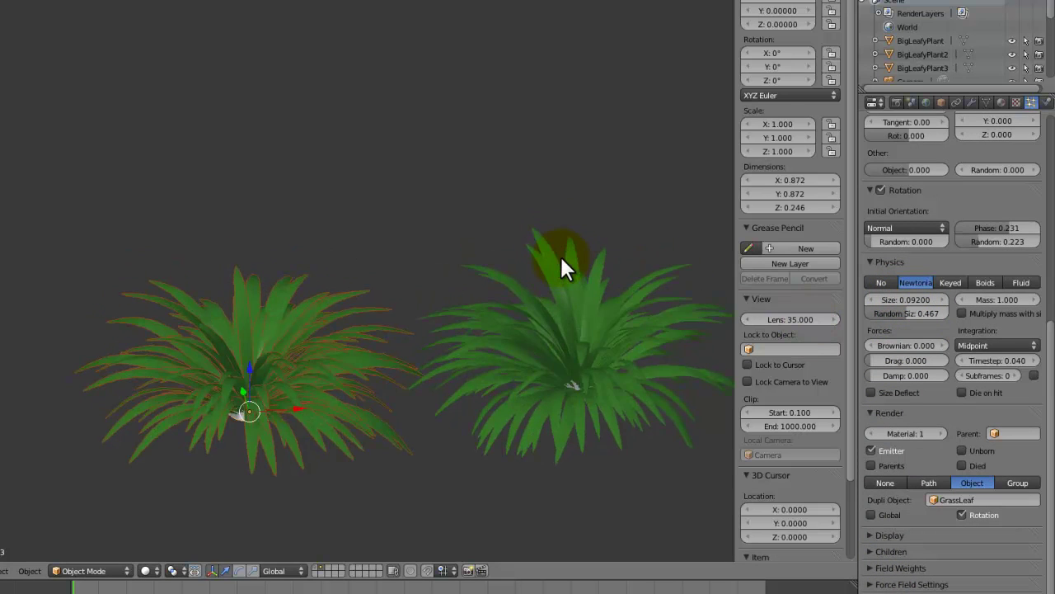
scroll(915, 294, "up", 8)
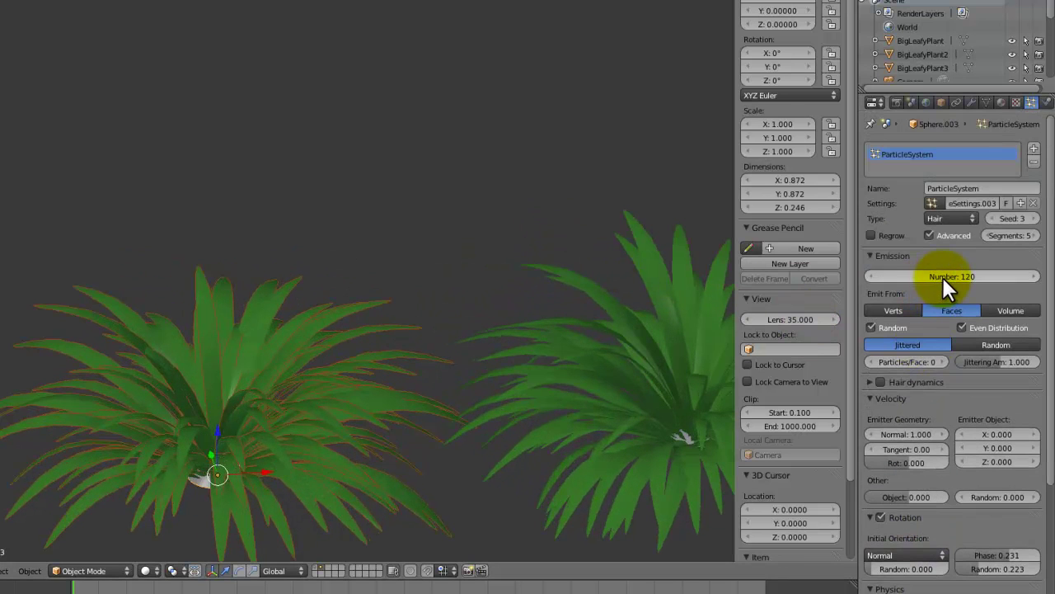
left_click(945, 276)
type("150")
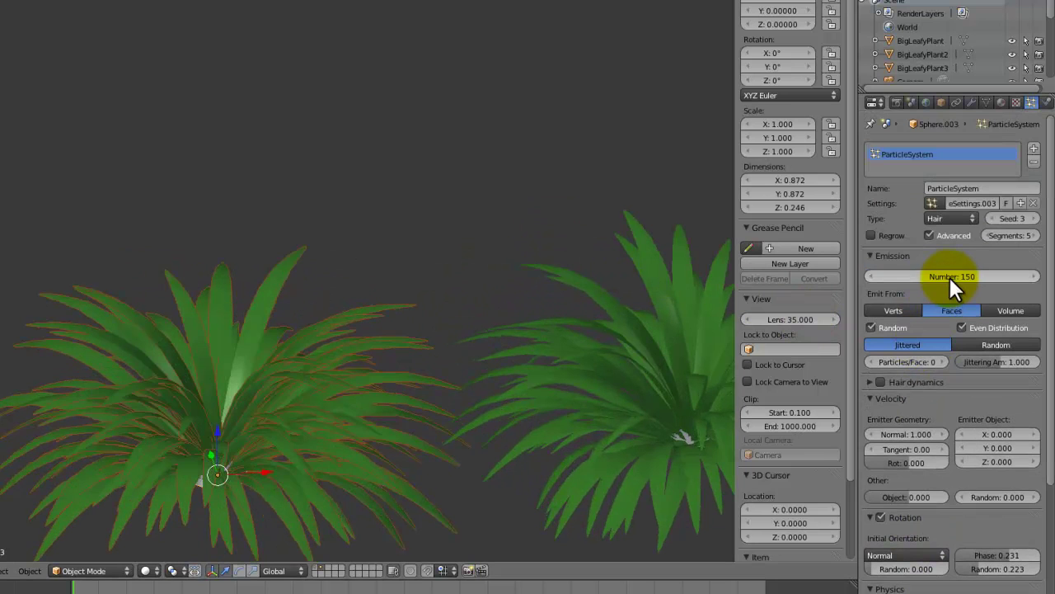
key("Return")
Duplicate the fourth plant along the X axis, giving the copy single-user particle settings and seed 4.
scroll(434, 51, "down", 5)
scroll(495, 182, "down", 1)
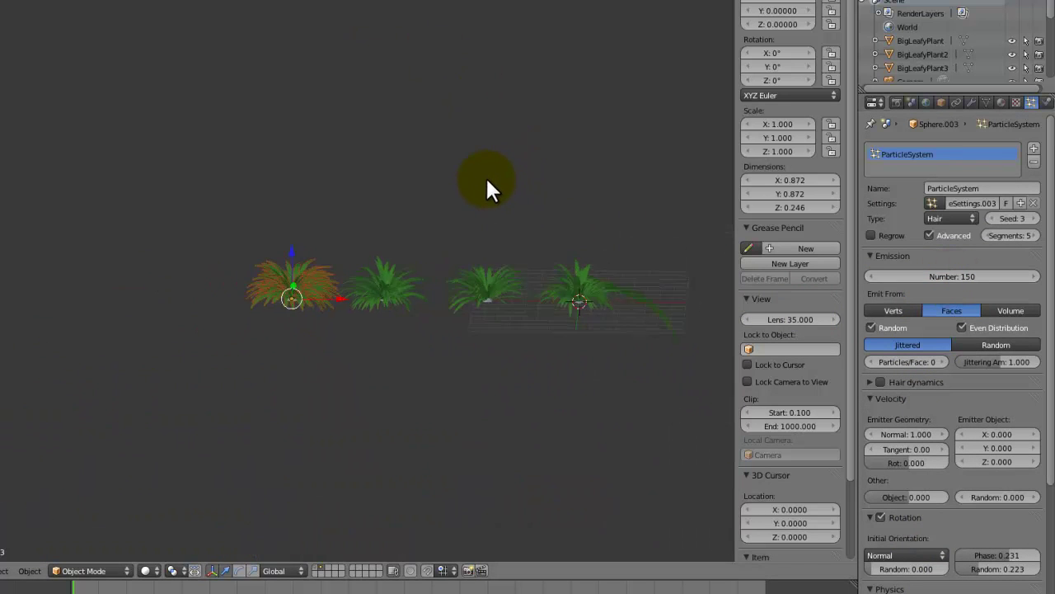
scroll(481, 171, "up", 3)
key("shift+d")
key("x")
left_click(311, 167)
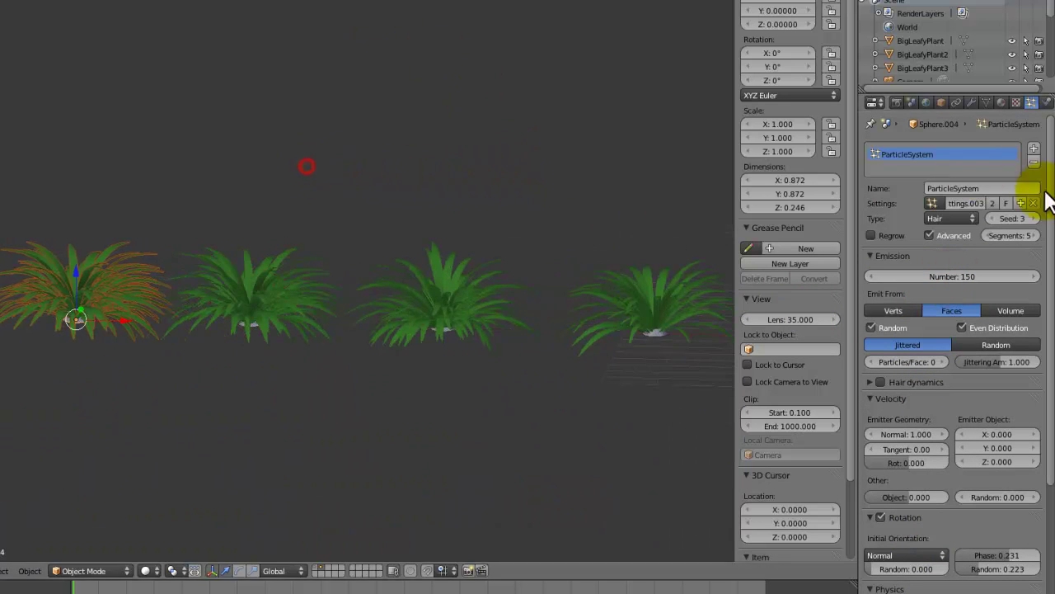
left_click(1031, 217)
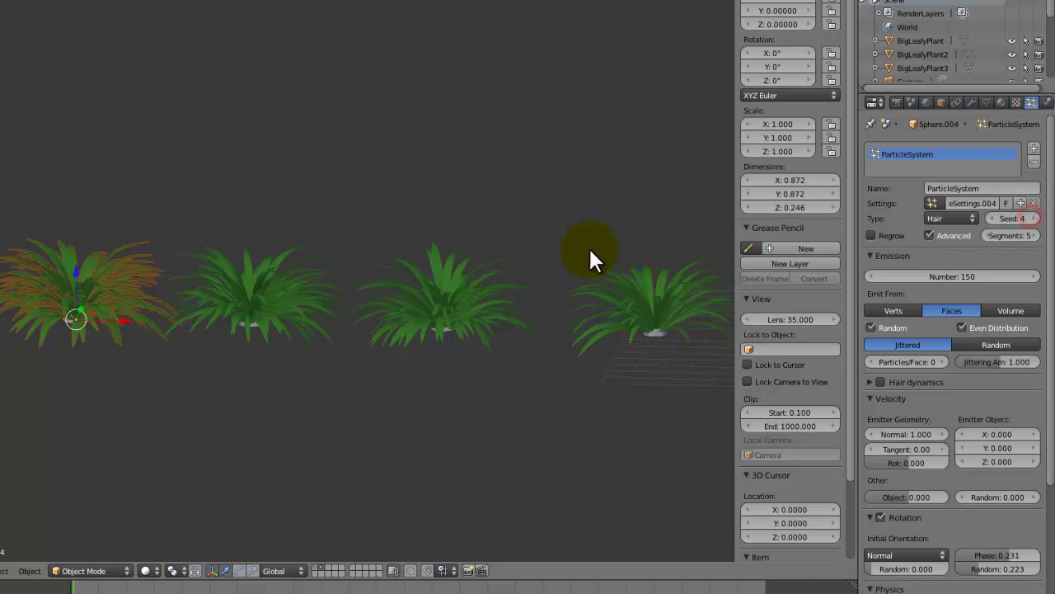
Move the fifth plant slightly farther out along the X axis and set its particle number to 50.
key("g")
key("x")
left_click(568, 255)
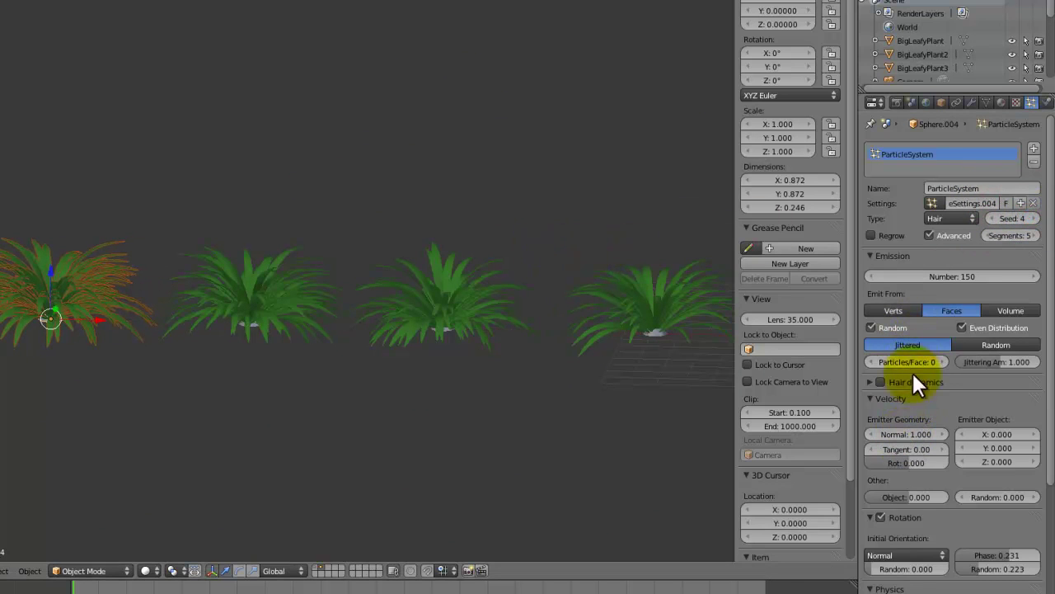
left_click(958, 276)
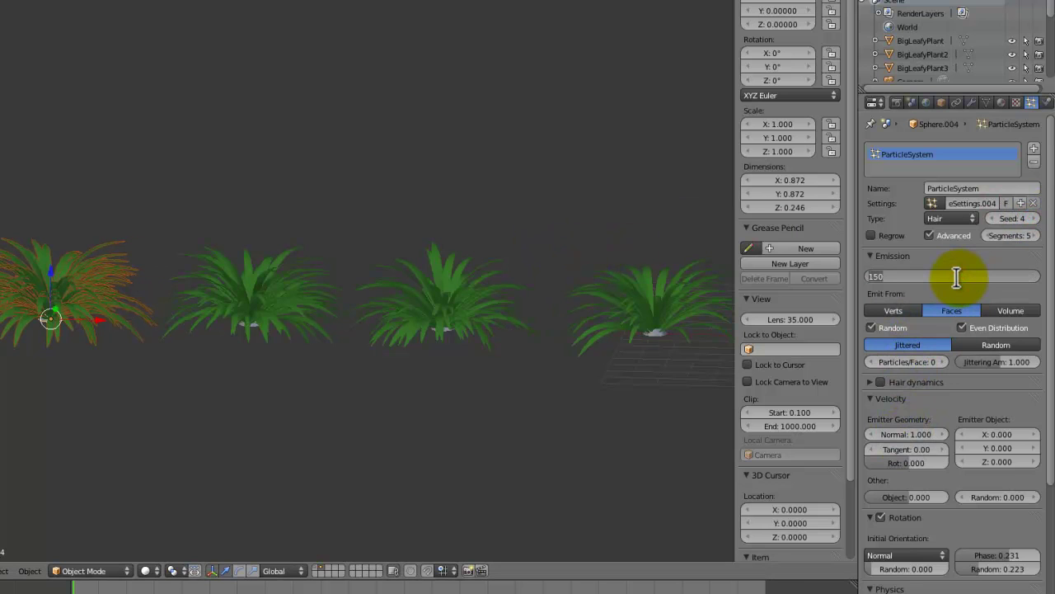
type("50")
key("Return")
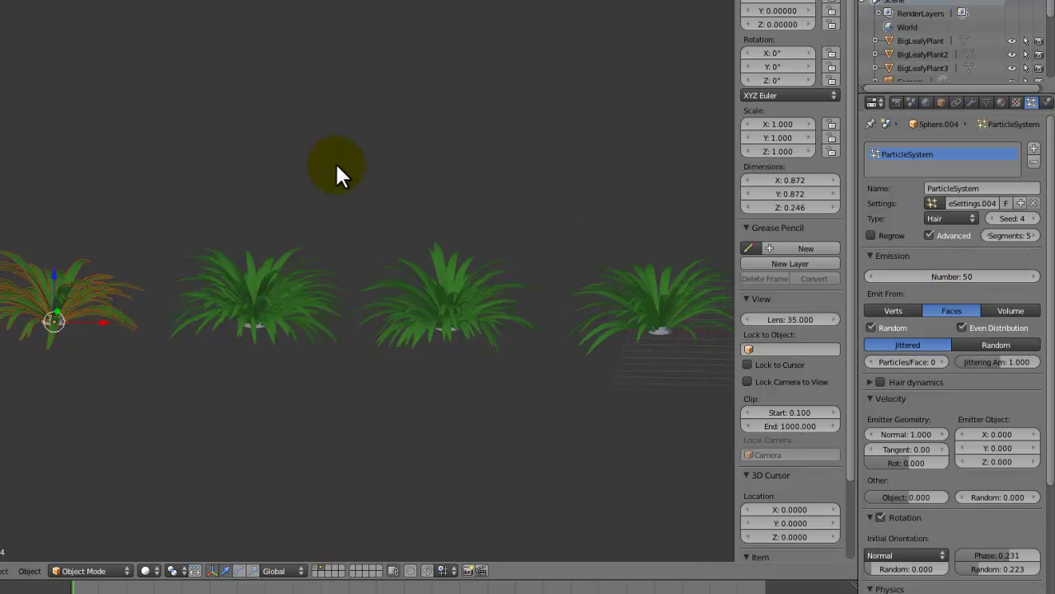
Select the second plant next to the original and save the file over its existing version.
middle_click_drag(335, 161, 306, 160)
scroll(462, 222, "down", 3)
scroll(306, 164, "up", 4)
middle_click_drag(533, 267, 405, 306, "shift")
scroll(422, 252, "up", 3)
right_click(365, 307)
key("ctrl+s")
left_click(404, 306)
middle_click_drag(446, 337, 460, 387)
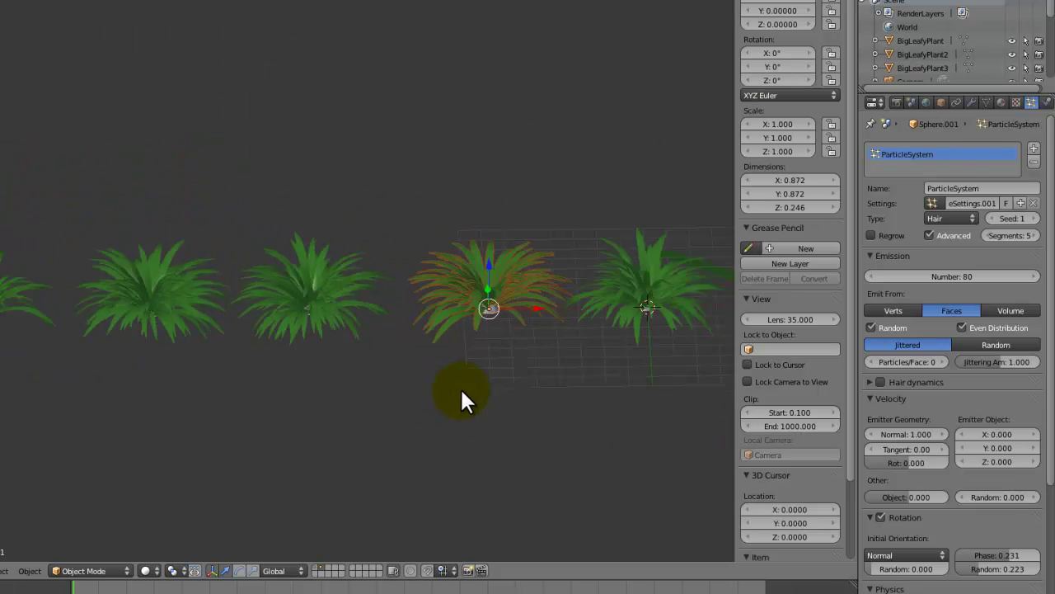
Select the original sphere plant and convert its particle system modifier into real leaf objects.
scroll(449, 355, "down", 2)
scroll(412, 295, "up", 5)
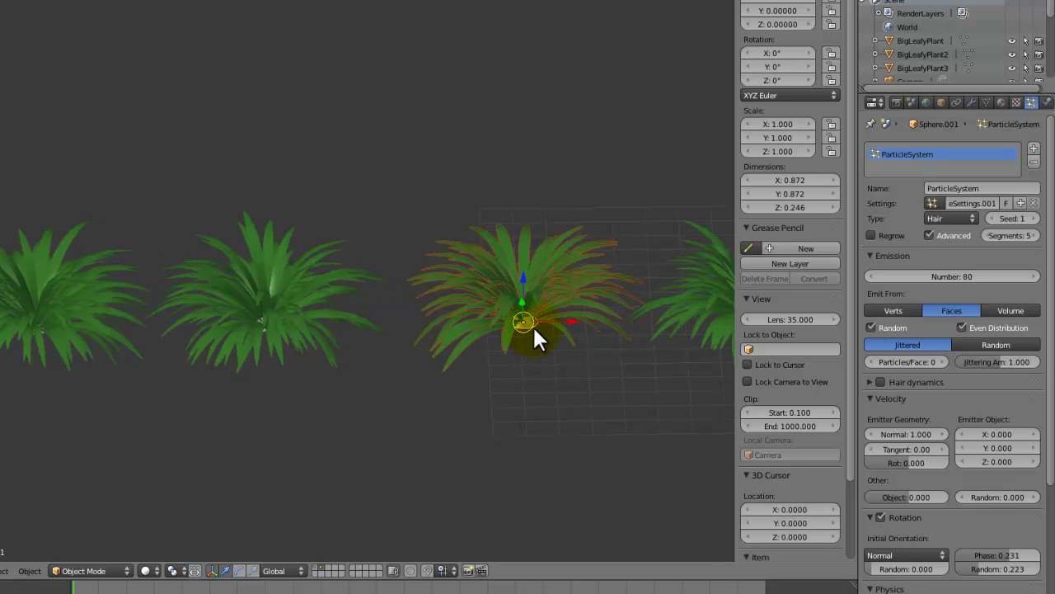
scroll(544, 322, "down", 3)
right_click(528, 292)
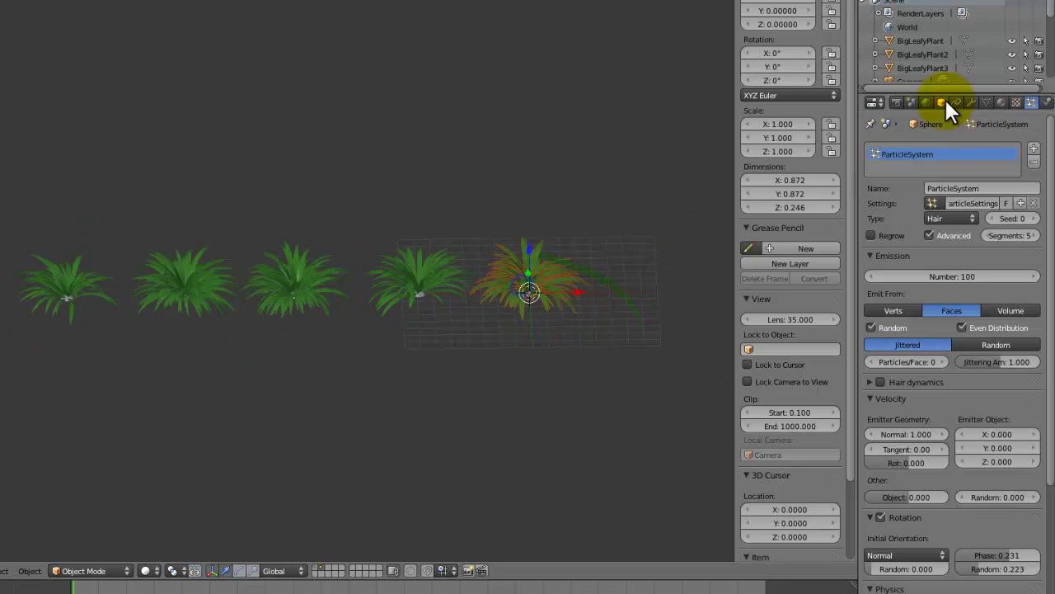
left_click(971, 103)
left_click(950, 184)
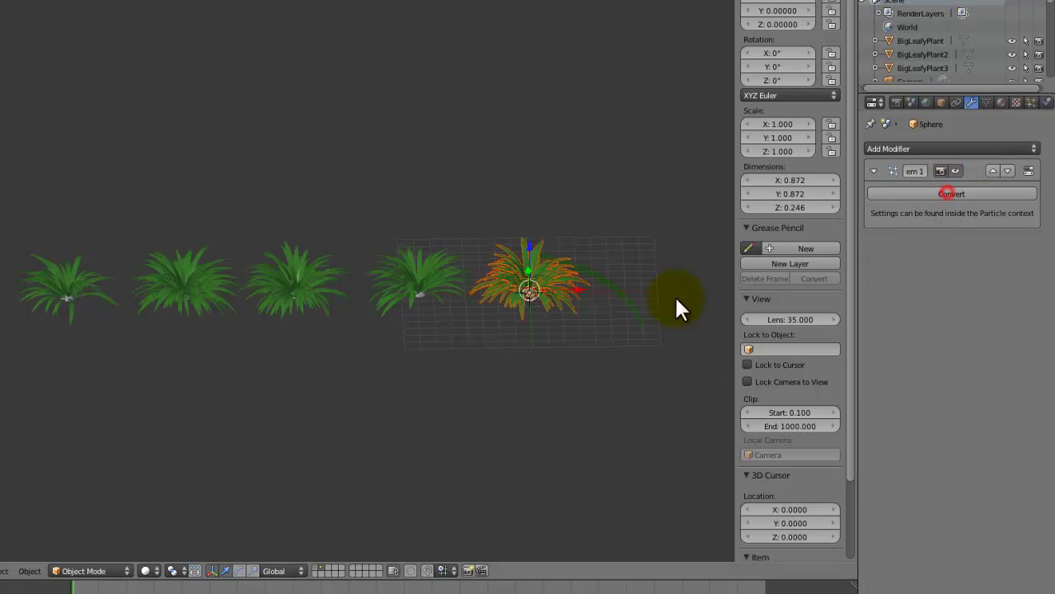
scroll(627, 318, "up", 2)
key("g")
key("z")
right_click(554, 232)
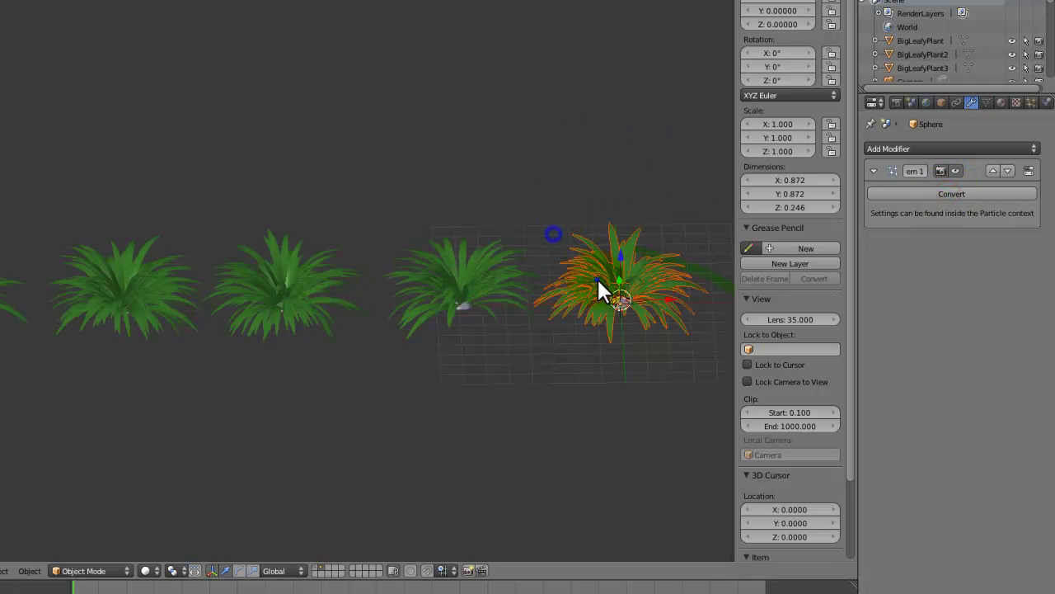
Select the original sphere at the base of the first plant and delete it, keeping the converted leaves.
right_click(598, 280)
right_click(597, 279)
right_click(591, 269)
right_click(620, 301)
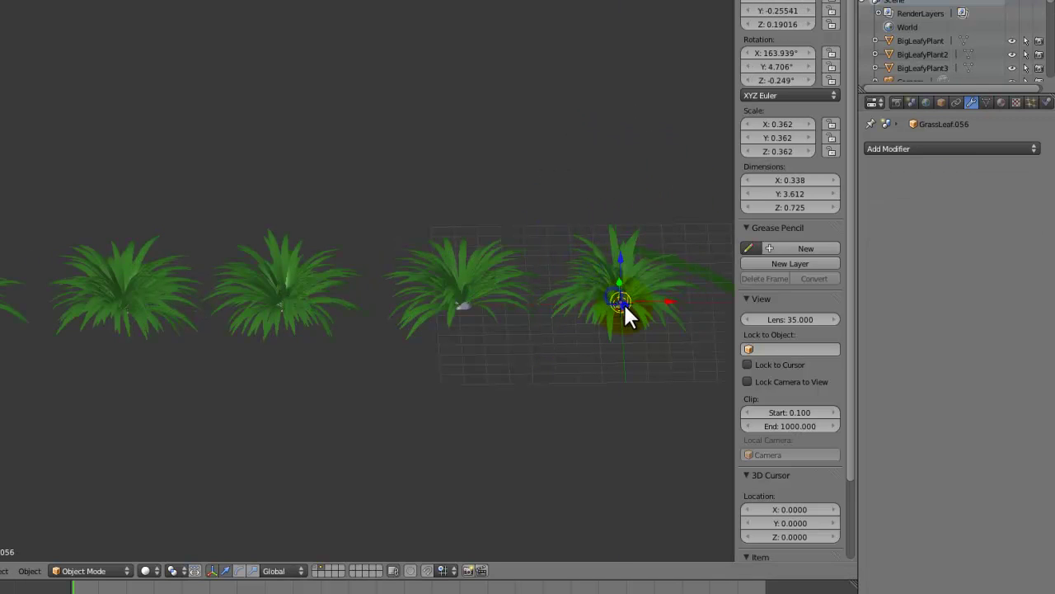
middle_click_drag(624, 303, 537, 330)
scroll(586, 290, "up", 3)
scroll(366, 267, "up", 3)
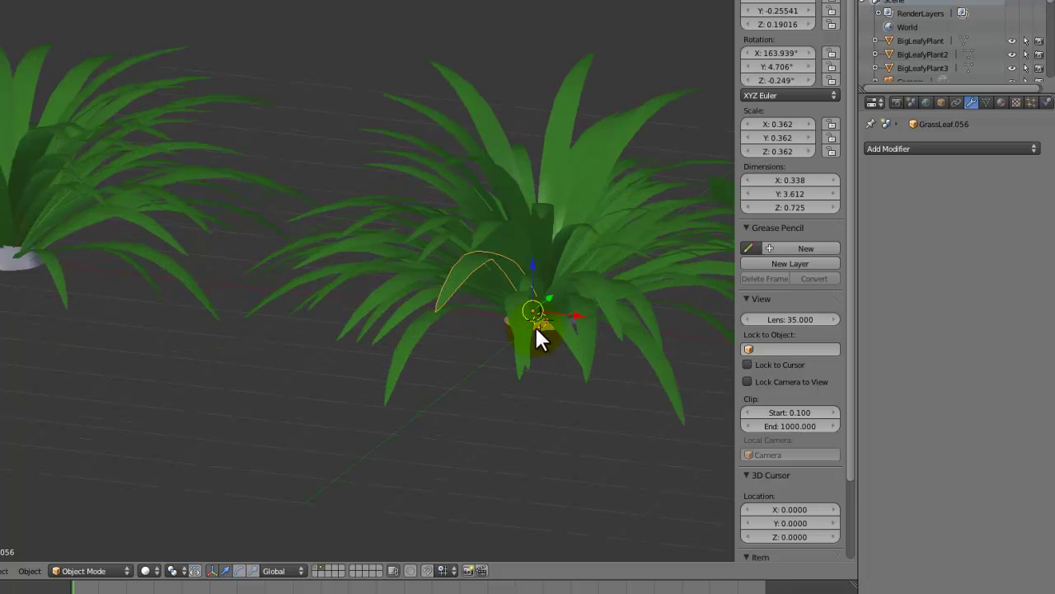
right_click(542, 325)
key("x")
left_click(542, 328)
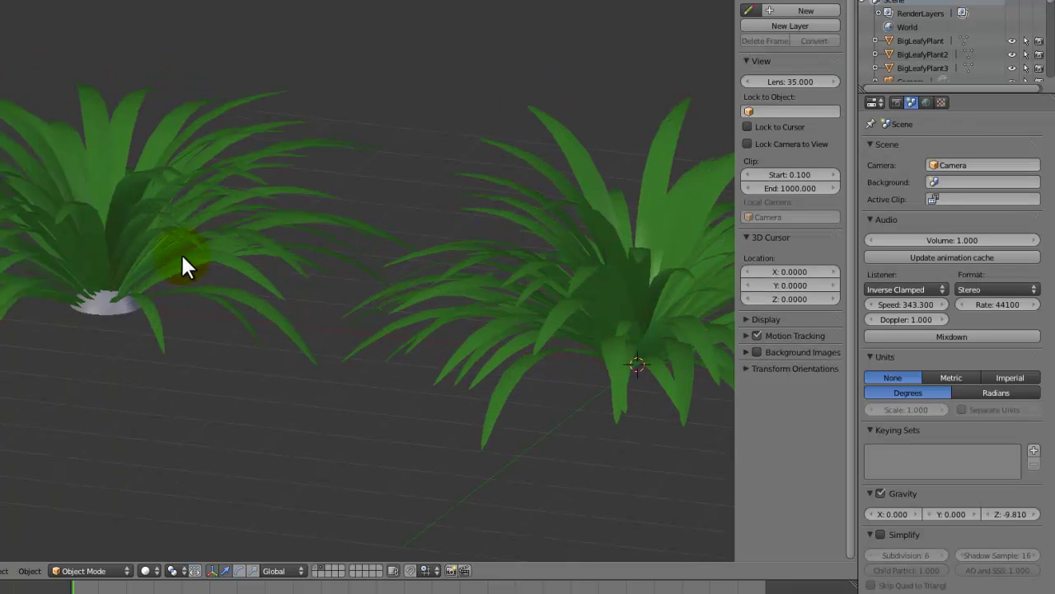
Convert the second plant's particle system into real leaf objects and delete its base sphere.
right_click(117, 298)
left_click(903, 188)
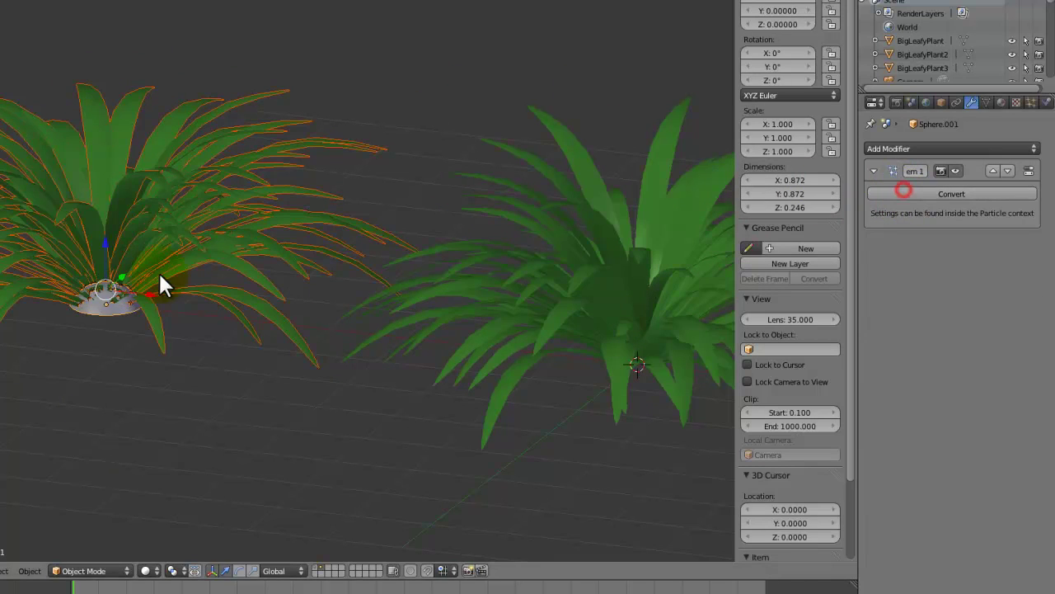
right_click(97, 303)
key("x")
left_click(98, 305)
middle_click_drag(260, 297, 294, 294, "shift")
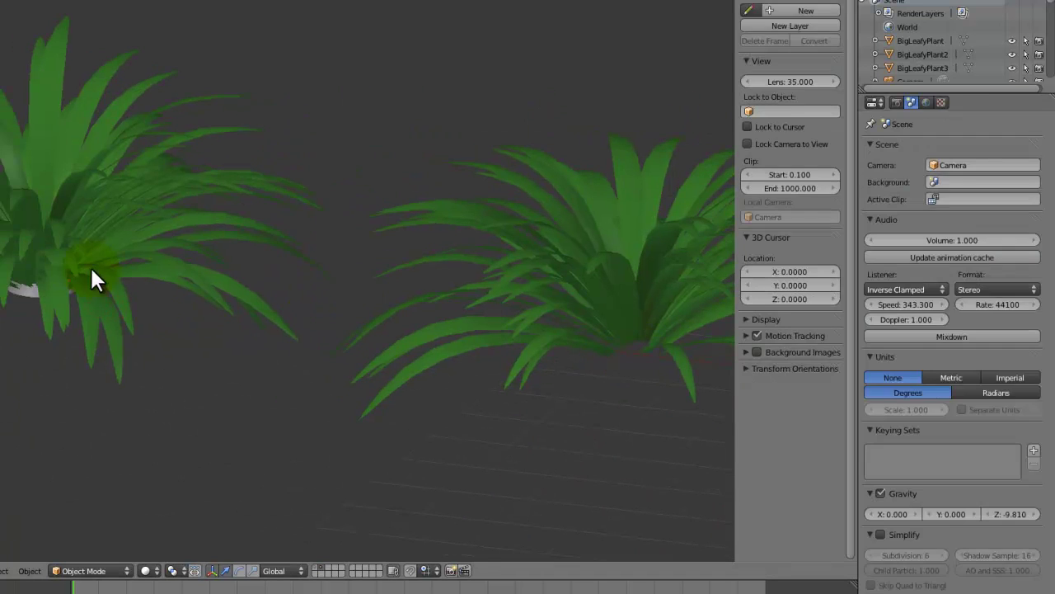
Convert the third plant's particle system into real leaf objects and delete its base sphere.
right_click(90, 267)
left_click(930, 196)
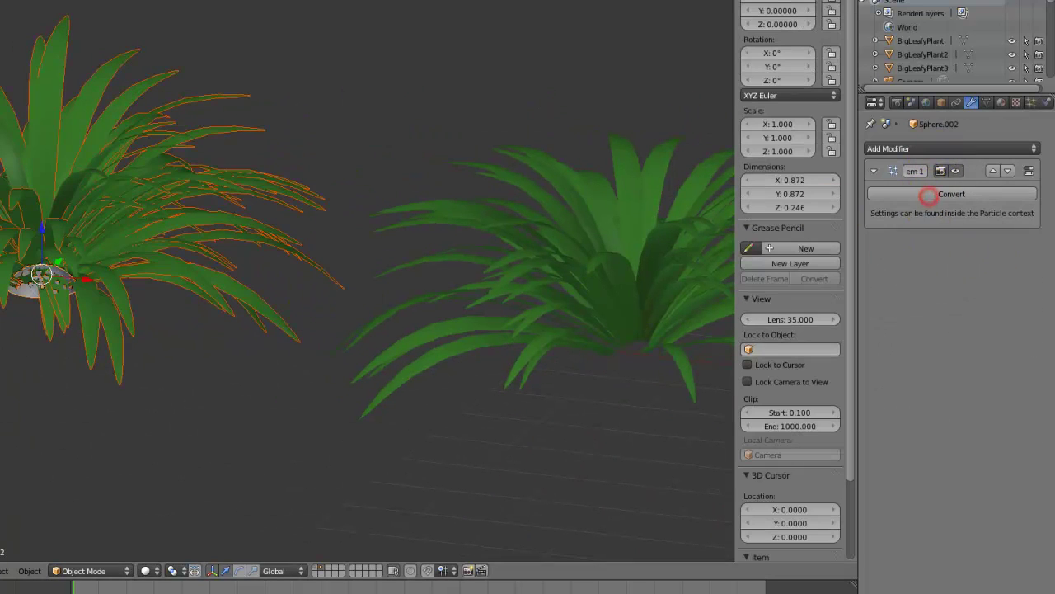
right_click(35, 283)
key("x")
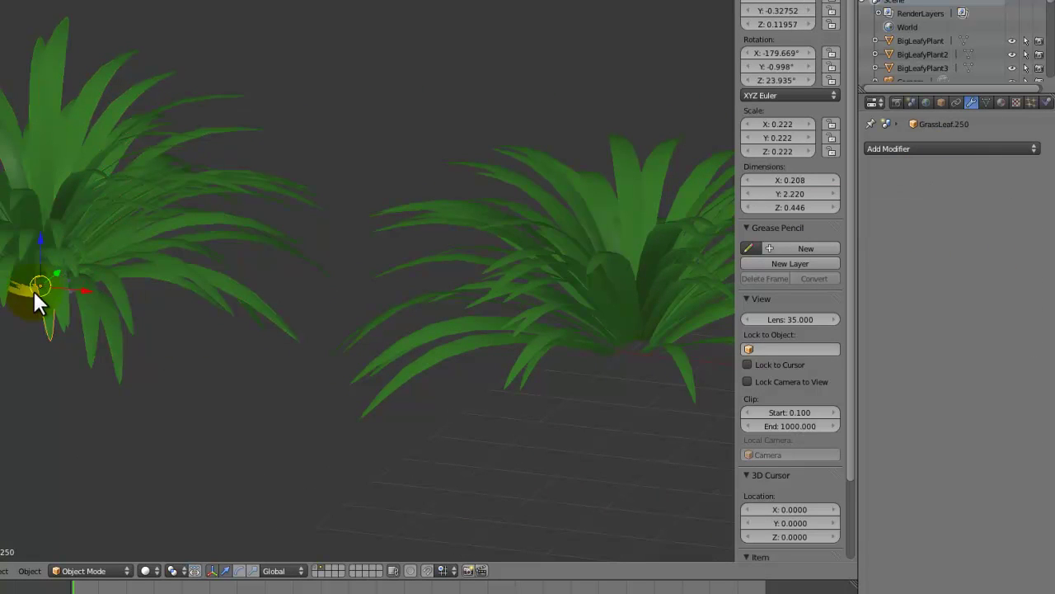
right_click(34, 291)
key("x")
left_click(33, 291)
Convert the fourth plant's particle system into real leaf objects and delete its base sphere.
middle_click_drag(194, 329, 659, 384, "shift")
middle_click_drag(108, 259, 419, 281, "shift")
right_click(365, 318)
left_click(902, 193)
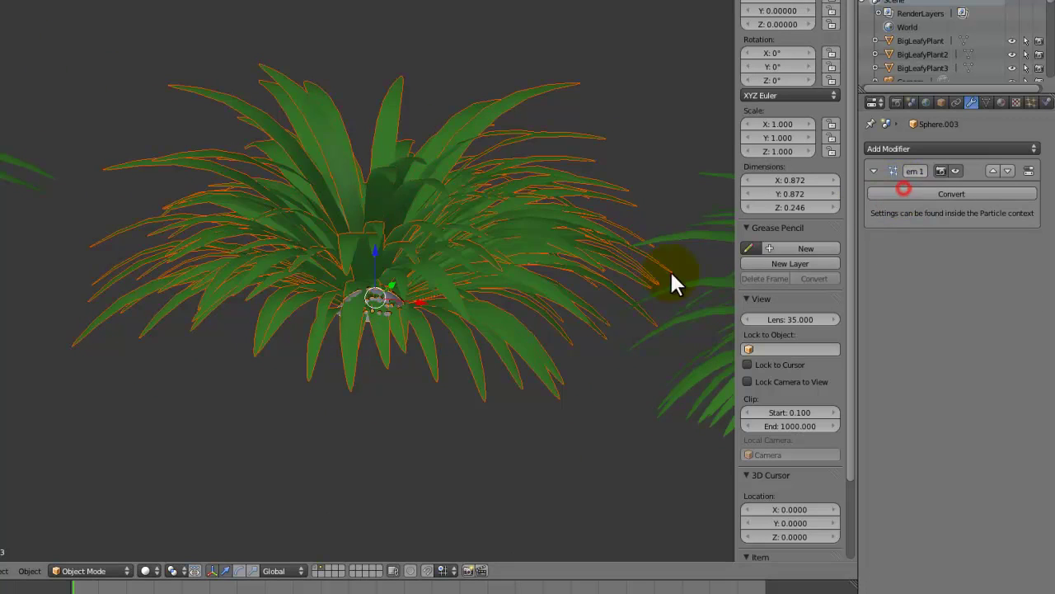
middle_click_drag(672, 277, 319, 316)
right_click(464, 208)
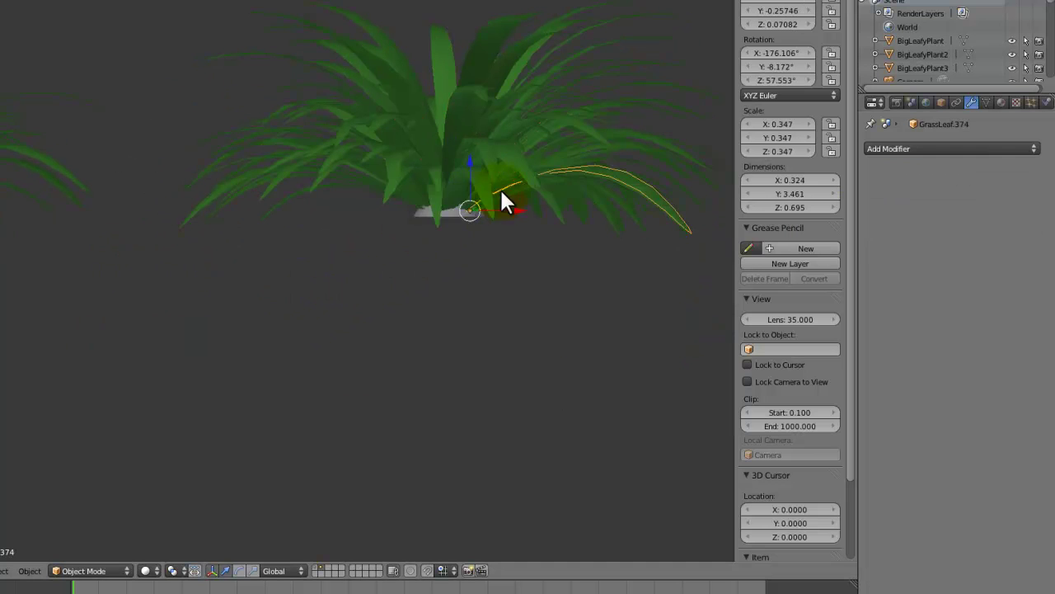
key("x")
left_click(455, 210)
Convert the fifth plant's particle system into real leaf objects and delete its base sphere.
middle_click_drag(455, 209, 361, 250)
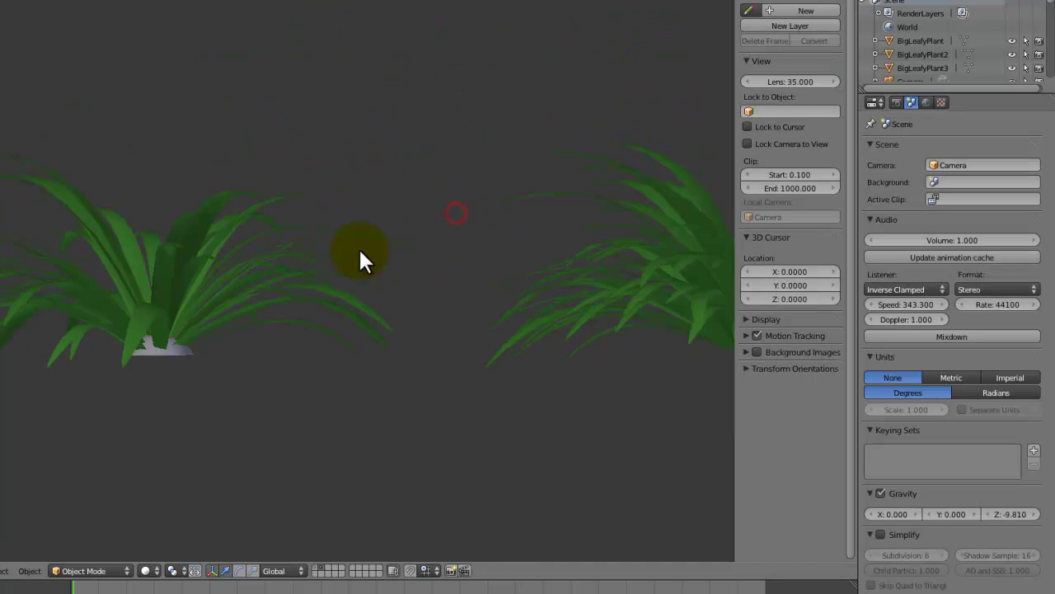
right_click(161, 346)
left_click(922, 198)
right_click(191, 347)
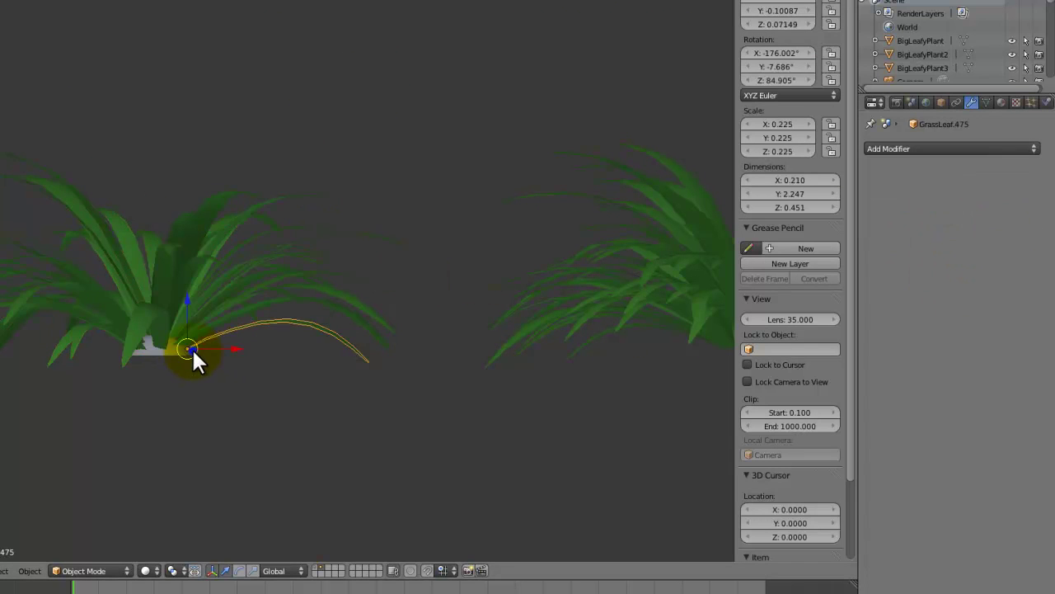
right_click(191, 350)
key("x")
left_click(190, 351)
Save the file over its existing version and delete the single source grass leaf beside the first plant.
scroll(238, 321, "down", 3)
middle_click_drag(238, 321, 392, 142)
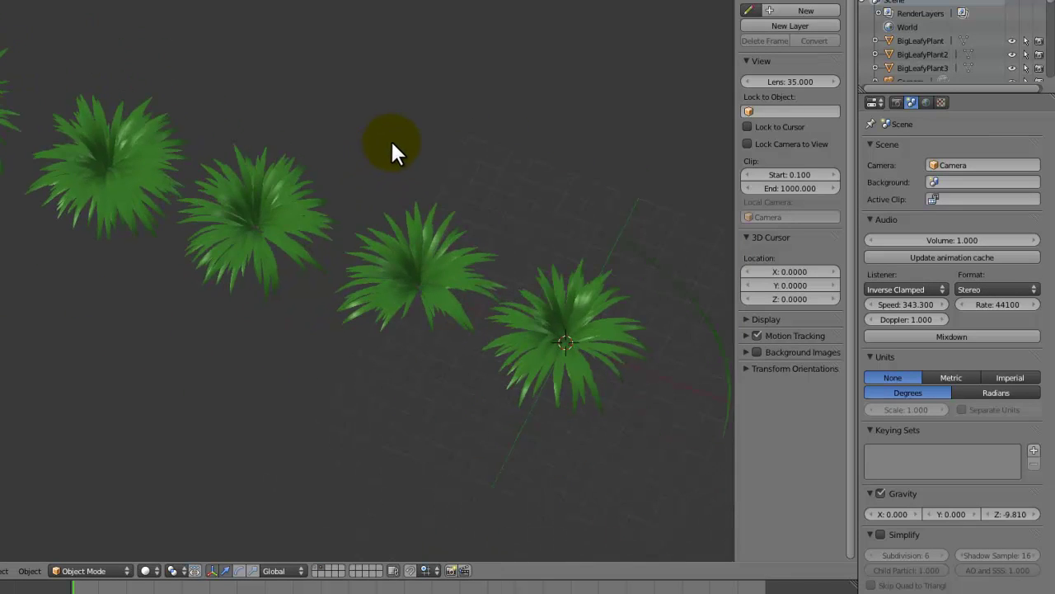
key("ctrl+s")
left_click(392, 142)
middle_click_drag(318, 178, 237, 70, "shift")
right_click(609, 192)
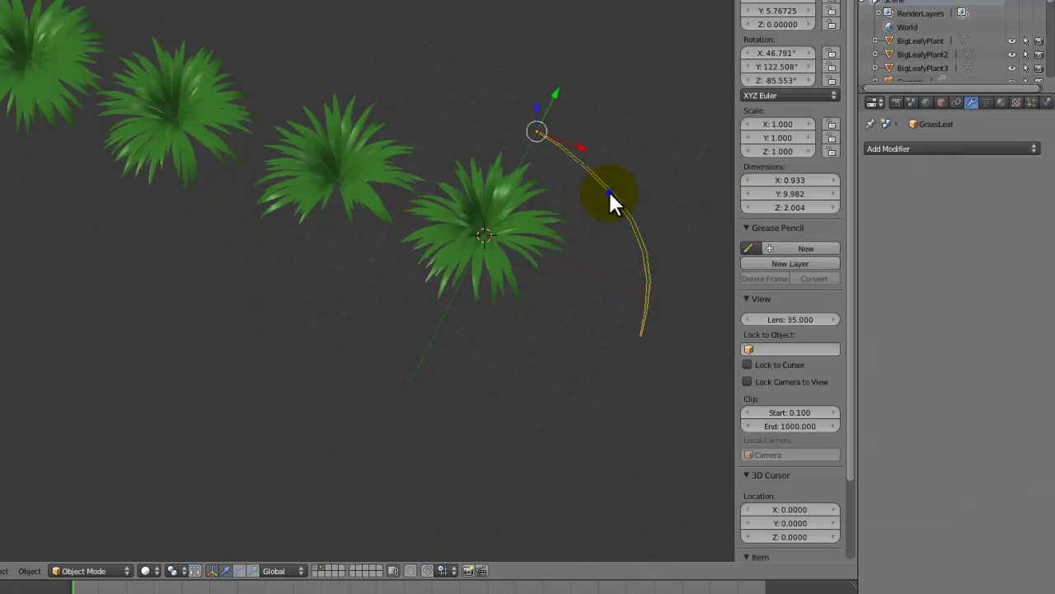
key("x")
left_click(592, 185)
Try to join all leaves of the fifth plant into one object, working from the top view, and undo the join.
middle_click_drag(590, 188, 404, 267)
key("KP_7")
key("b")
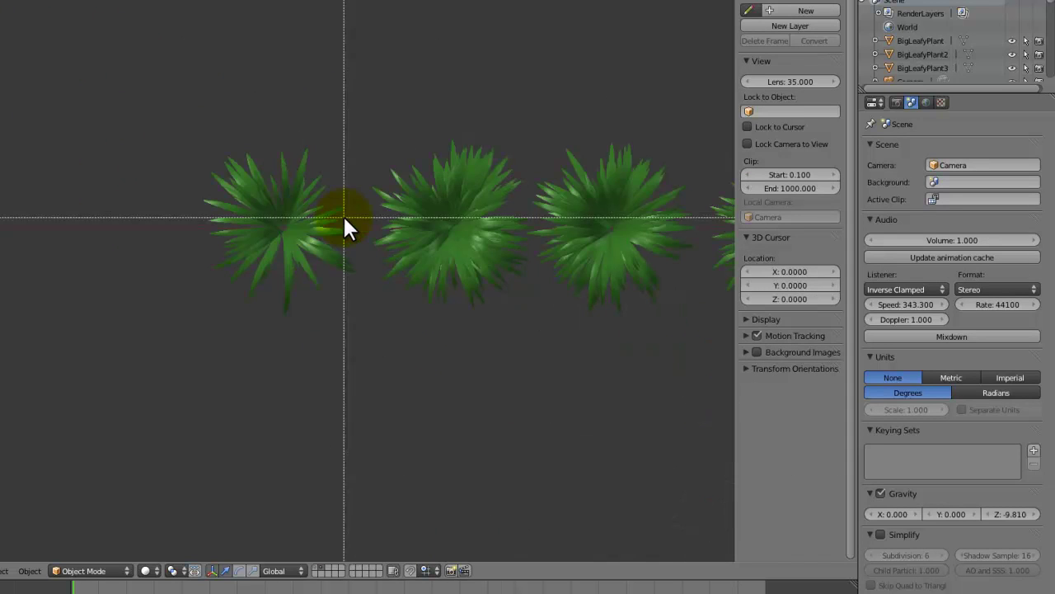
left_click_drag(368, 136, 198, 314)
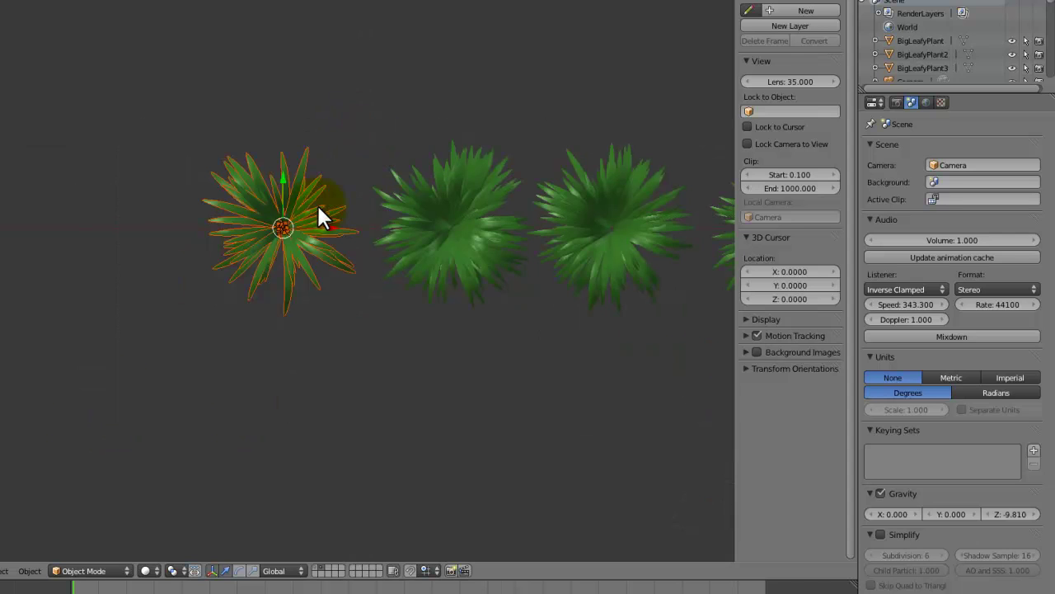
middle_click_drag(517, 207, 450, 202, "shift")
right_click(215, 224)
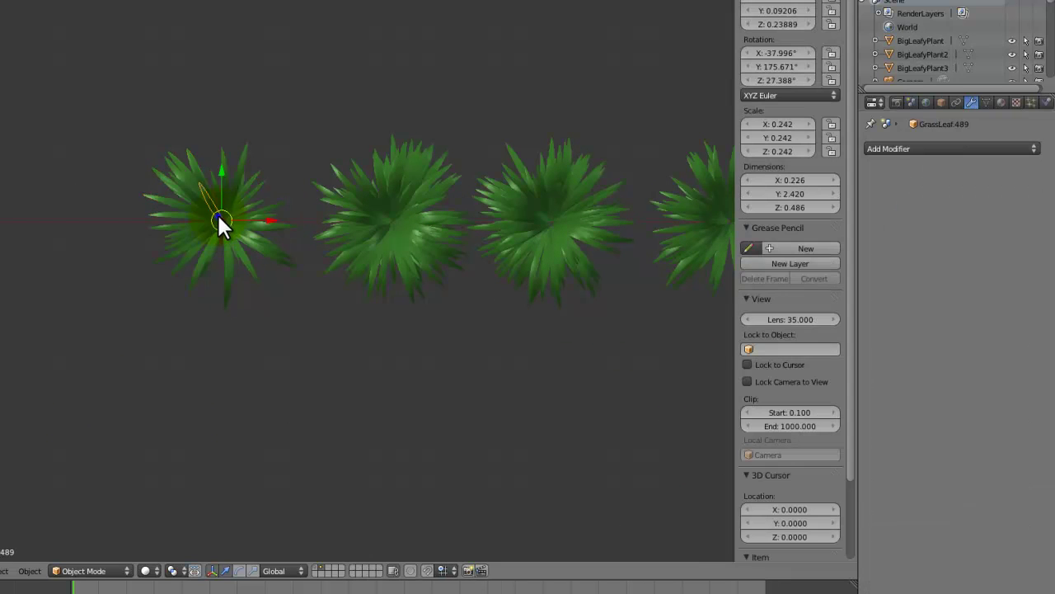
key("b")
left_click_drag(294, 148, 221, 263)
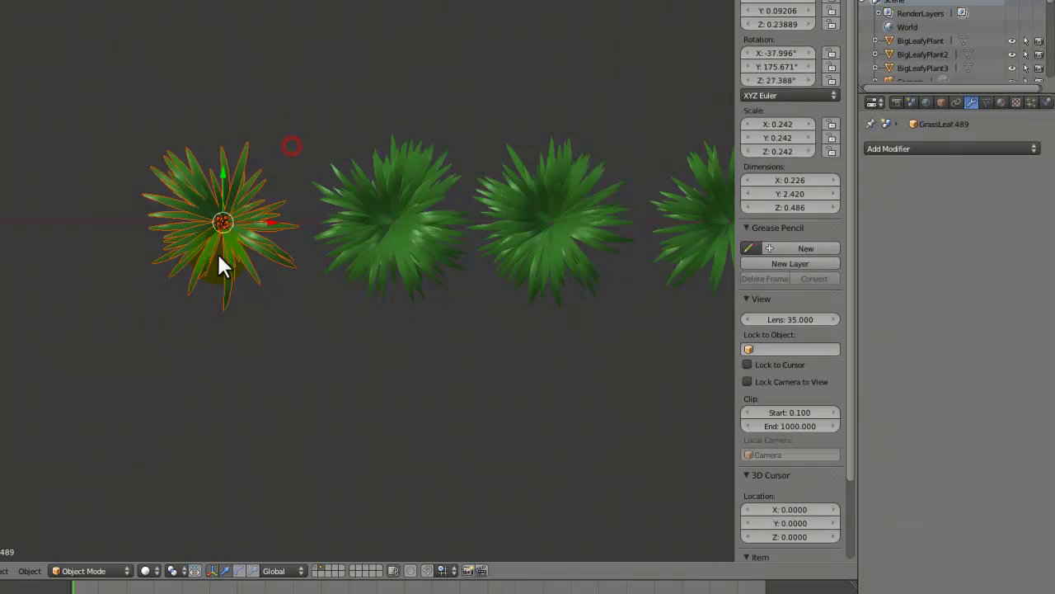
key("ctrl+j")
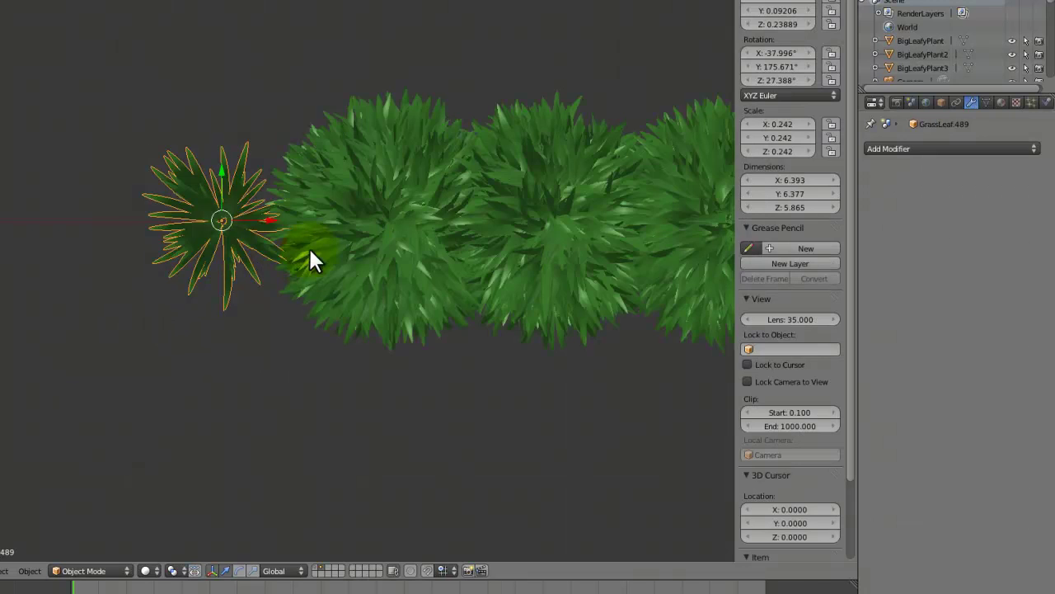
middle_click_drag(310, 249, 305, 186)
key("ctrl+z")
Select a leaf of the fourth plant, show its mesh data settings and save the file over its existing version.
right_click(442, 216)
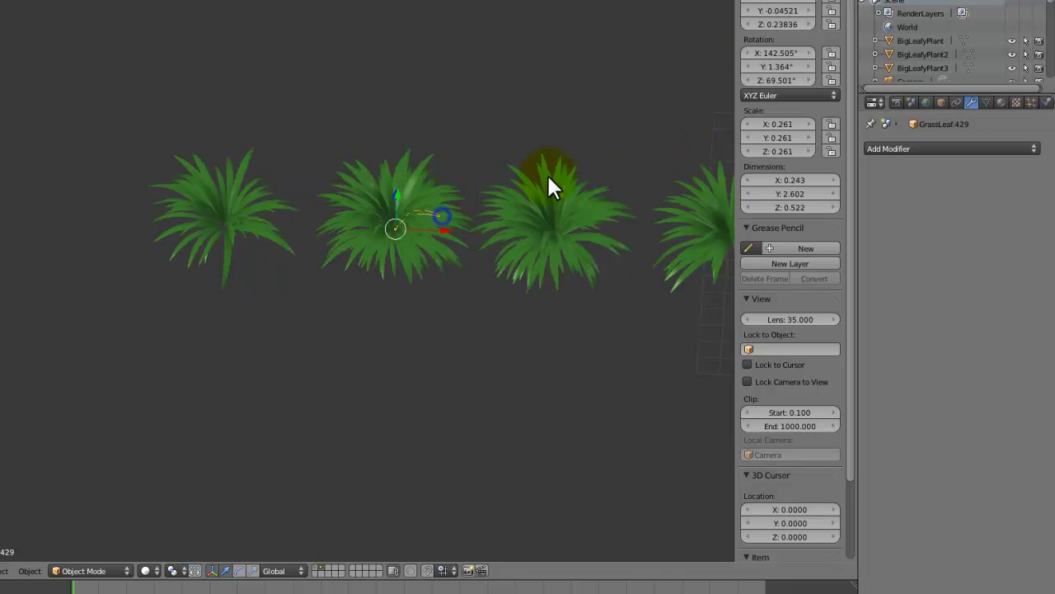
left_click(1001, 105)
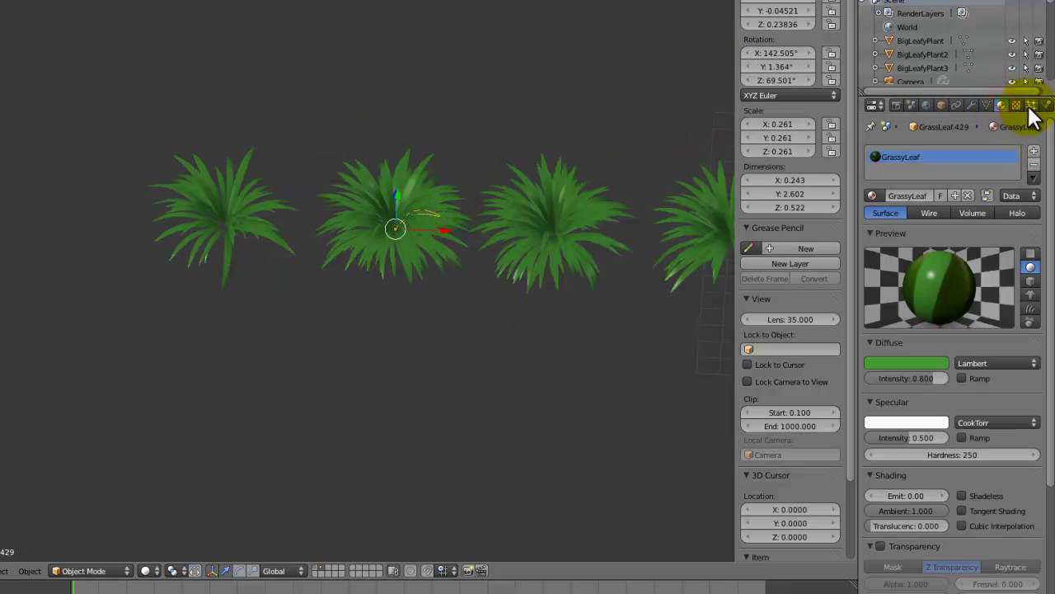
left_click(1030, 104)
key("a")
key("b")
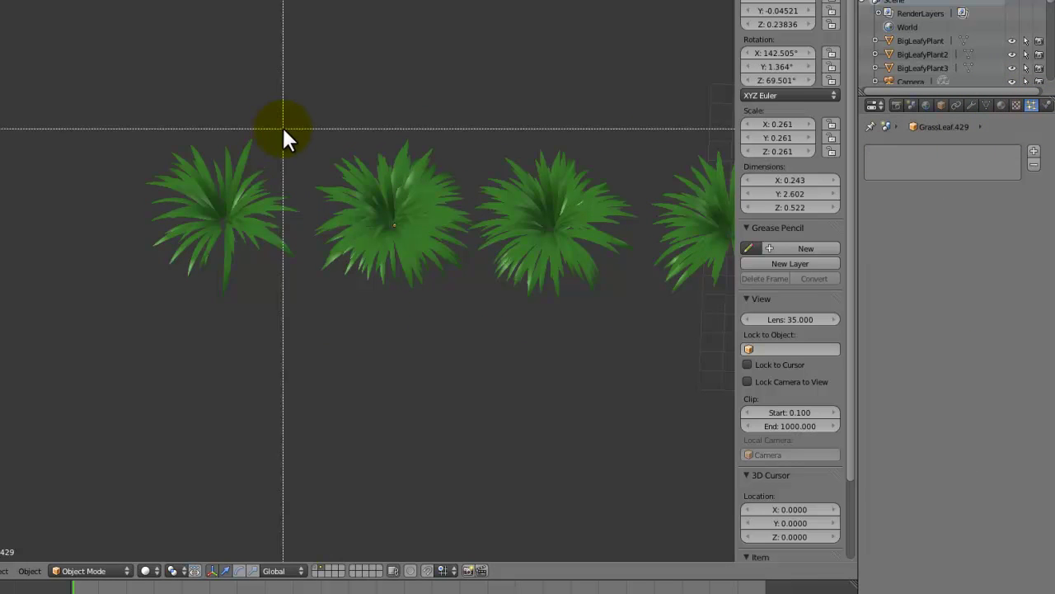
key("Escape")
right_click(342, 177)
left_click(986, 105)
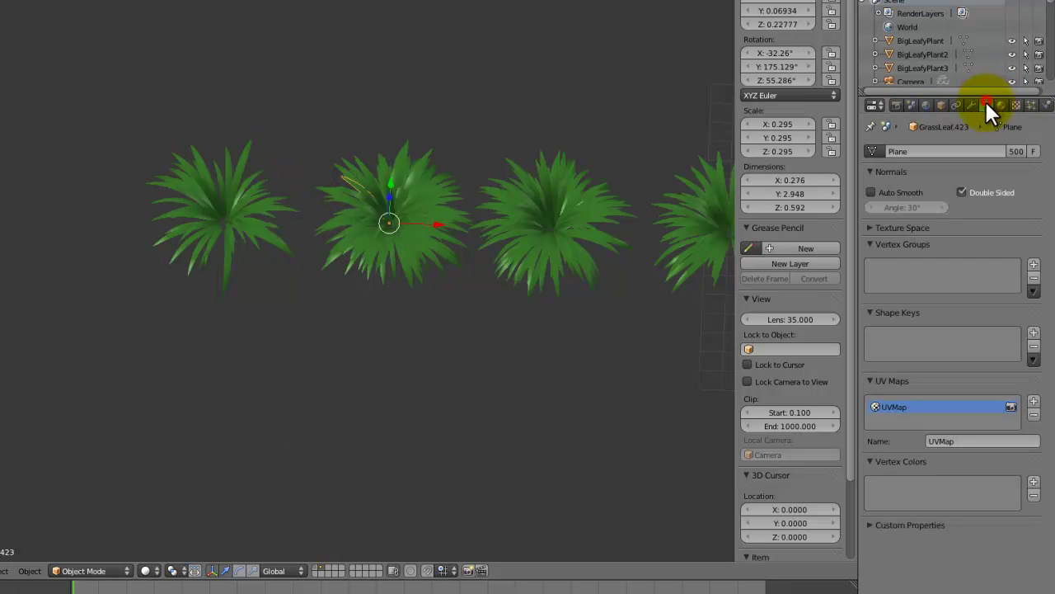
key("ctrl+s")
left_click(456, 219)
Select all leaves of the fifth plant and make the active leaf's mesh data single-user.
scroll(489, 247, "up", 1)
middle_click_drag(331, 233, 445, 273, "shift")
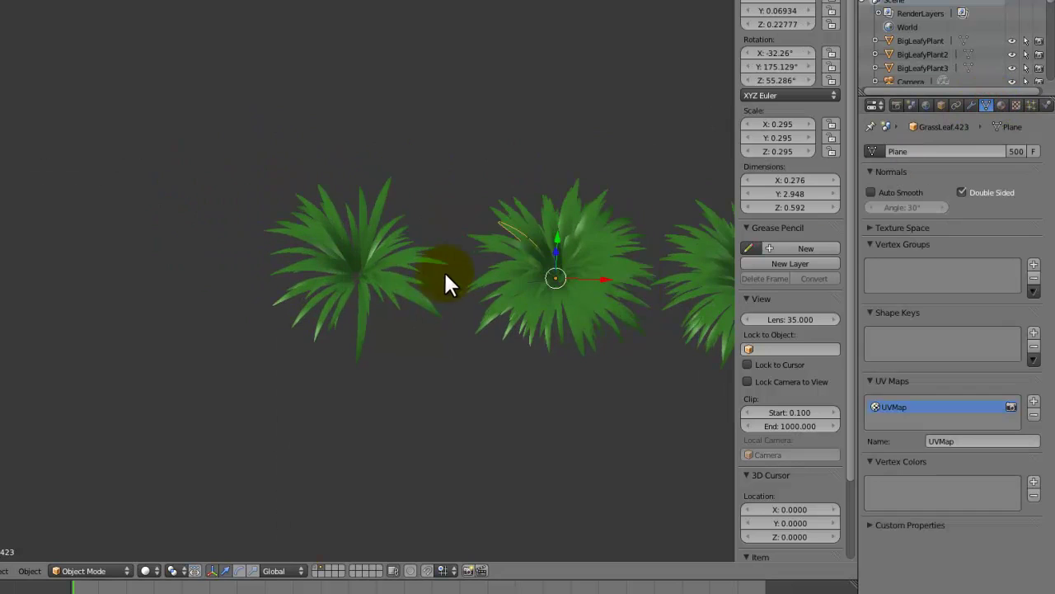
right_click(417, 268)
key("b")
left_click_drag(419, 168, 200, 359)
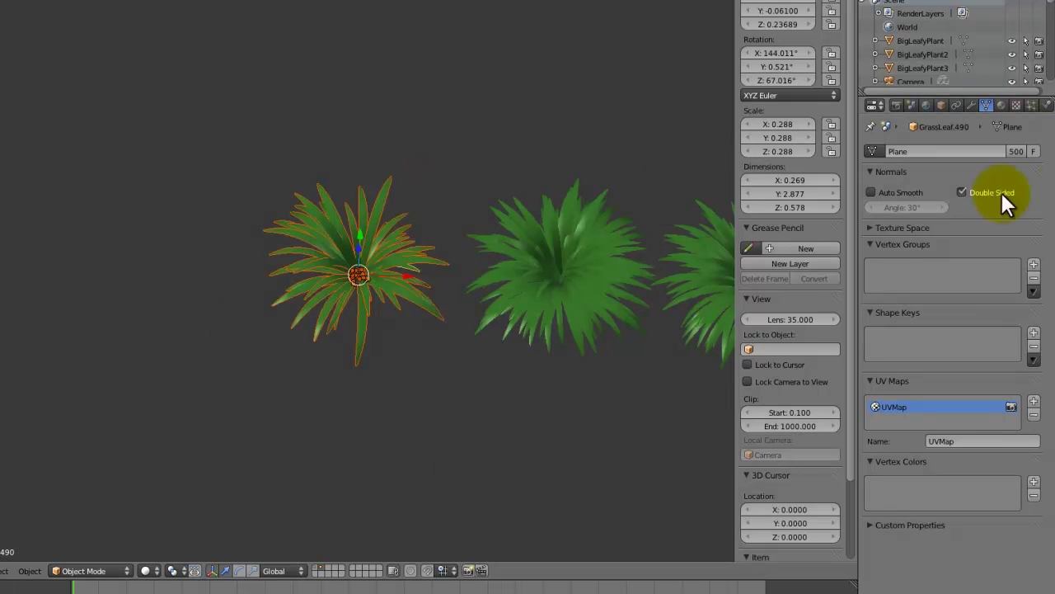
left_click(1016, 151)
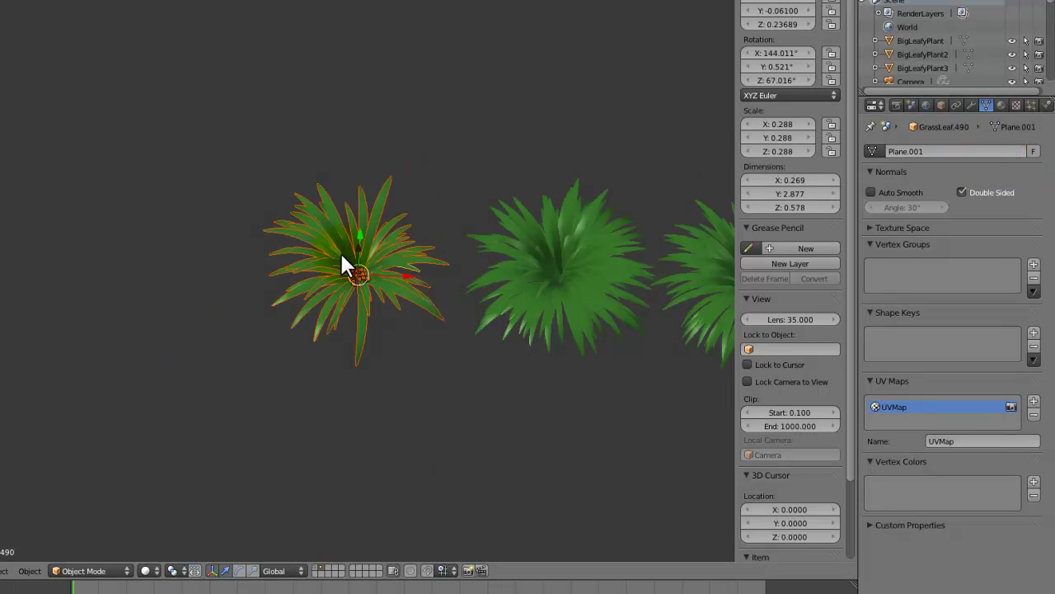
Select all leaves of the fourth plant and make the active leaf's mesh data single-user.
right_click(486, 286)
key("b")
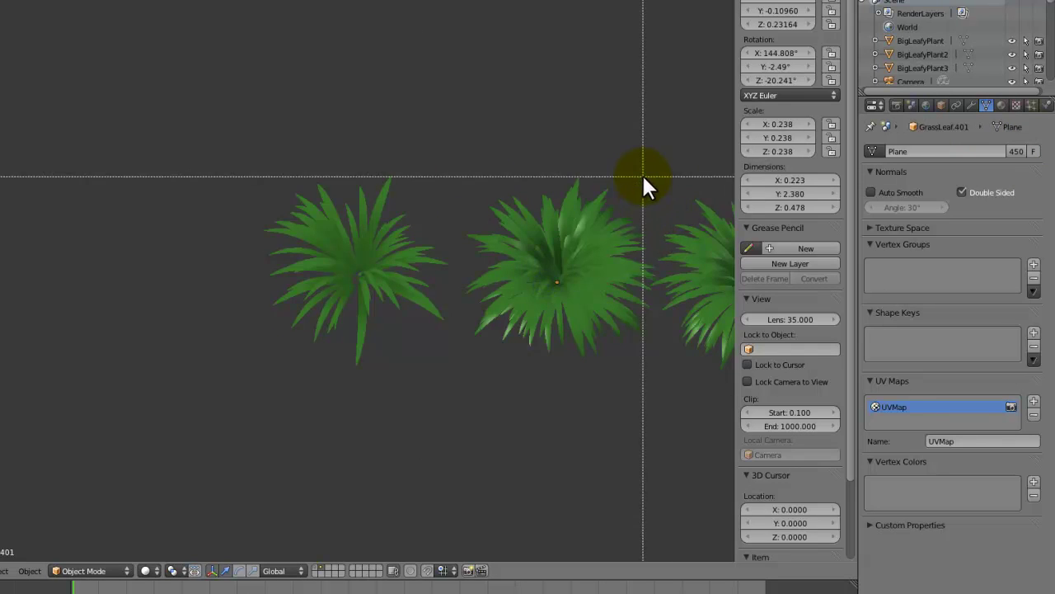
left_click_drag(643, 176, 459, 371)
middle_click_drag(459, 371, 286, 326)
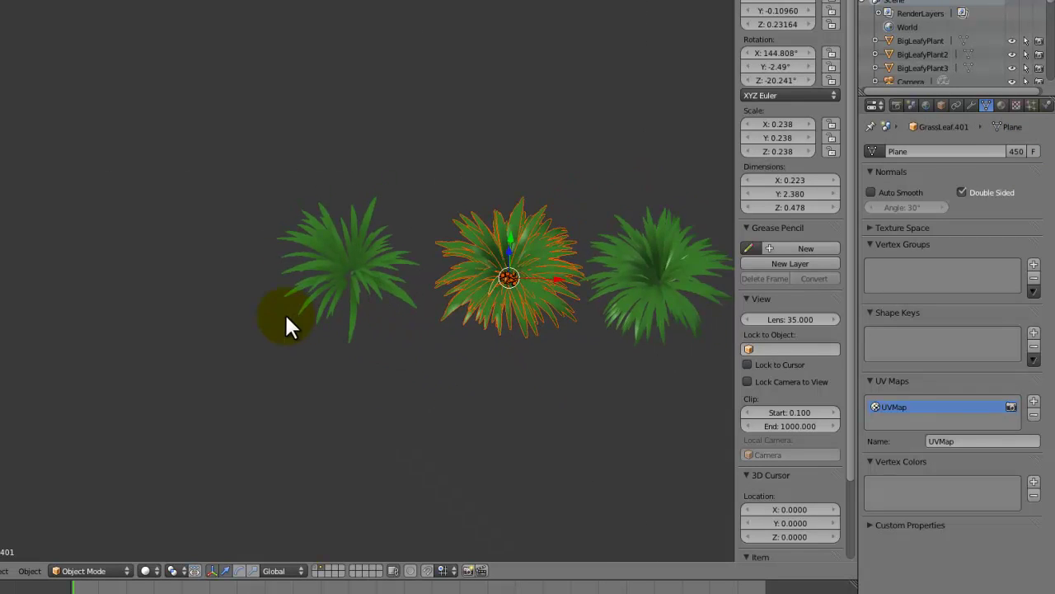
scroll(289, 330, "up", 2)
middle_click_drag(724, 328, 535, 275, "shift")
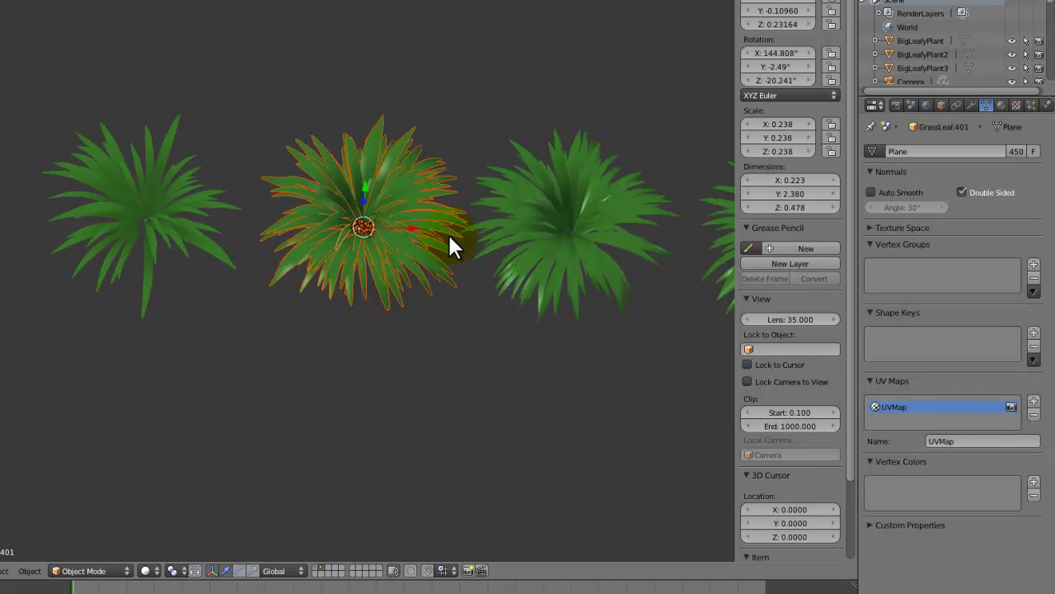
left_click(1016, 151)
Hide the 3D view's properties sidebar and box-select all leaves of the third plant.
middle_click_drag(435, 252, 535, 103)
key("n")
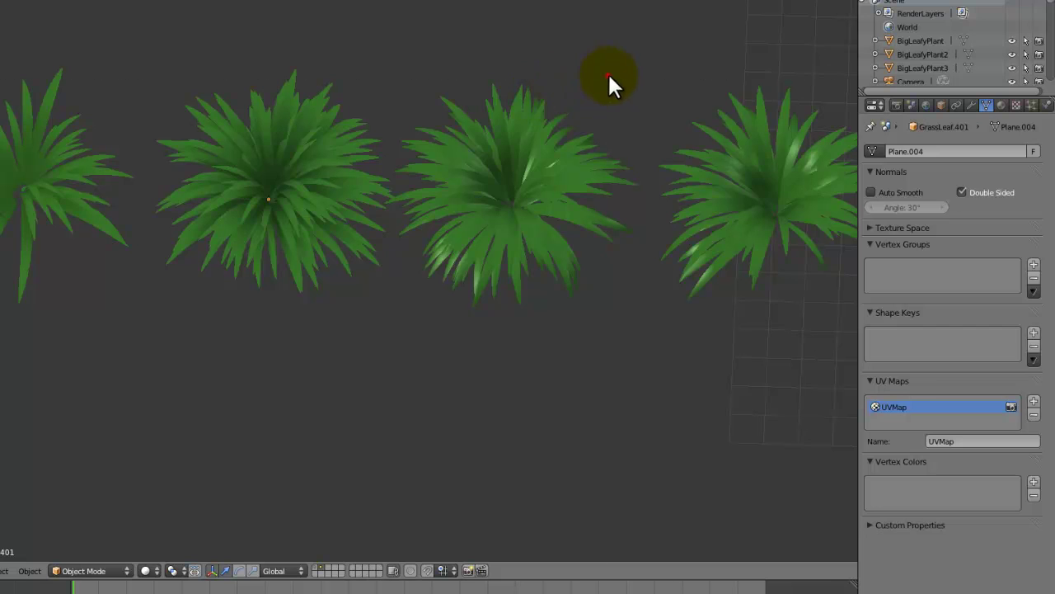
left_click_drag(609, 75, 415, 353)
middle_click_drag(498, 295, 311, 313, "shift")
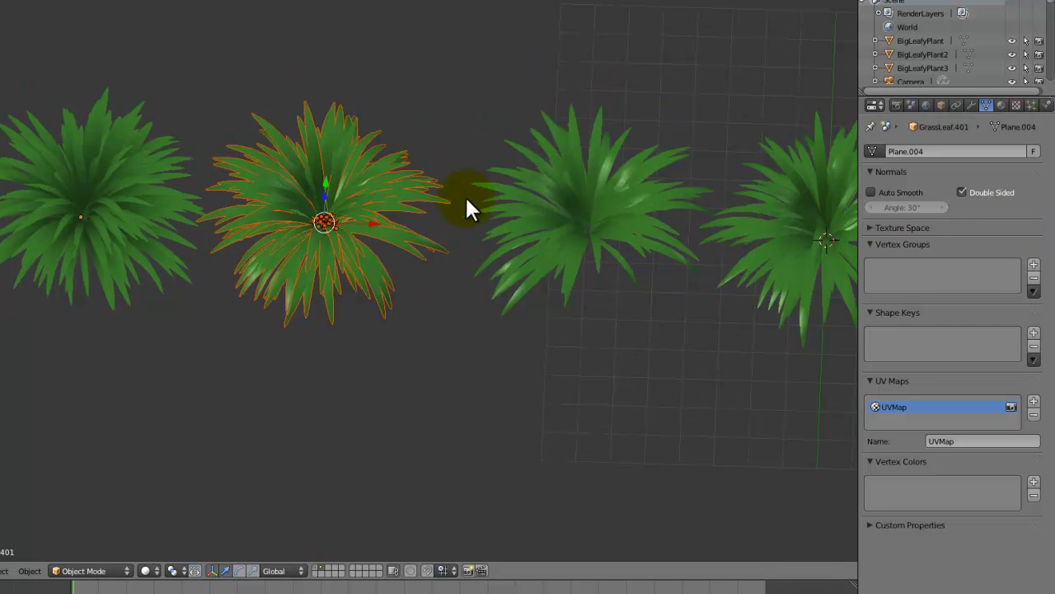
key("a")
key("n")
left_click(426, 120)
key("n")
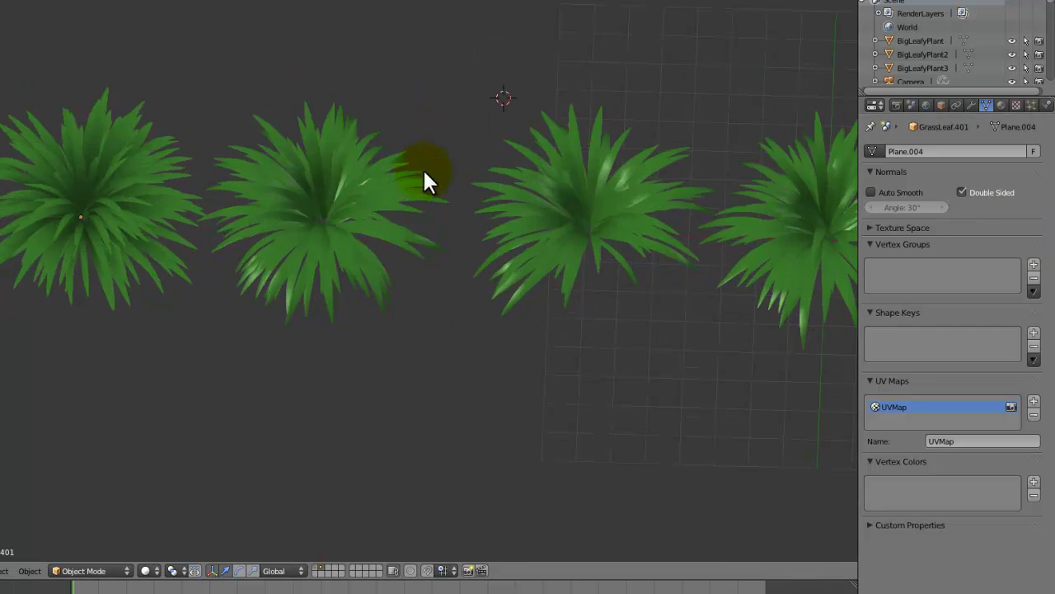
key("b")
left_click_drag(440, 99, 235, 383)
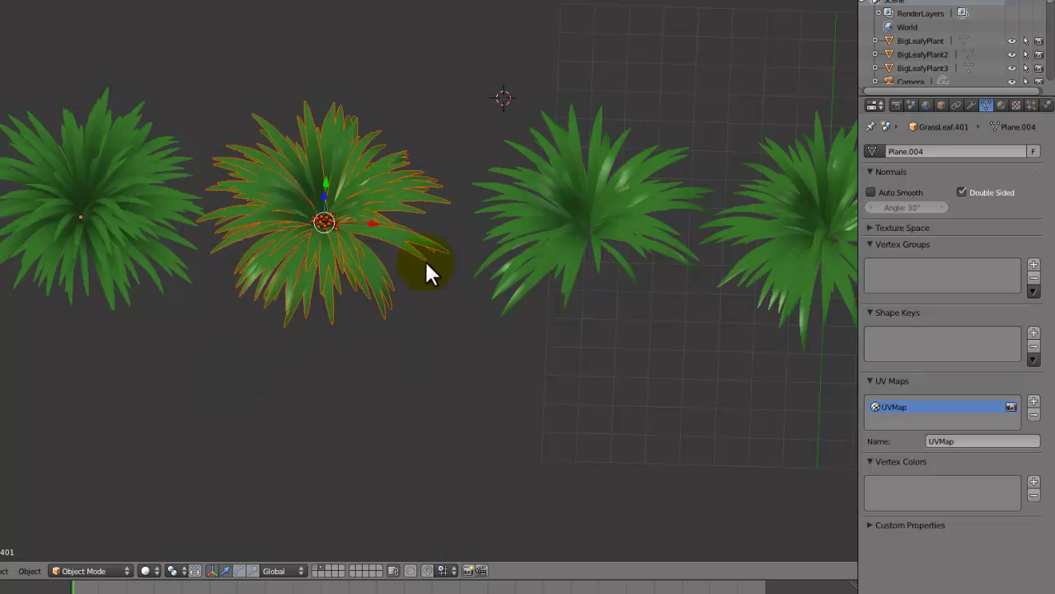
Select all leaves of the third plant, make the active leaf's mesh data single-user and join the leaves into one object.
right_click(368, 216)
key("s")
key("Escape")
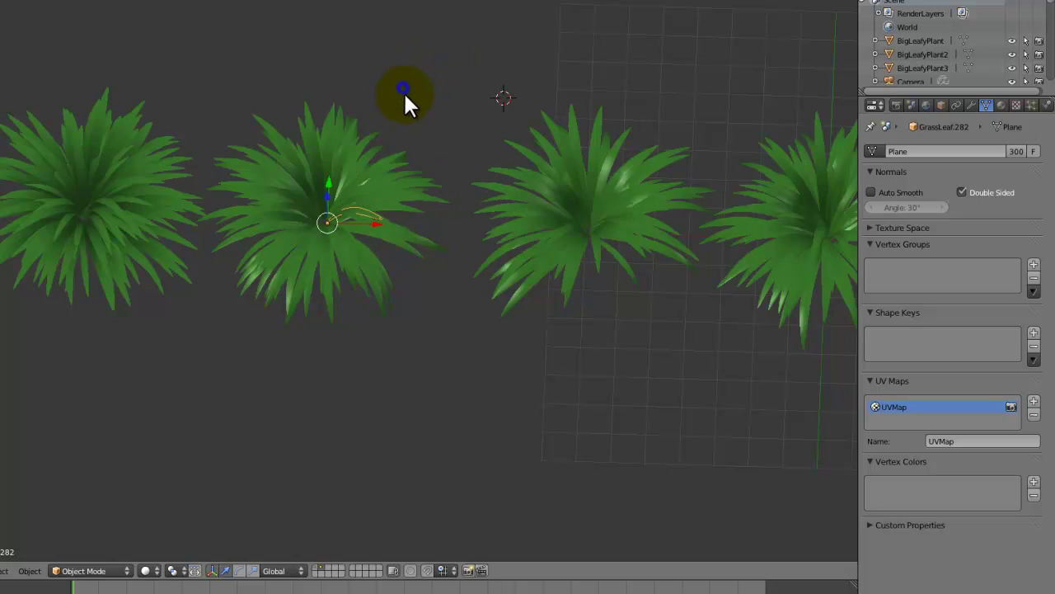
key("b")
left_click_drag(409, 85, 221, 441)
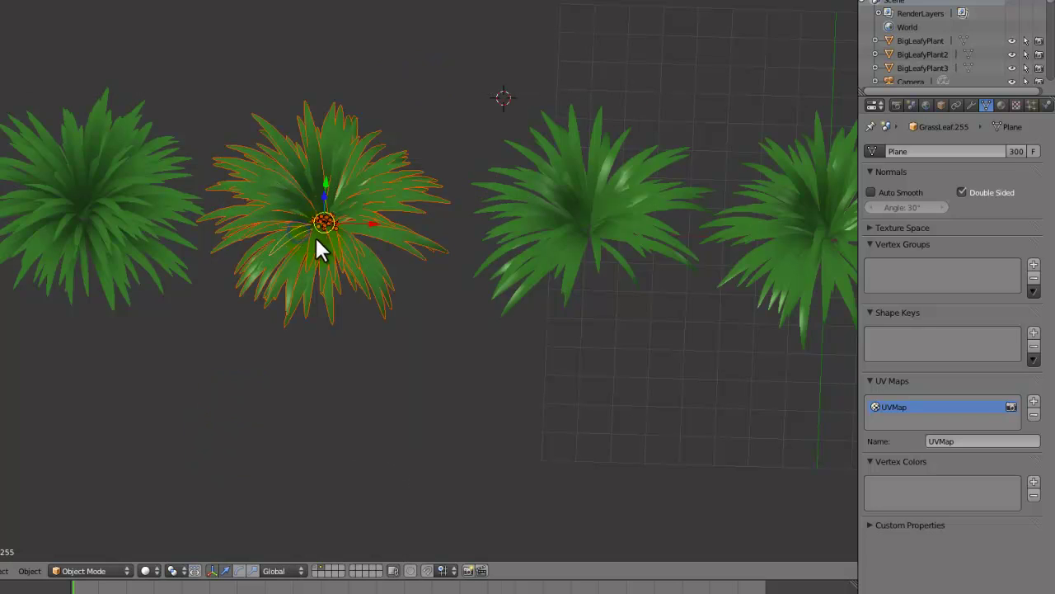
scroll(554, 334, "down", 2)
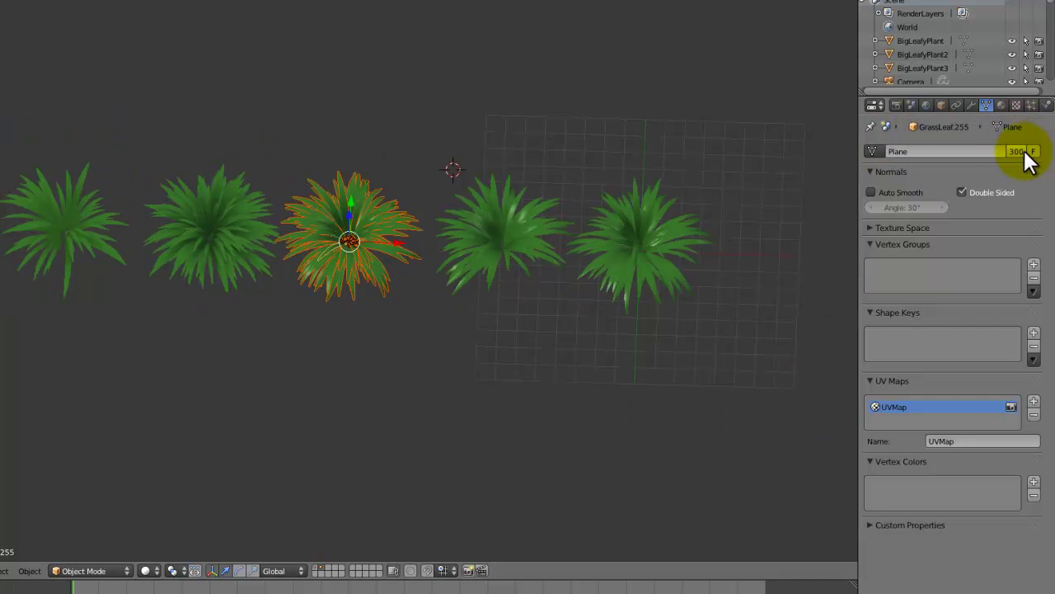
left_click(1019, 152)
key("s")
scroll(510, 207, "up", 3)
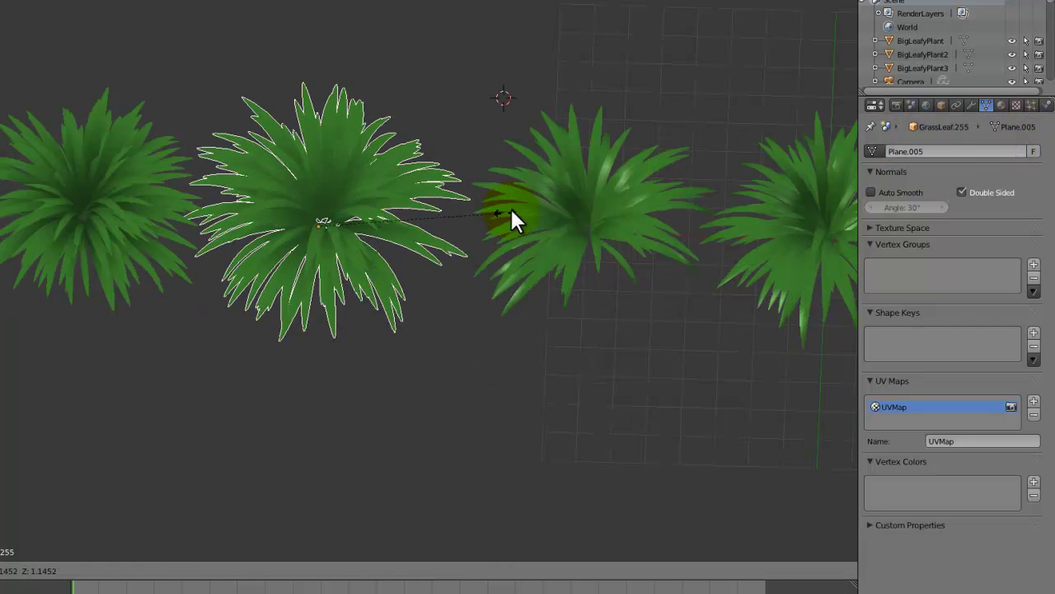
right_click(528, 207)
Select all leaves of the second plant, save over the existing file and make the active leaf's mesh data single-user.
key("a")
key("n")
key("n")
key("b")
left_click_drag(667, 99, 500, 363)
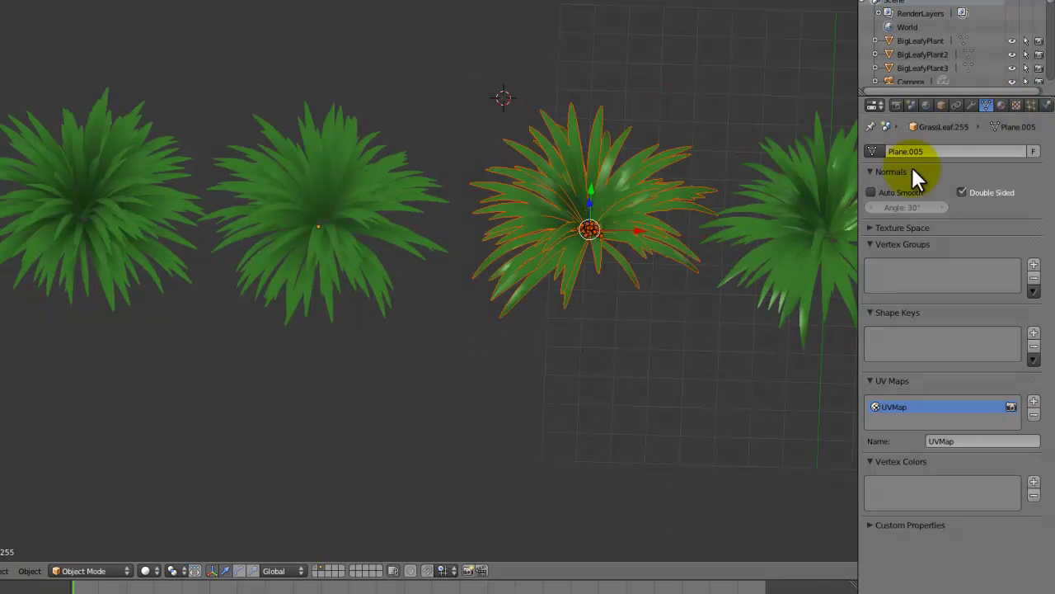
right_click(571, 220, "shift")
middle_click_drag(562, 261, 469, 307, "shift")
scroll(470, 308, "up", 1)
key("ctrl+s")
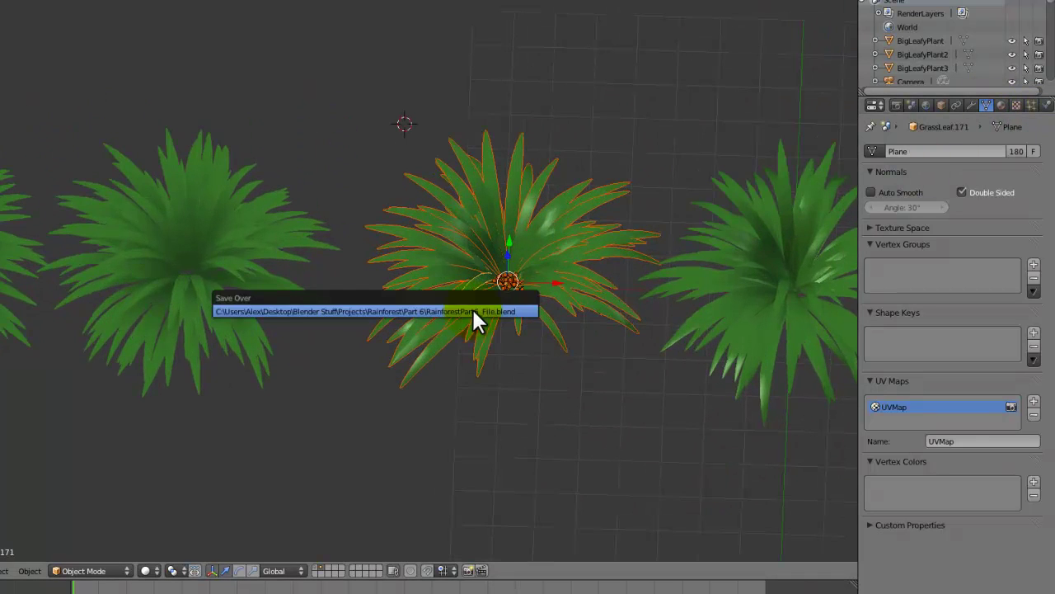
left_click(473, 312)
left_click(1016, 151)
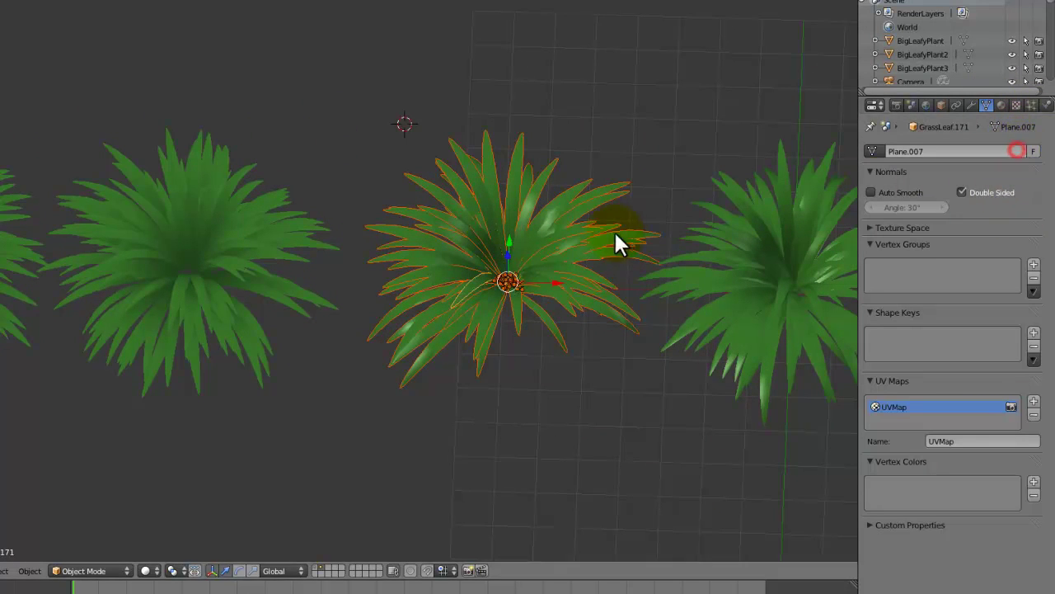
Join all leaves of the first plant using single-user mesh data and save the file over its existing version.
middle_click_drag(590, 198, 352, 167, "shift")
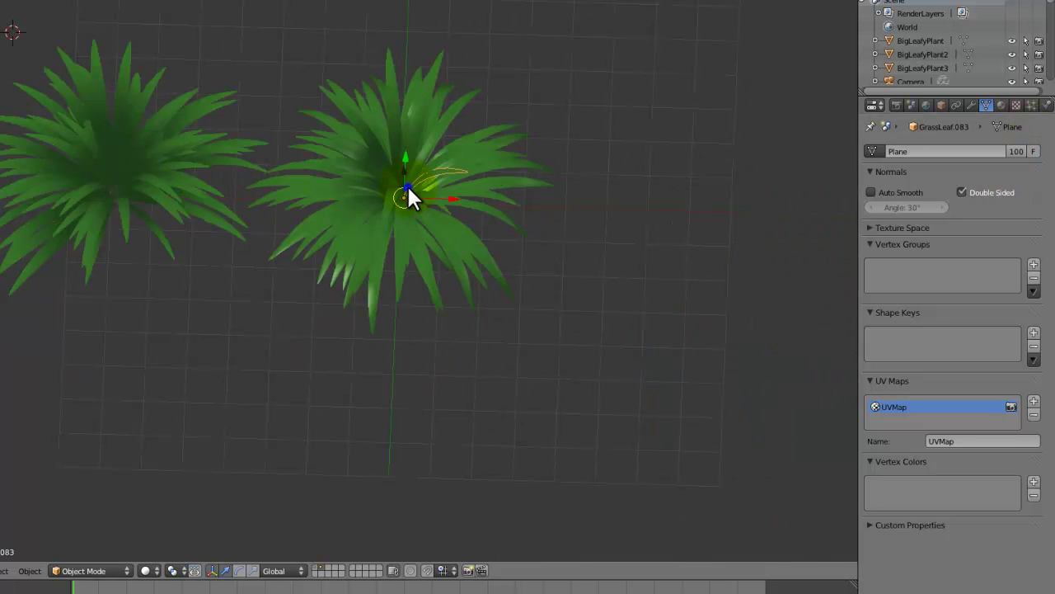
key("b")
left_click_drag(545, 83, 308, 400)
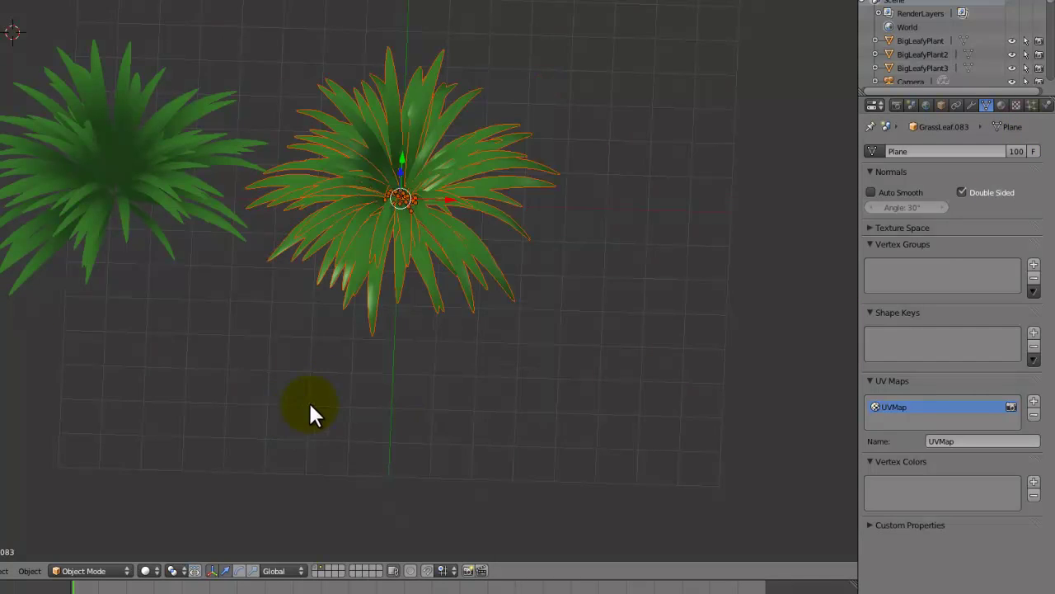
left_click(1020, 151)
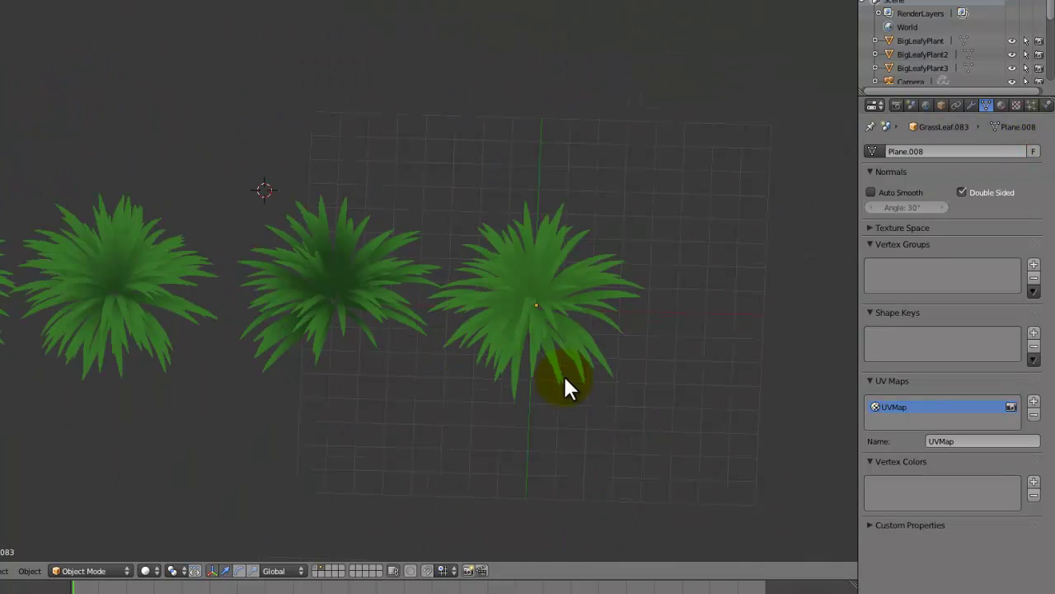
scroll(514, 371, "down", 3)
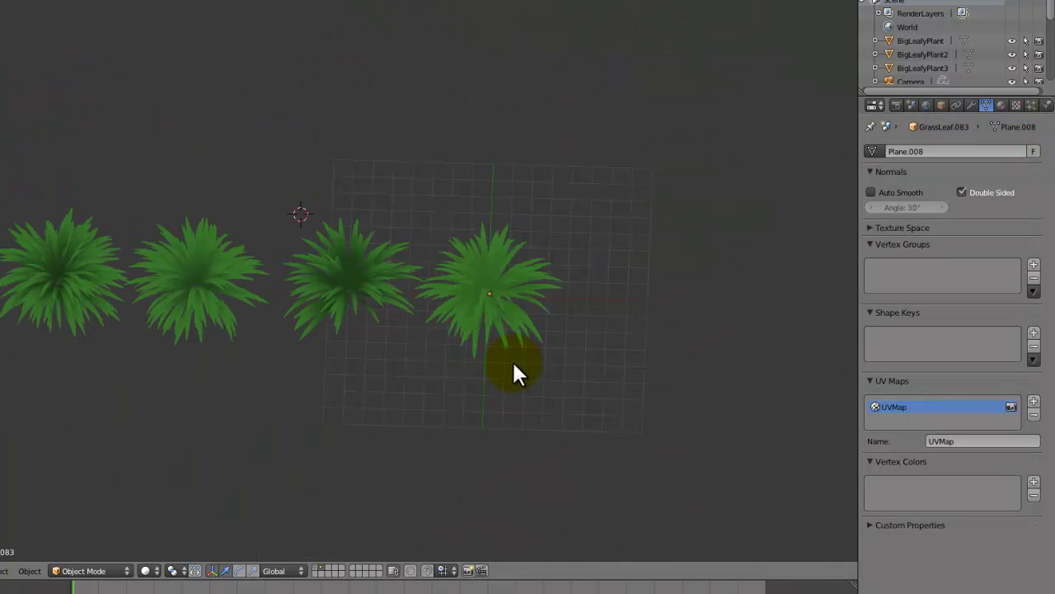
middle_click_drag(473, 363, 472, 299)
key("ctrl+s")
left_click(557, 347)
key("KP_7")
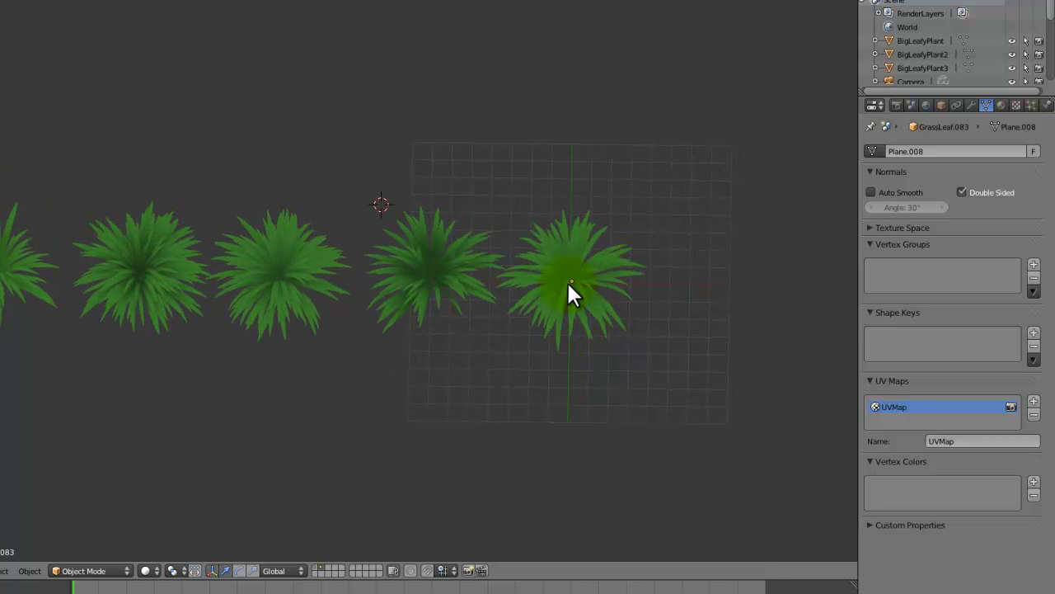
Inspect the meshes of the first, second and third plants in Edit Mode to check that each is joined separately.
key("Tab")
key("Tab")
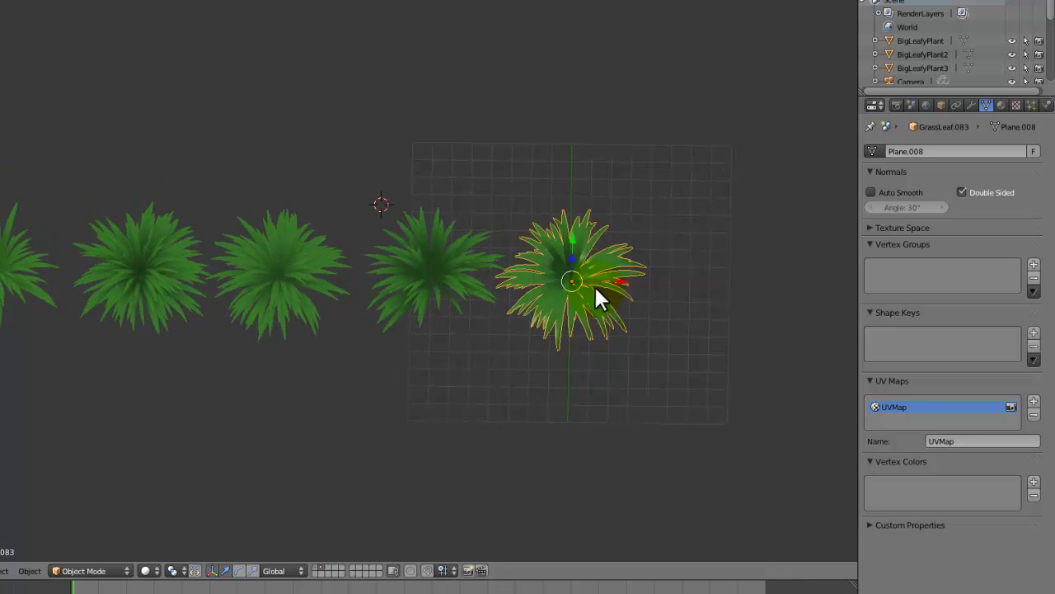
middle_click_drag(593, 285, 559, 298)
key("a")
middle_click_drag(553, 385, 569, 330)
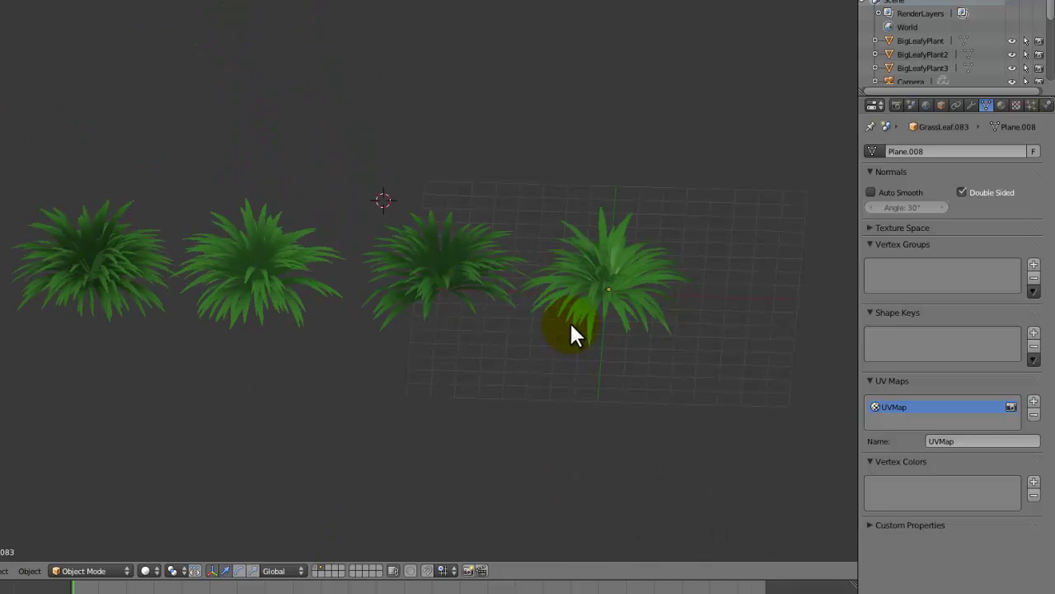
right_click(442, 283)
key("Tab")
middle_click_drag(443, 283, 481, 299)
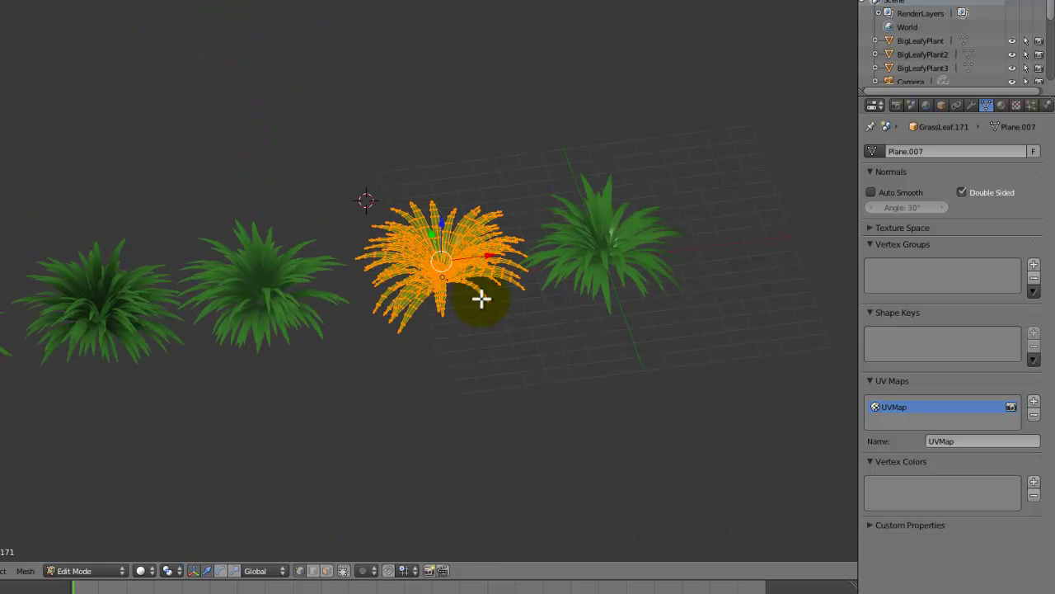
key("Tab")
right_click(307, 266)
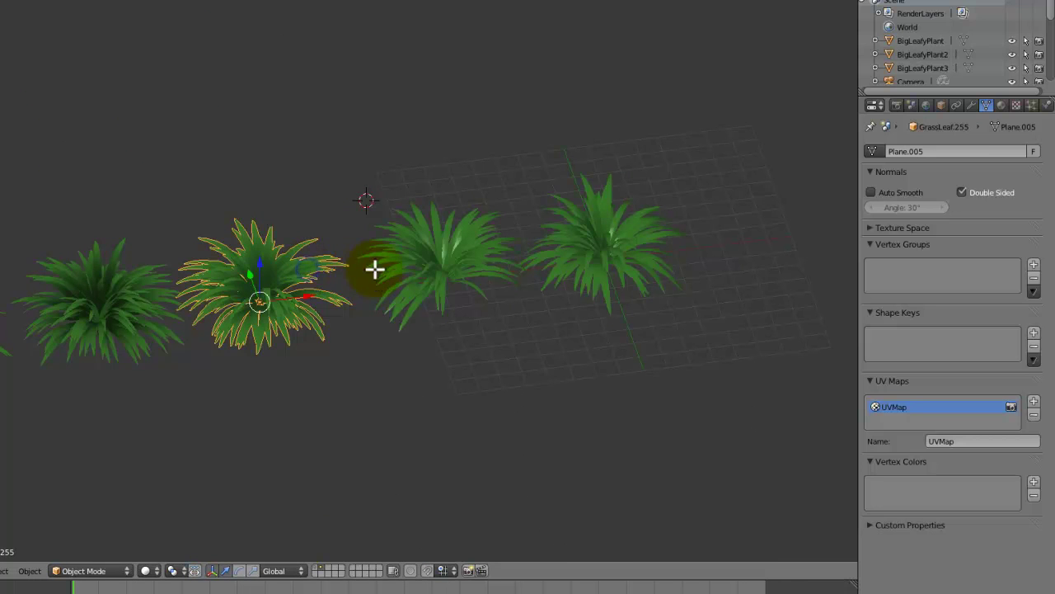
key("Tab")
key("a")
key("Tab")
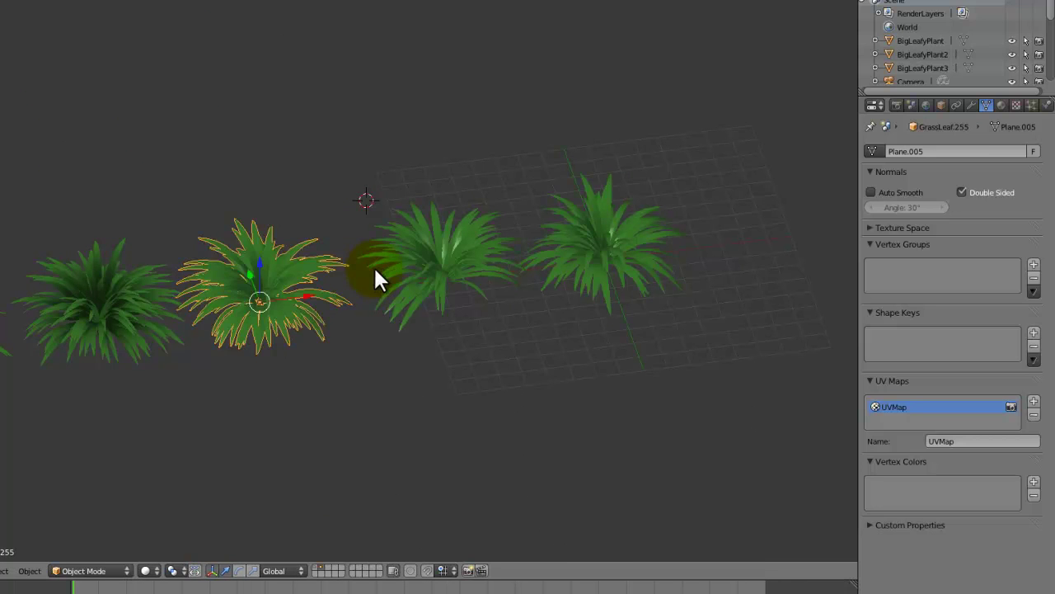
Inspect the fourth and fifth plants in Edit Mode to check that their leaves form separate joined meshes.
middle_click_drag(474, 299, 685, 285, "shift")
right_click(359, 307)
key("Tab")
key("a")
key("a")
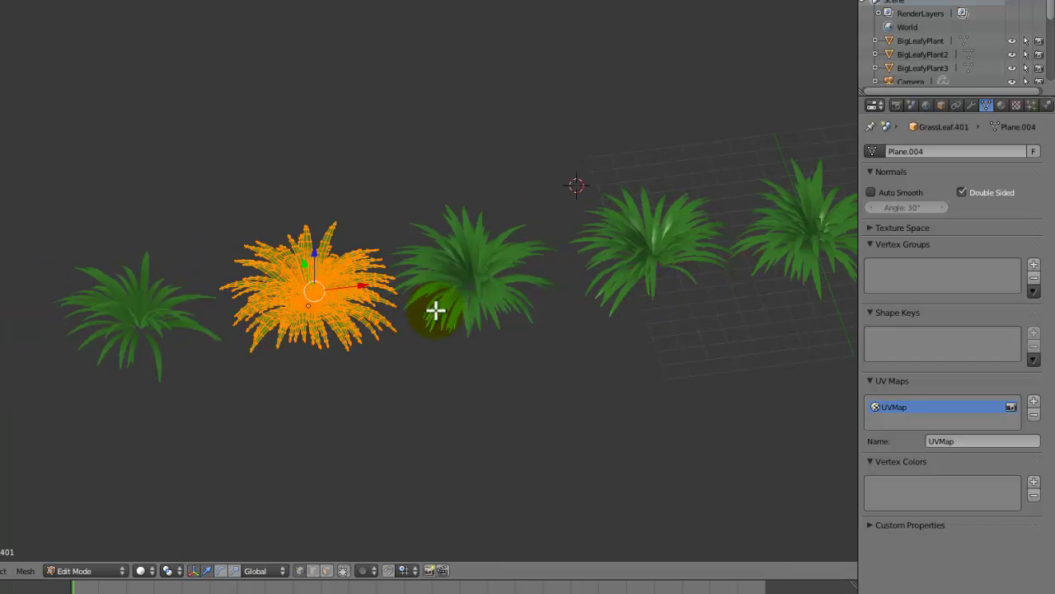
key("Tab")
right_click(208, 312)
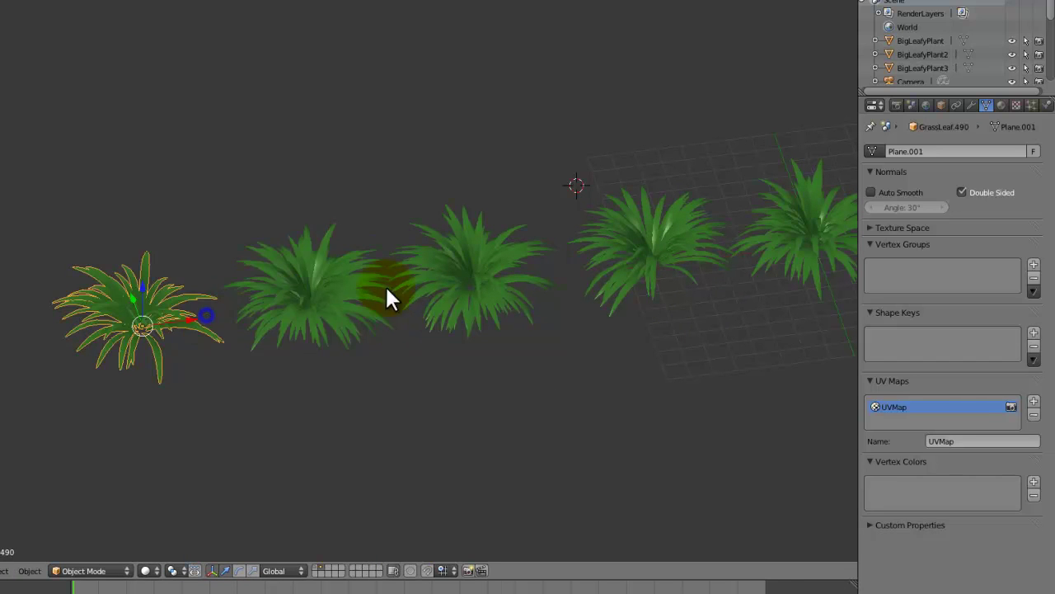
key("Tab")
key("Tab")
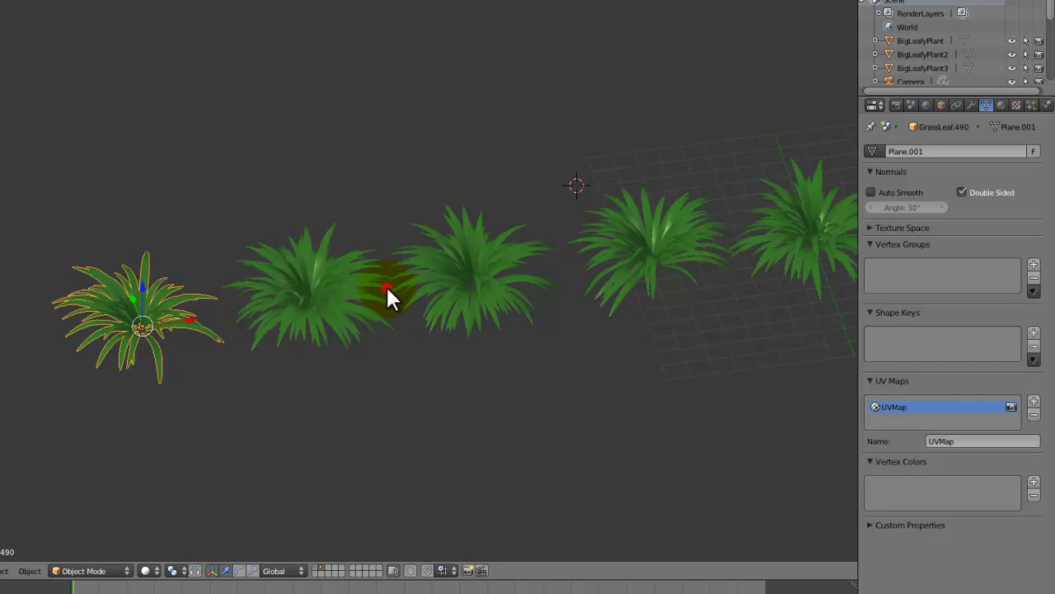
Save the file over its existing version.
middle_click_drag(387, 290, 492, 318)
scroll(469, 403, "up", 5)
middle_click_drag(471, 408, 336, 335)
key("KP_5")
key("ctrl+s")
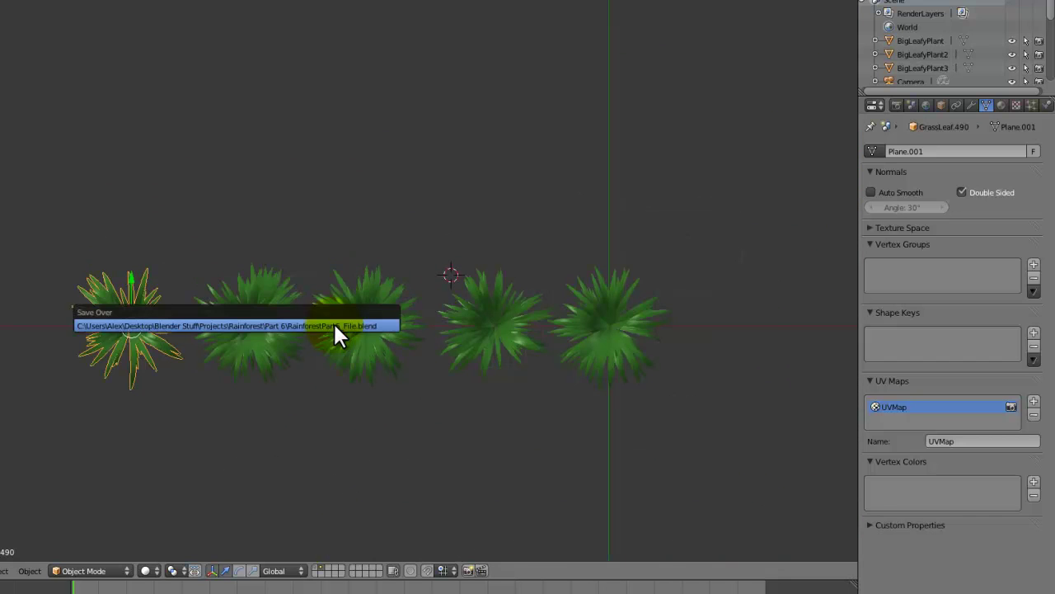
left_click(333, 323)
Show the 3D view's object properties and rename the leftmost plant GrassyPlant1.
key("n")
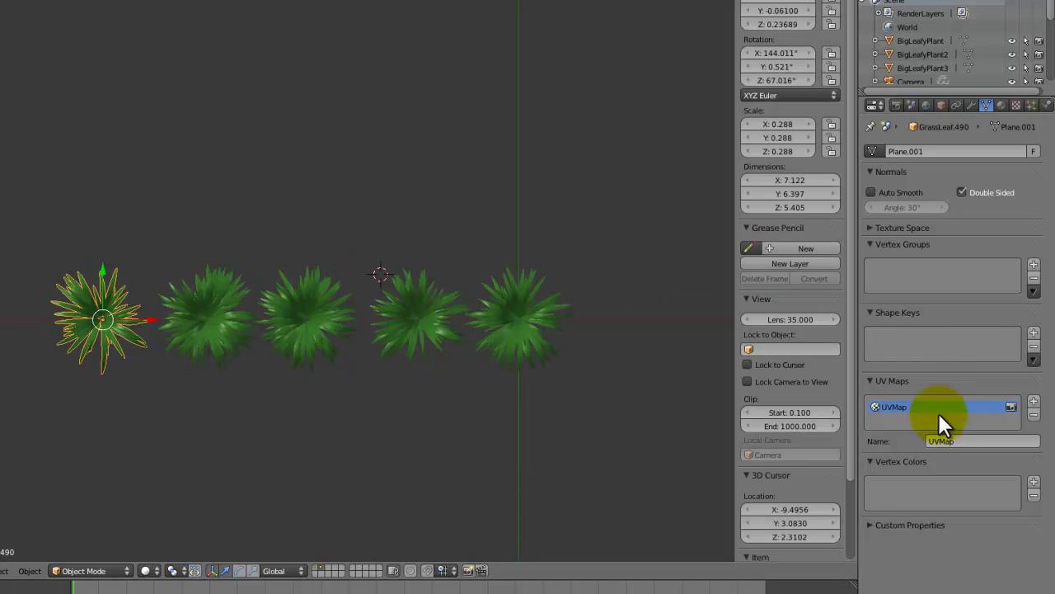
scroll(807, 483, "down", 2)
scroll(807, 484, "down", 2)
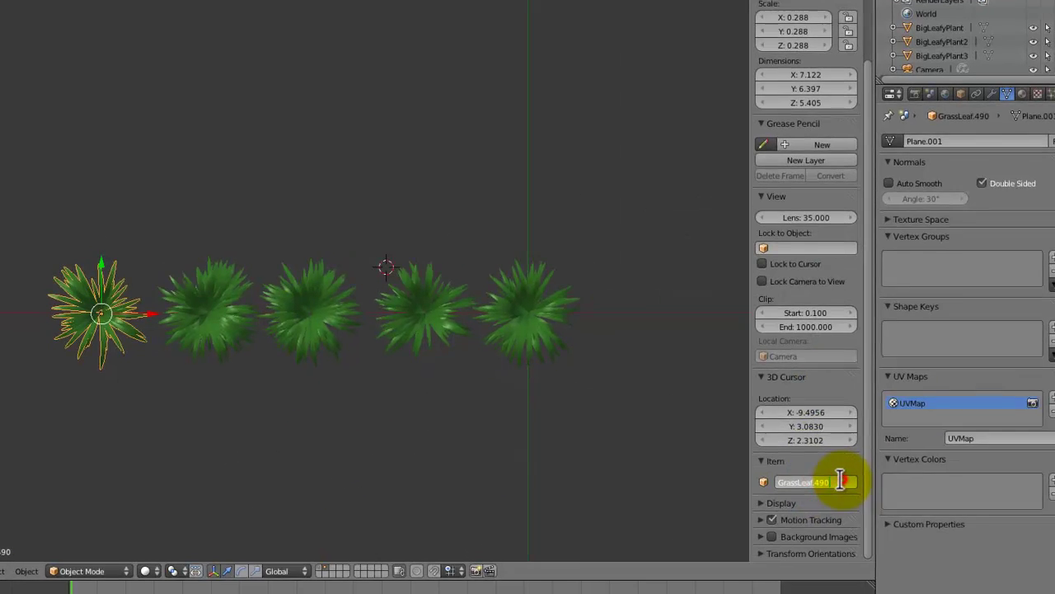
left_click_drag(829, 483, 666, 437)
type("GrassyPlant")
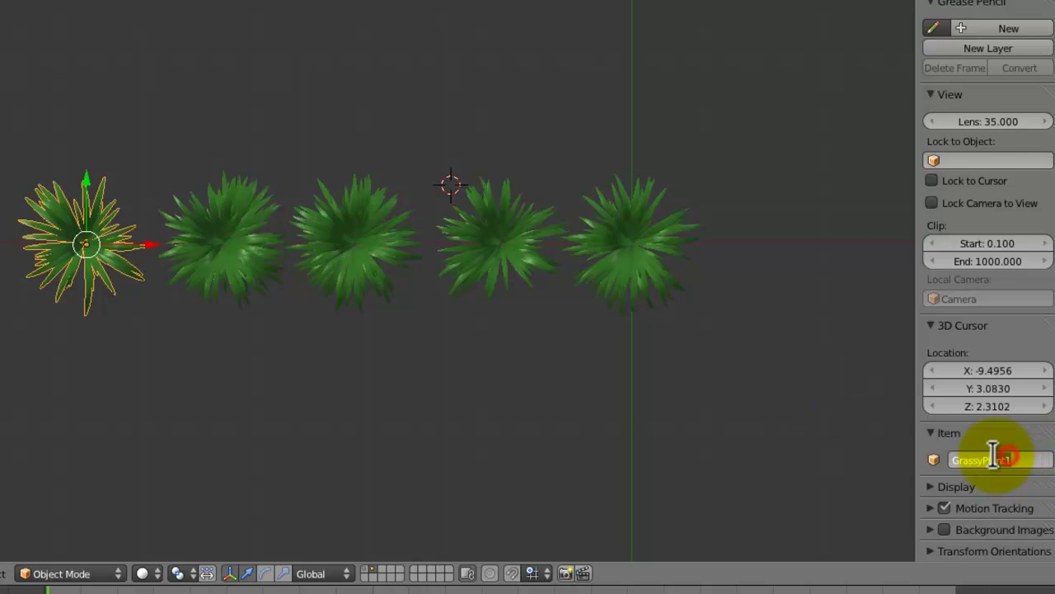
left_click_drag(993, 454, 937, 454)
left_click(1022, 463)
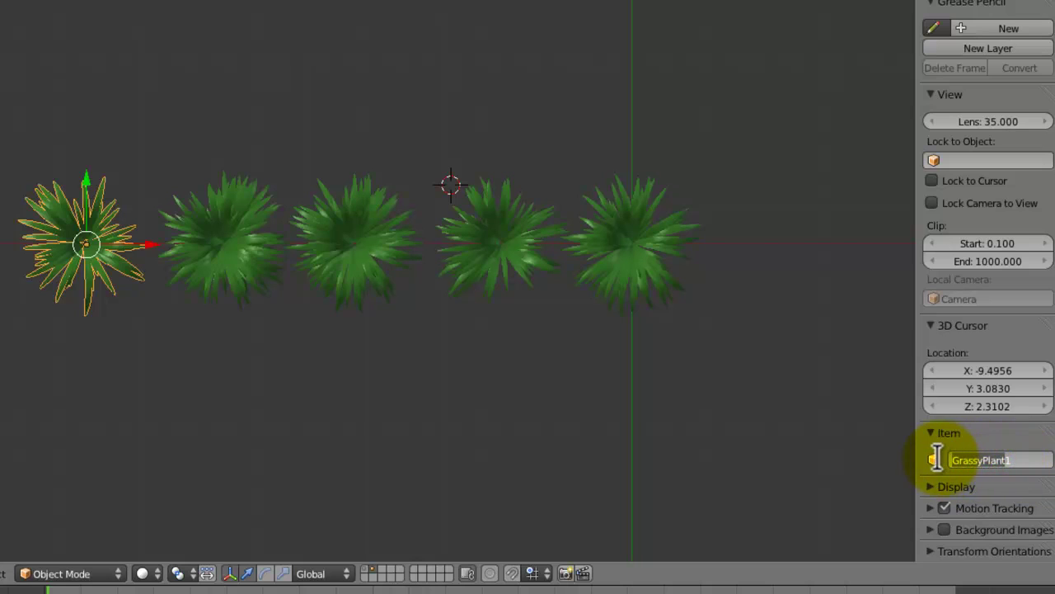
key("Return")
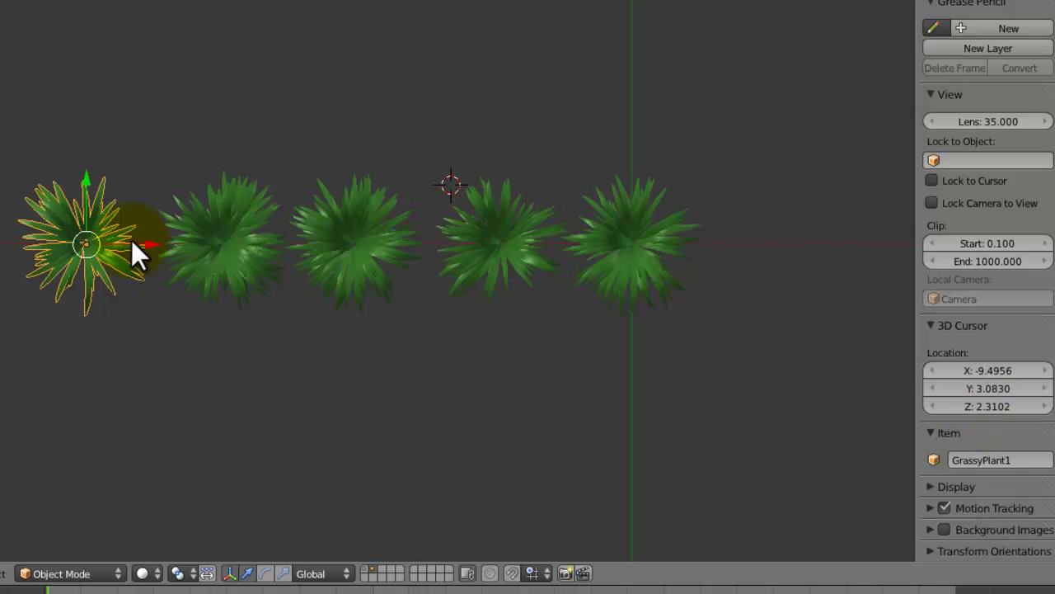
Rename the second plant from the left GrassyPlant2 and the middle plant GrassyPlant3.
right_click(185, 229)
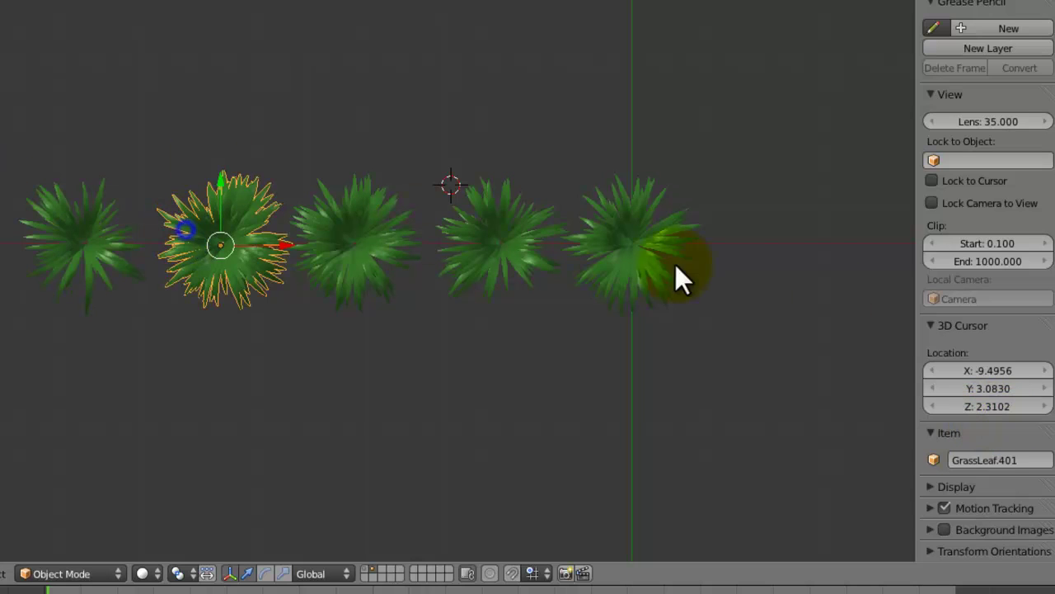
key("Return")
double_click(1013, 455)
type("2")
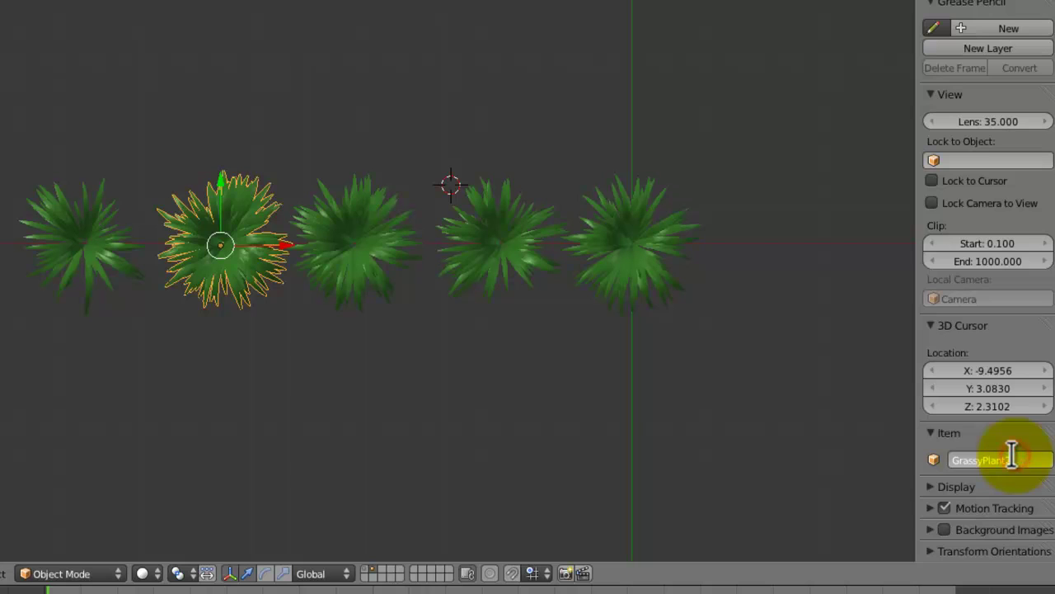
key("Return")
right_click(361, 246)
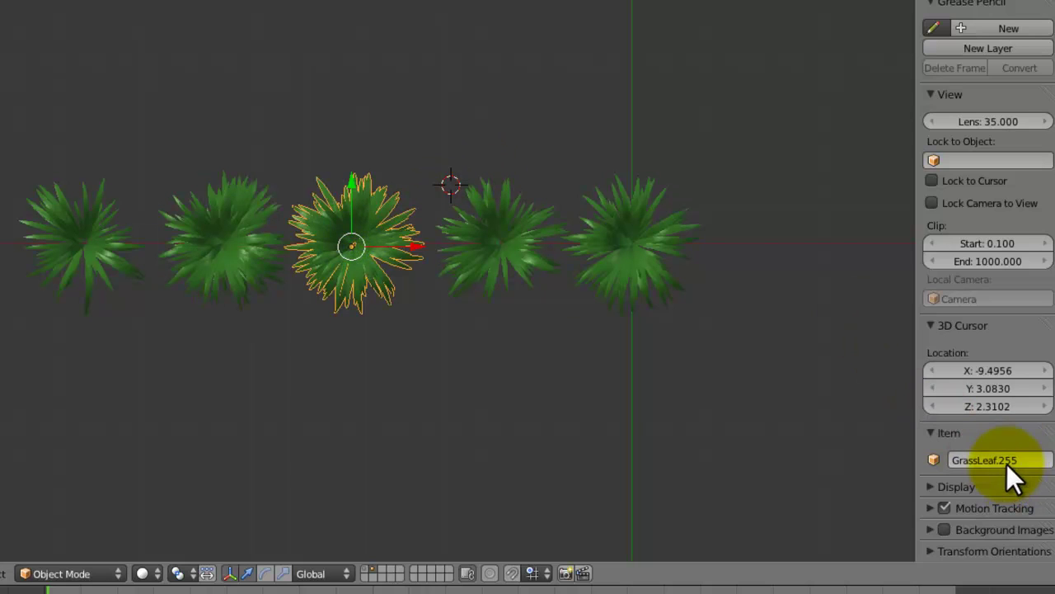
key("Return")
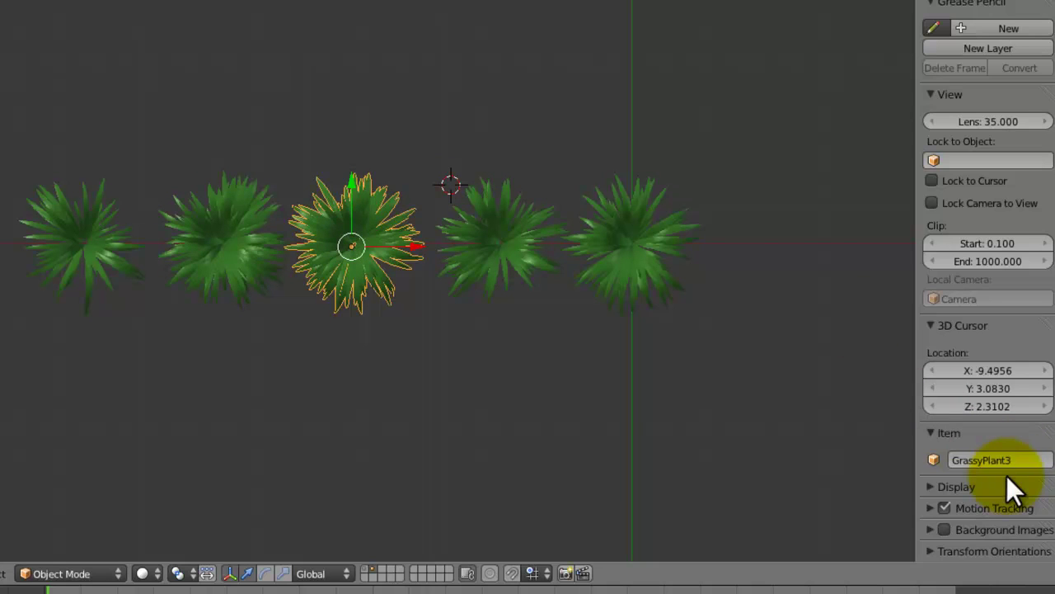
Rename the fourth plant from the left GrassyPlant4 and the rightmost plant GrassyPlant5.
right_click(554, 250)
left_click(1010, 456)
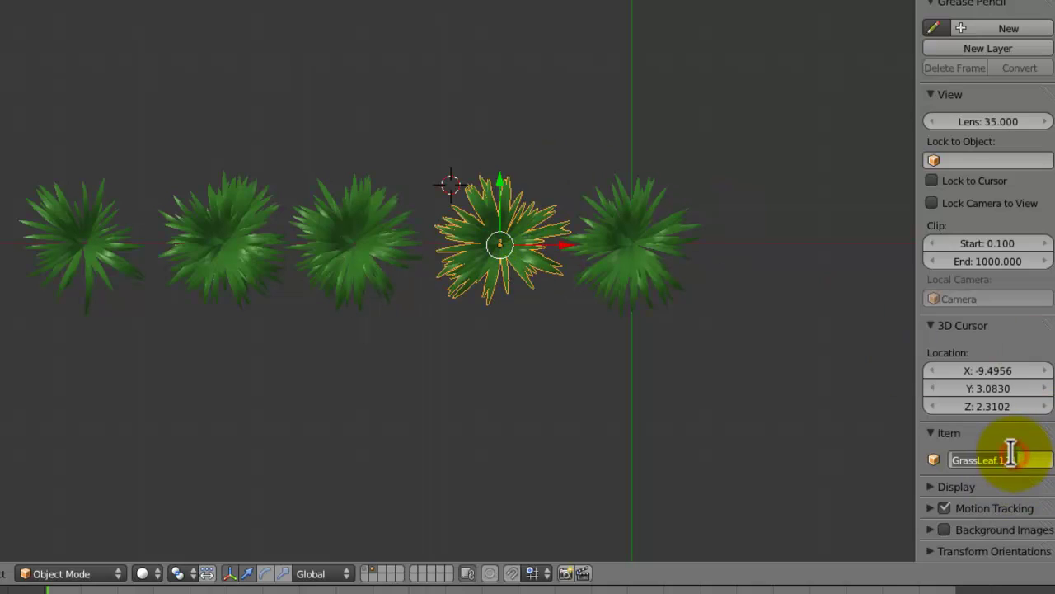
type("GrassyPlant4")
key("Return")
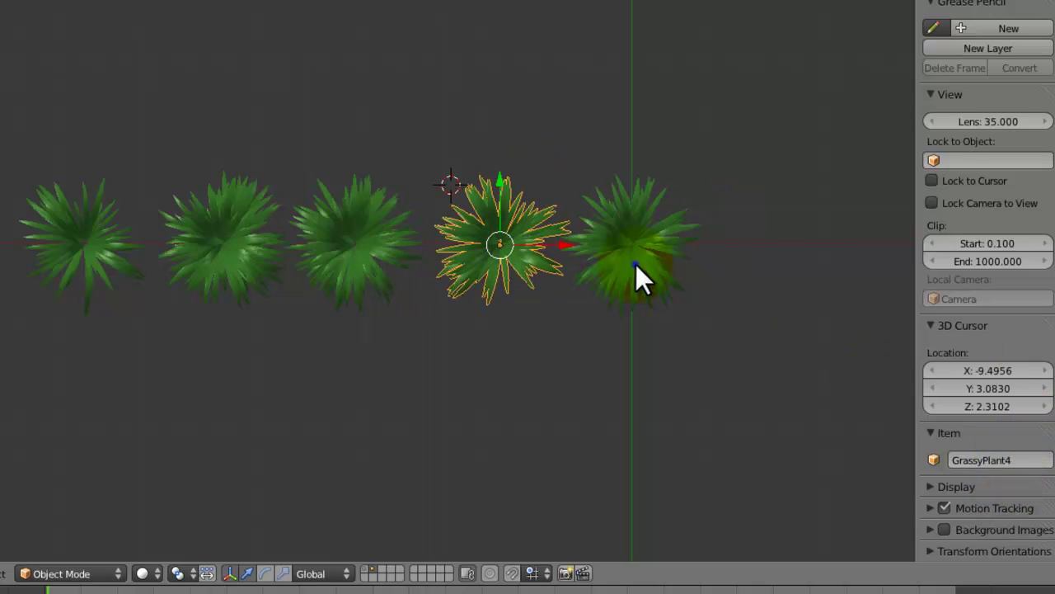
right_click(635, 264)
left_click(1031, 460)
type("GrassyPlant")
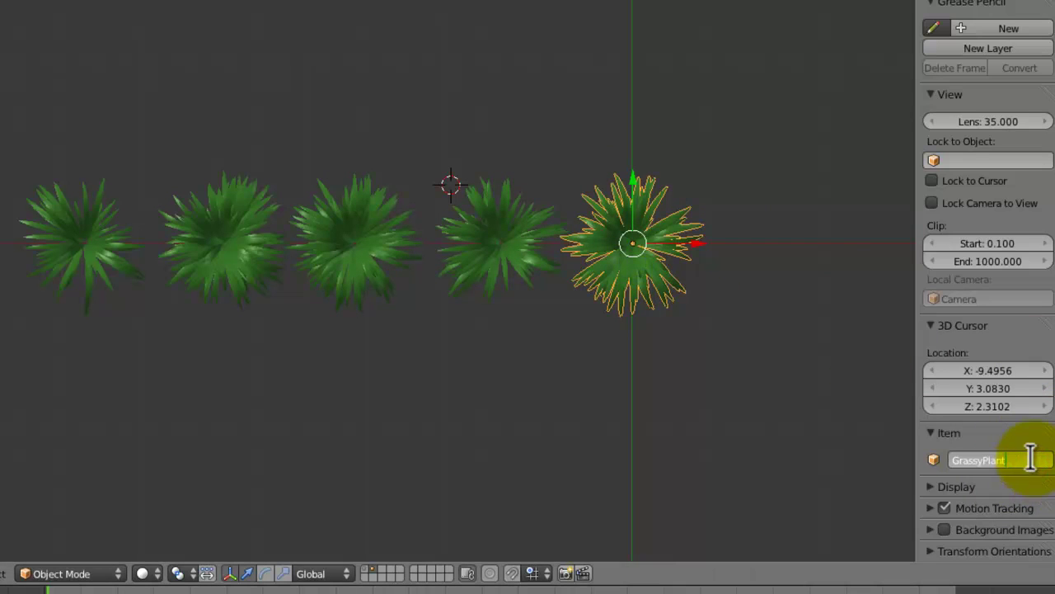
type("5")
Show the layer holding the trees and other plants alongside the grass layer, and select all five grass plants.
middle_click_drag(692, 320, 549, 379)
scroll(492, 217, "down", 3)
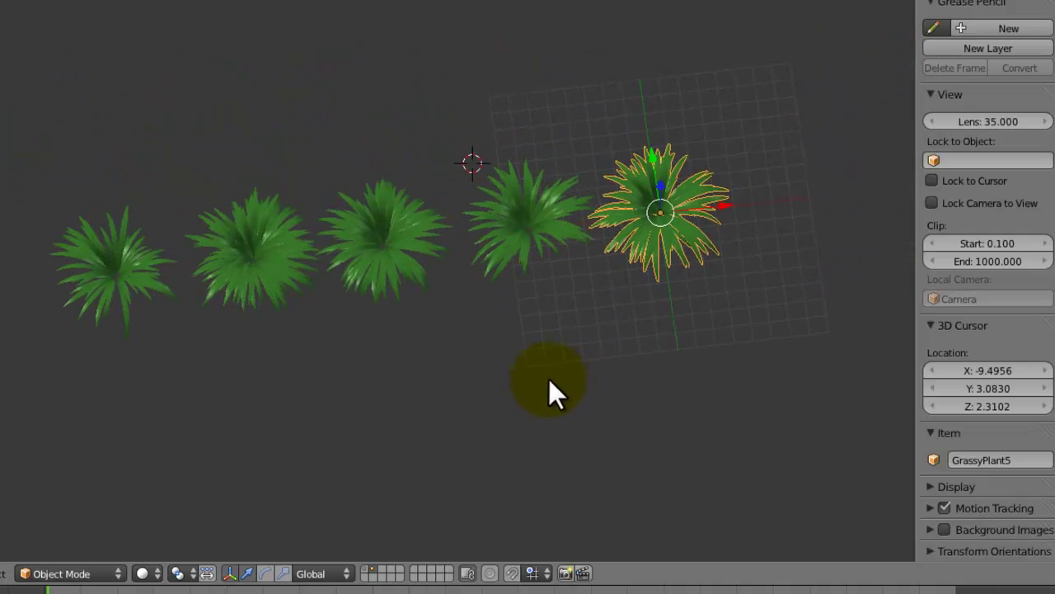
left_click(367, 573, "shift")
right_click(503, 208, "shift")
right_click(417, 248, "shift")
right_click(194, 260, "shift")
right_click(151, 266, "shift")
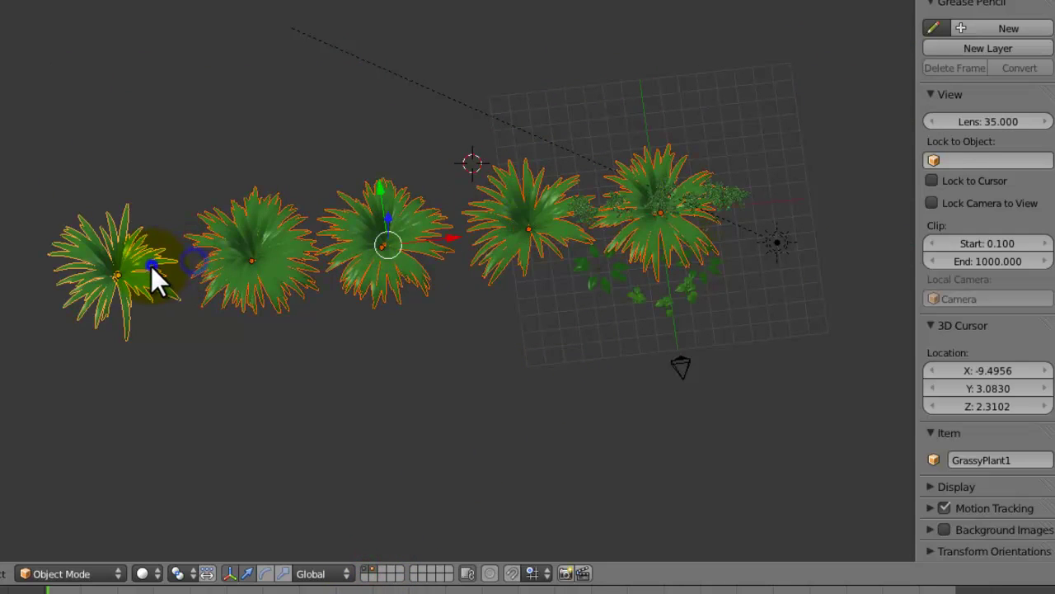
In top view, move the five selected grass plants together to the camera side of the row of trees.
key("KP_7")
key("g")
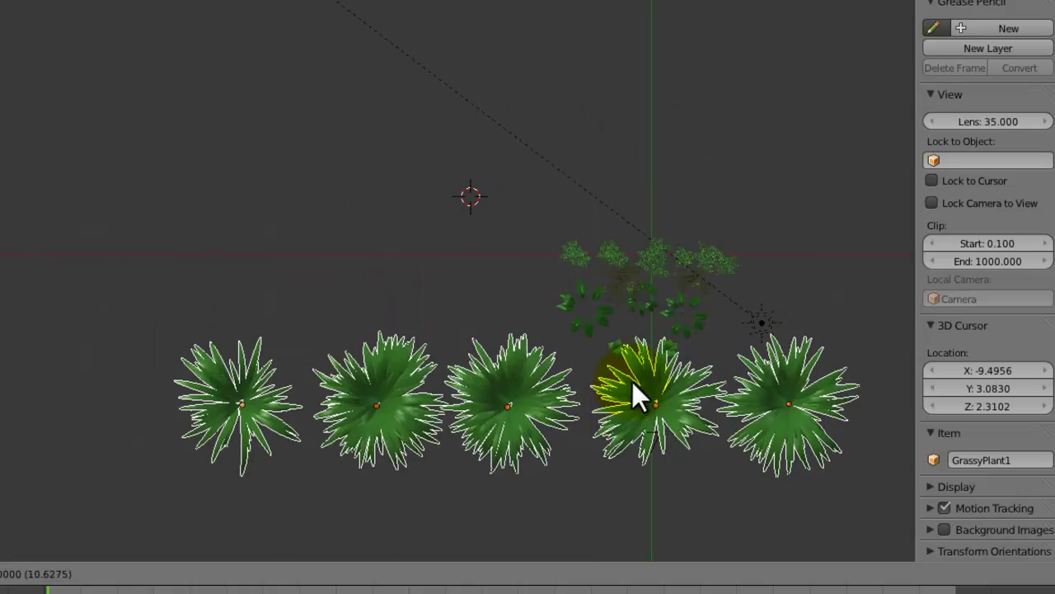
left_click(705, 322)
Scale the five selected grass plants down together to suit the size of the surrounding vegetation.
middle_click_drag(705, 322, 336, 194, "shift")
scroll(527, 239, "up", 4)
key("s")
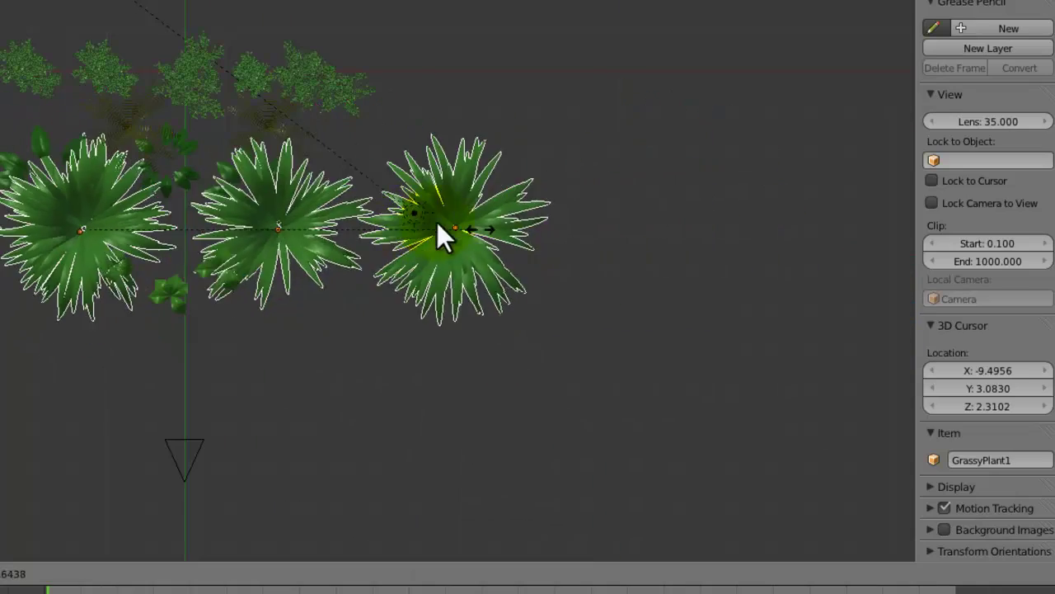
left_click(263, 216)
key("s")
left_click(267, 227)
Shift the row of five grass plants slightly along the X axis, away from the large broad-leaf plant.
middle_click_drag(346, 233, 487, 238, "shift")
middle_click_drag(487, 237, 409, 114)
scroll(410, 114, "up", 4)
middle_click_drag(380, 149, 549, 320)
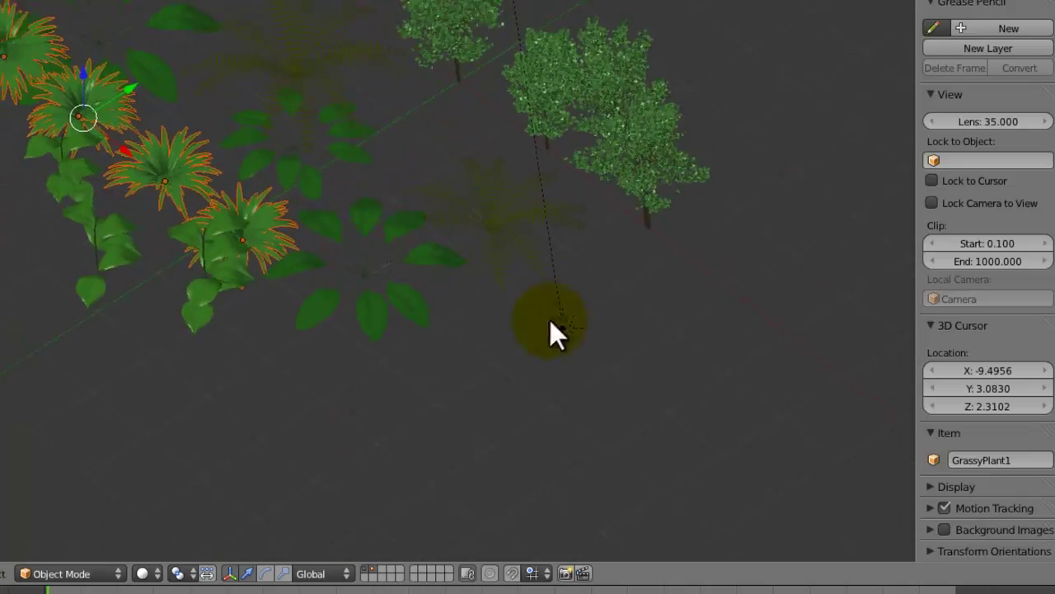
middle_click_drag(330, 140, 537, 372, "shift")
key("s")
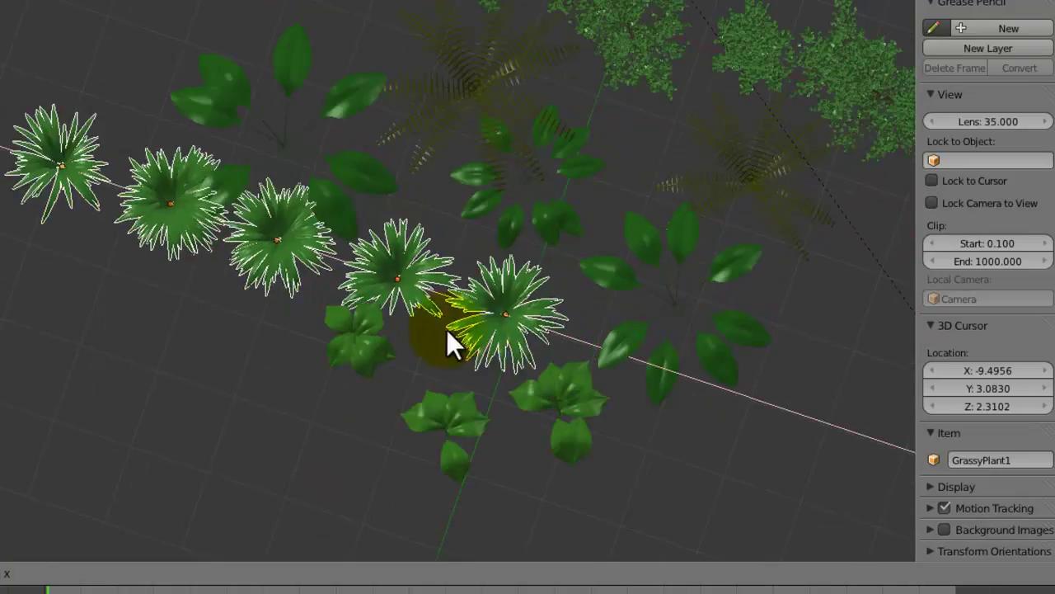
left_click(414, 336)
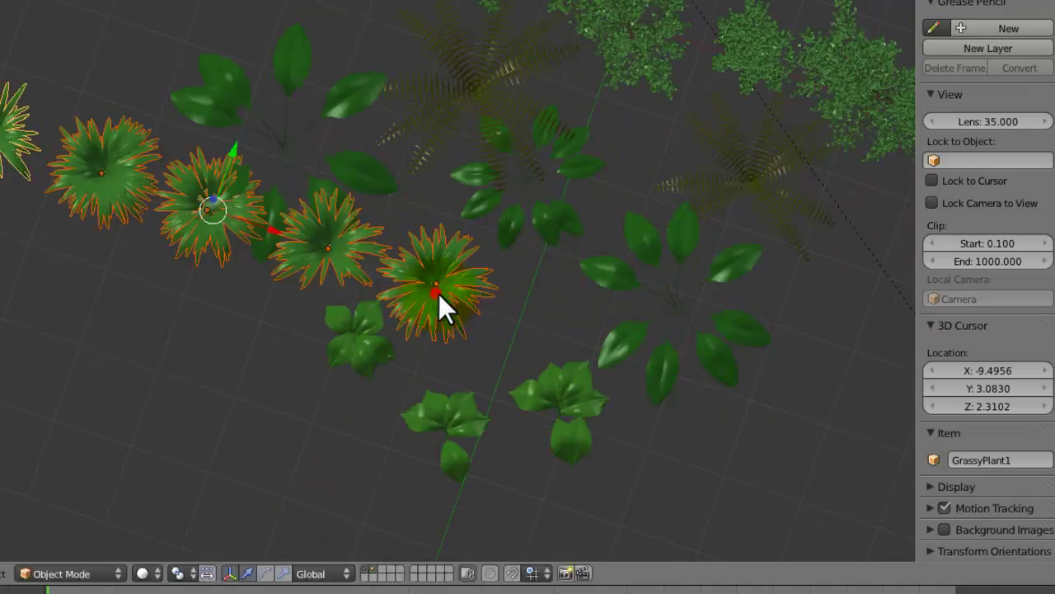
Move GrassyPlant4 out of the row to the open ground beside the small leafy climbing plants.
middle_click_drag(473, 323, 513, 275)
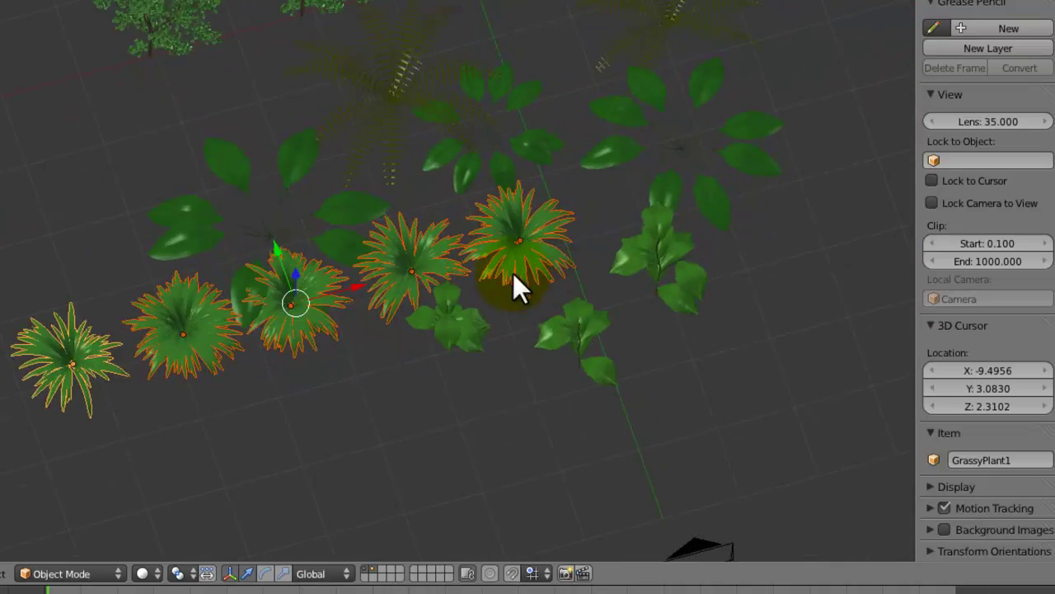
middle_click_drag(448, 305, 437, 312)
left_click(395, 257)
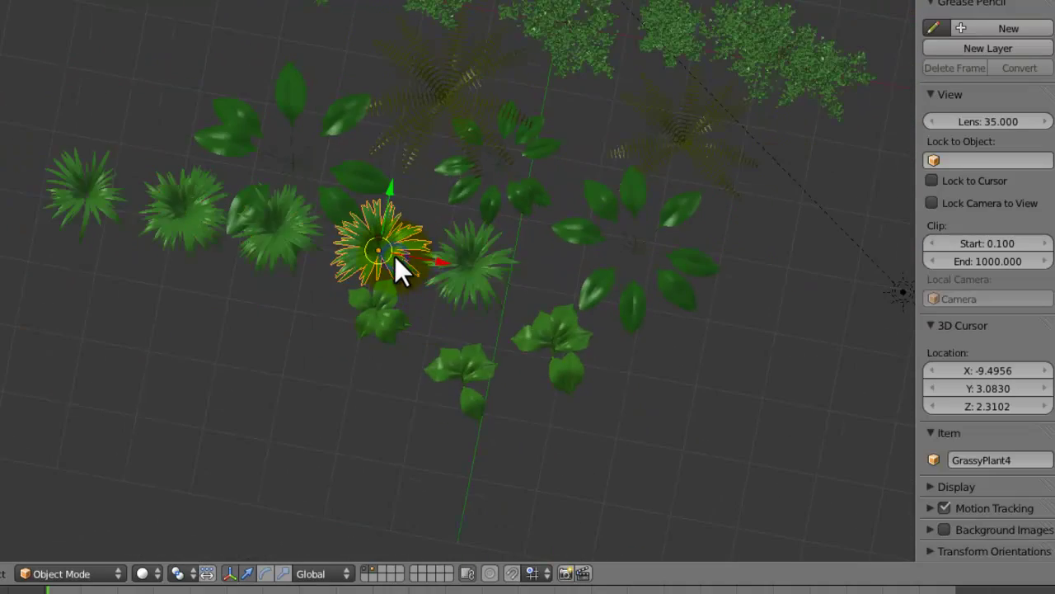
scroll(395, 257, "up", 4)
key("g")
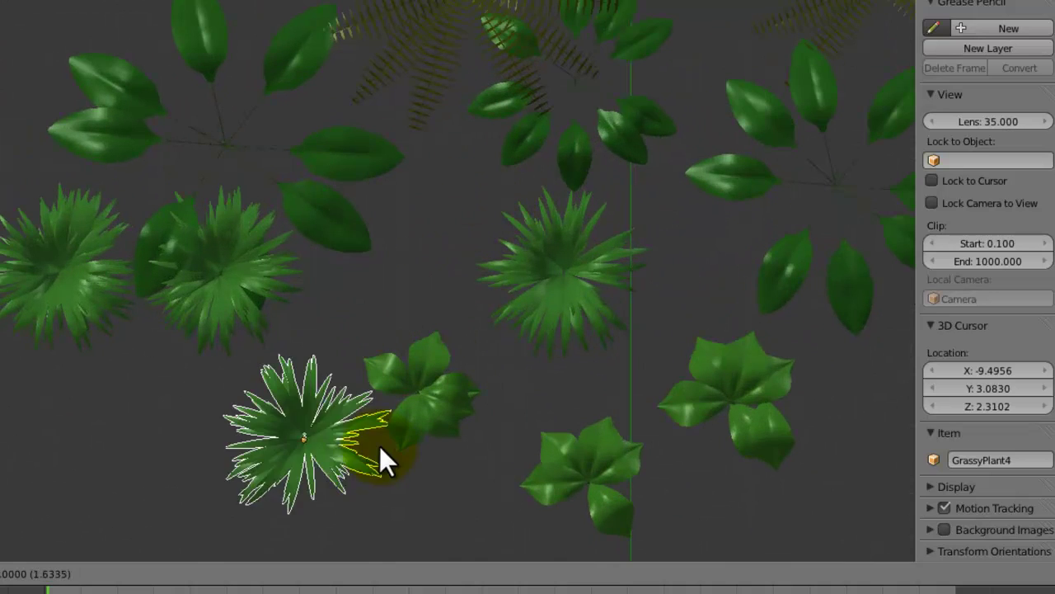
left_click(358, 441)
Move GrassyPlant3 across to the far side of the climbing plants, in front of the right-hand broad-leaf plant.
right_click(260, 274)
key("g")
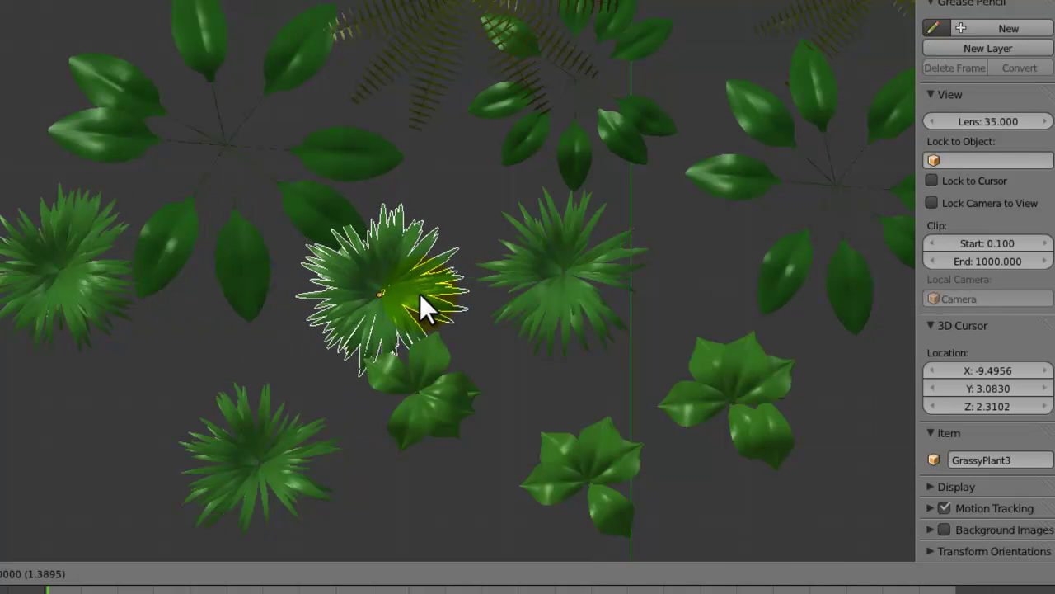
left_click(715, 261)
middle_click_drag(672, 265, 400, 234, "shift")
key("g")
left_click(693, 376)
scroll(323, 318, "down", 1)
scroll(323, 318, "down", 1)
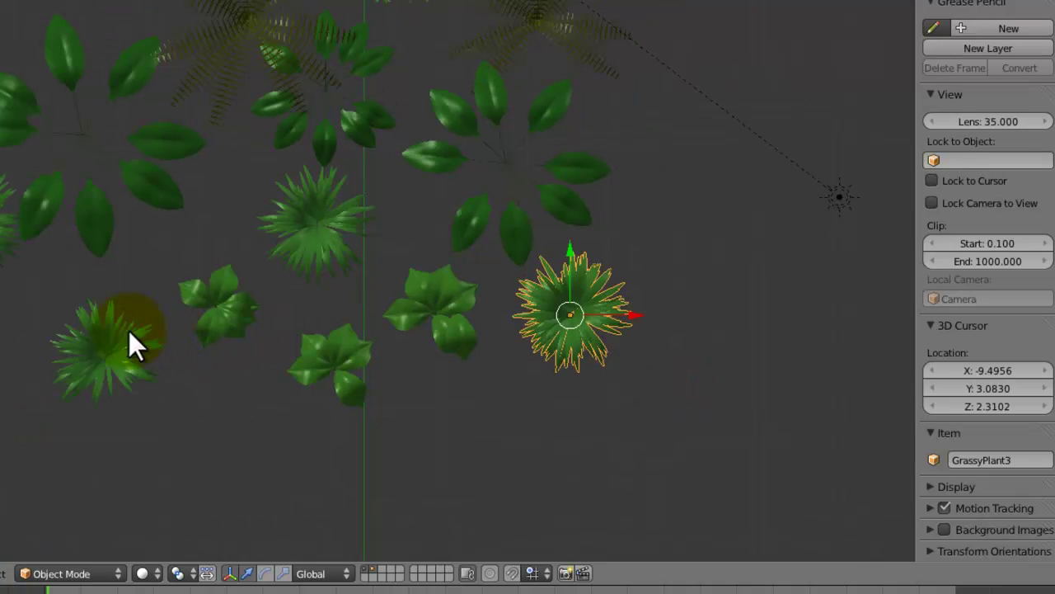
Move GrassyPlant4 slightly back toward the trees and place GrassyPlant2 behind the left-hand broad-leaf plant.
right_click(111, 339)
key("g")
left_click(123, 273)
right_click(2, 209)
key("g")
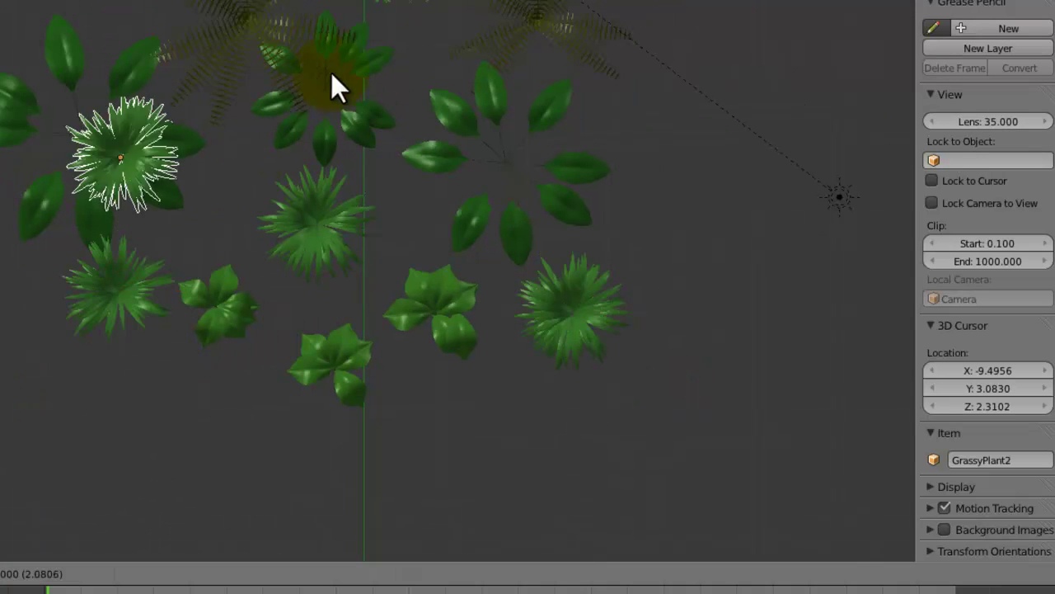
left_click(301, 3)
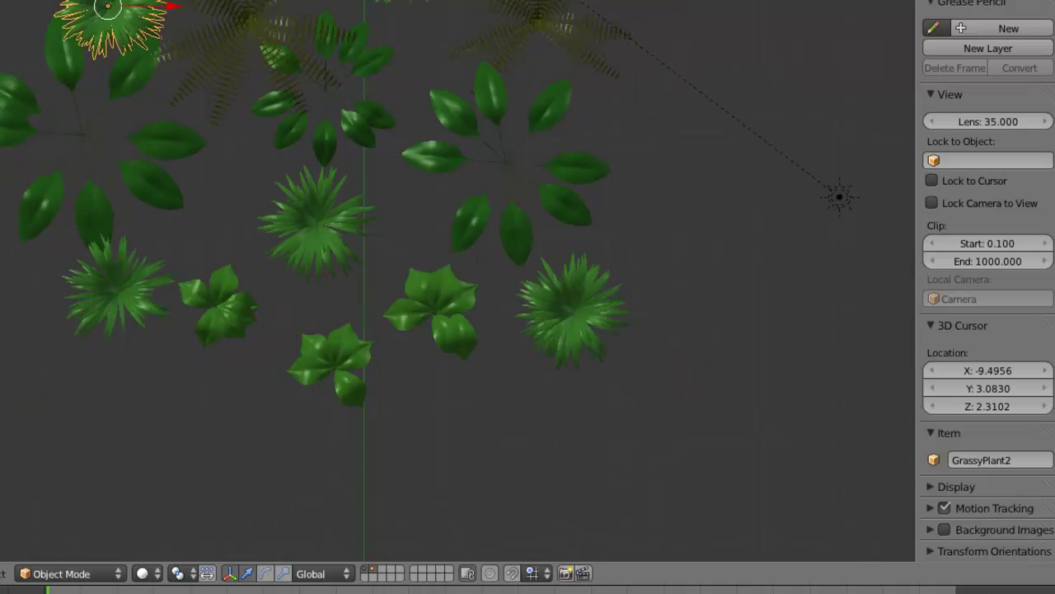
Move GrassyPlant1 to the open ground beyond the right-hand broad-leaf plant, near the lamp.
key("g")
left_click(656, 138)
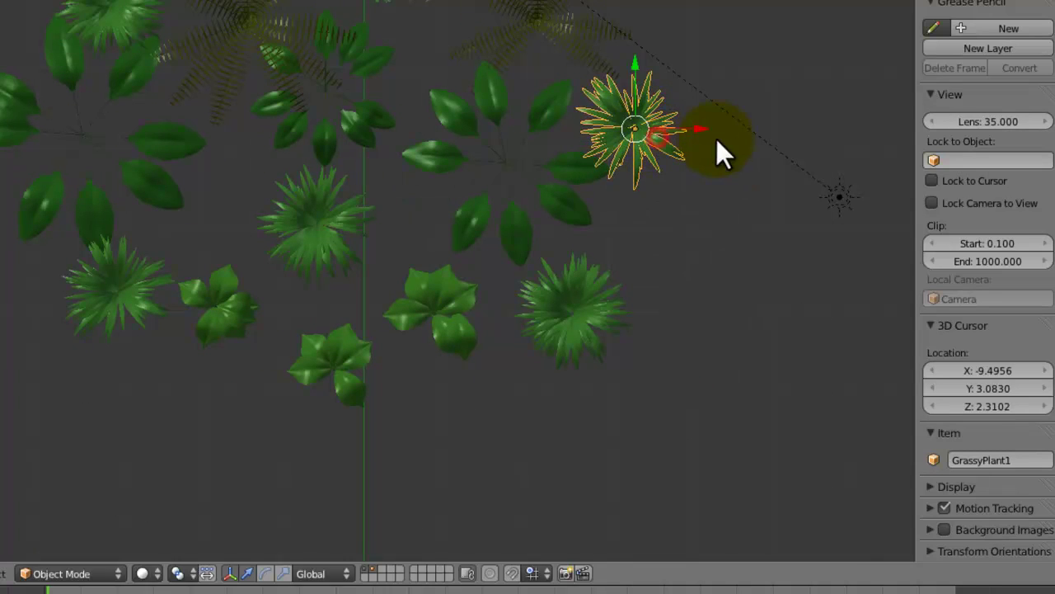
key("g")
left_click(728, 138)
middle_click_drag(728, 139, 631, 109)
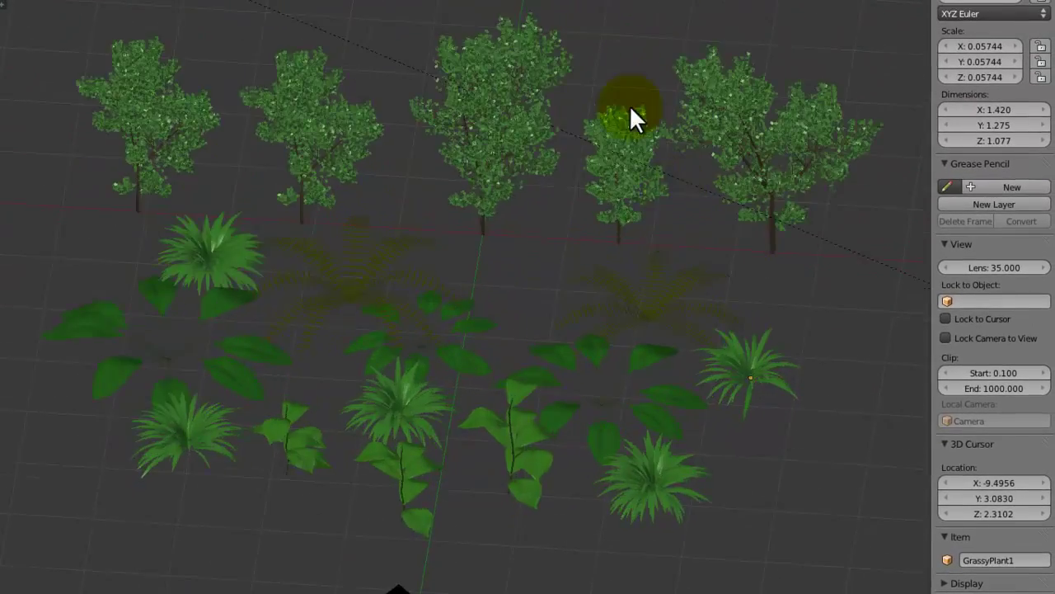
middle_click_drag(664, 206, 591, 162)
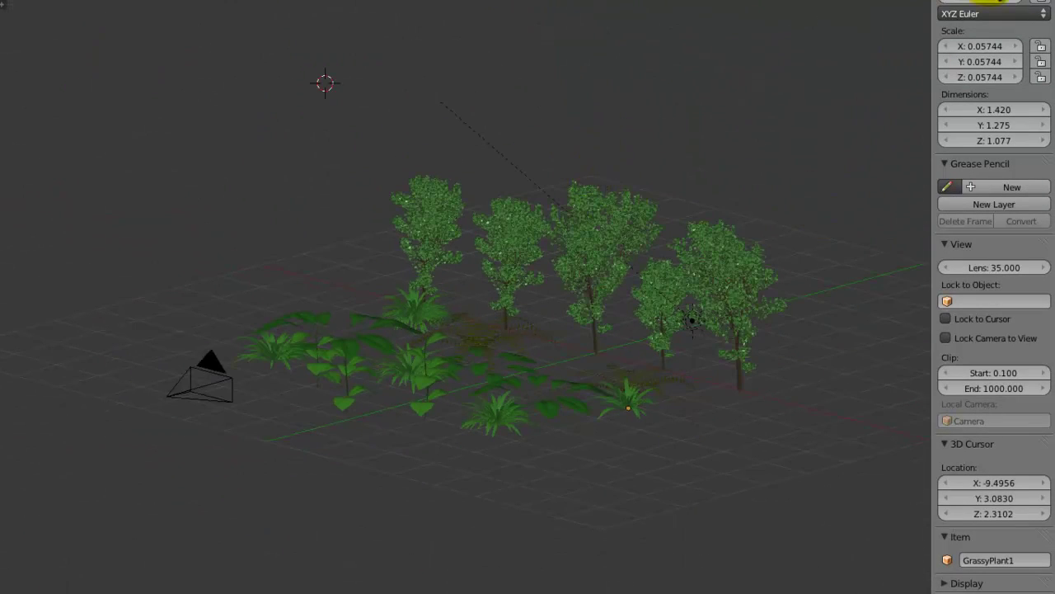
Save the arranged plant scene over the existing file.
left_click(1007, 1)
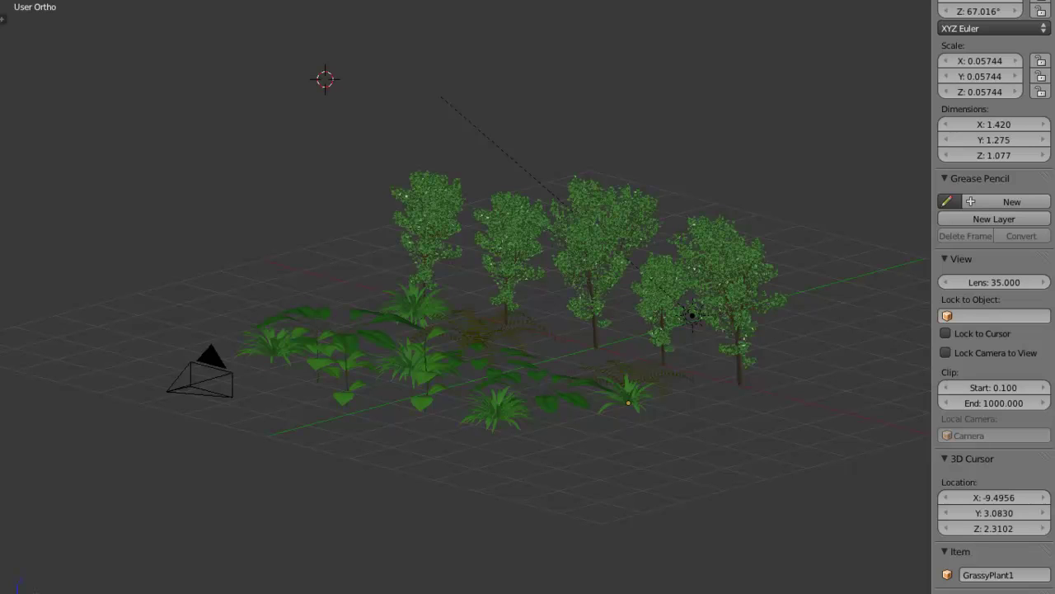
key("ctrl+s")
left_click(655, 343)
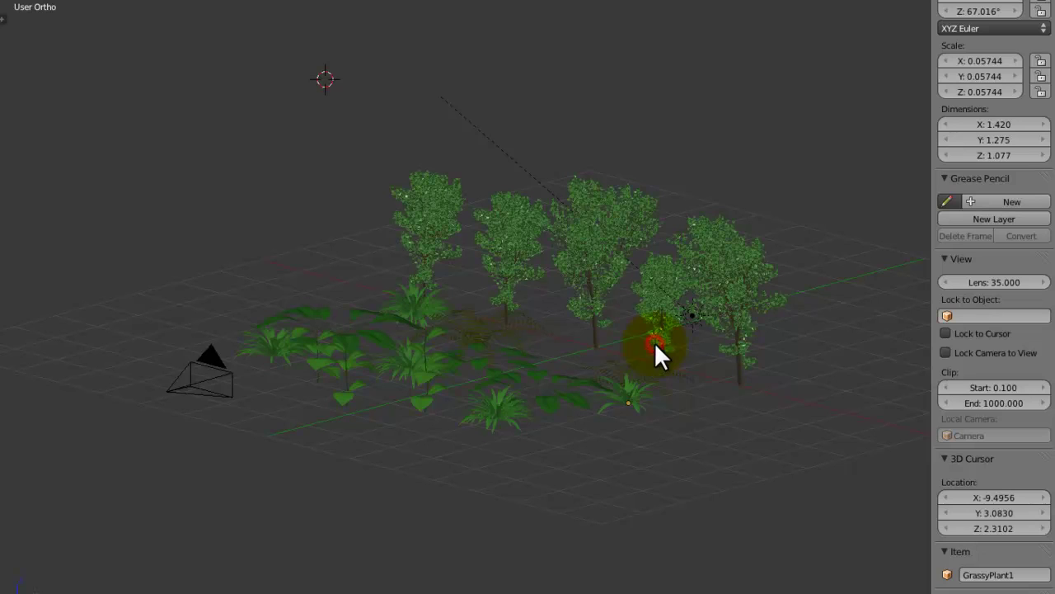
left_click(1021, 1)
middle_click_drag(728, 312, 752, 279)
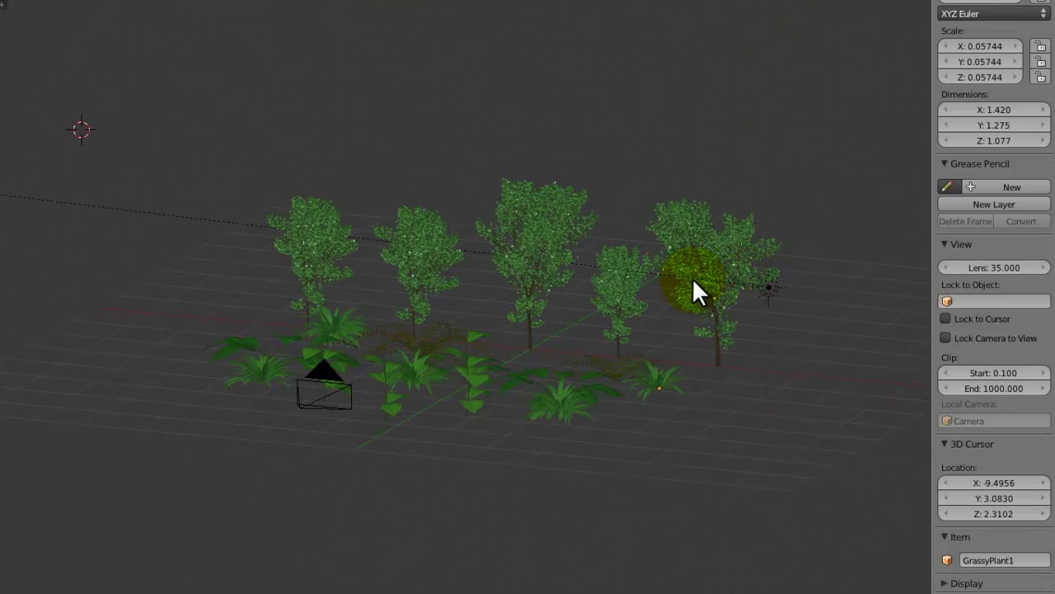